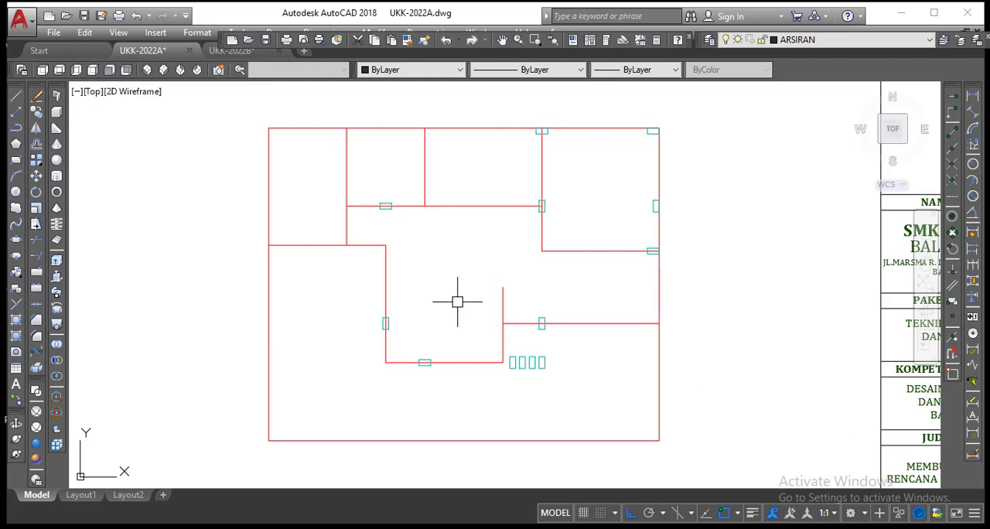
scroll(425, 297, down, 6)
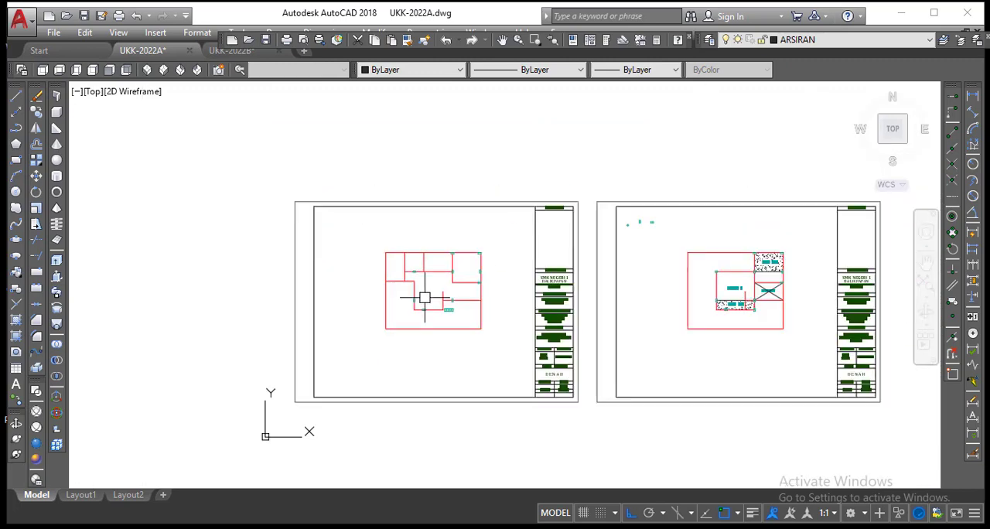
scroll(425, 297, up, 6)
mouse_move(427, 294)
middle_down()
mouse_move(435, 334)
mouse_move(462, 328)
middle_up()
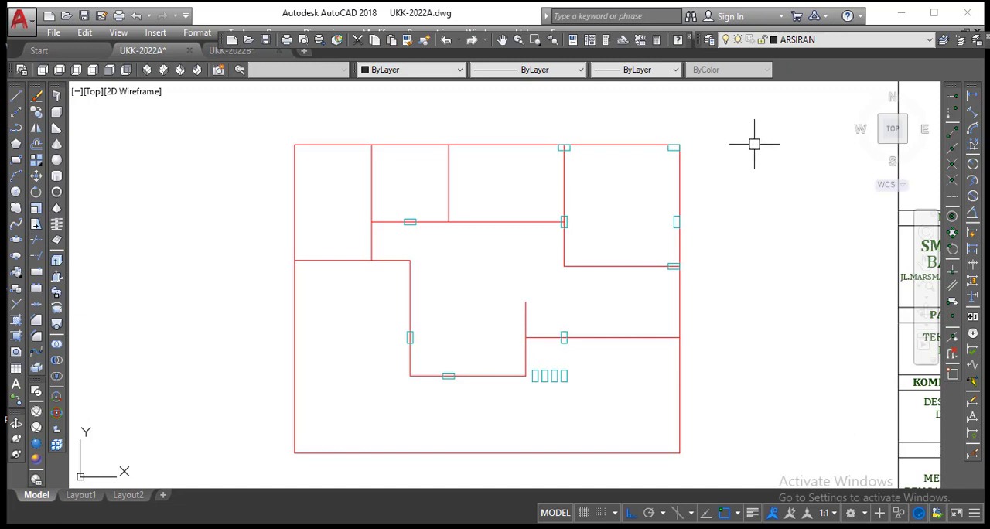
Place a temporary linear dimension across the top wall of the upper-right room and delete it
scroll(747, 150, down, 2)
mouse_move(748, 150)
middle_down()
mouse_move(701, 227)
mouse_move(718, 210)
middle_up()
scroll(691, 215, up, 4)
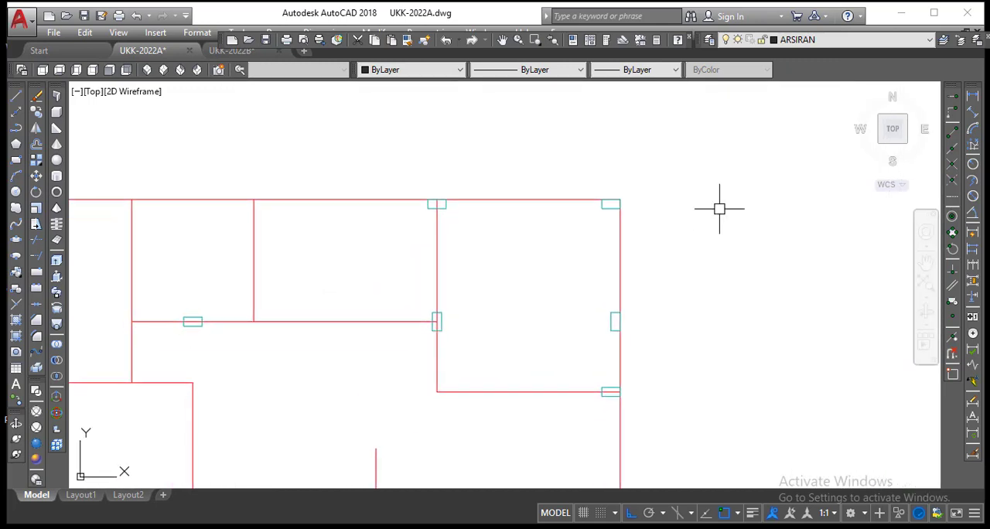
click(974, 100)
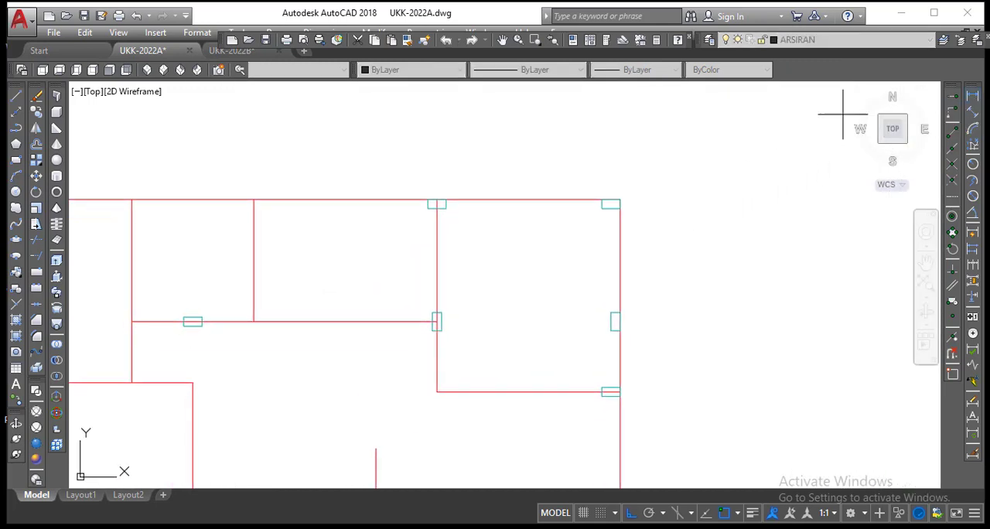
scroll(457, 182, up, 2)
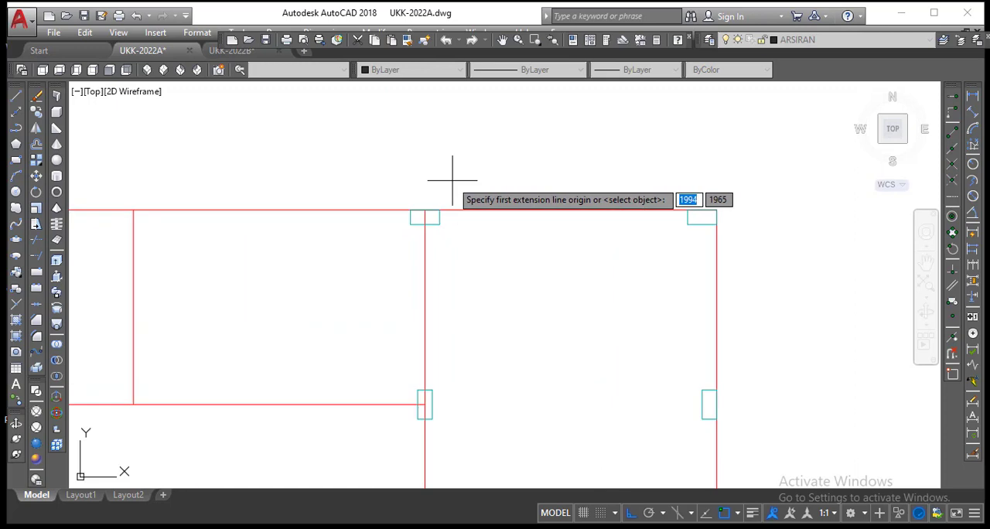
click(425, 210)
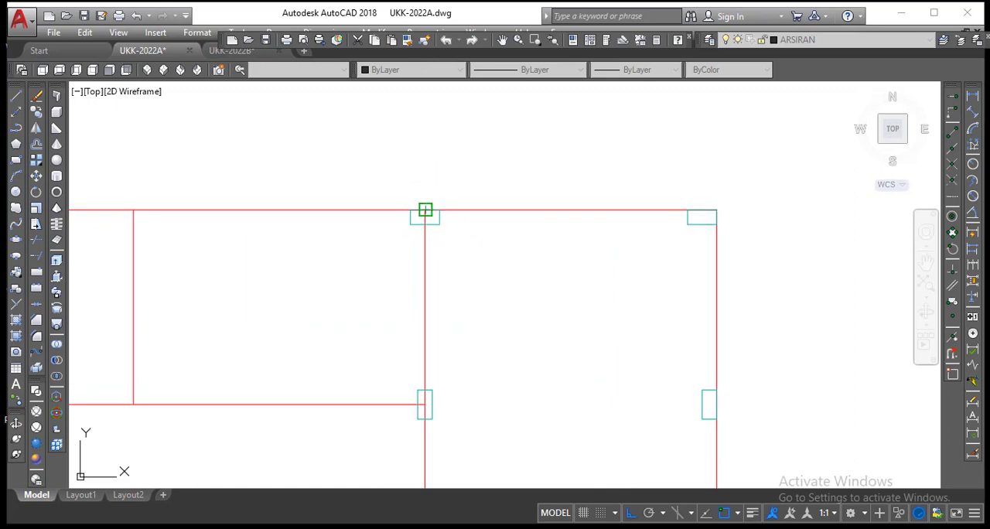
click(716, 209)
click(691, 147)
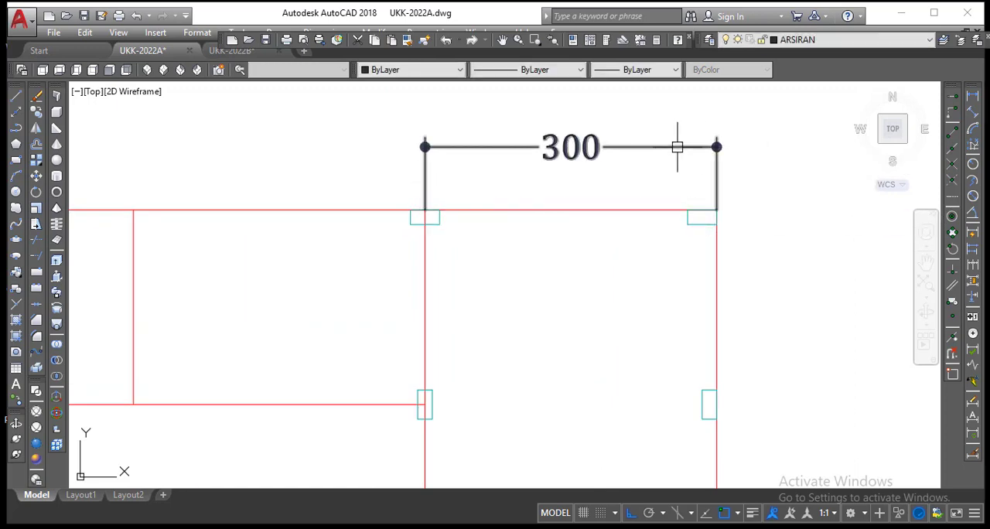
click(678, 147)
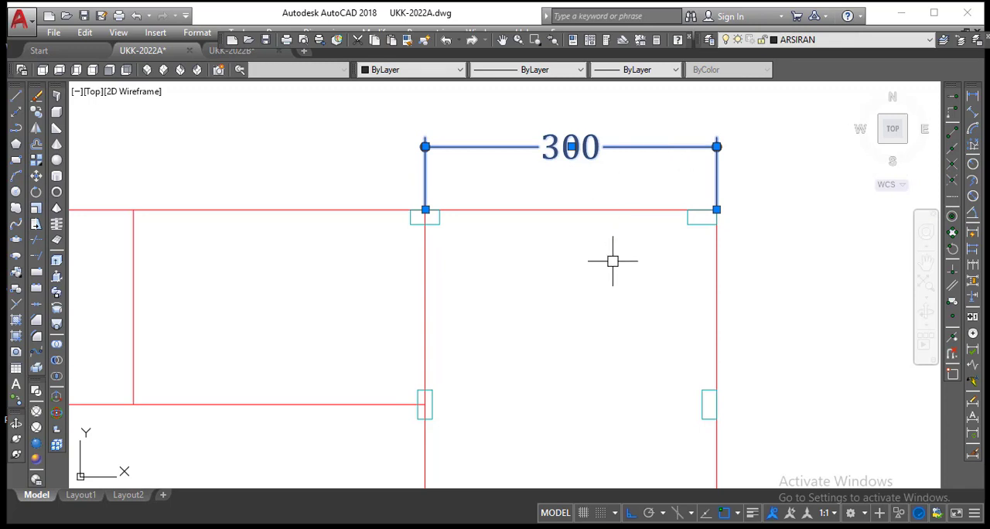
key(Delete)
Delete the horizontal column where the upper-right room's left wall meets the top wall
scroll(588, 228, down, 2)
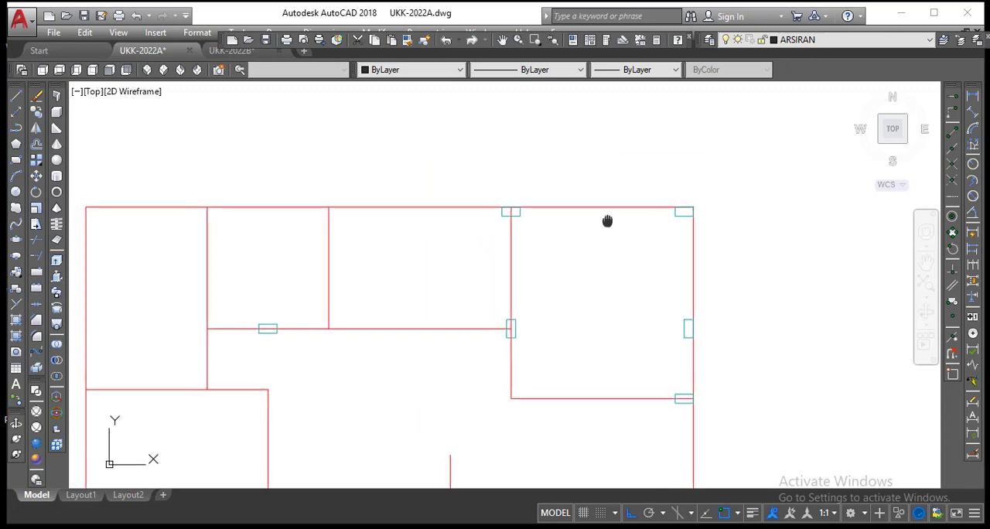
scroll(539, 223, up, 4)
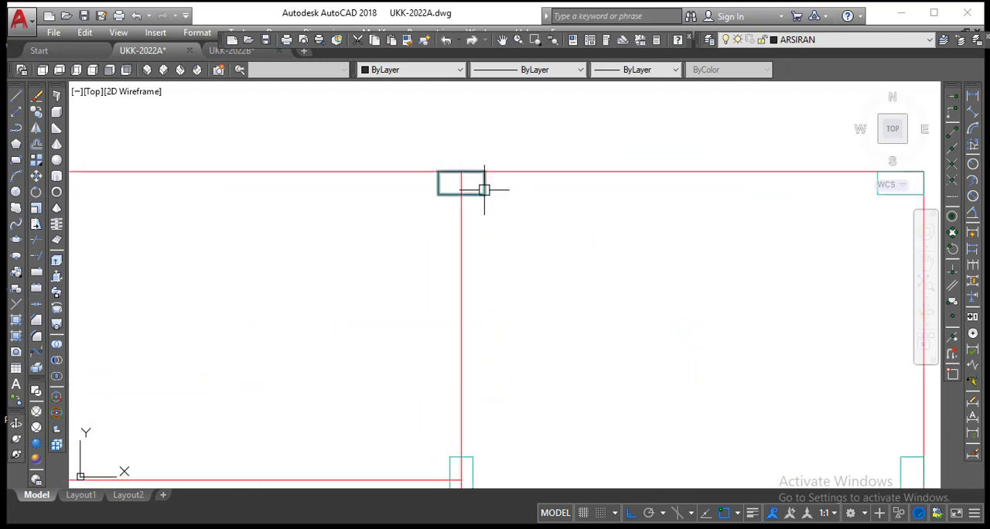
scroll(484, 189, down, 2)
scroll(495, 203, down, 2)
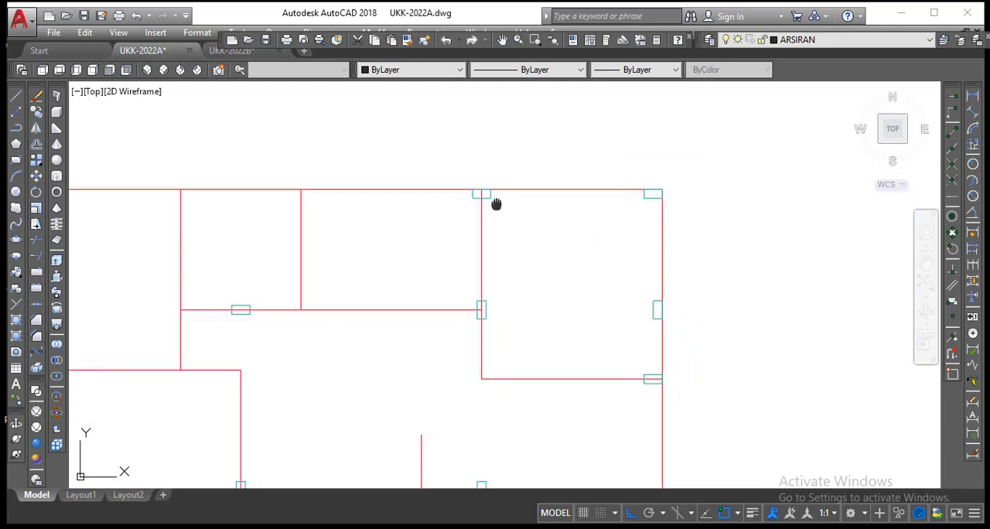
mouse_move(496, 203)
middle_down()
mouse_move(537, 205)
mouse_move(531, 210)
middle_up()
scroll(502, 204, up, 2)
scroll(535, 203, down, 2)
scroll(535, 203, up, 2)
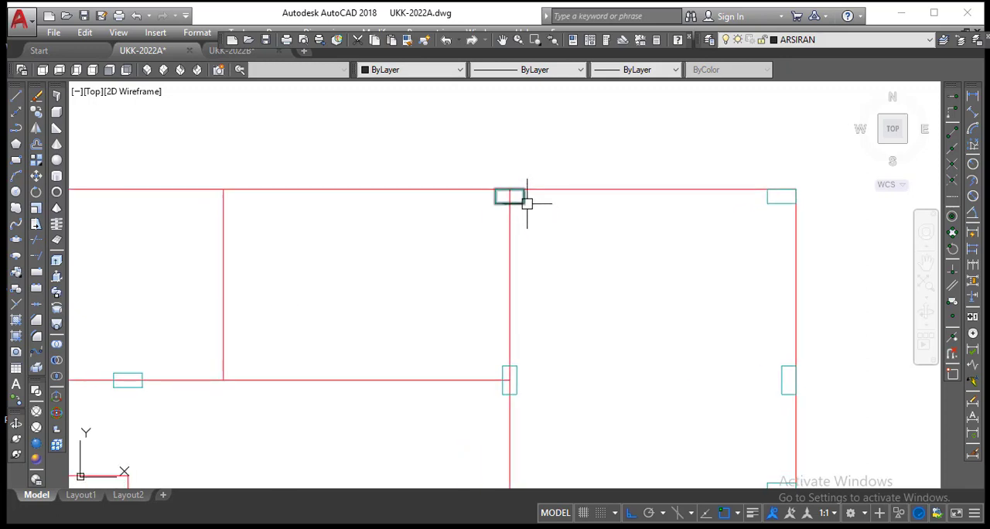
click(524, 203)
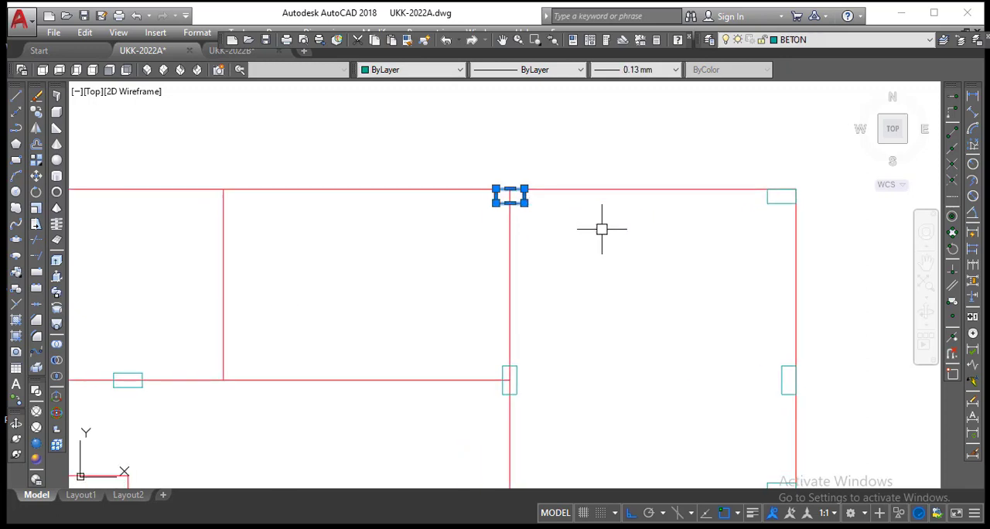
key(Delete)
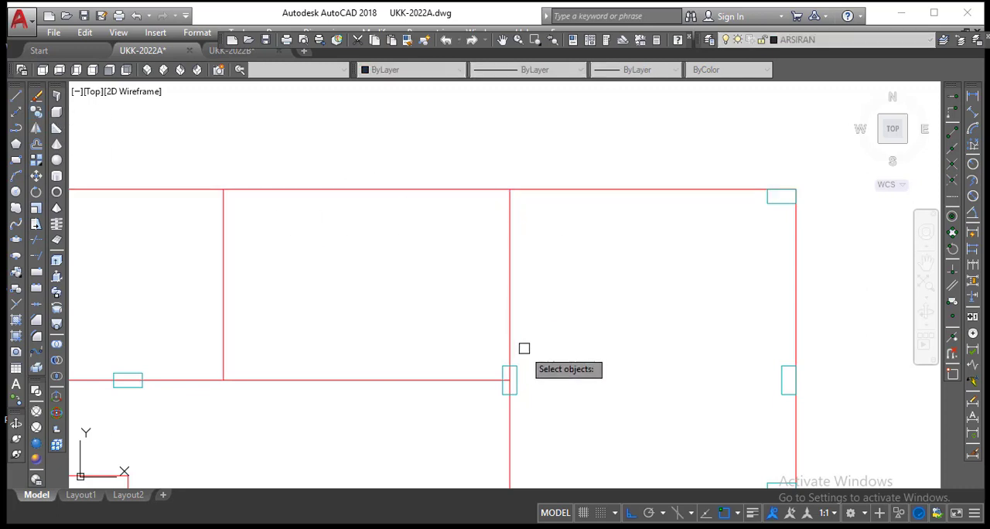
Copy the vertical column on the upper-right room's left wall by its top midpoint to the junction with the top wall
click(517, 371)
right_click(519, 358)
scroll(519, 358, up, 2)
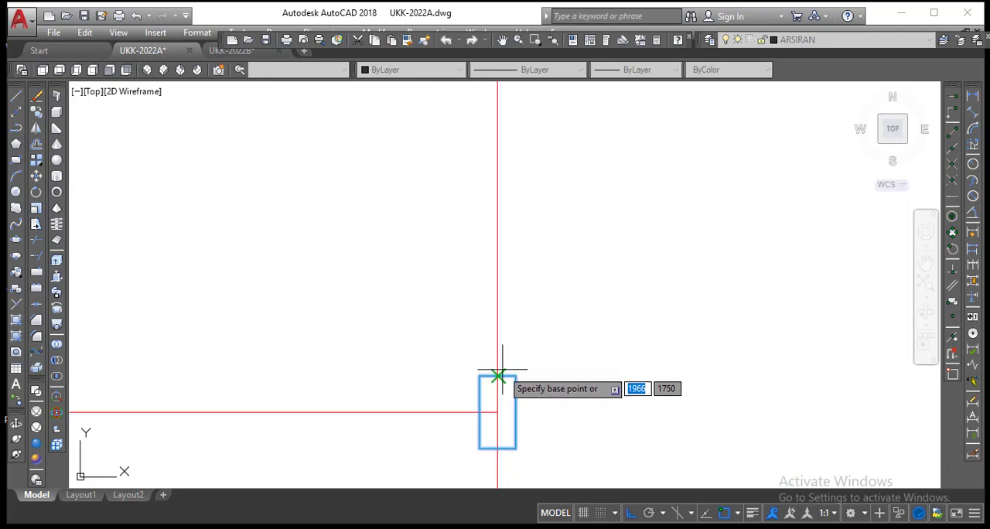
click(500, 374)
scroll(499, 374, down, 2)
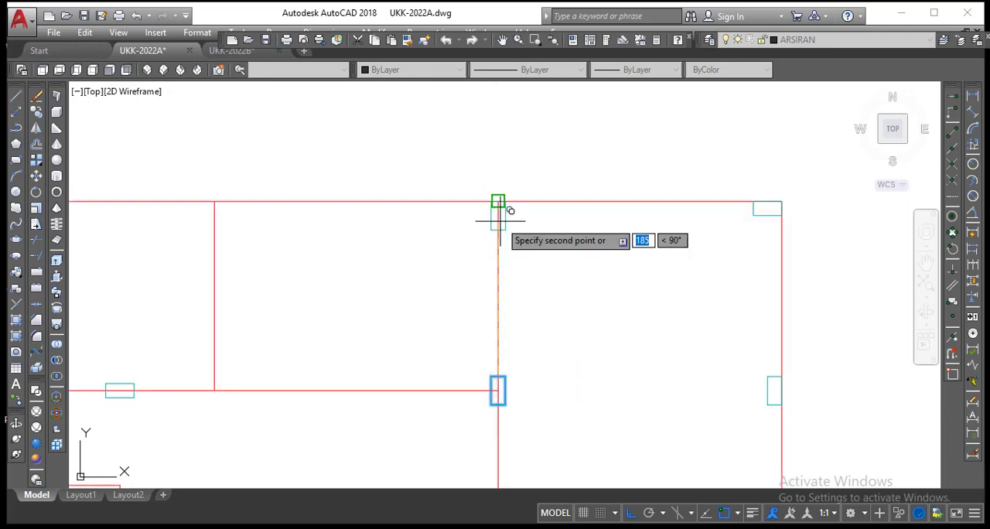
right_click(498, 174)
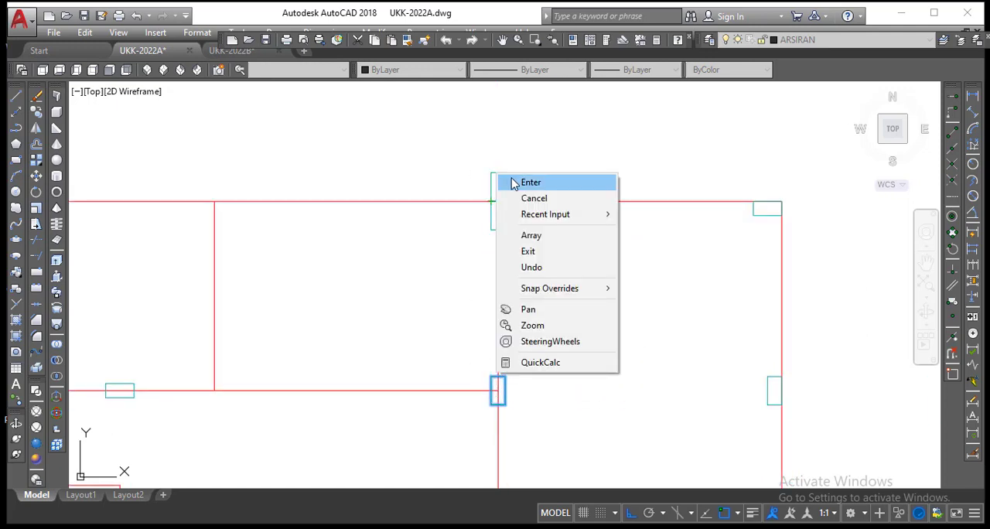
click(510, 184)
Delete the horizontal column in the upper-right corner of the floor plan
scroll(505, 184, down, 2)
middle_drag(504, 184, 512, 187)
scroll(644, 207, up, 2)
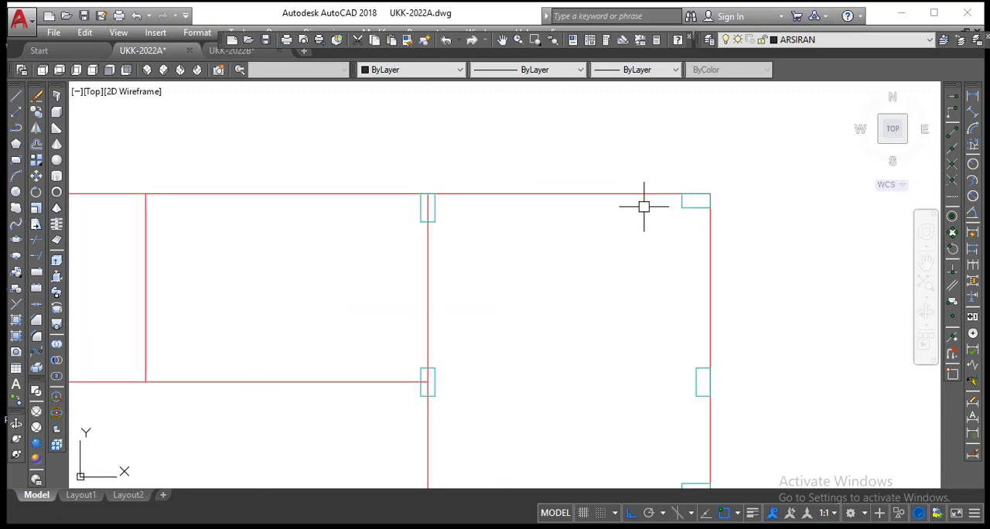
click(682, 200)
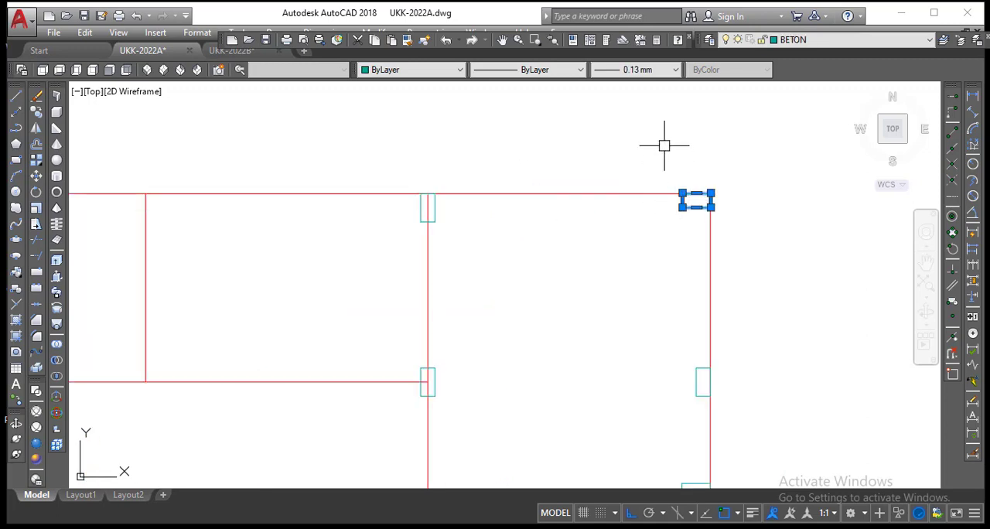
key(Delete)
Copy the vertical column at the top wall junction by its upper-right corner to the plan's upper-right corner
click(36, 112)
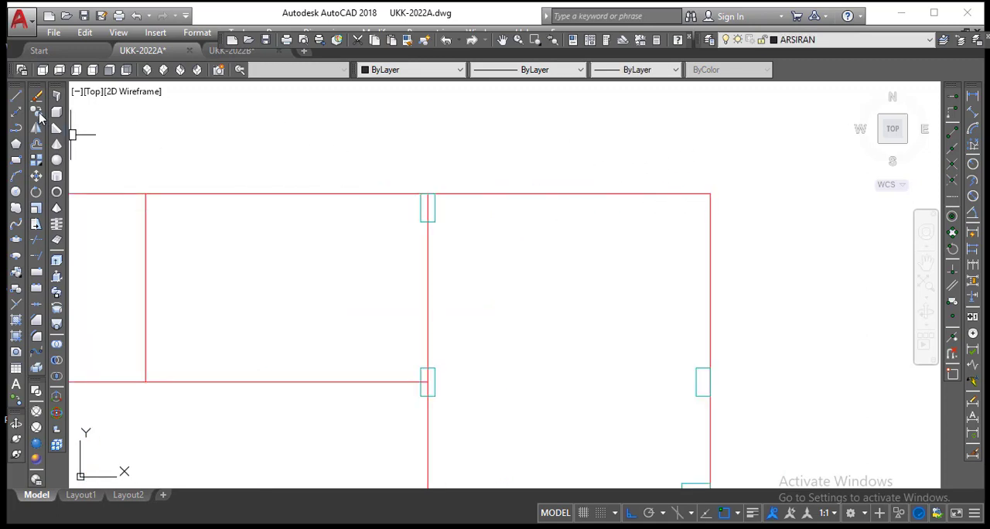
click(424, 219)
key(Return)
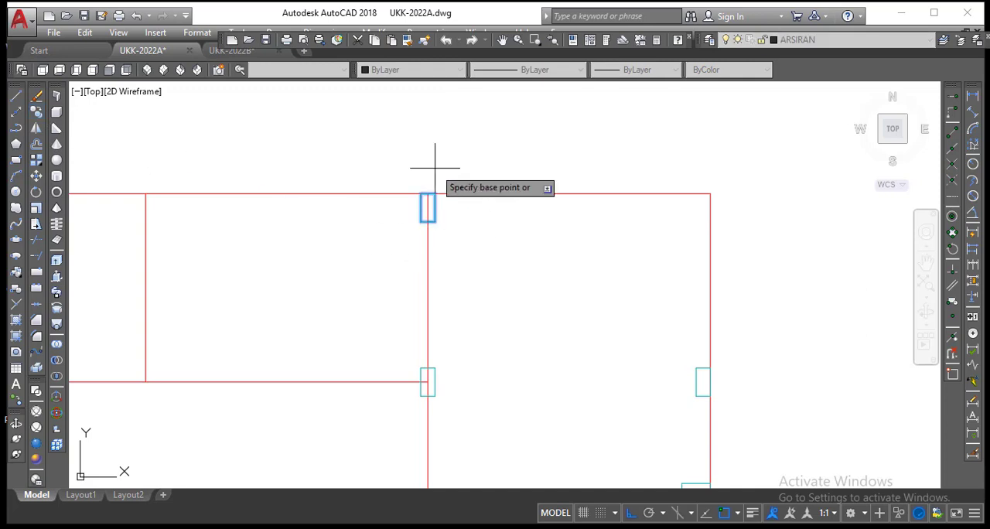
click(434, 192)
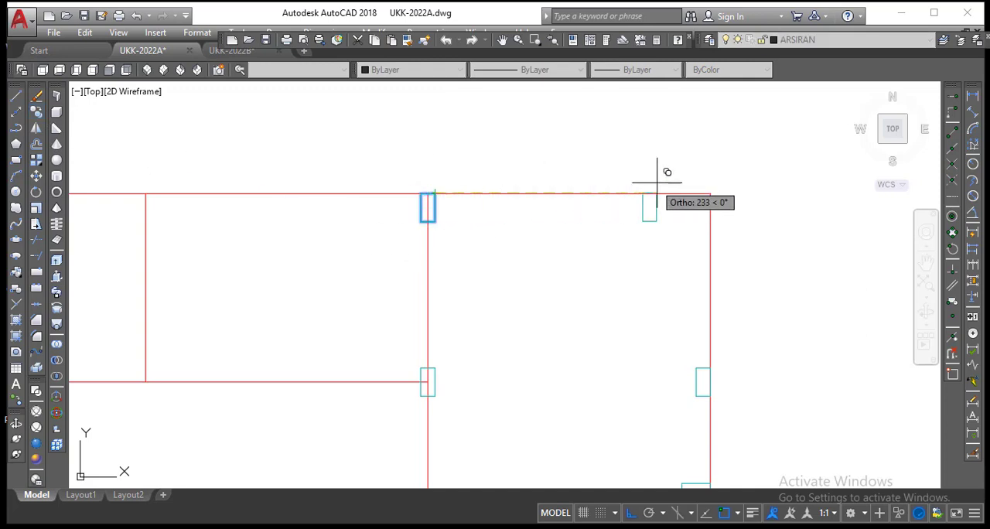
click(710, 193)
right_click(699, 156)
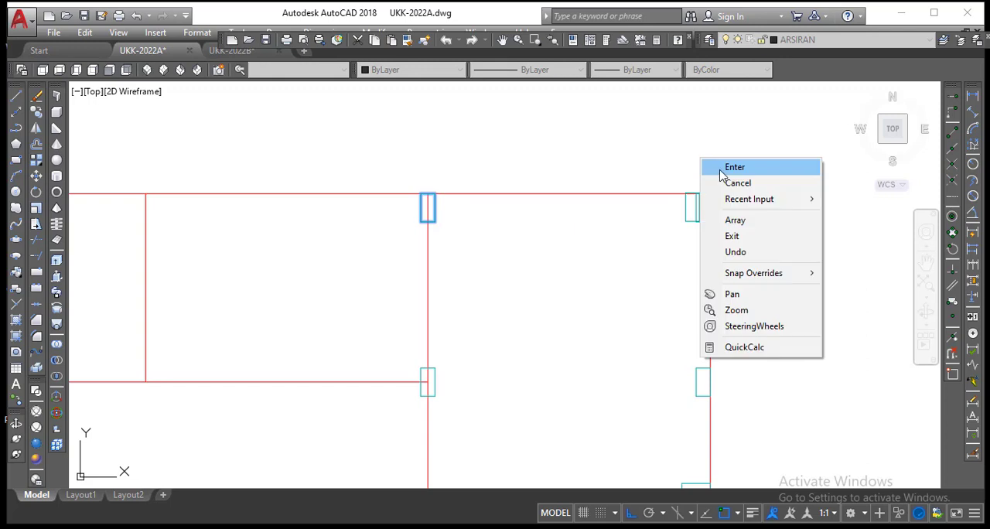
click(719, 163)
scroll(718, 164, down, 2)
middle_drag(719, 161, 727, 128)
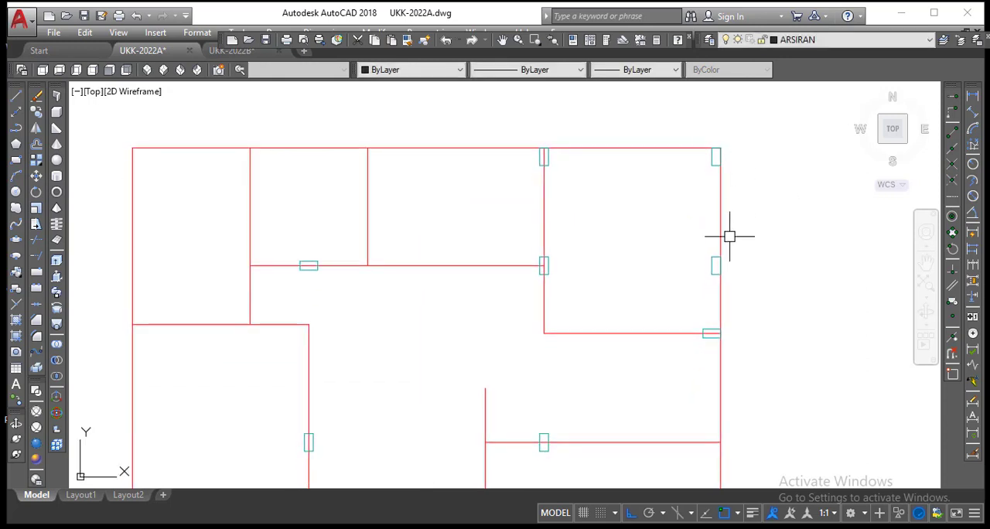
middle_drag(730, 232, 727, 158)
middle_drag(678, 190, 678, 204)
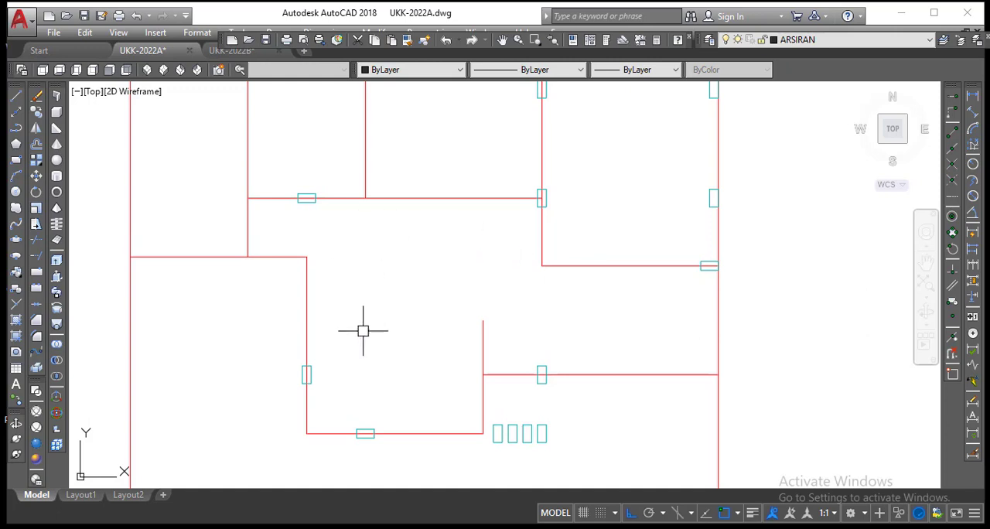
scroll(546, 390, up, 4)
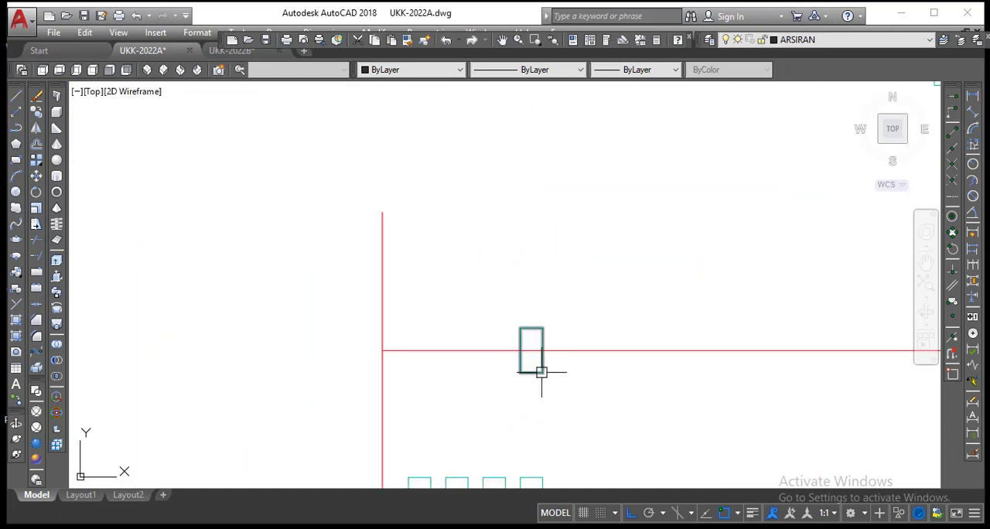
scroll(540, 373, down, 2)
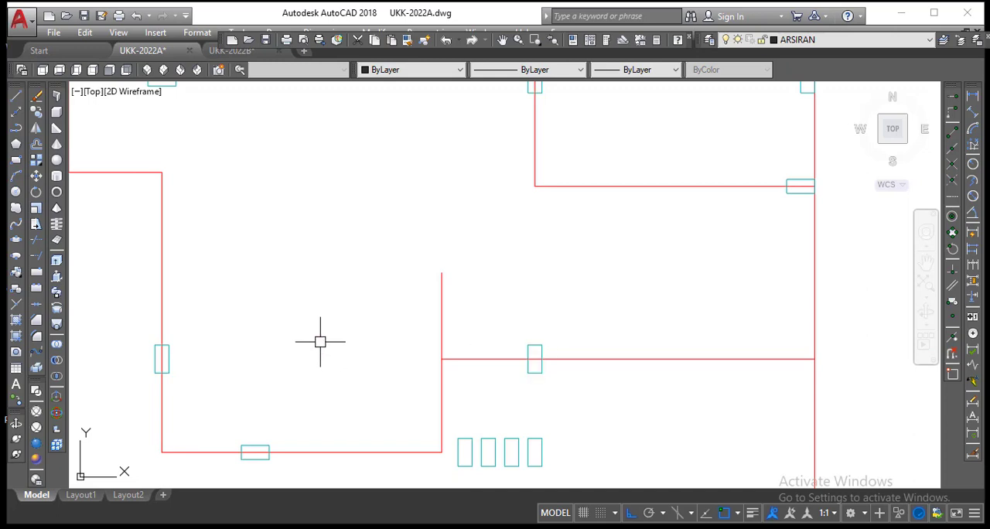
click(540, 374)
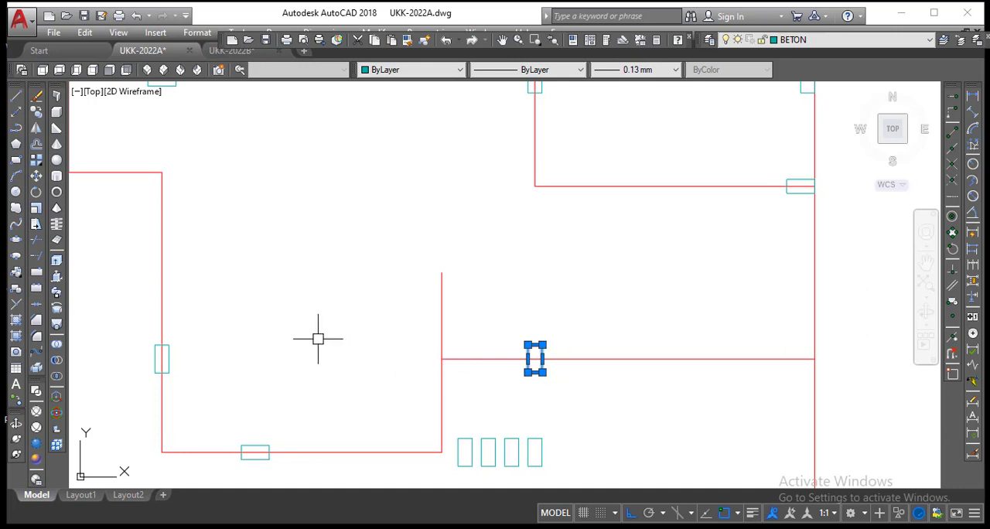
key(Escape)
Extend the upper-right room's left wall line down to the horizontal wall line below it
click(36, 256)
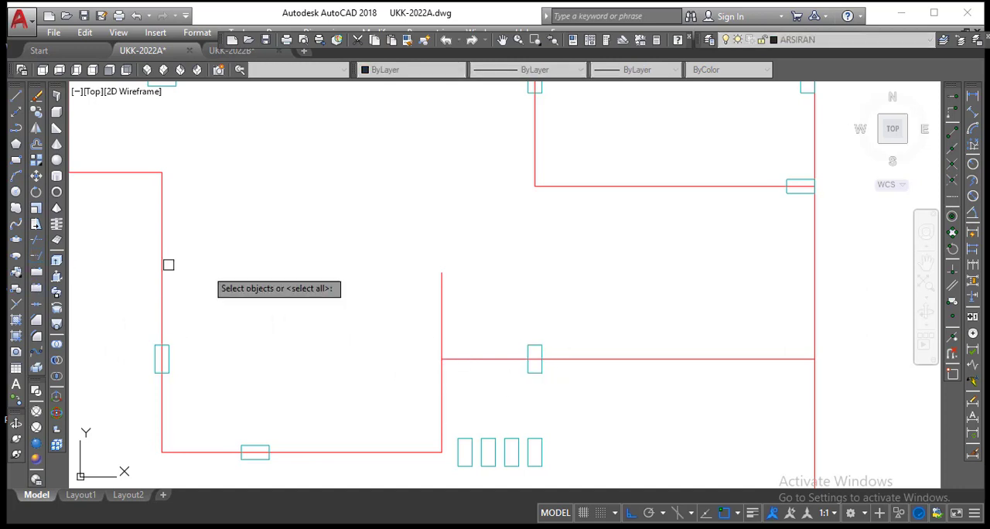
click(606, 359)
click(534, 232)
key(Return)
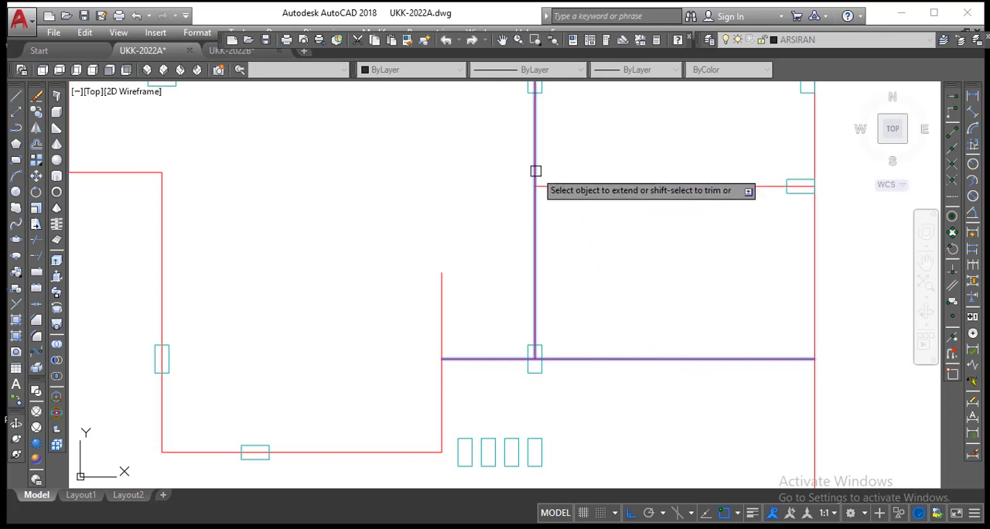
right_click(487, 162)
click(507, 174)
Delete the vertical column where the extended wall line meets the lower horizontal wall
click(546, 348)
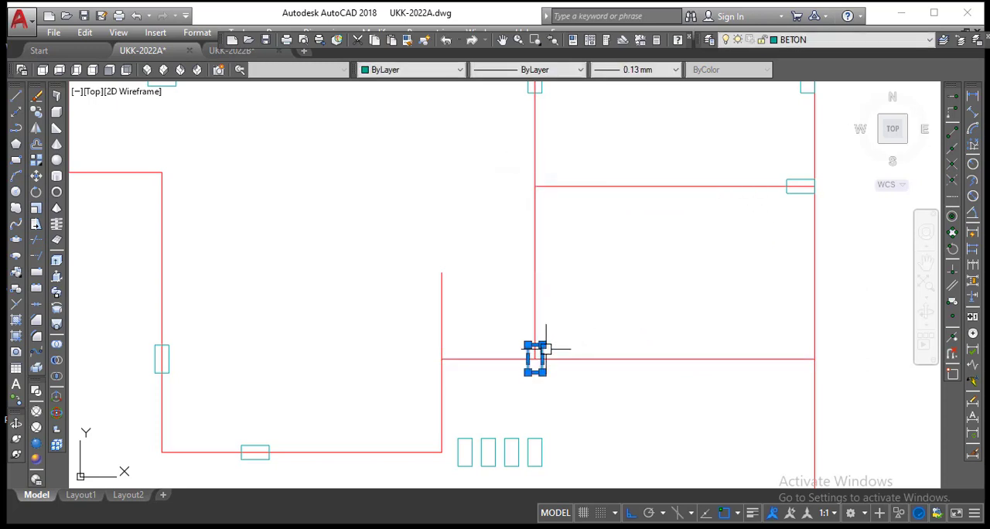
key(Escape)
scroll(611, 332, down, 8)
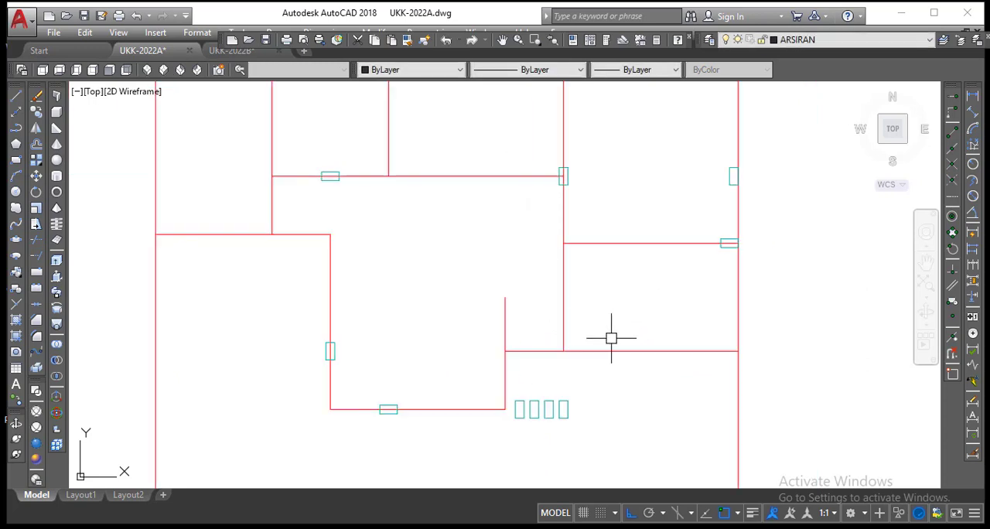
Copy the horizontal column from the second sheet's spare columns by its center to the junction of the extended wall and lower horizontal wall
middle_drag(611, 338, 459, 320)
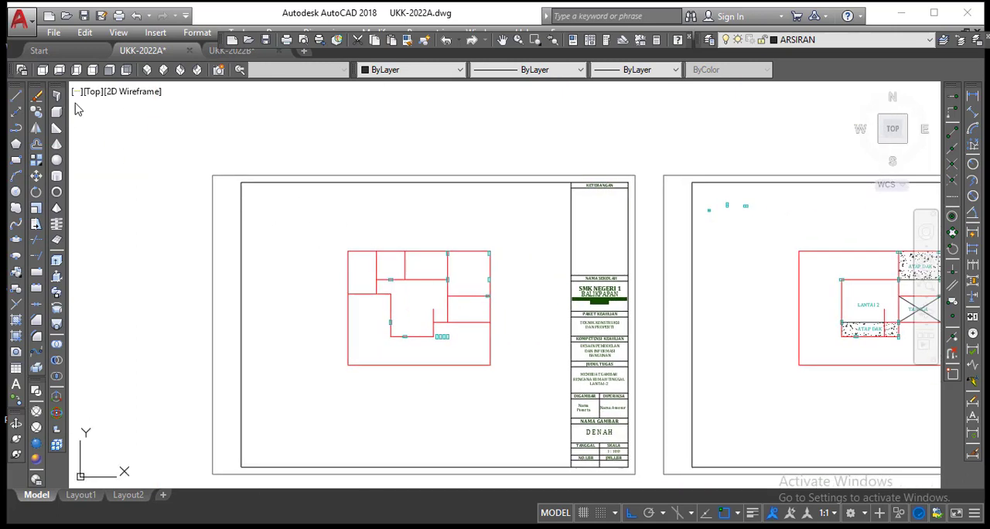
click(37, 120)
scroll(714, 217, up, 6)
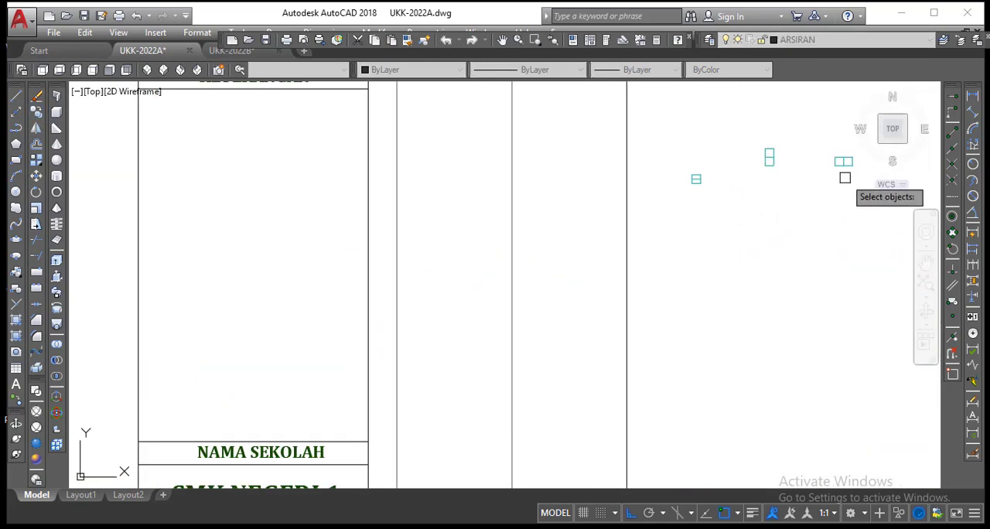
click(735, 190)
key(Return)
scroll(696, 198, up, 4)
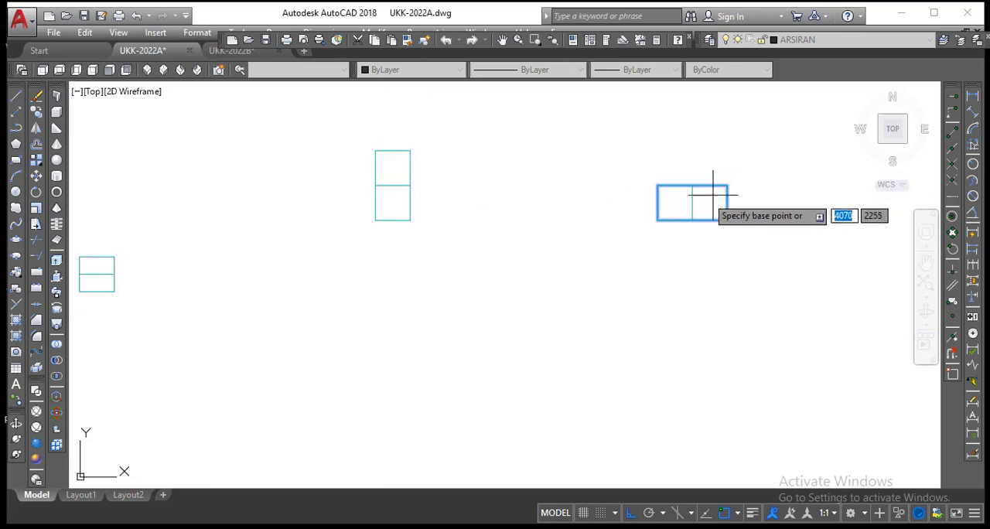
click(692, 203)
scroll(693, 202, down, 6)
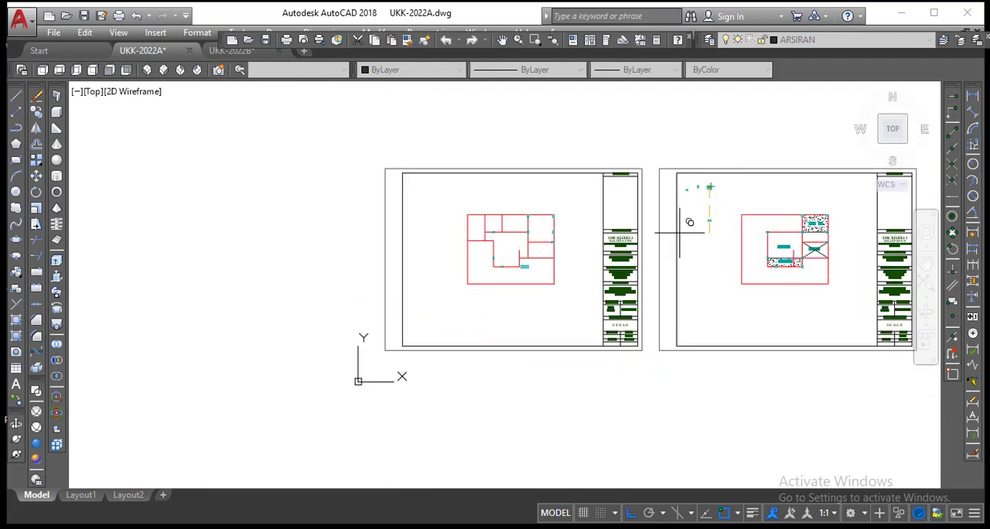
scroll(555, 263, up, 6)
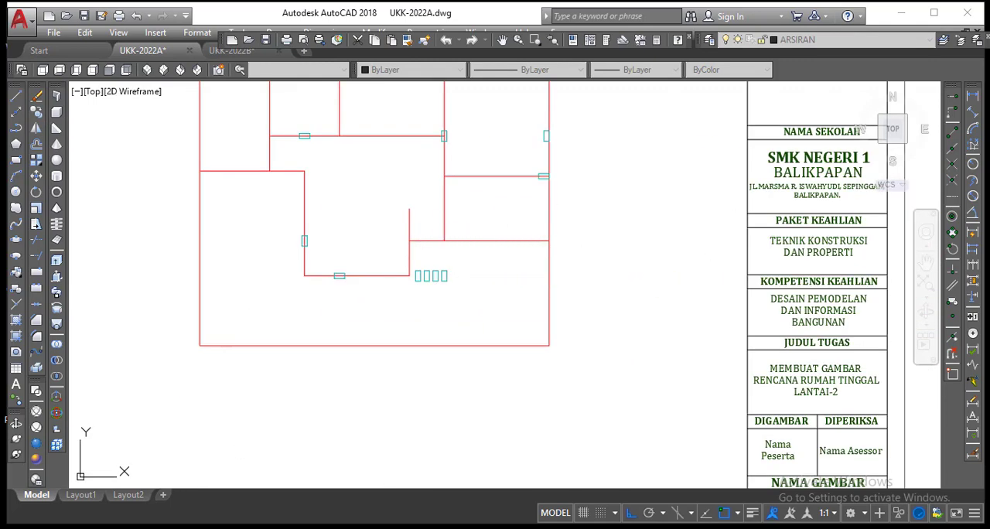
right_click(434, 213)
click(444, 219)
scroll(435, 228, up, 2)
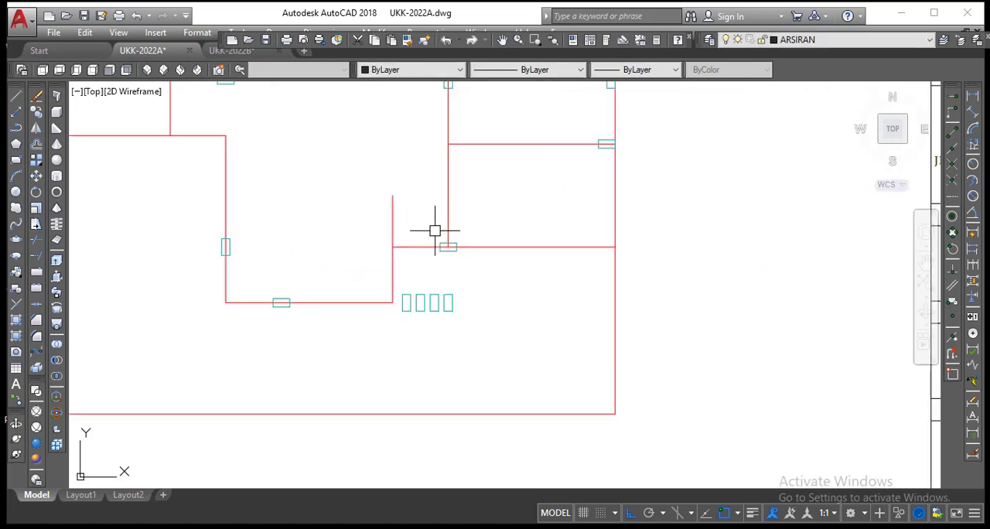
Draw a vertical guide line from the lower-left corner of the column at the middle wall junction down past the lower horizontal column
middle_drag(436, 228, 475, 298)
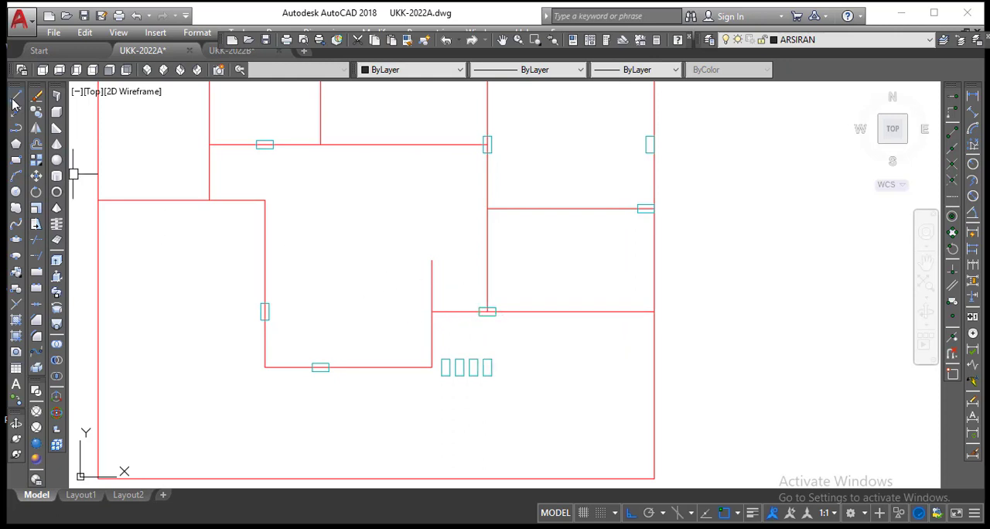
click(16, 95)
scroll(468, 190, up, 4)
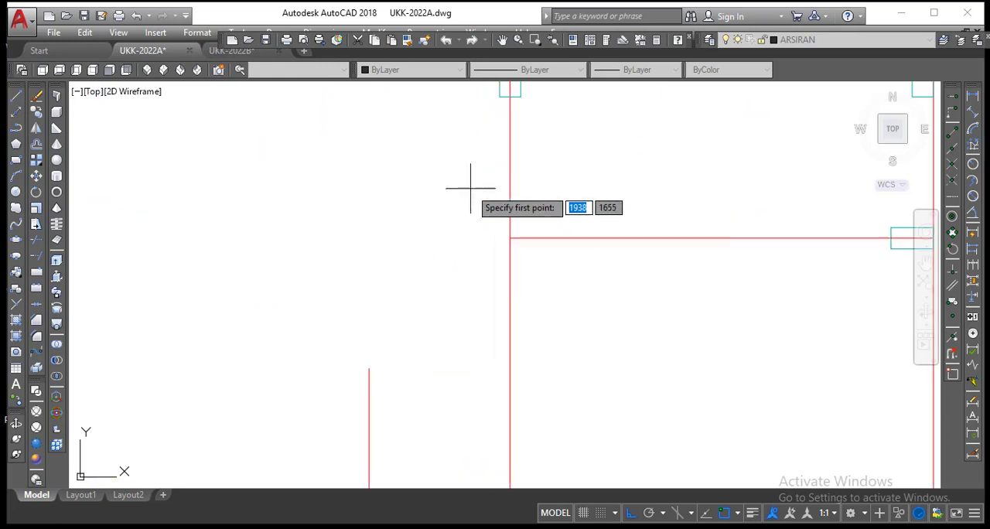
click(507, 97)
scroll(504, 128, down, 4)
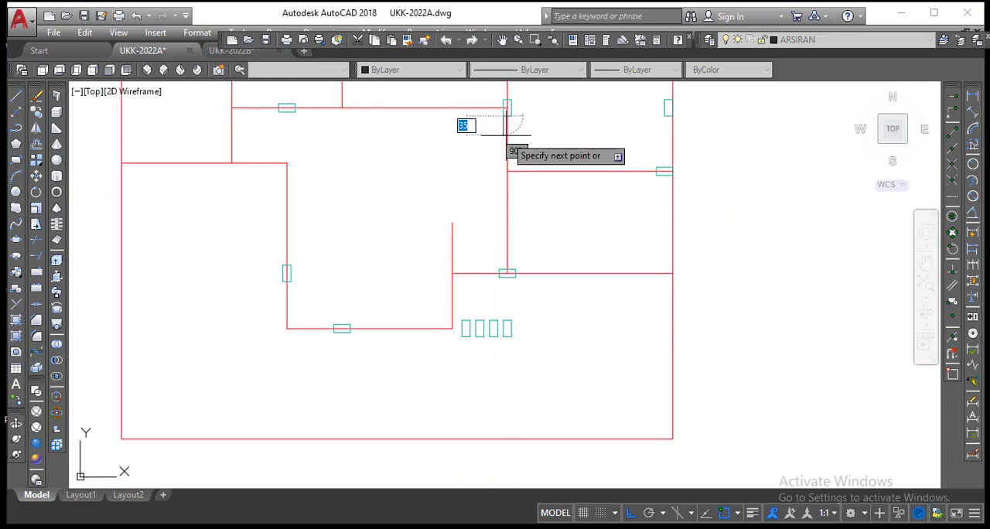
scroll(508, 276, up, 4)
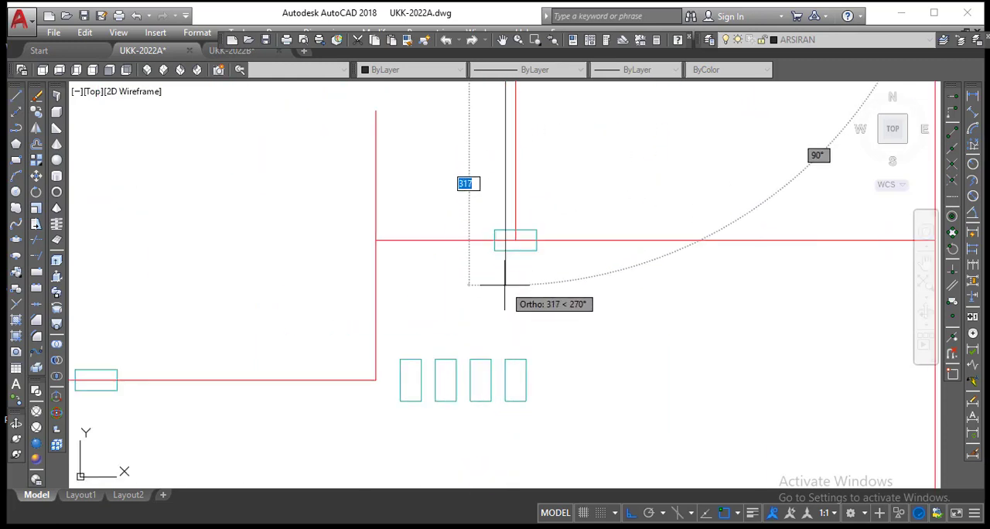
click(505, 285)
right_click(506, 285)
click(533, 294)
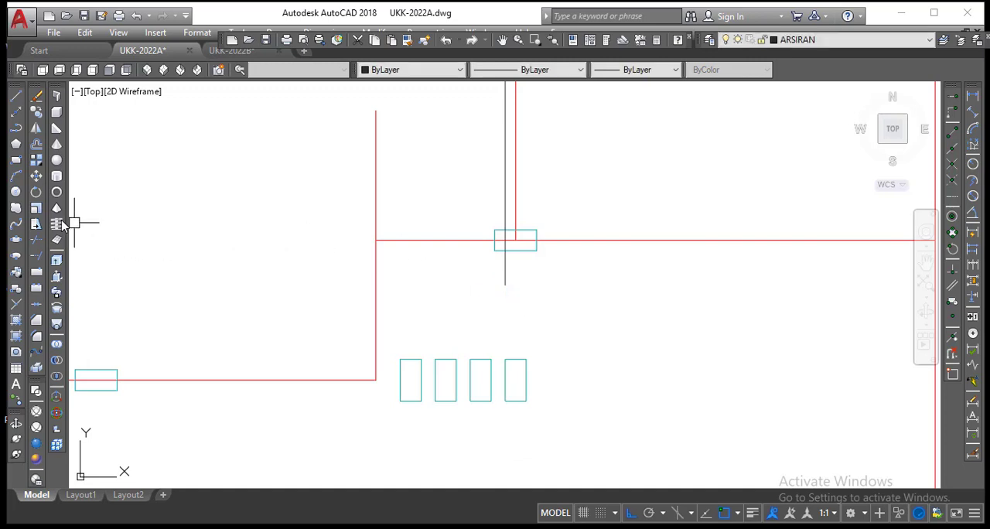
Move the lower junction's horizontal column by its left-edge midpoint horizontally onto the vertical guide line
click(36, 178)
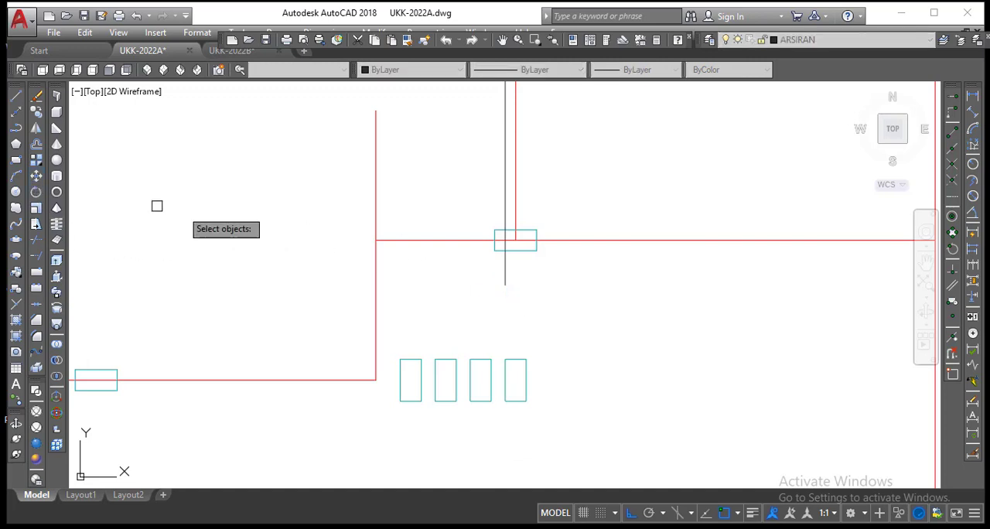
click(520, 246)
key(Return)
scroll(533, 206, up, 4)
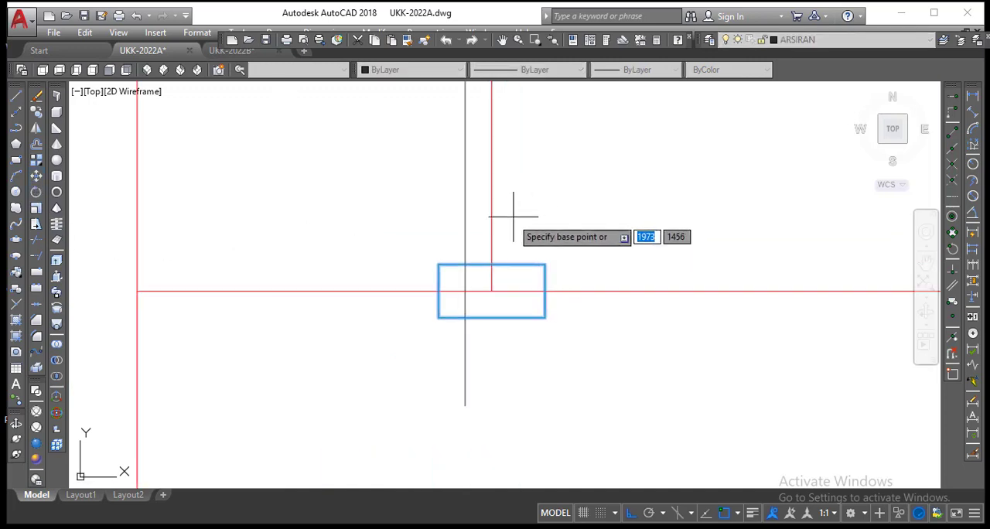
click(438, 292)
click(465, 292)
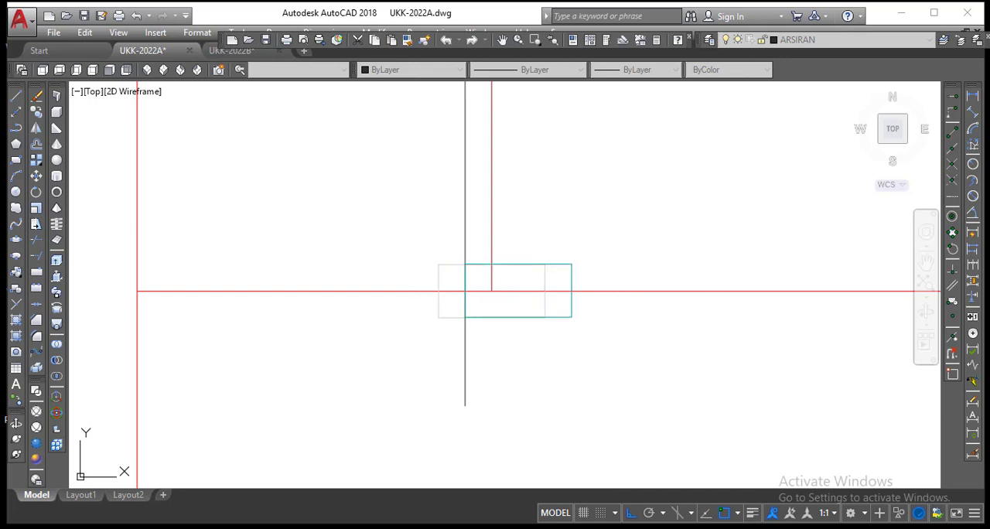
scroll(520, 332, down, 4)
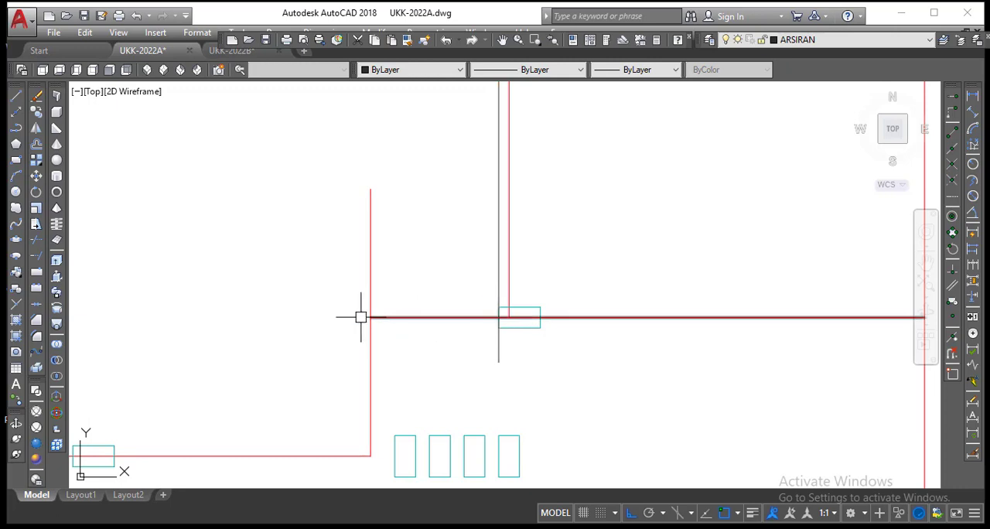
Delete the vertical guide line between the middle and lower wall junctions
click(499, 348)
scroll(597, 334, down, 4)
middle_drag(597, 335, 571, 355)
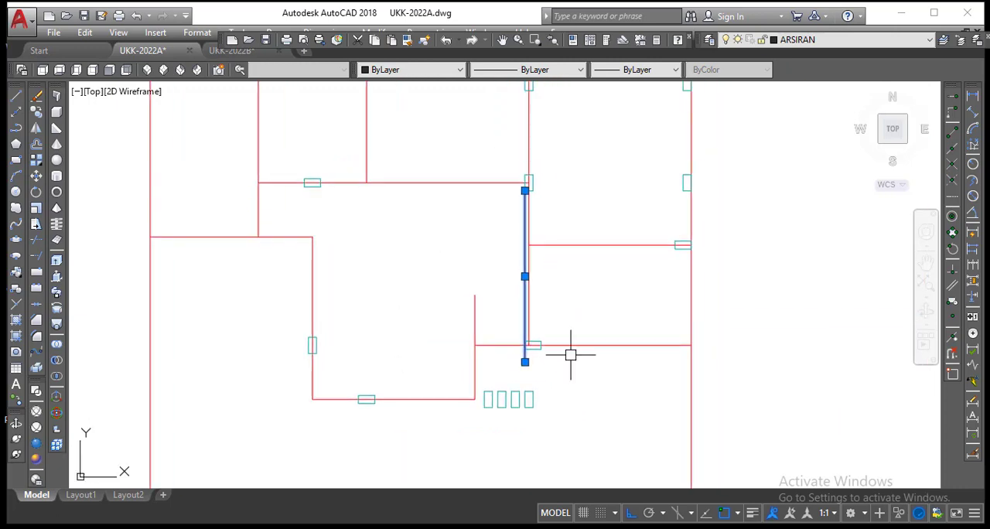
key(Escape)
scroll(582, 353, down, 3)
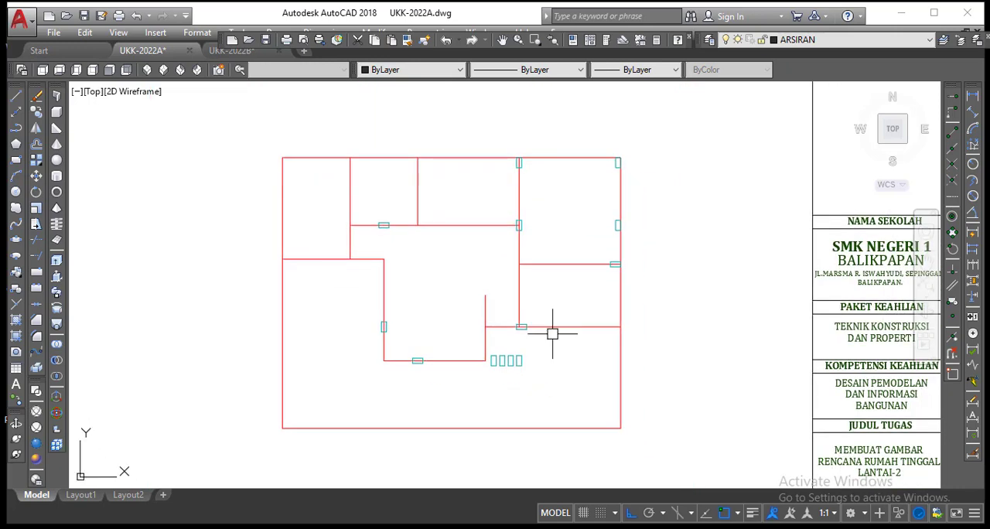
Copy the square column from the second sheet's spare columns by its upper-left corner to the first-sheet plan's upper-left corner
scroll(463, 305, down, 2)
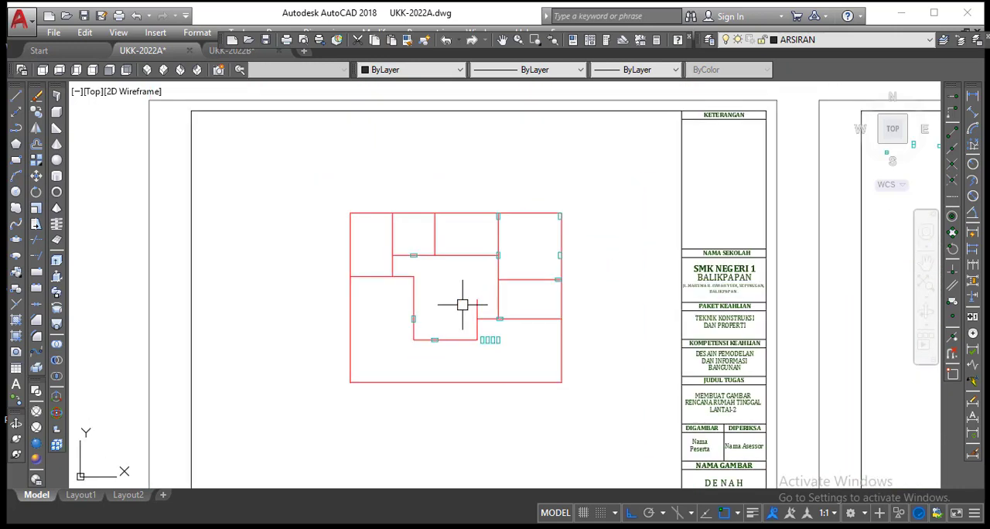
scroll(462, 305, up, 2)
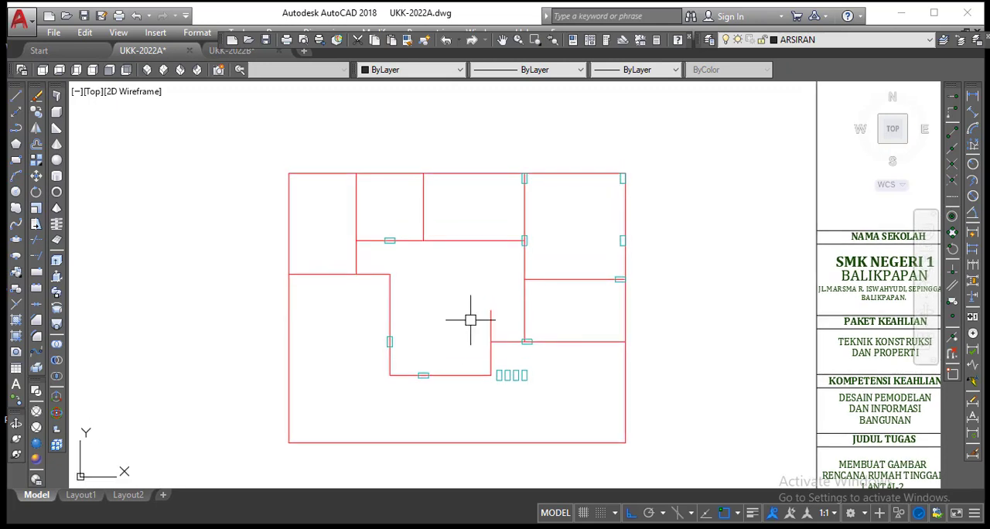
scroll(471, 318, down, 2)
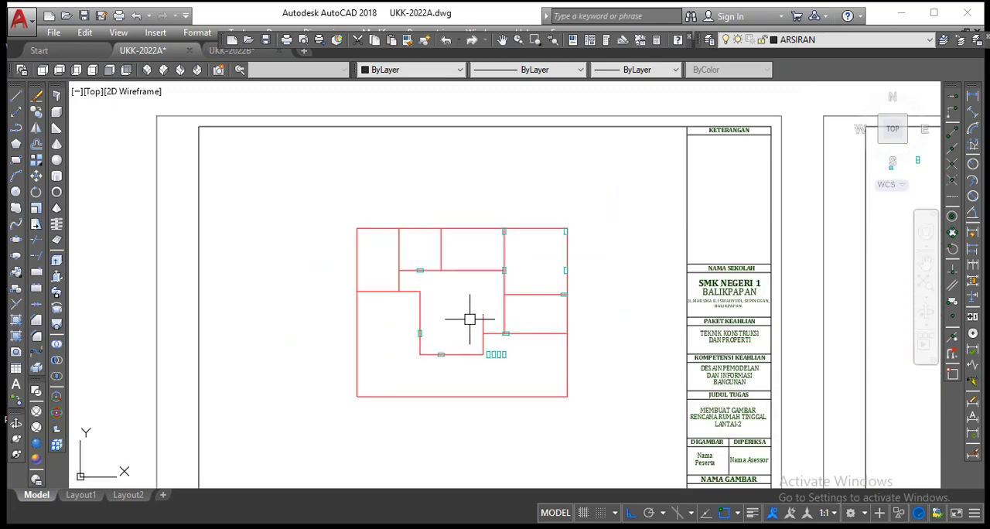
click(38, 113)
scroll(270, 239, down, 1)
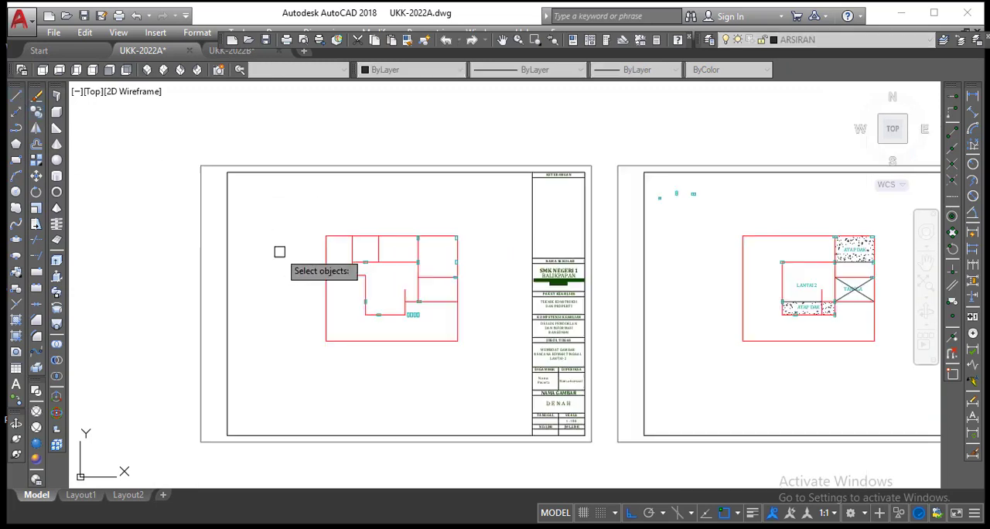
scroll(676, 206, up, 2)
scroll(653, 181, up, 3)
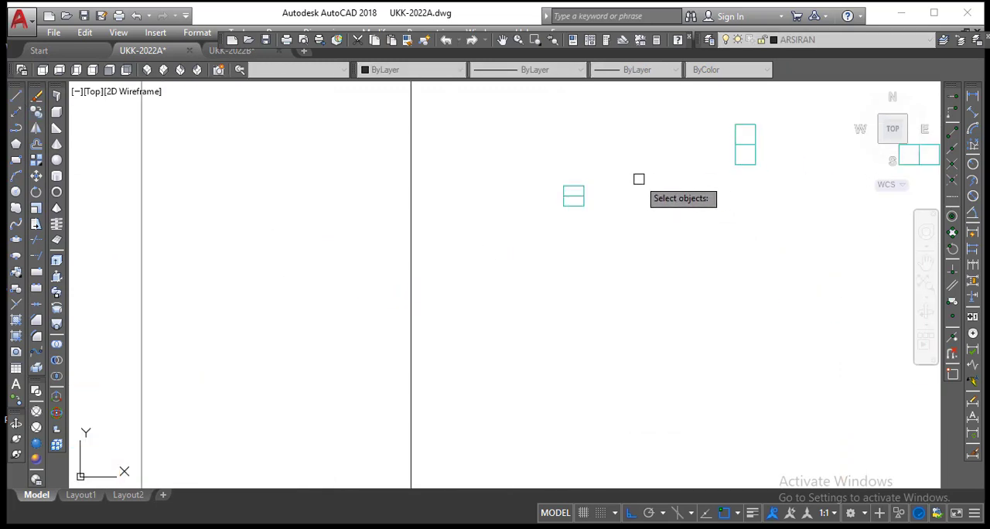
key(Return)
scroll(568, 167, up, 4)
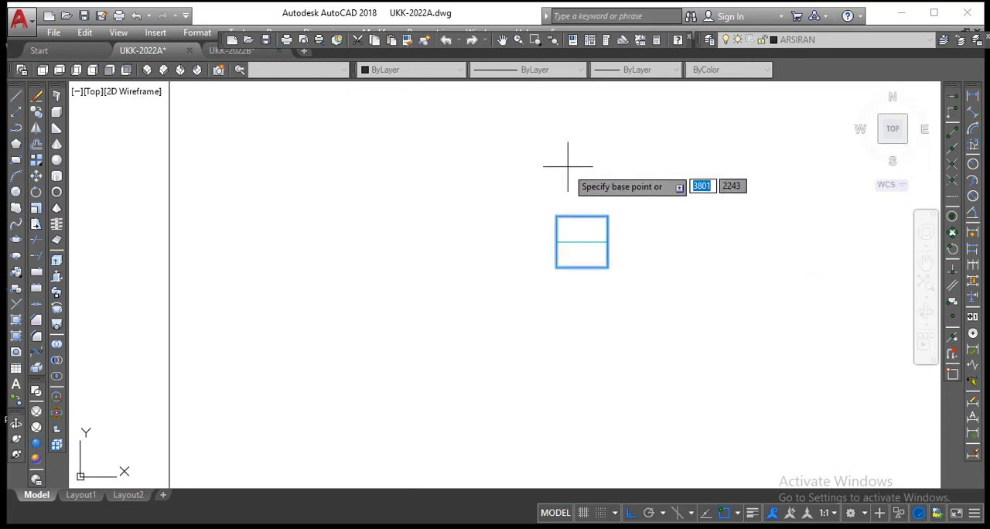
click(557, 216)
scroll(674, 226, down, 3)
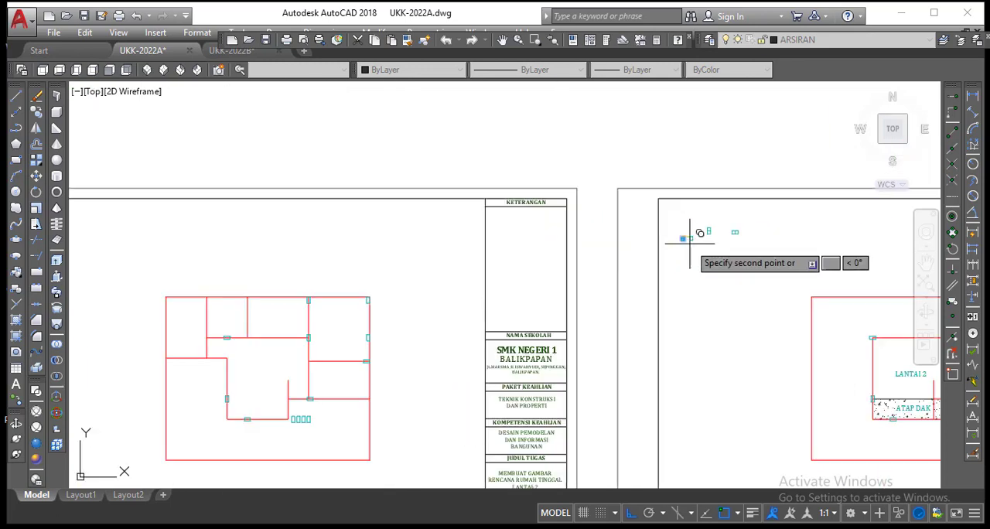
scroll(170, 317, up, 3)
middle_drag(169, 315, 239, 294)
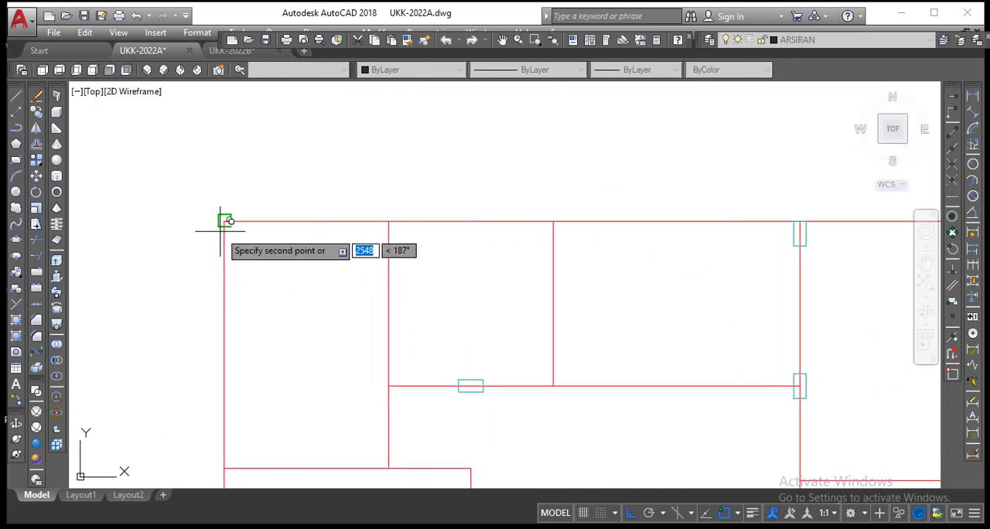
right_click(229, 190)
click(246, 194)
Copy the upper-left corner's square column by its top-edge midpoint to the two interior wall junctions along the top wall without columns
middle_drag(309, 203, 400, 219)
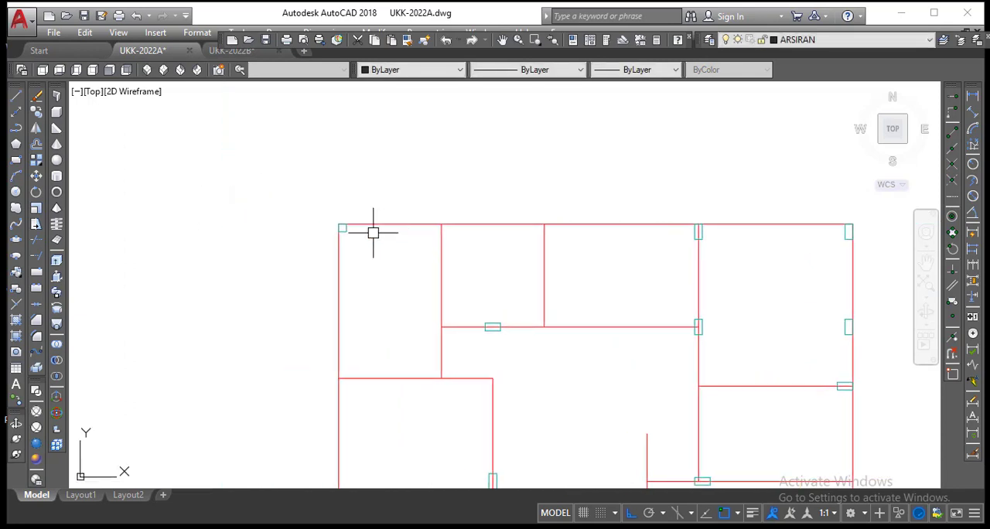
click(37, 114)
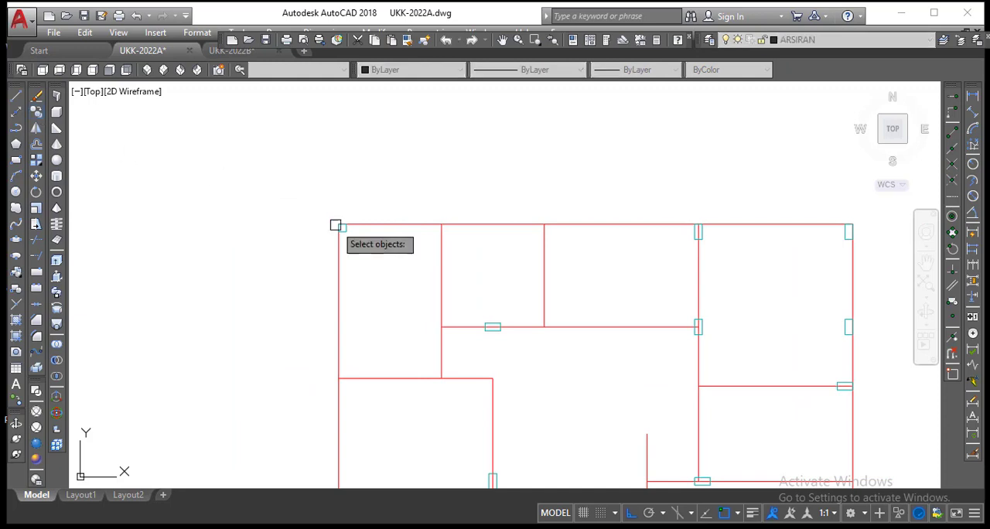
scroll(320, 227, up, 3)
click(272, 217)
key(Return)
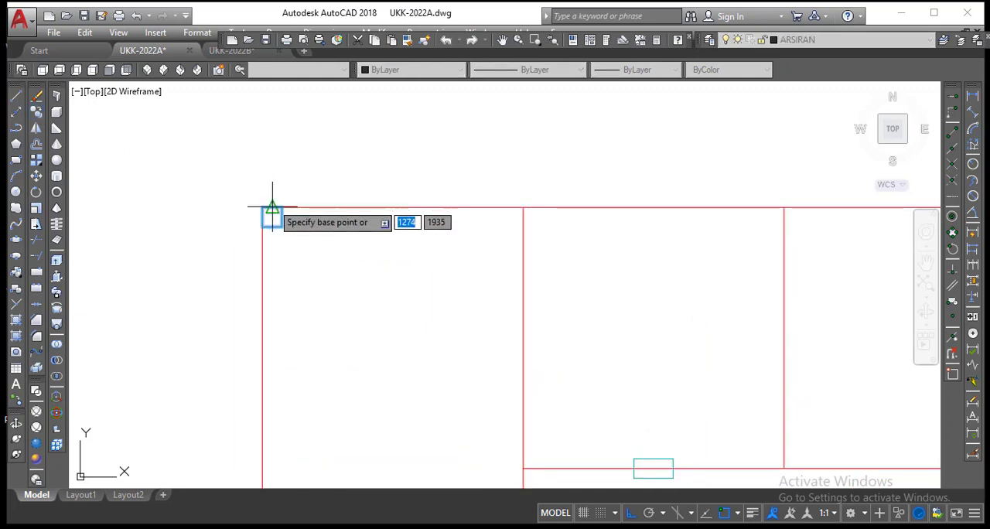
click(272, 212)
click(523, 207)
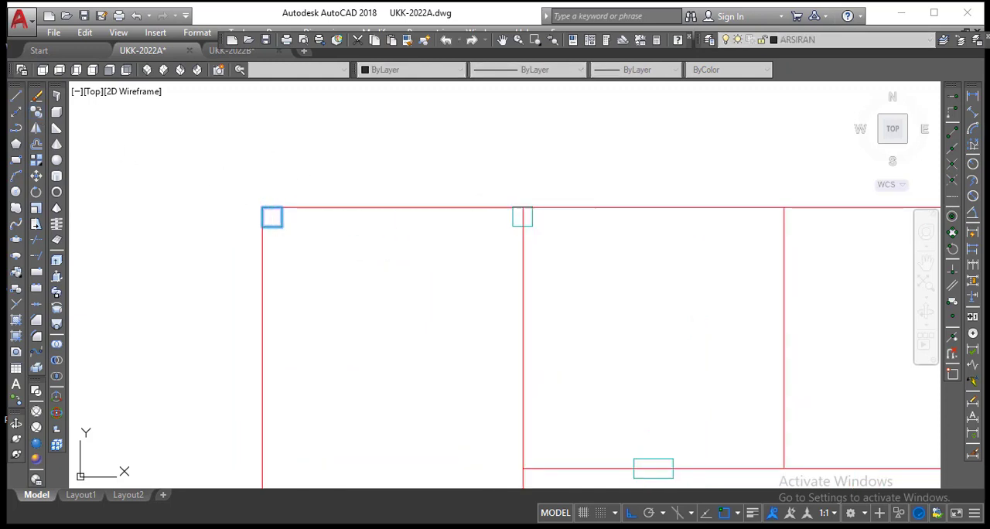
click(783, 207)
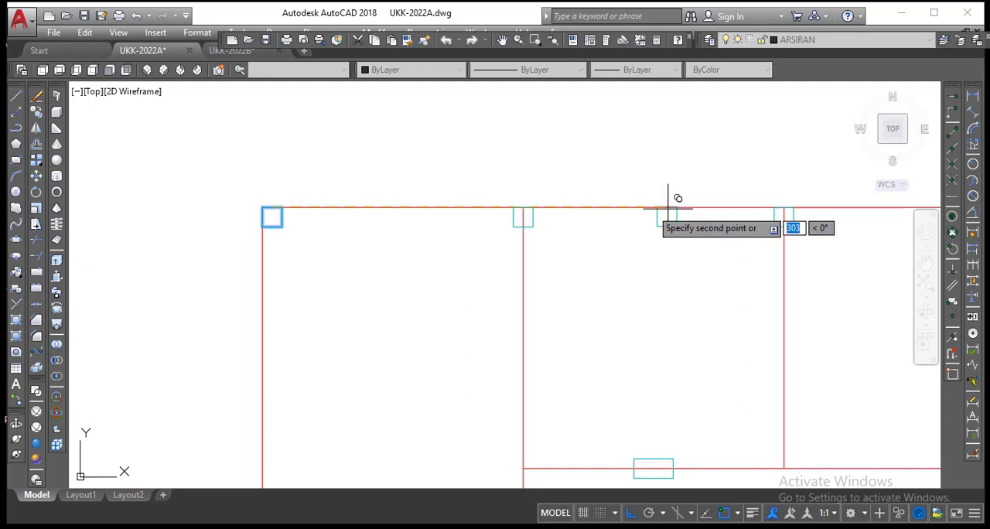
scroll(441, 217, down, 4)
middle_drag(442, 217, 410, 192)
right_click(441, 150)
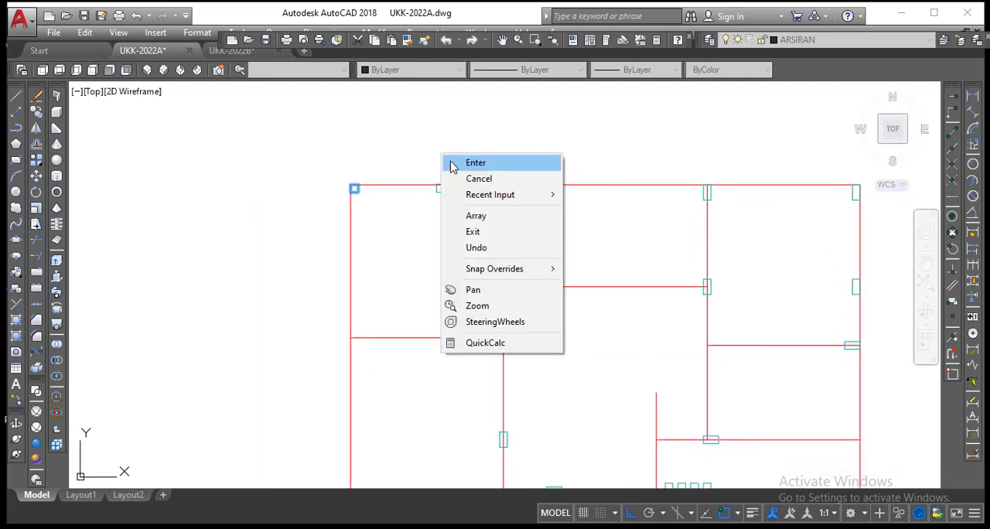
click(453, 162)
Copy the upper-left corner's square column by its left-edge midpoint straight down to the interior wall junction on the left outer wall
middle_drag(456, 167, 457, 160)
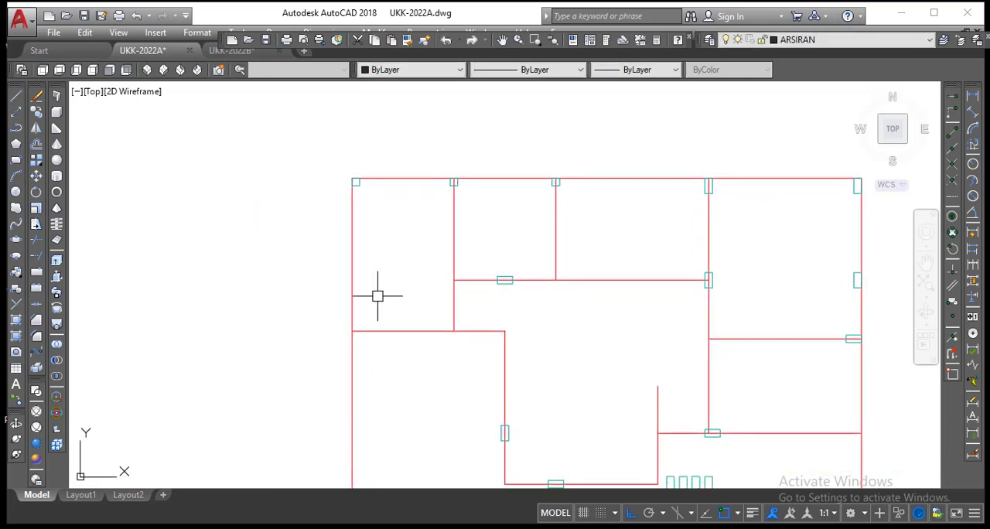
click(39, 116)
scroll(325, 185, up, 2)
click(380, 183)
right_click(349, 154)
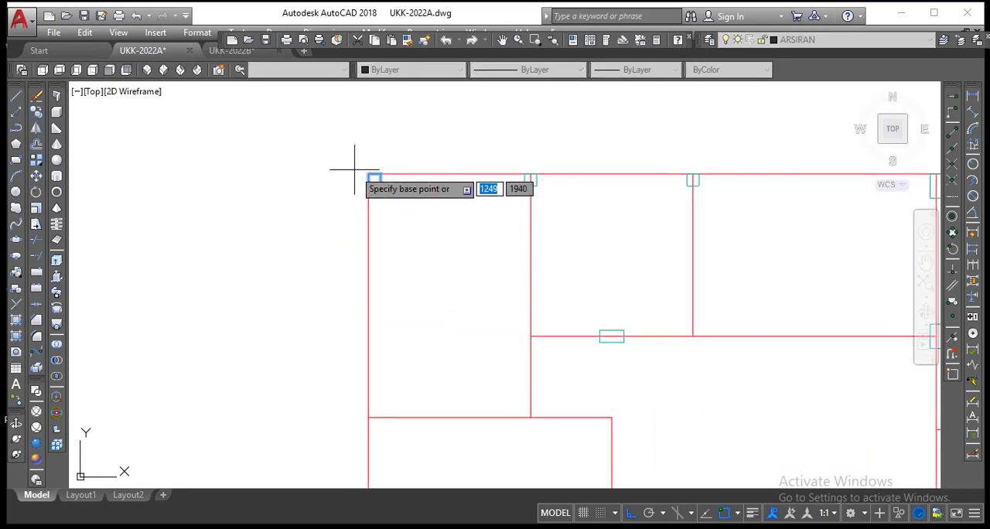
scroll(354, 169, up, 4)
scroll(389, 195, down, 4)
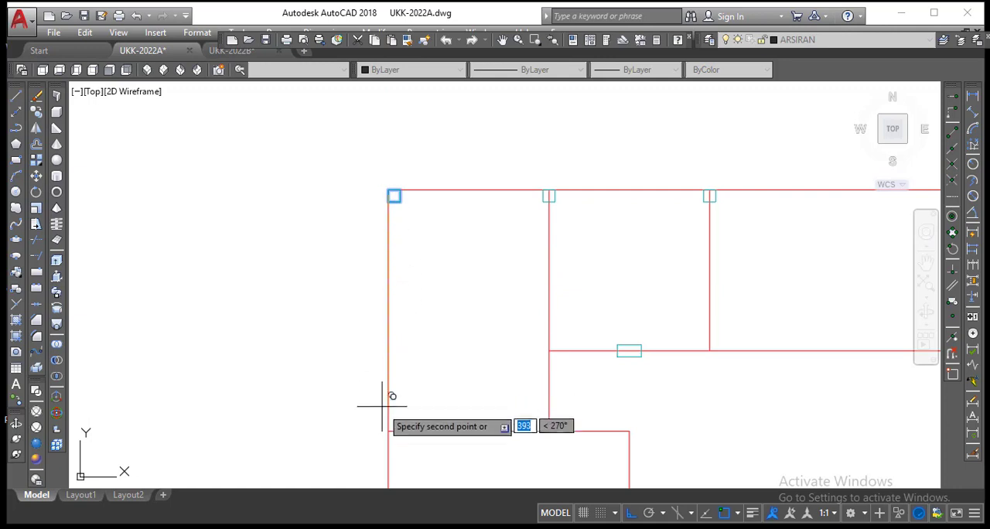
scroll(422, 270, down, 5)
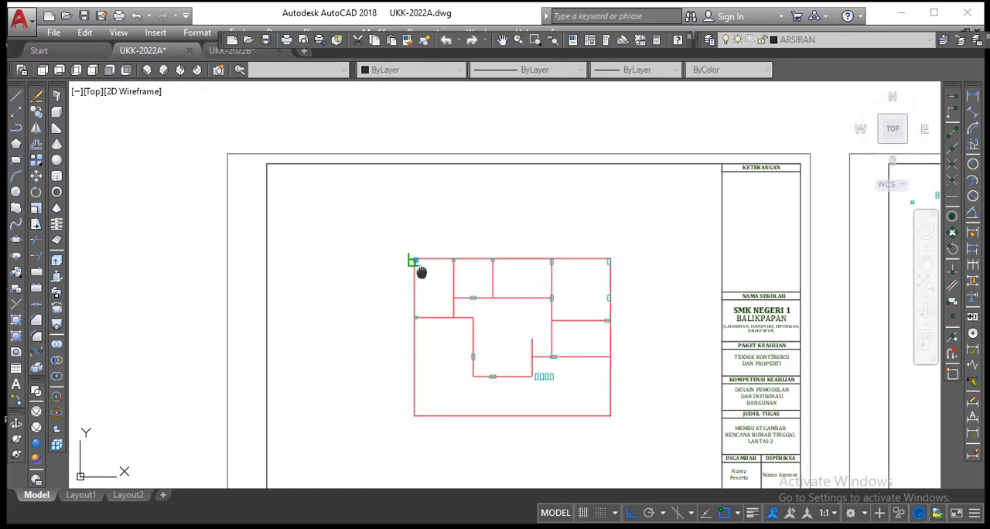
scroll(438, 162, up, 5)
right_click(435, 209)
click(464, 217)
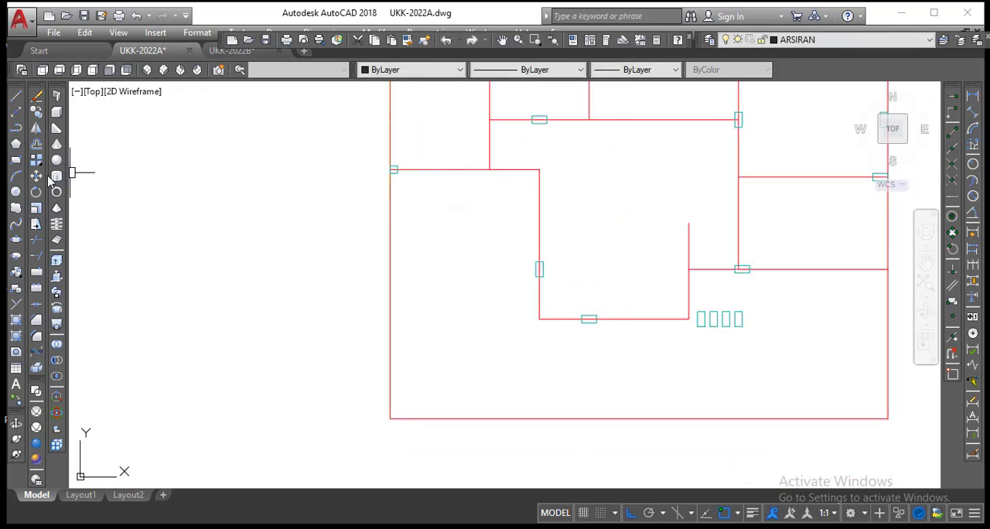
Copy the left outer wall junction's square column by its lower-left corner to the plan's lower-left corner
click(36, 113)
scroll(393, 172, up, 5)
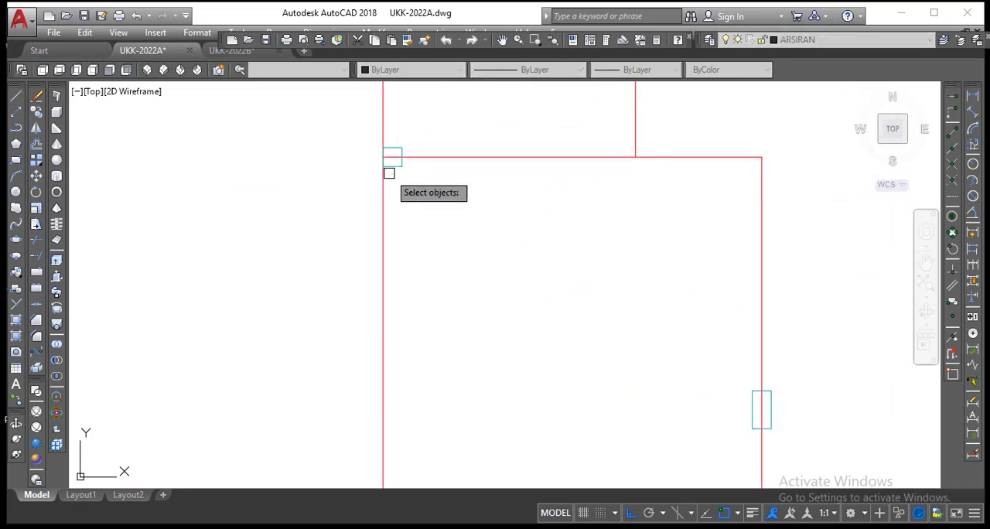
key(Return)
scroll(365, 159, up, 2)
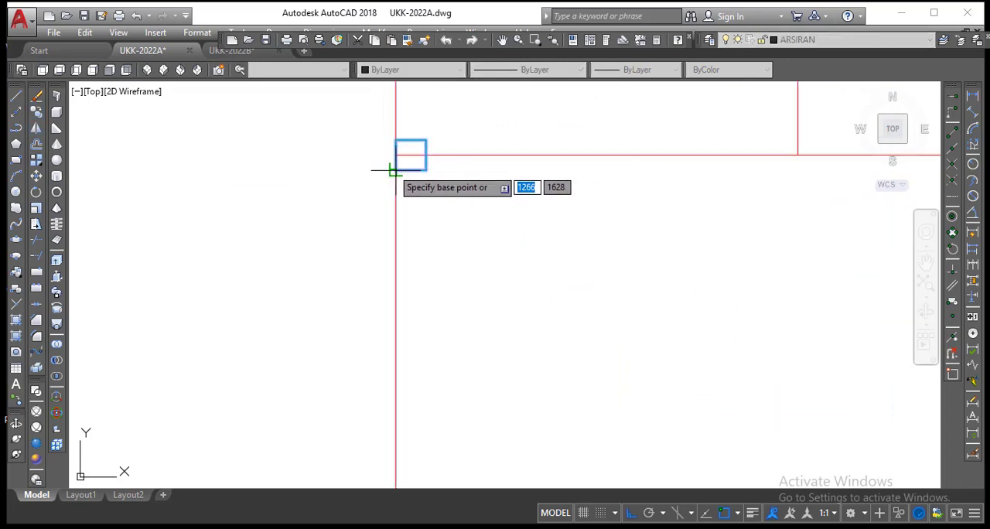
scroll(399, 164, up, 5)
click(404, 191)
scroll(406, 190, down, 6)
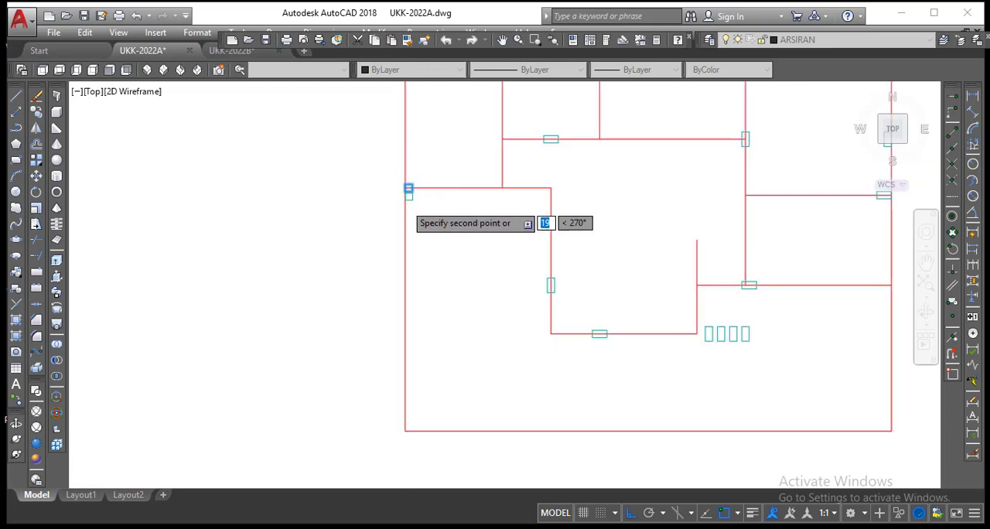
right_click(370, 283)
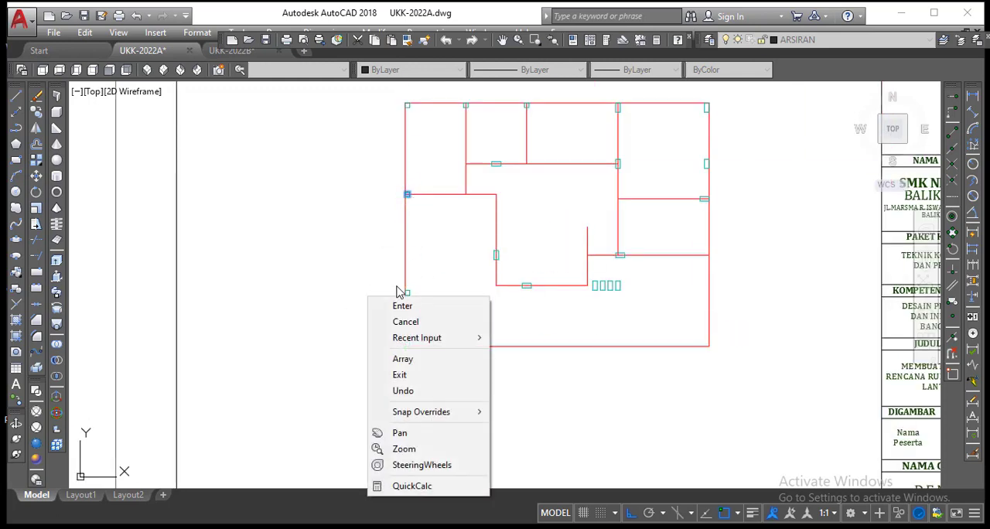
click(410, 306)
Copy the second sheet's spare square column by its centre to the four column-free interior wall junctions and corners in the first-sheet plan's upper-left area
mouse_move(455, 287)
middle_down()
mouse_move(381, 306)
mouse_move(387, 354)
middle_up()
scroll(505, 354, up, 2)
middle_drag(466, 284, 490, 331)
scroll(457, 341, down, 2)
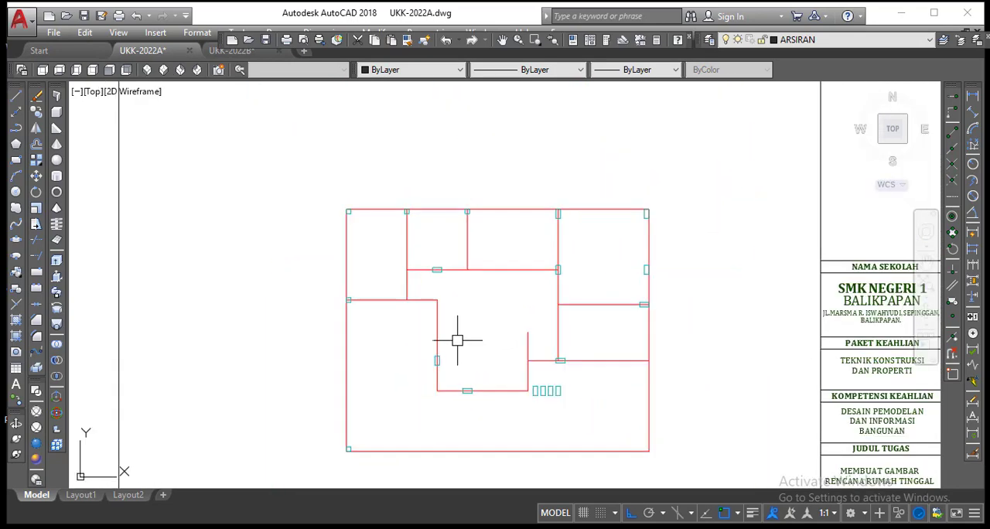
click(41, 113)
scroll(588, 228, down, 3)
scroll(546, 181, up, 6)
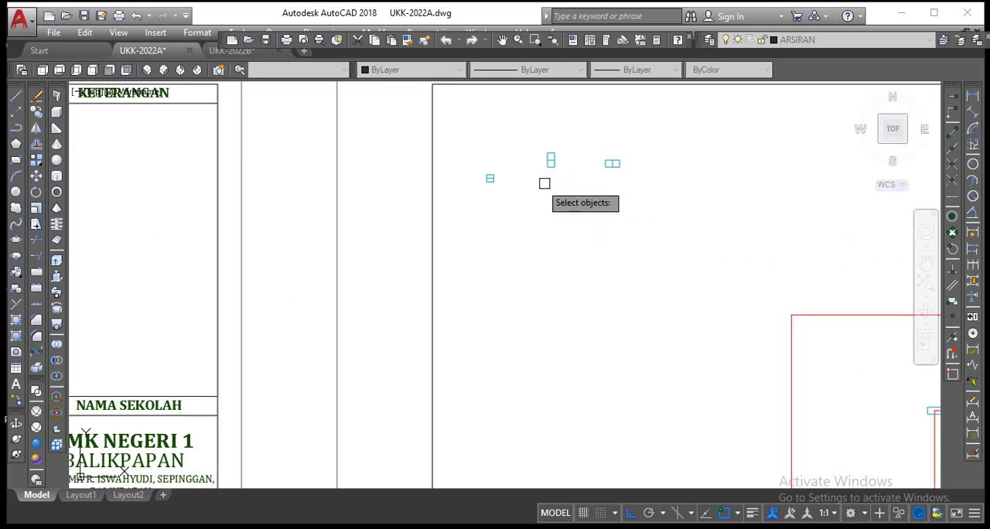
click(475, 173)
key(Return)
scroll(464, 150, up, 4)
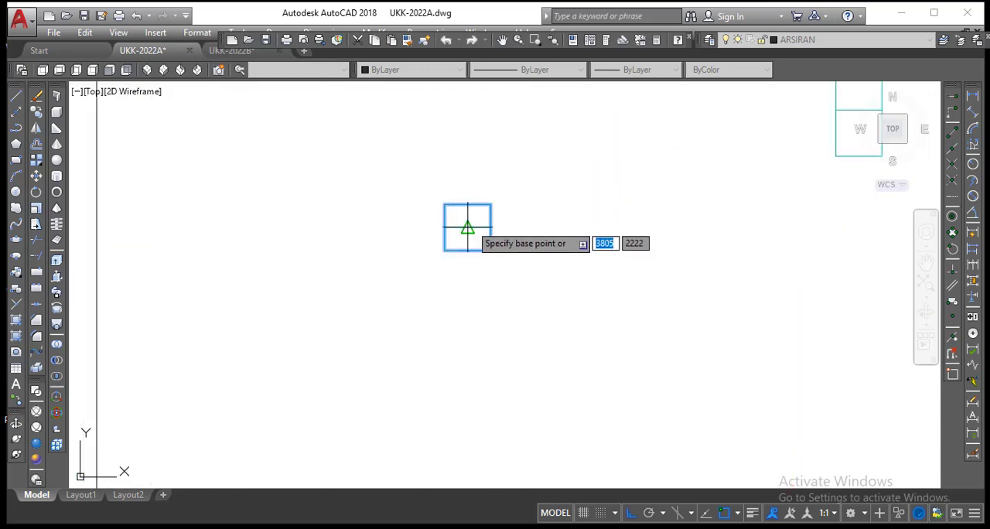
click(468, 228)
scroll(559, 194, down, 5)
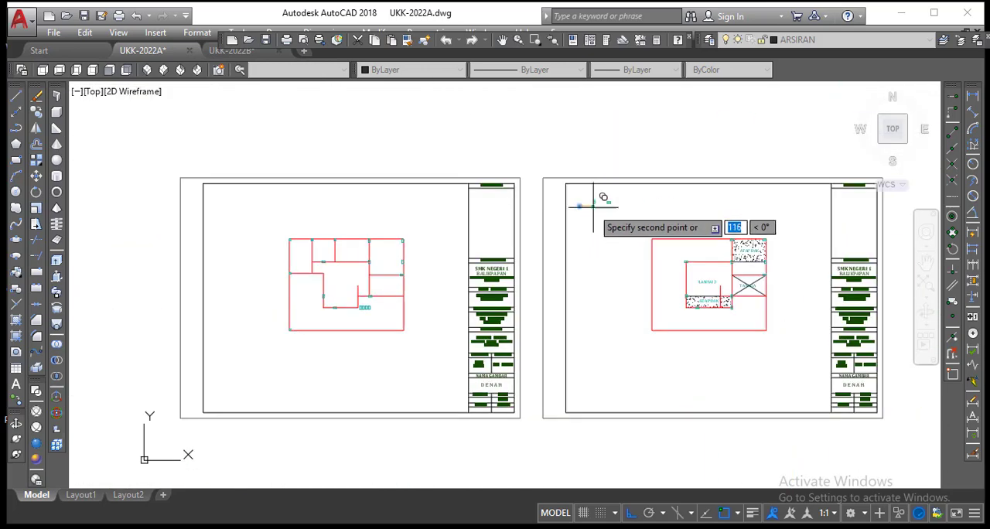
scroll(317, 275, up, 5)
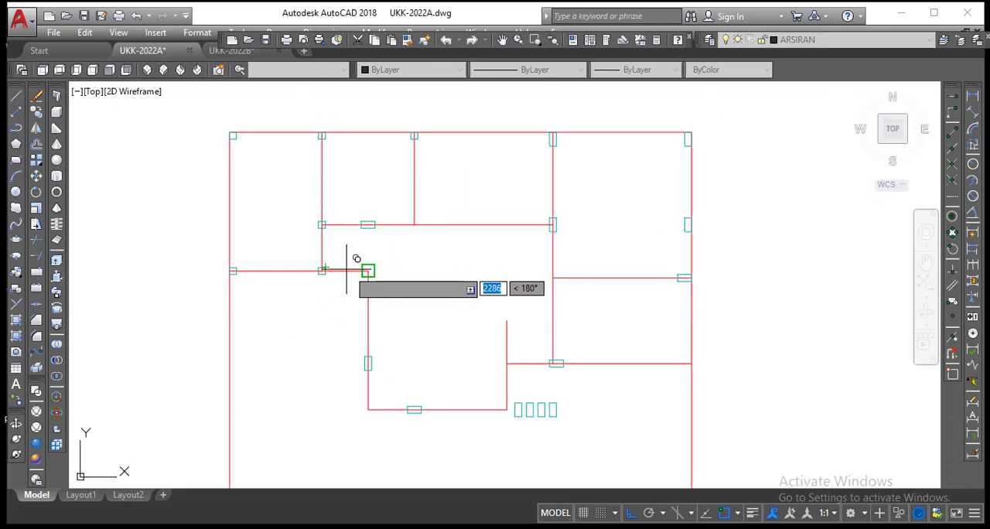
click(369, 271)
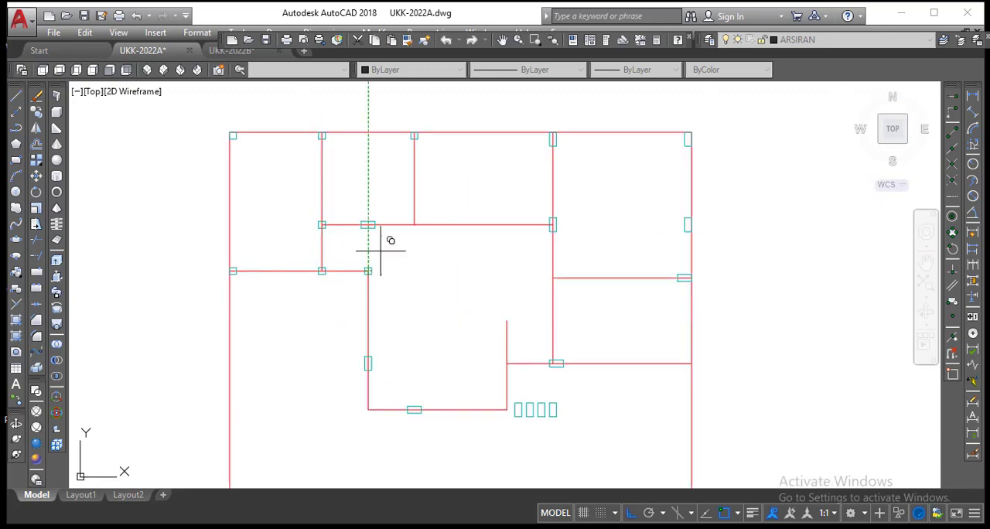
click(414, 224)
Place further centred copies at the short wall's junction, the central wall's right-hand junction and the lower-right interior corner, and finish copying
middle_drag(414, 245, 376, 196)
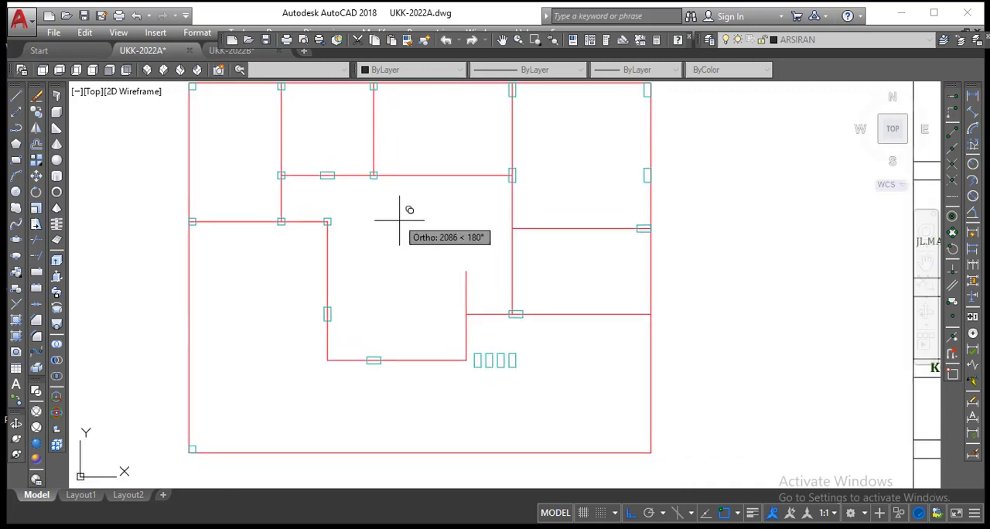
click(464, 315)
click(512, 229)
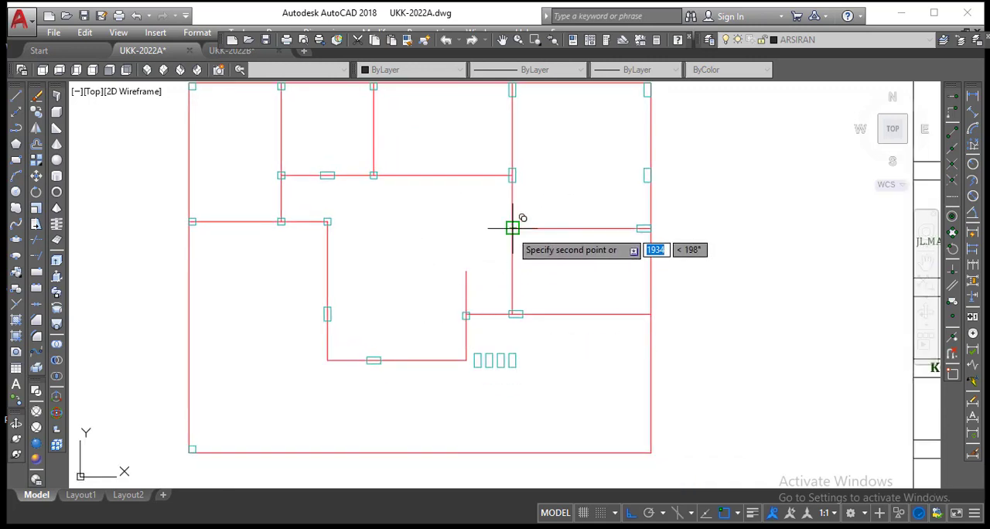
right_click(437, 264)
click(442, 271)
scroll(464, 317, up, 4)
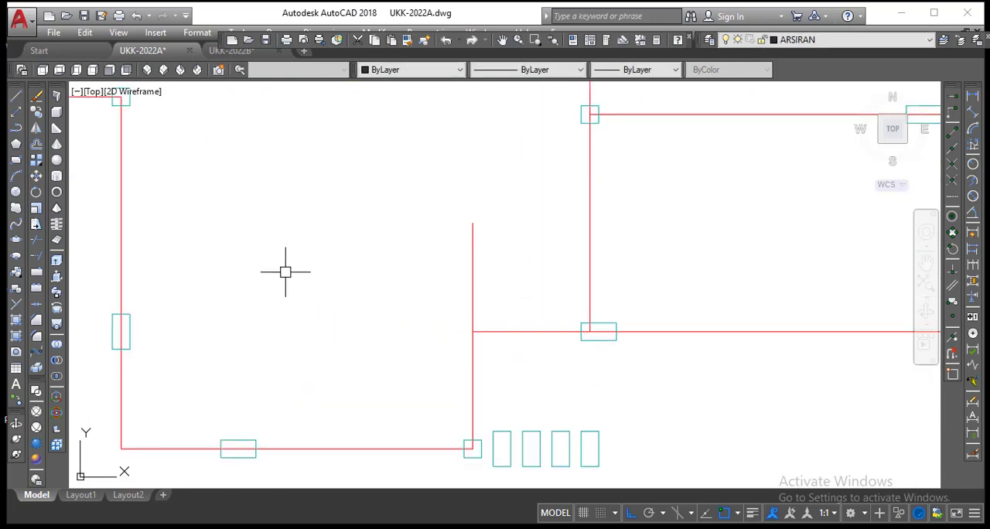
Copy the central wall junction's square column by its centre to the junction of the short vertical wall and the horizontal wall
click(37, 114)
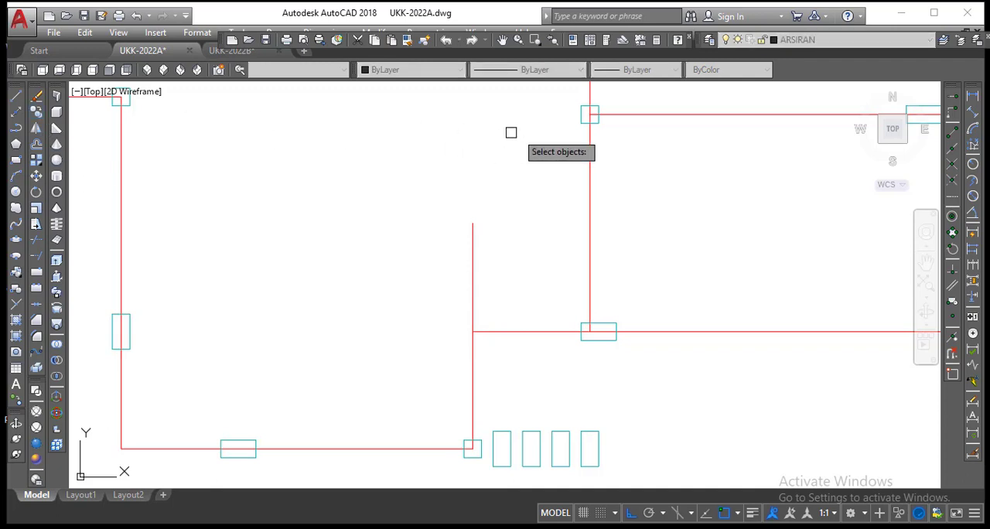
click(588, 116)
key(Return)
click(590, 115)
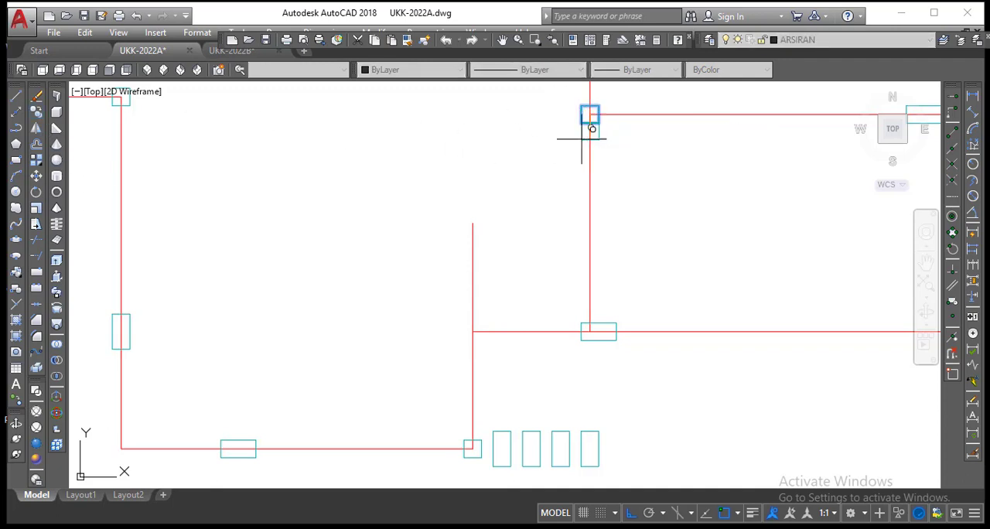
click(472, 331)
scroll(518, 310, down, 4)
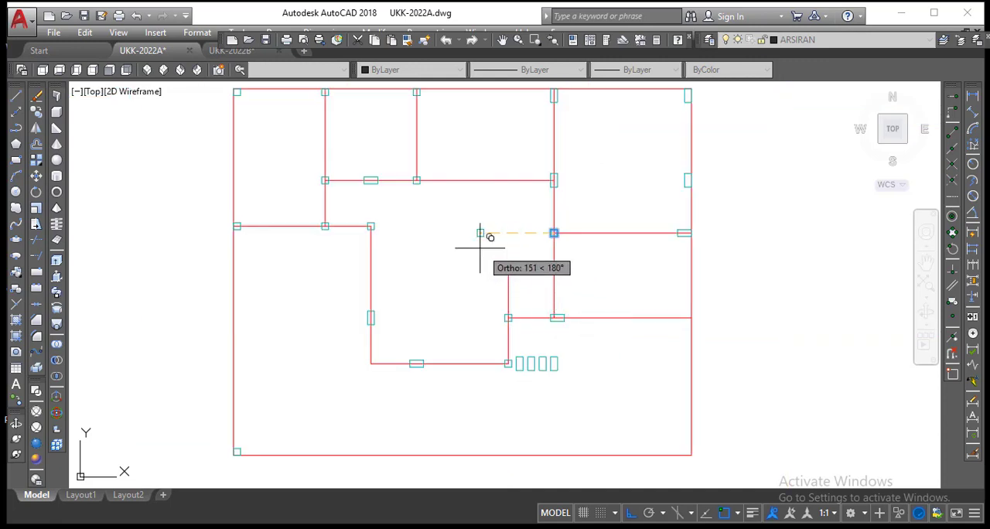
right_click(467, 240)
click(495, 248)
Copy the central wall junction's square column by its top-edge midpoint to the free upper end of the short vertical wall
middle_drag(500, 263, 507, 307)
scroll(511, 287, up, 2)
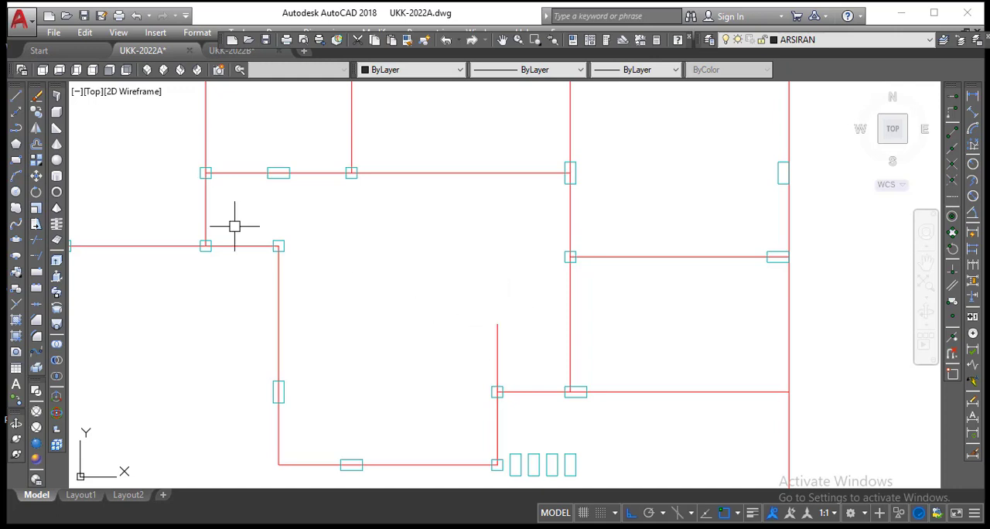
click(44, 112)
scroll(599, 224, up, 6)
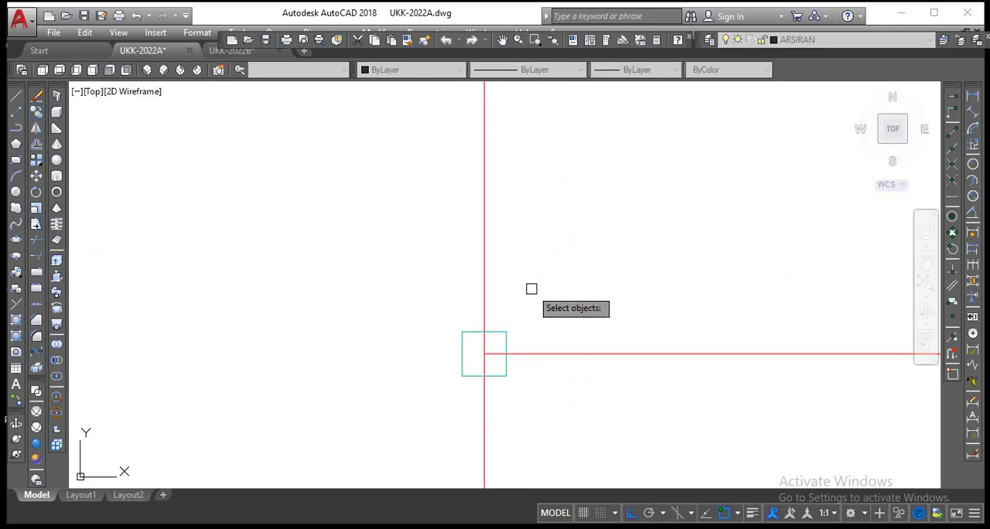
click(510, 338)
right_click(505, 309)
click(484, 332)
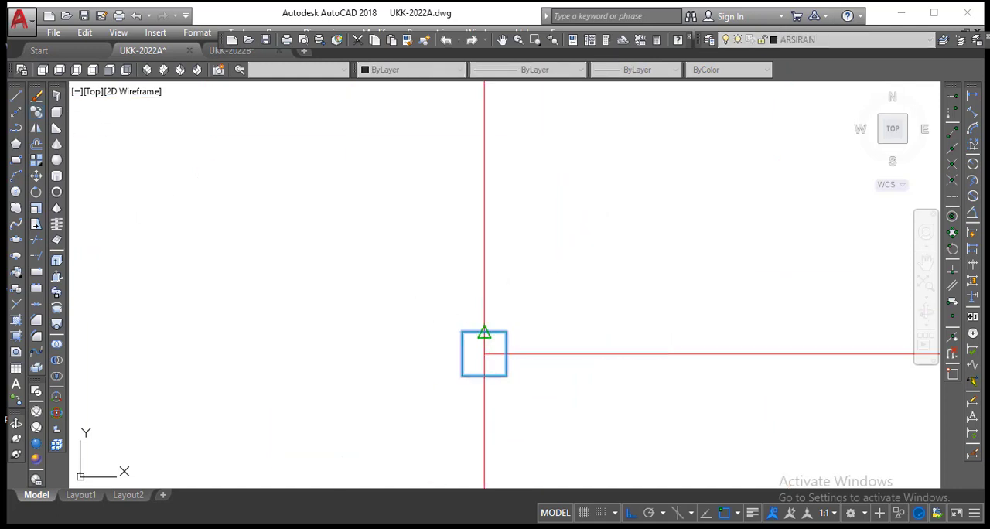
scroll(540, 270, down, 5)
scroll(481, 386, up, 4)
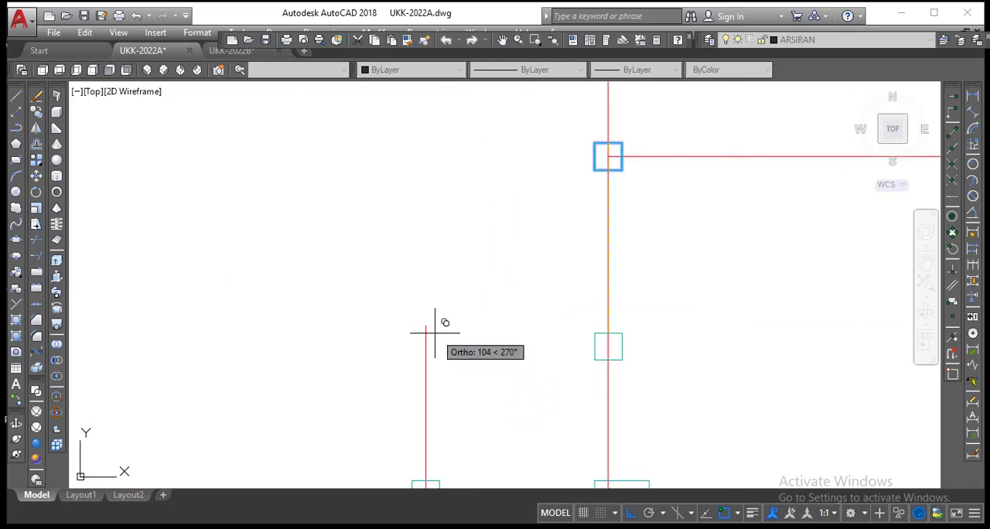
right_click(434, 277)
click(456, 282)
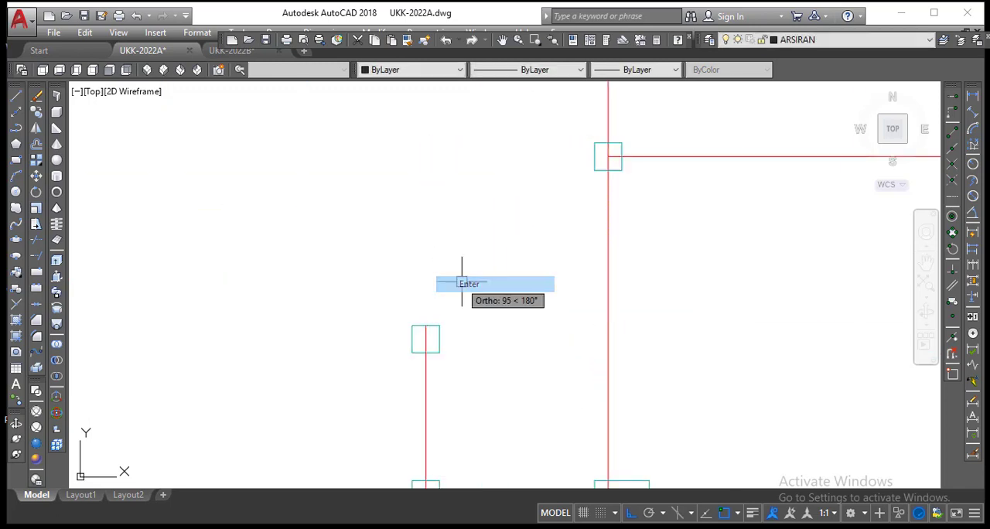
Examine the column placement across the whole first-sheet floor plan
scroll(471, 315, down, 3)
scroll(446, 291, up, 3)
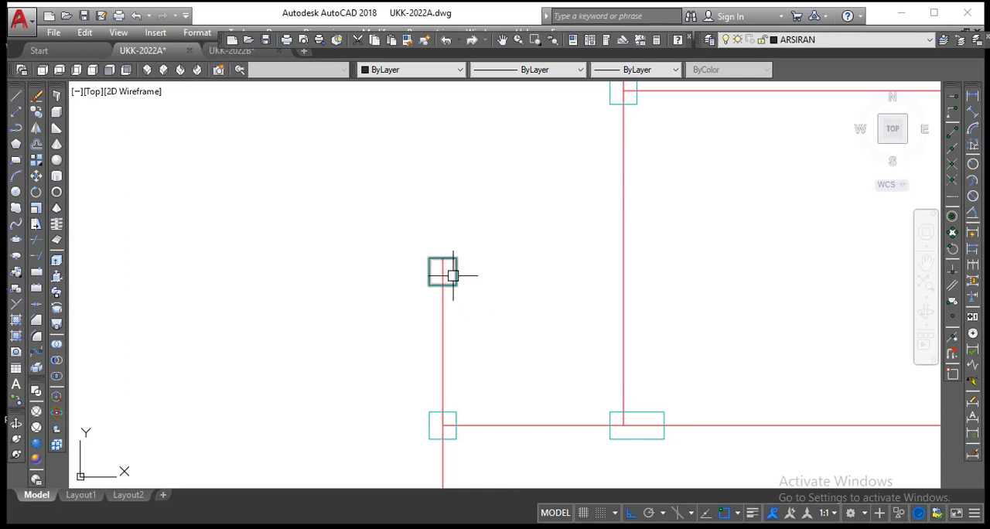
scroll(478, 307, down, 4)
mouse_move(480, 312)
middle_down()
mouse_move(516, 336)
mouse_move(483, 356)
middle_up()
scroll(515, 337, down, 4)
scroll(526, 349, up, 2)
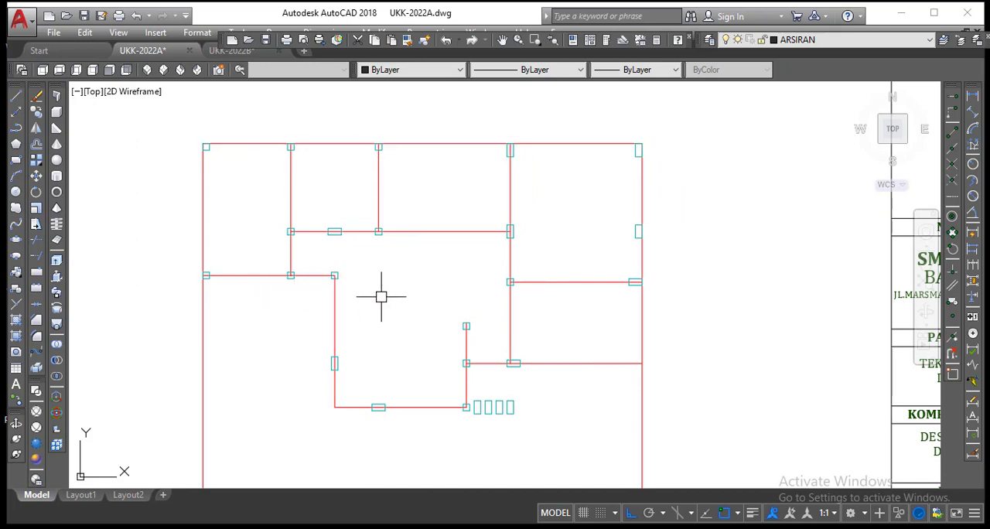
scroll(383, 297, down, 2)
scroll(399, 365, up, 2)
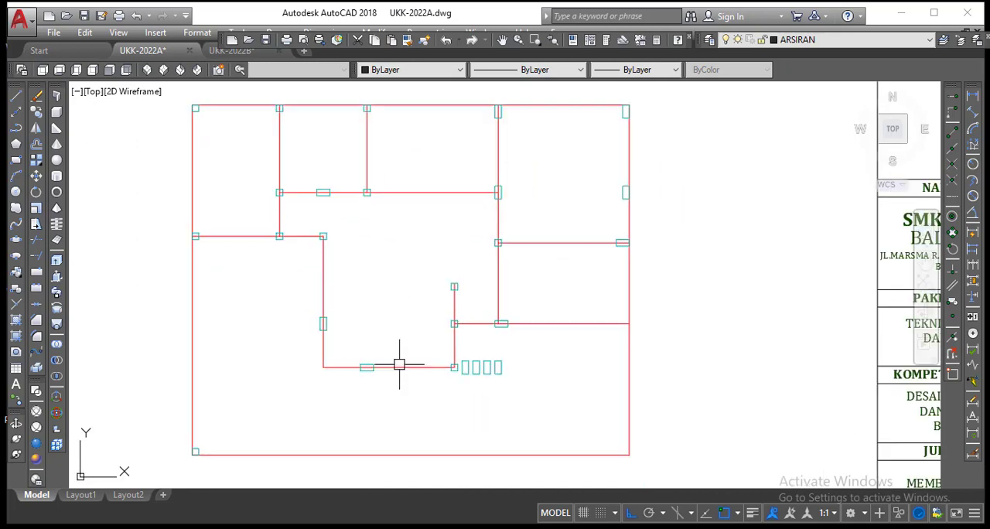
scroll(465, 360, down, 4)
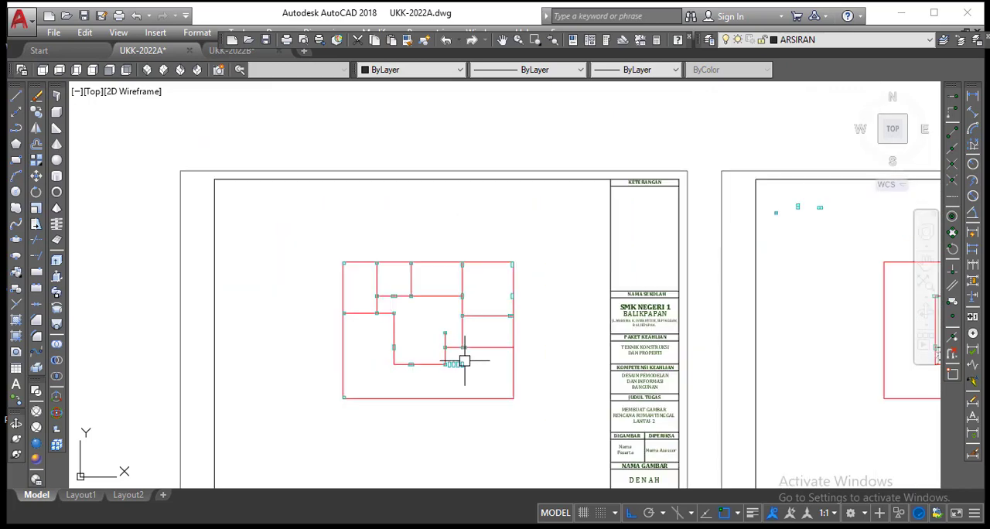
Delete both ATAP DAK hatches with their labels, plus the LANTAI 2 and TANGGA labels, from the second-sheet plan
middle_drag(496, 349, 194, 325)
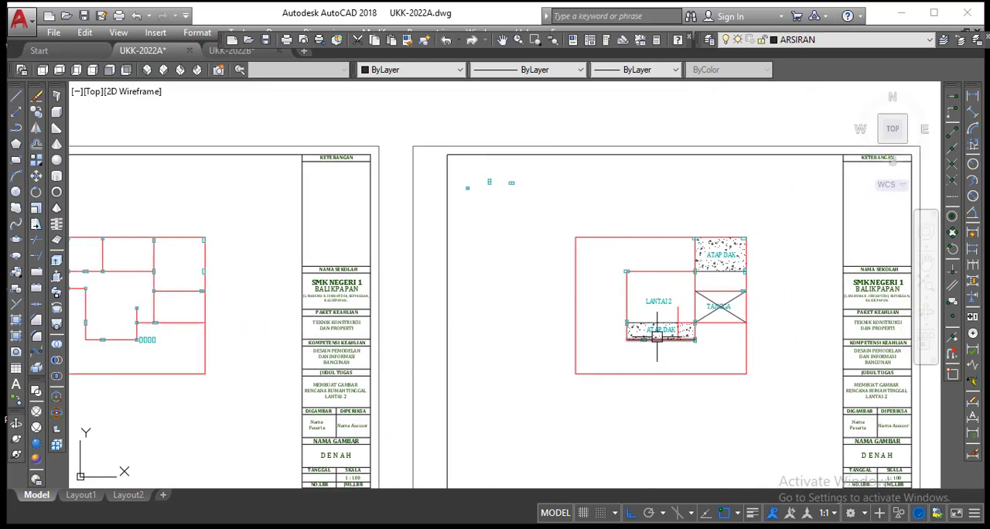
scroll(706, 319, up, 4)
middle_drag(706, 318, 557, 361)
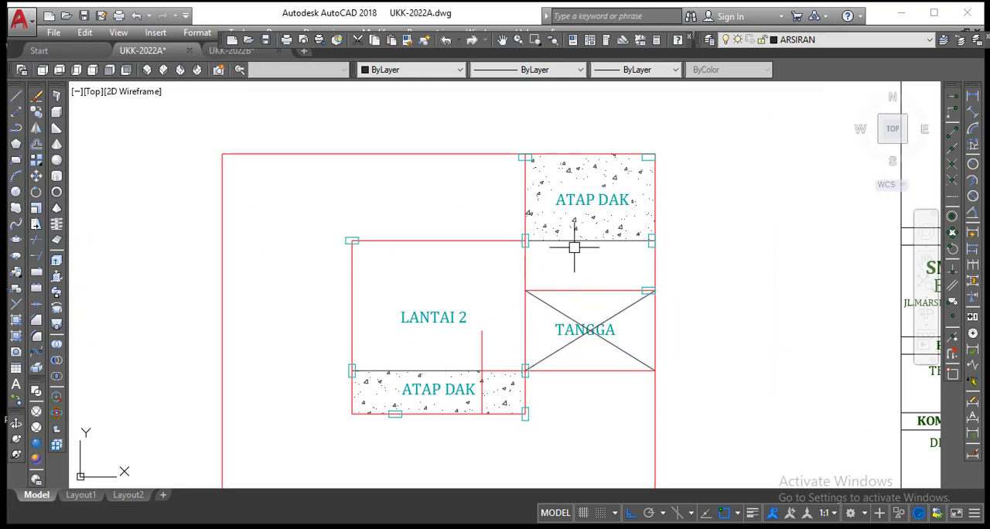
mouse_move(578, 227)
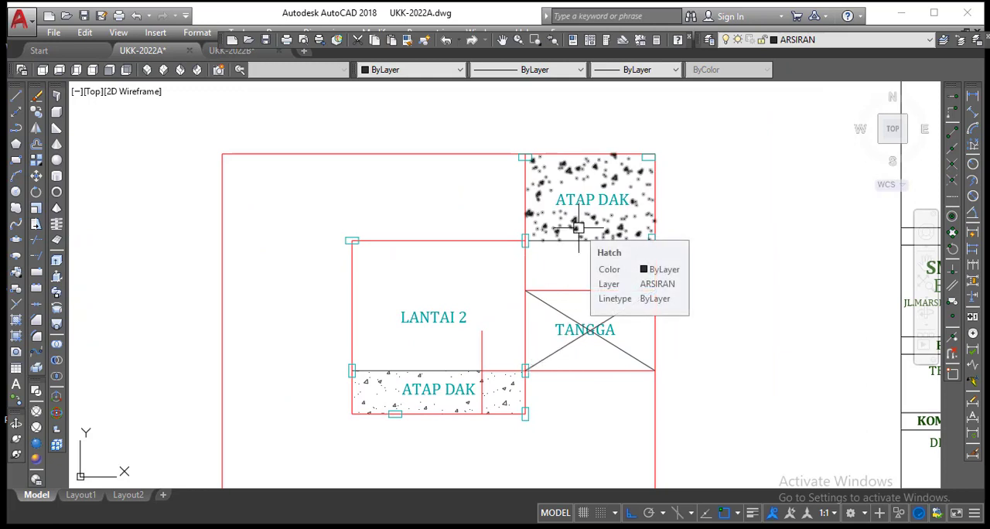
click(579, 218)
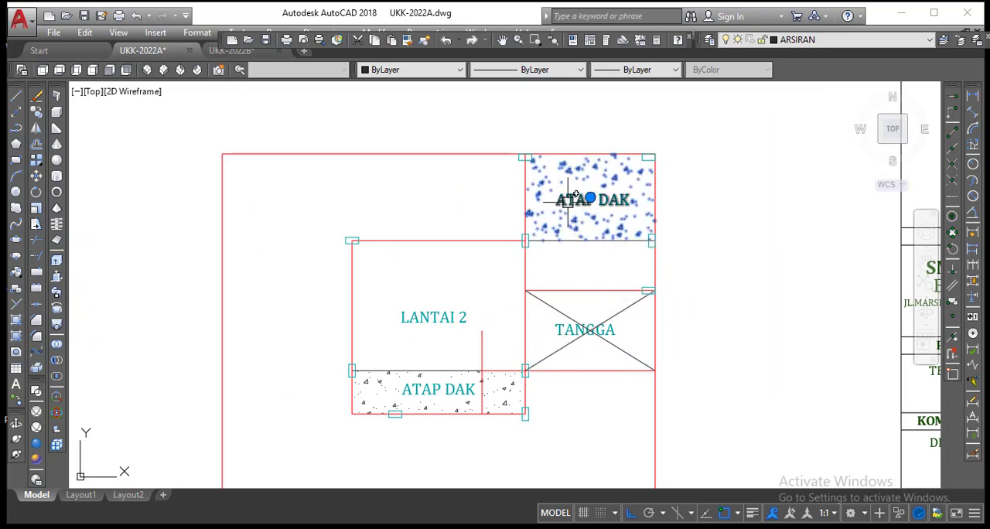
click(569, 199)
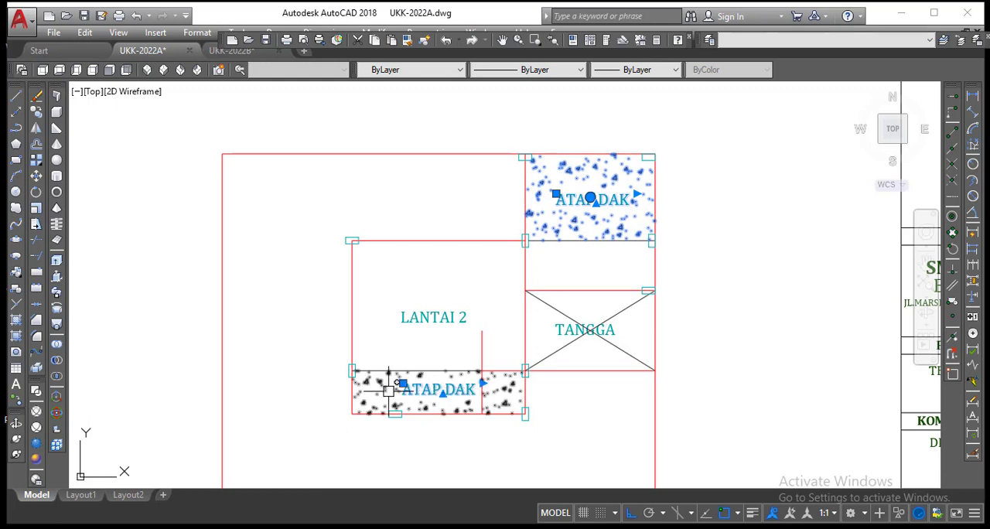
click(439, 386)
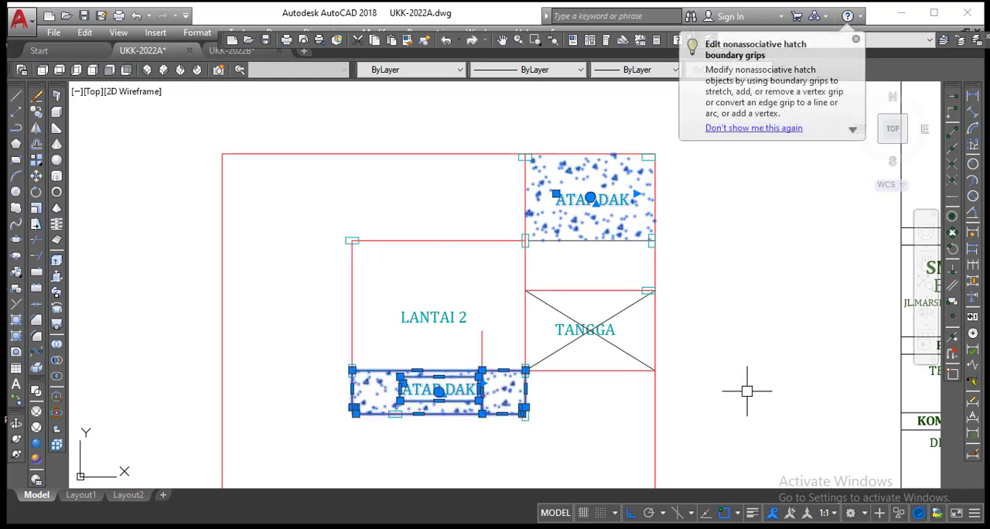
key(Delete)
click(447, 319)
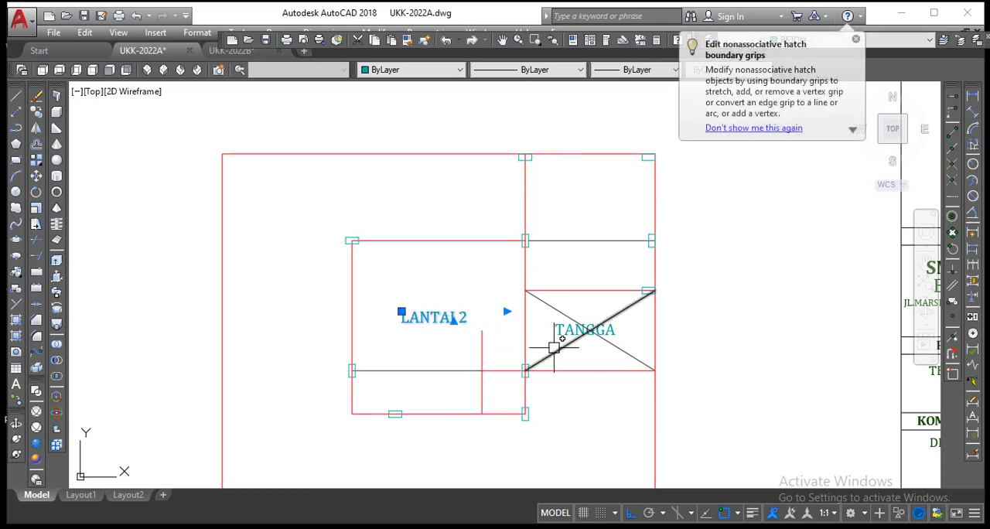
key(Delete)
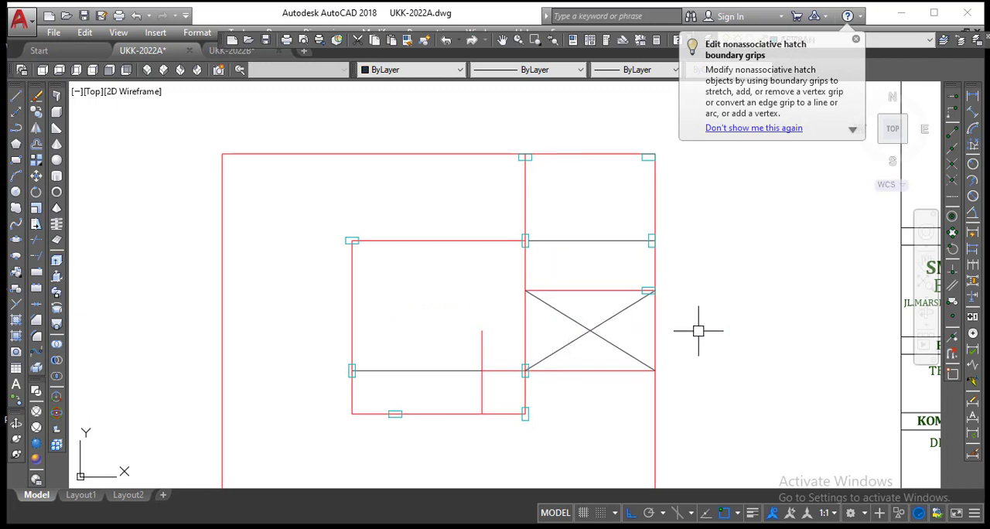
Examine the column positions and orientations across the whole second-sheet floor plan
scroll(698, 333, down, 1)
middle_drag(699, 336, 659, 342)
scroll(592, 372, up, 2)
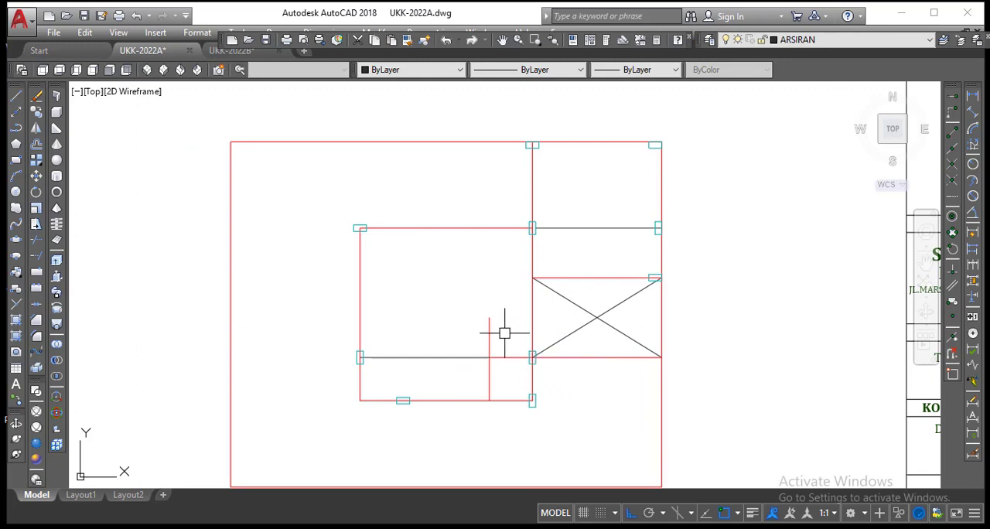
scroll(479, 311, down, 1)
scroll(477, 311, up, 2)
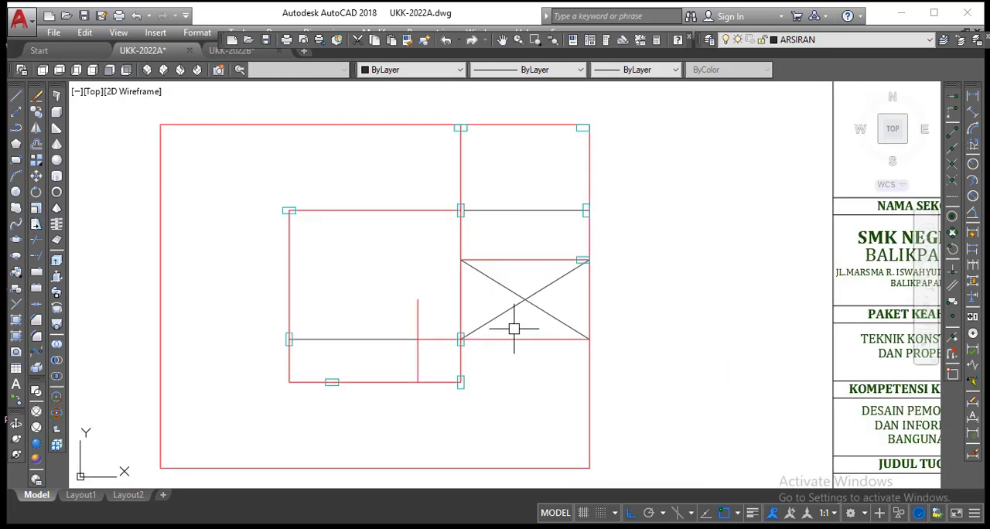
scroll(517, 333, down, 2)
middle_drag(517, 332, 557, 332)
scroll(557, 332, up, 2)
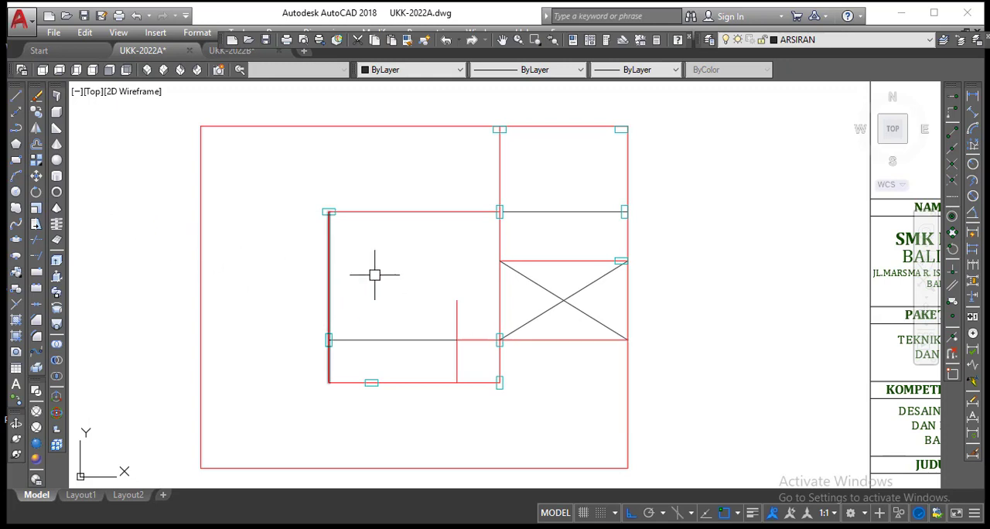
Delete the two horizontal rectangular columns on the second-sheet plan's top wall, at the interior wall junction and the upper-right corner
scroll(491, 185, up, 3)
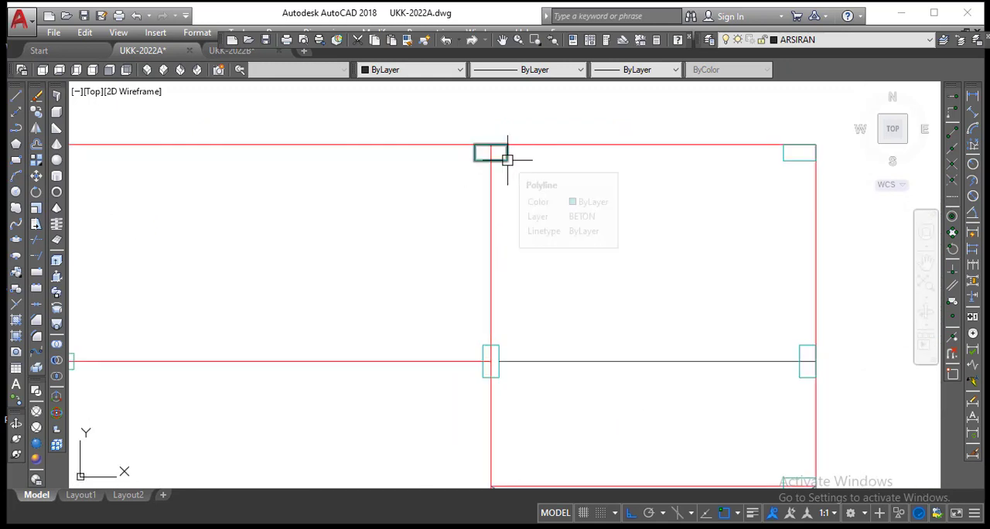
click(507, 158)
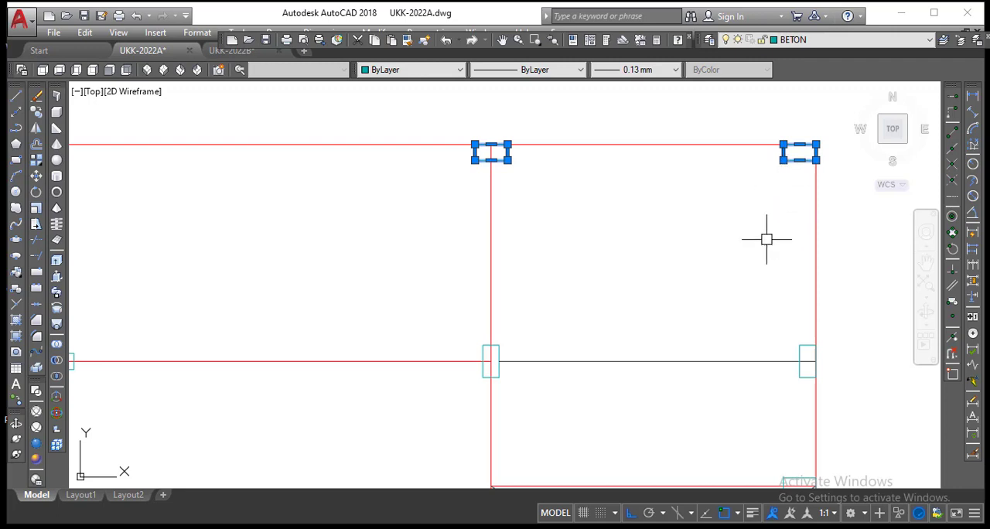
key(Delete)
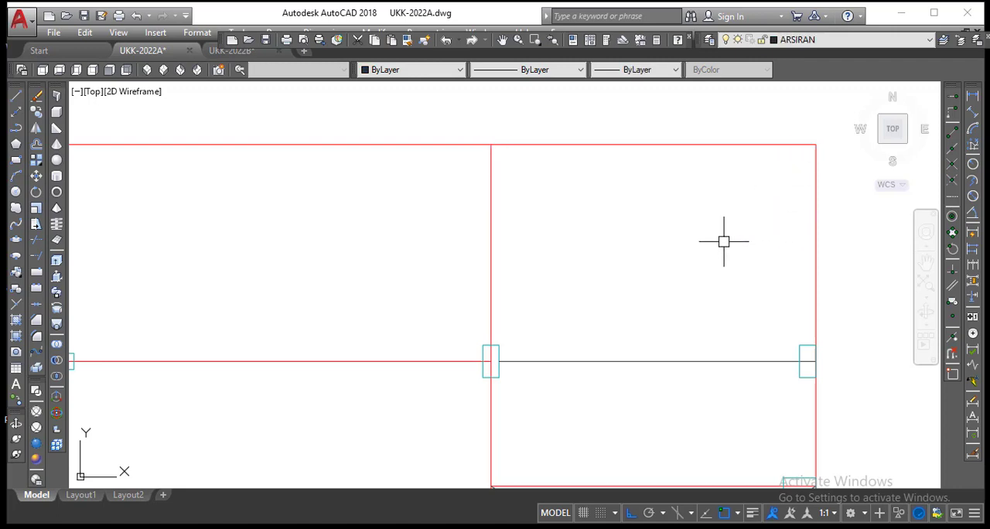
Copy the upright rectangular column below by its top-edge midpoint to the junction of the interior wall and the top wall
click(35, 112)
click(490, 352)
key(Return)
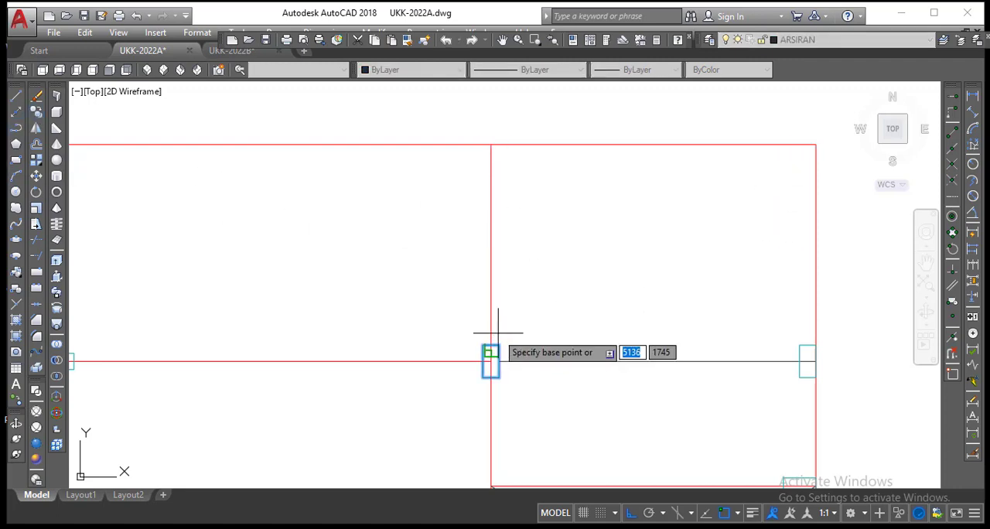
click(491, 352)
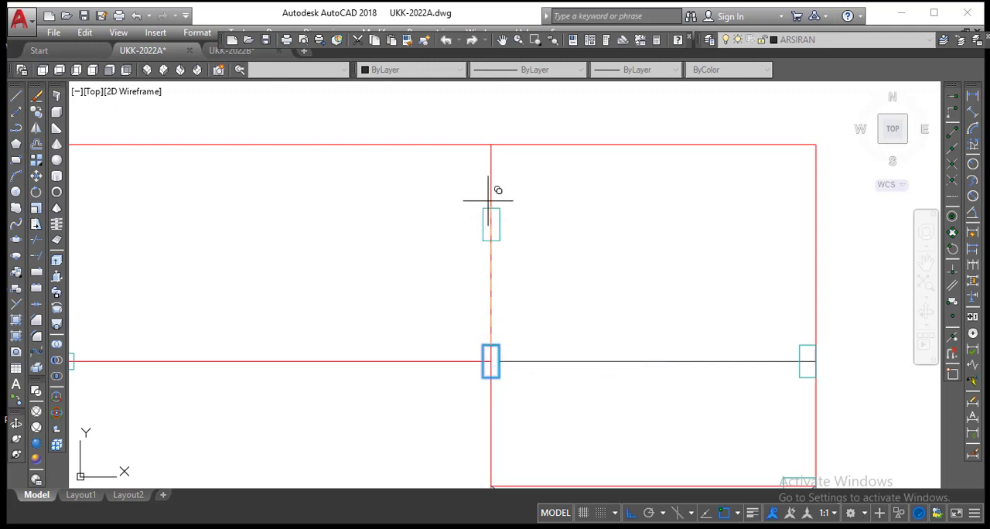
click(490, 145)
right_click(503, 144)
click(520, 152)
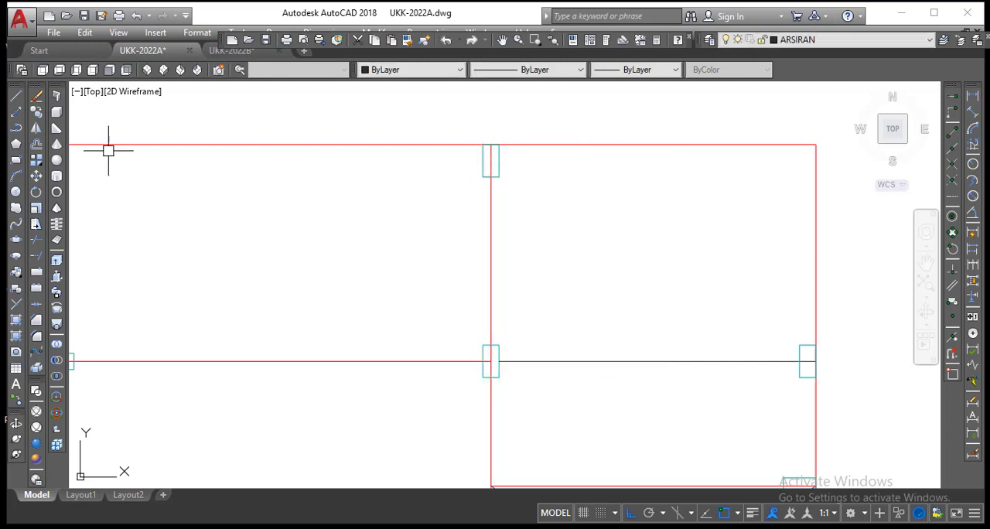
Copy the top-wall junction's upright column by its upper-right corner to the plan's upper-right outer corner
click(36, 112)
click(499, 161)
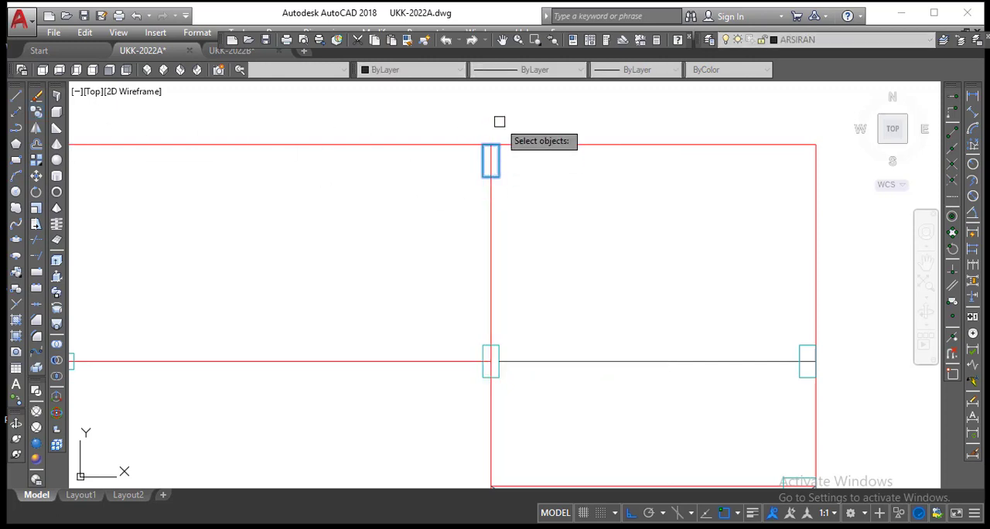
key(Return)
click(500, 145)
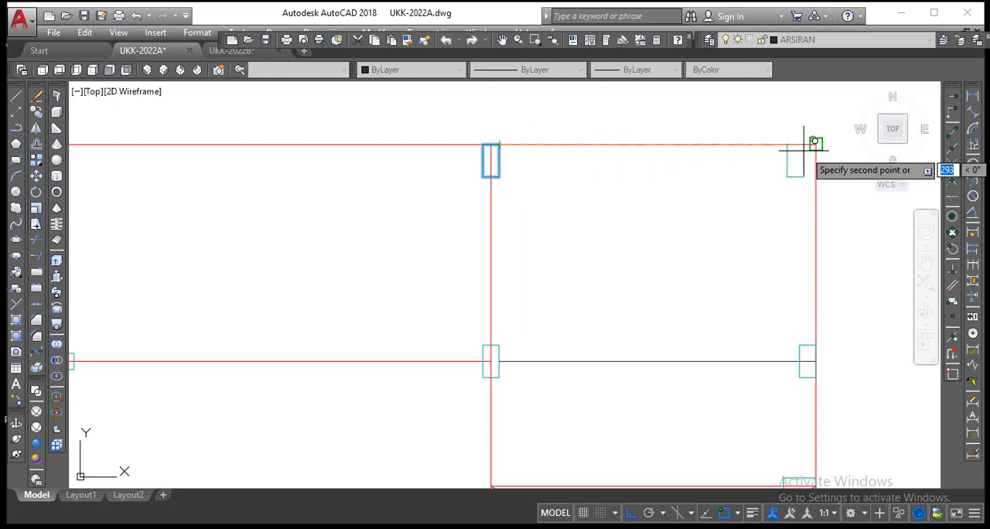
click(812, 145)
right_click(776, 141)
click(778, 144)
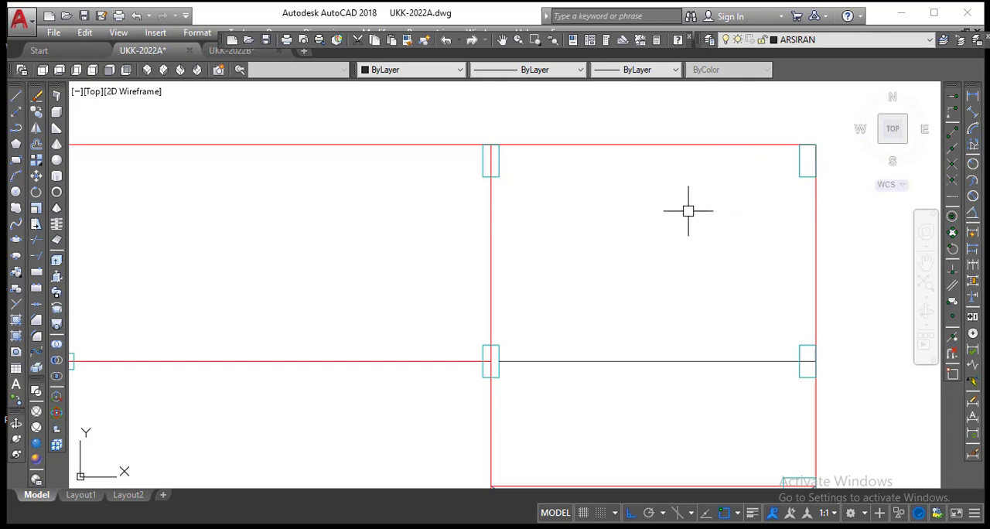
Draw a vertical guide line from the upper junction column's lower-left corner down past the stair's lower-left junction
scroll(688, 210, down, 2)
middle_drag(686, 209, 644, 163)
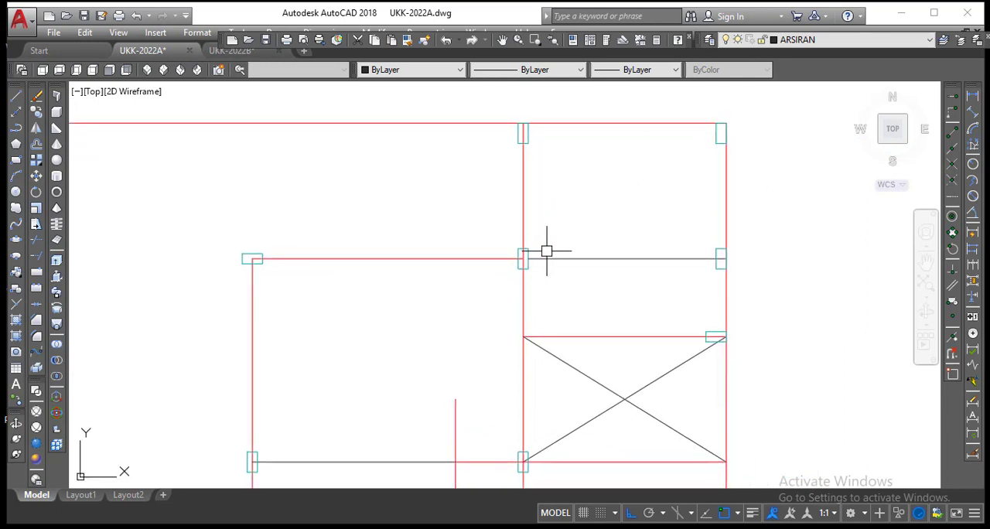
scroll(666, 232, down, 2)
middle_drag(666, 224, 663, 201)
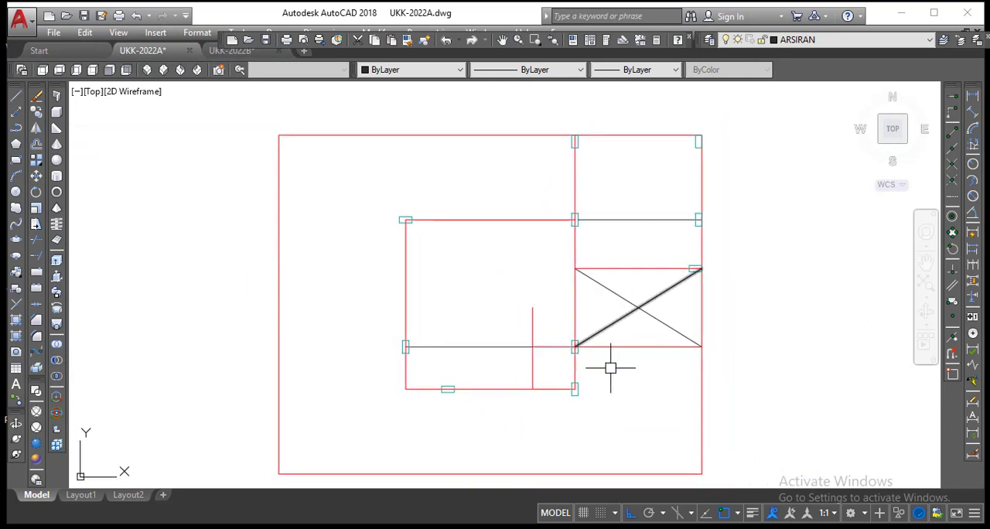
scroll(600, 356, up, 2)
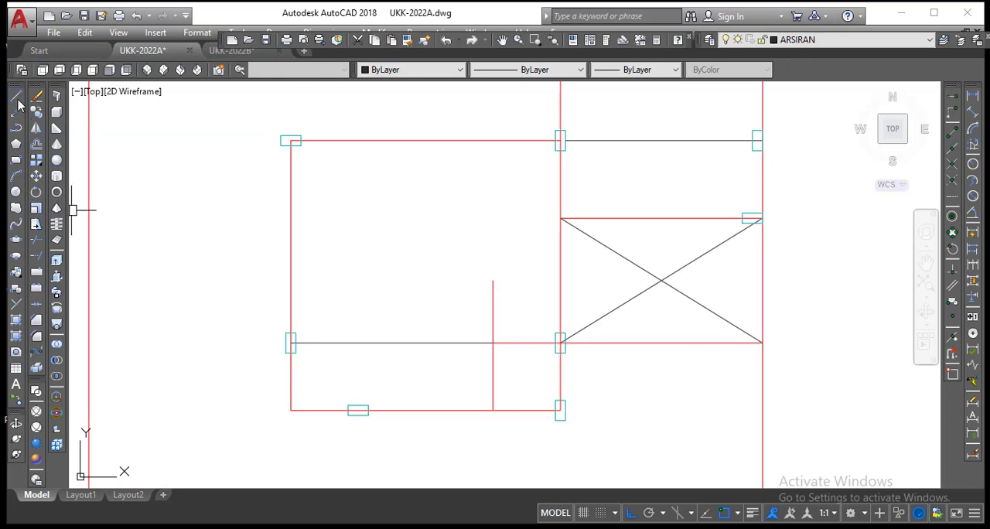
click(16, 97)
scroll(532, 176, up, 2)
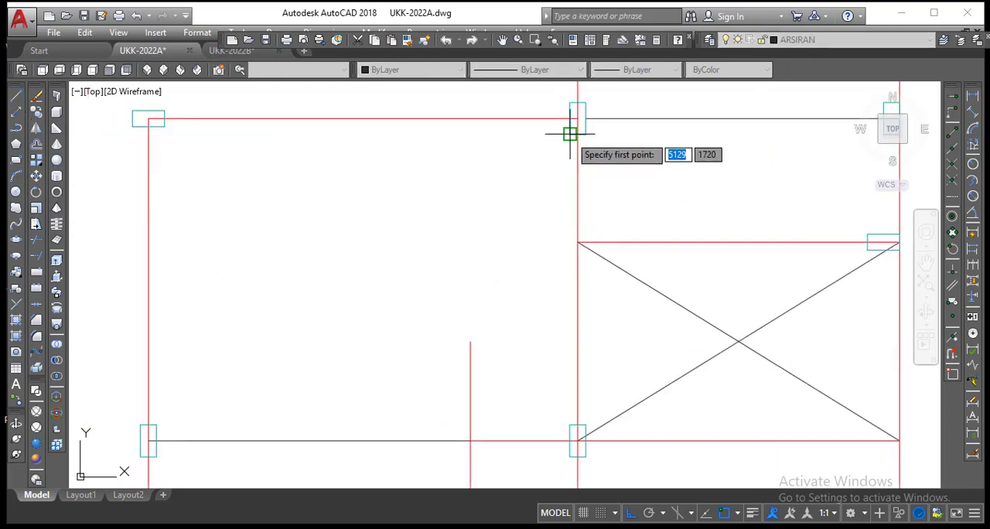
click(569, 134)
middle_drag(570, 394, 576, 280)
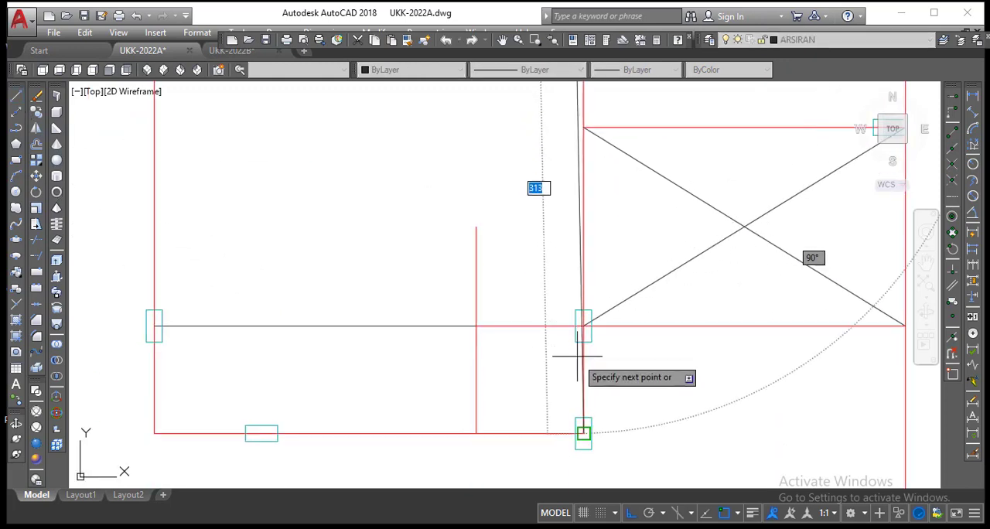
right_click(564, 377)
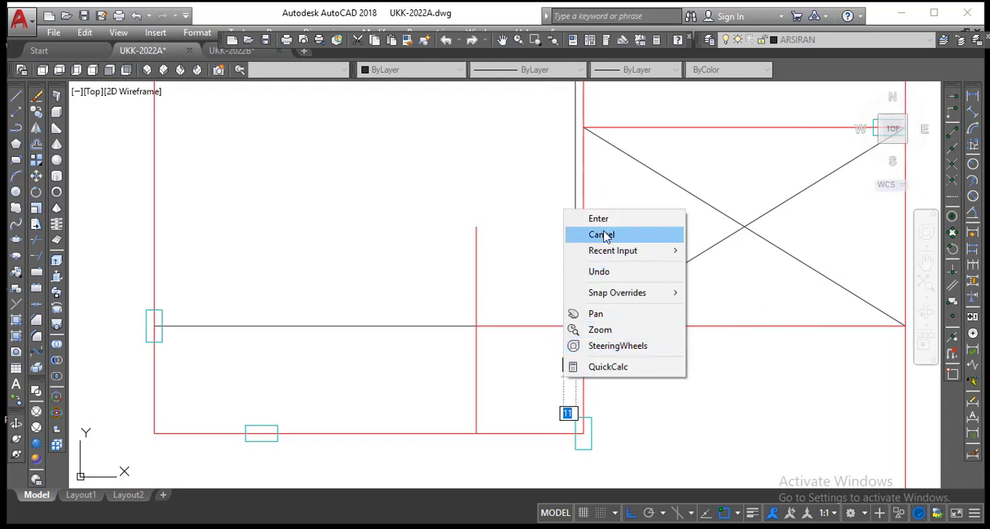
click(602, 235)
Delete the upright rectangular column at the stair's lower-left wall junction
click(590, 310)
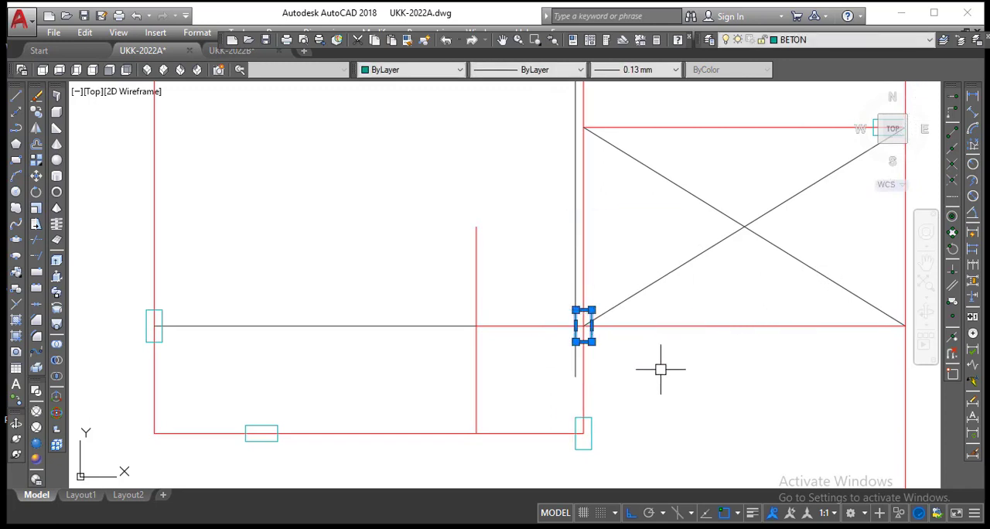
key(Escape)
scroll(654, 389, down, 4)
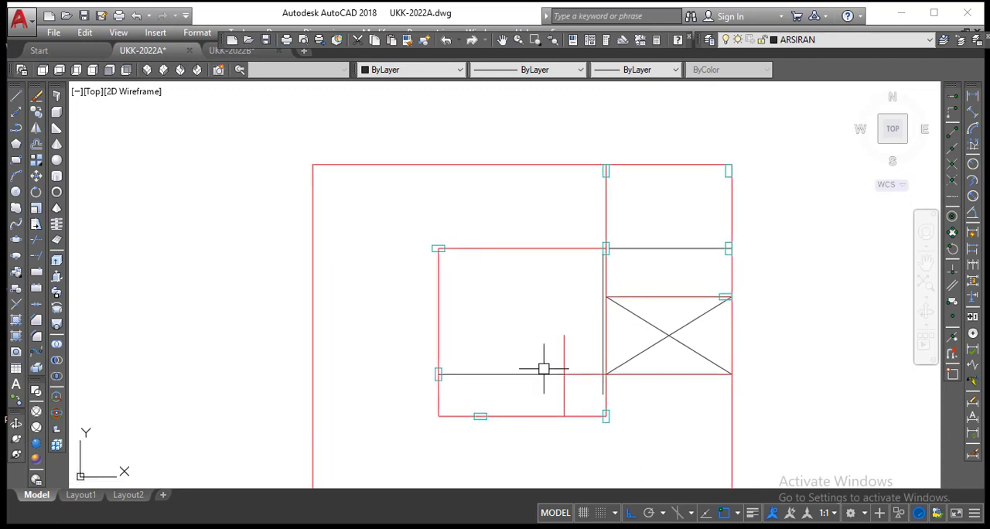
Copy the inner room's upper-left horizontal column by its left-edge midpoint to the guide line's intersection with the stair's lower wall
click(39, 114)
scroll(409, 225, up, 4)
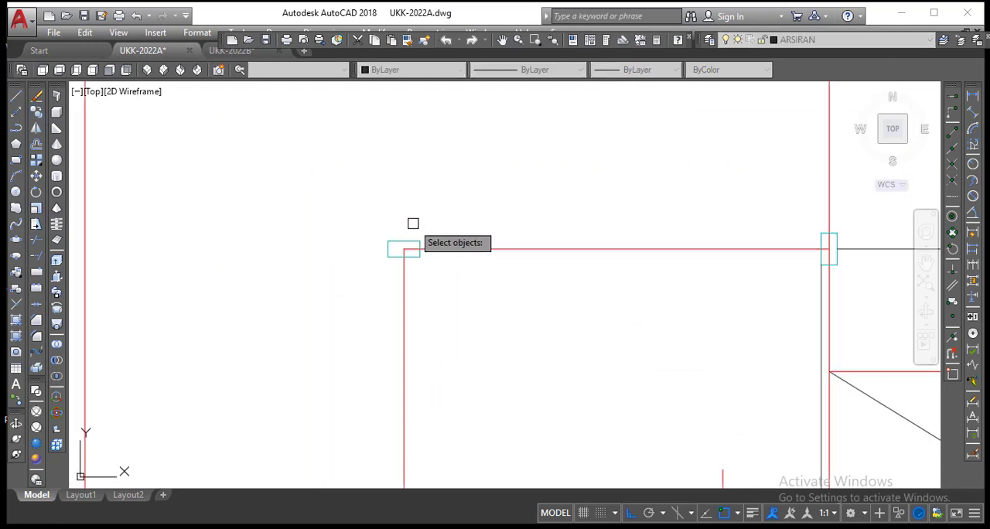
click(402, 246)
key(Return)
click(389, 247)
scroll(394, 243, down, 5)
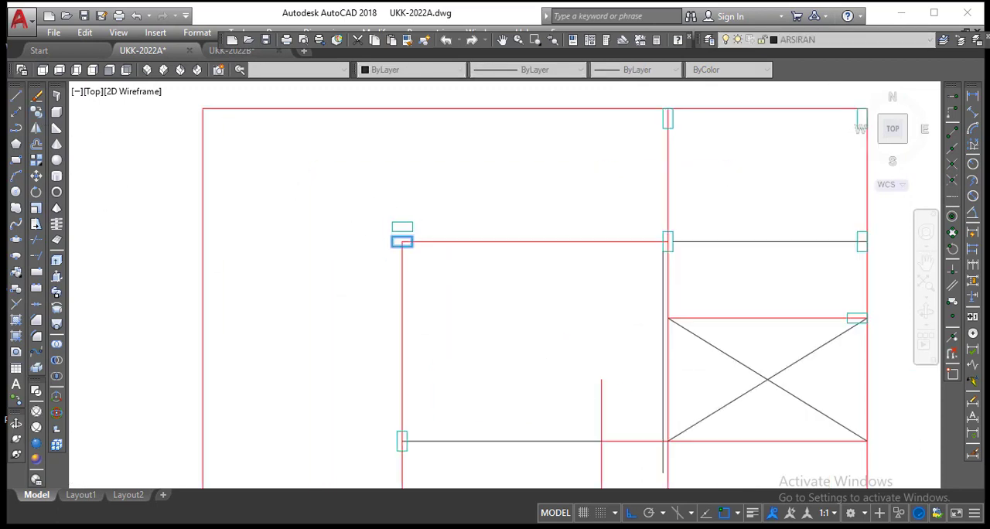
scroll(576, 363, up, 3)
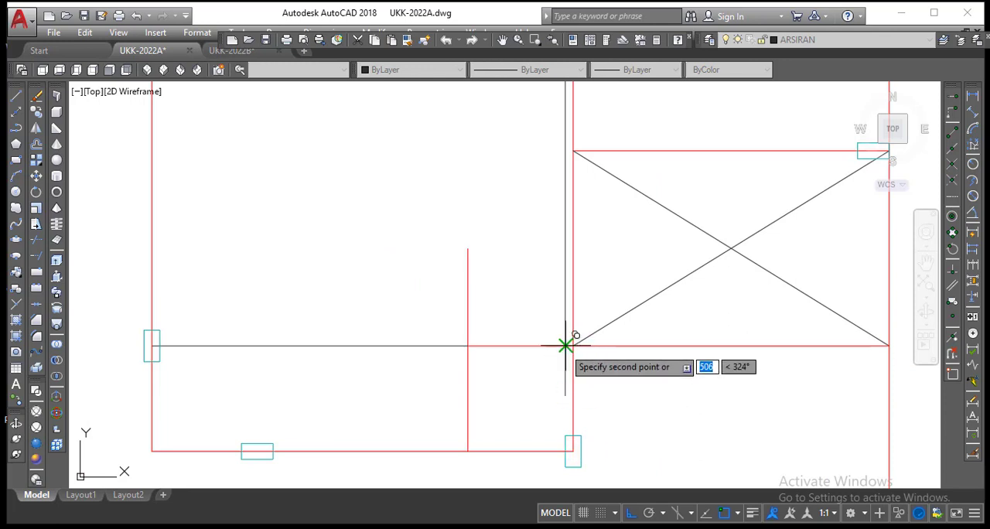
click(565, 346)
right_click(528, 275)
click(545, 284)
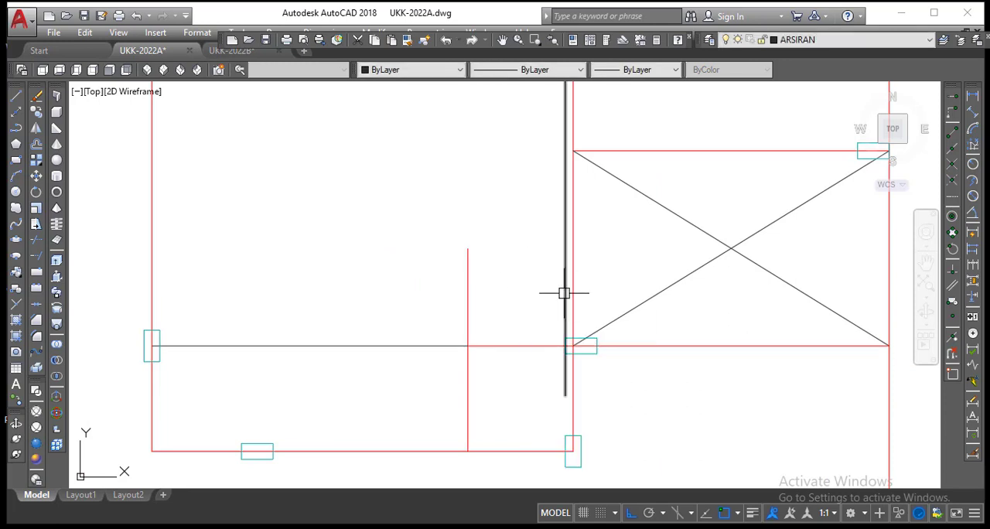
Delete the vertical guide line and the two black horizontal lines that bounded the former hatch areas
scroll(600, 288, down, 2)
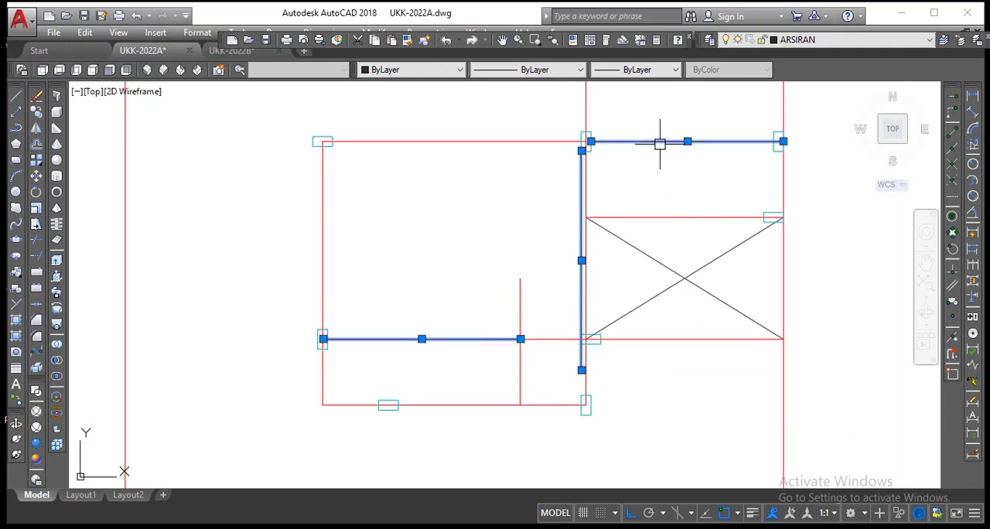
key(Delete)
scroll(511, 252, down, 2)
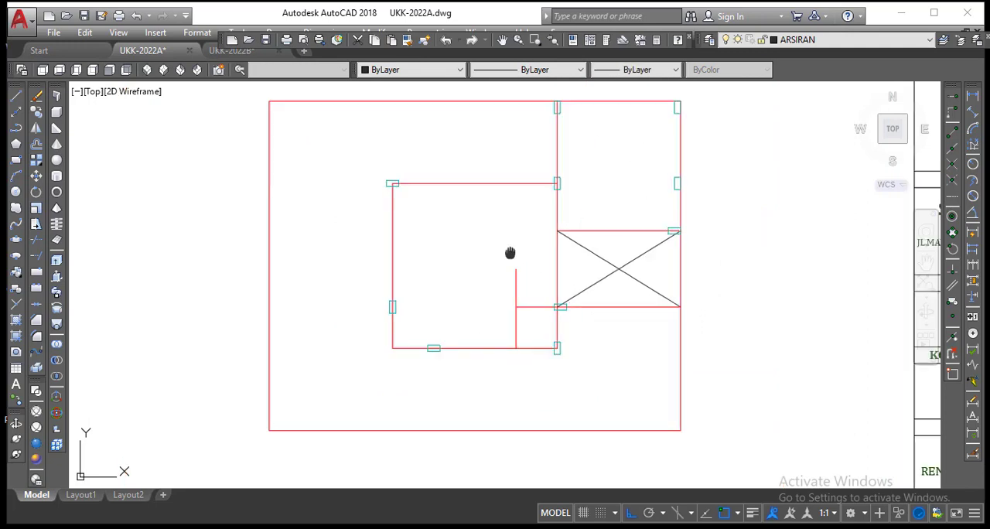
scroll(516, 278, up, 4)
scroll(509, 294, down, 1)
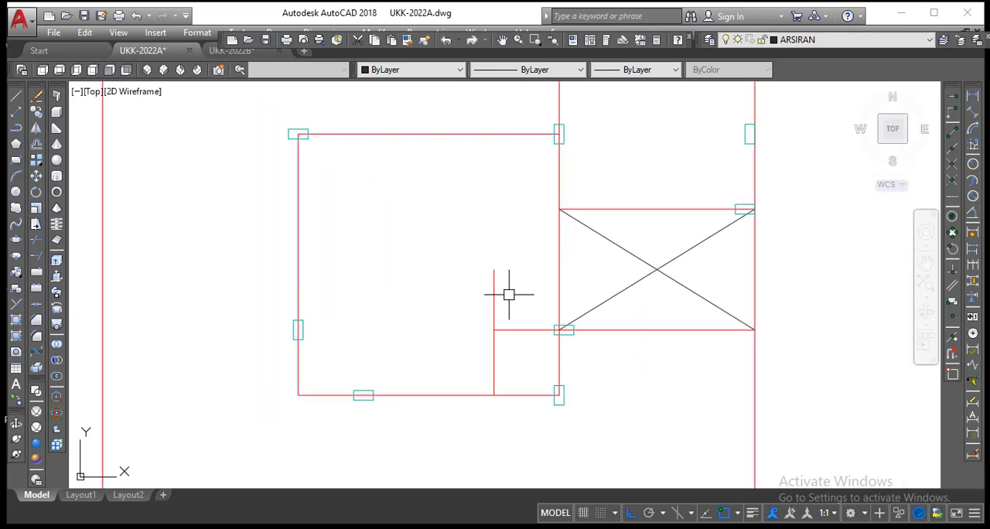
Trim away the short vertical wall line above its junction with the horizontal line running to the stair's lower-left corner
middle_drag(509, 291, 516, 288)
scroll(516, 286, up, 2)
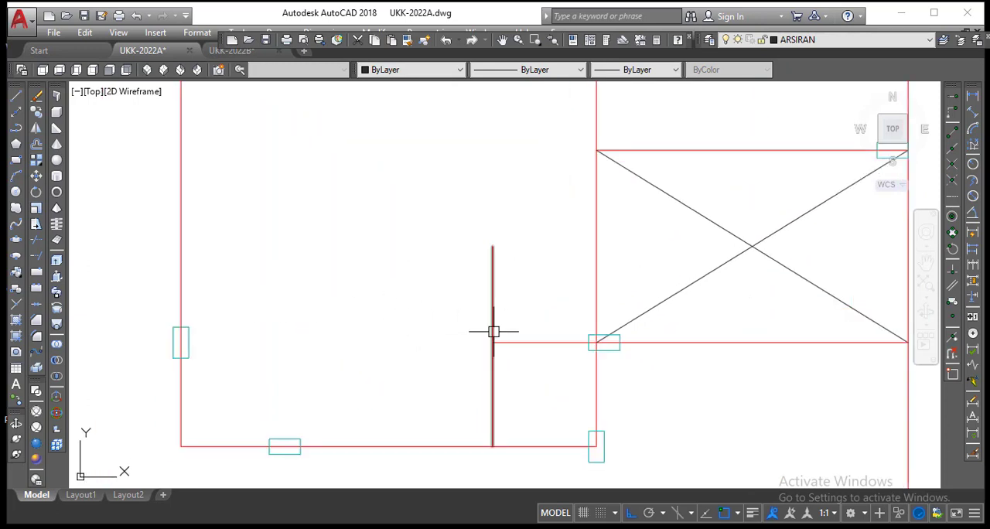
scroll(526, 314, down, 2)
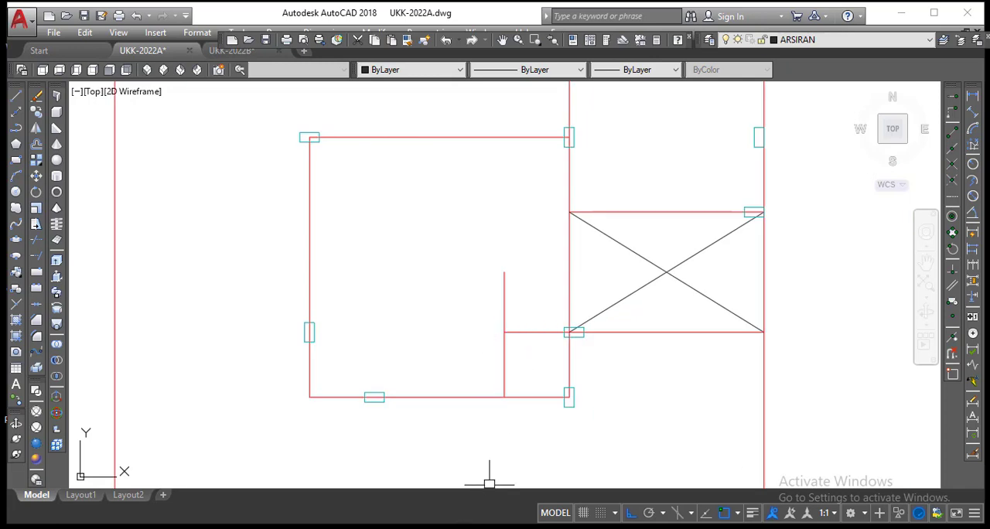
scroll(530, 360, up, 4)
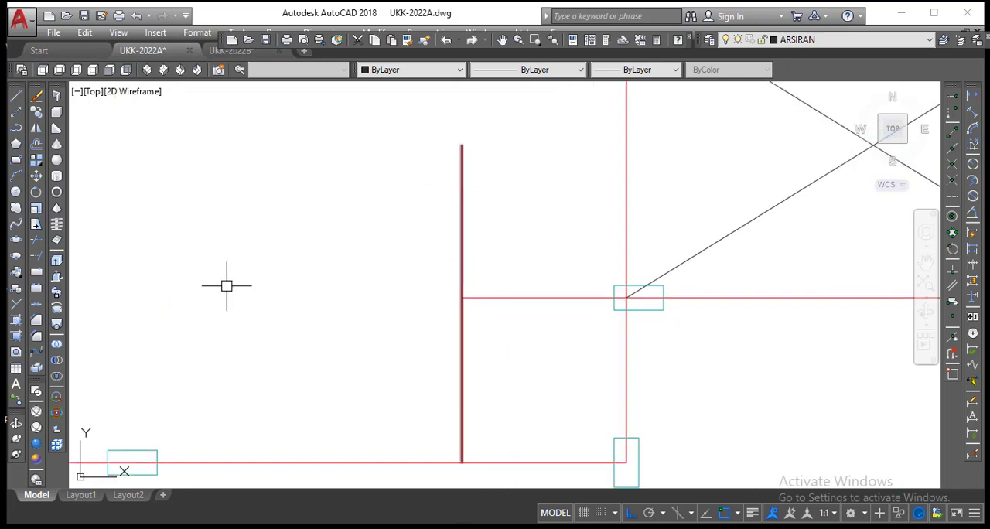
click(36, 241)
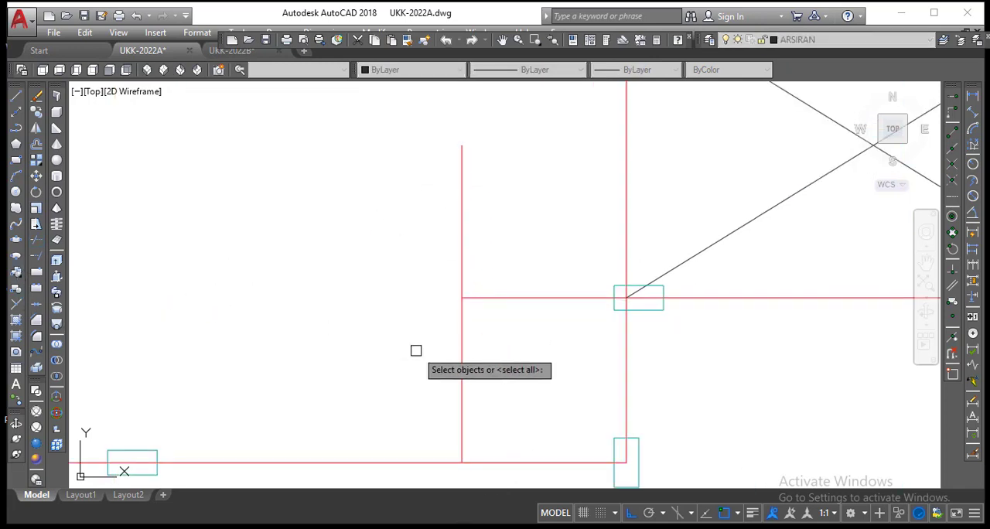
click(482, 298)
key(Return)
click(465, 274)
right_click(469, 259)
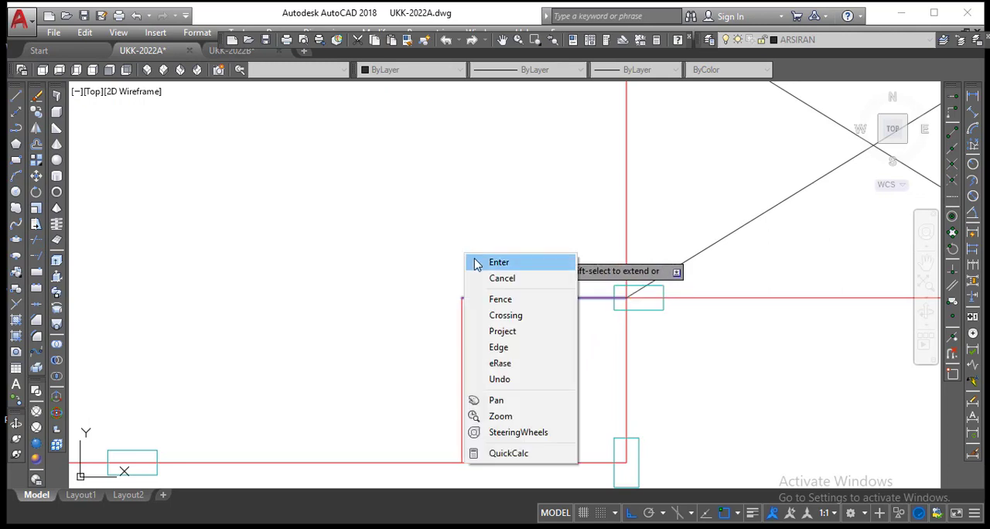
click(474, 261)
right_click(471, 239)
click(492, 249)
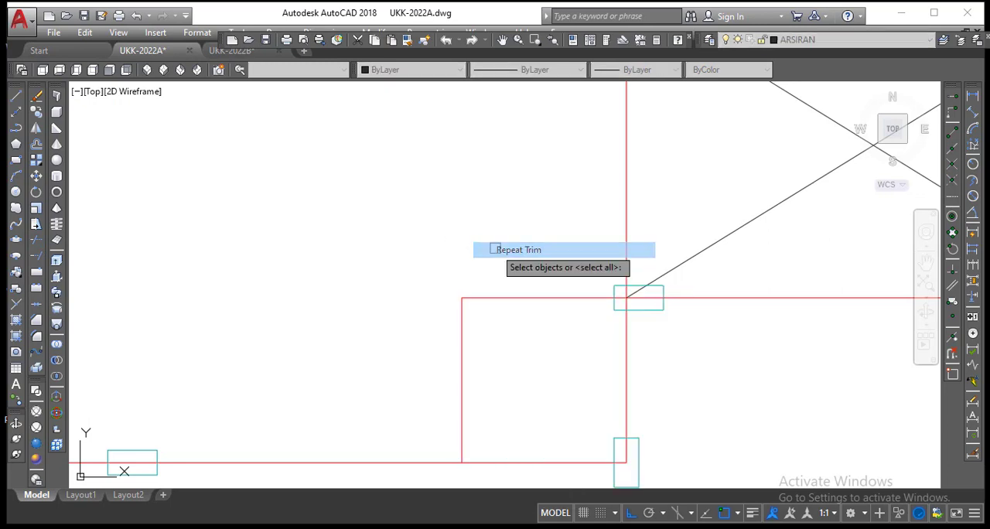
key(Escape)
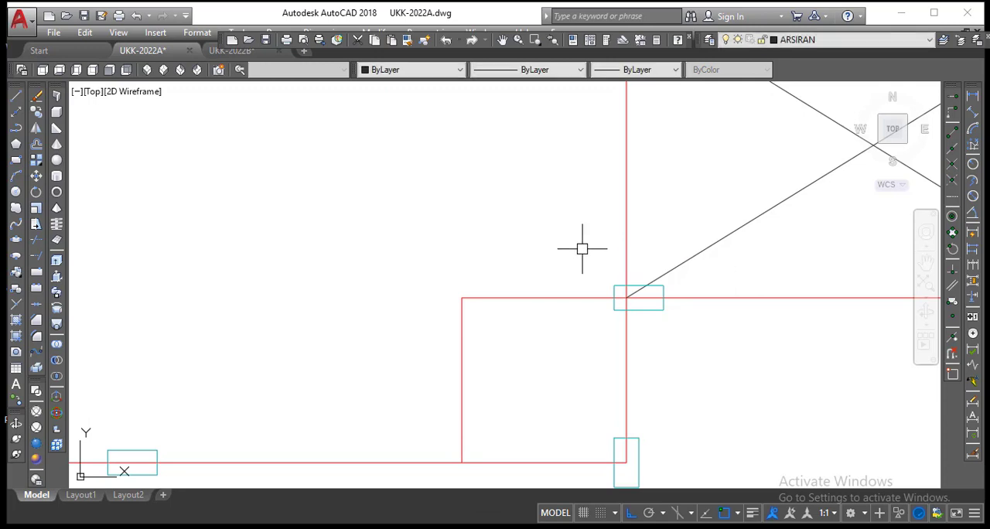
Delete the horizontal wall segment between the short vertical wall's upper end and the stair's lower-left corner
click(565, 297)
key(Delete)
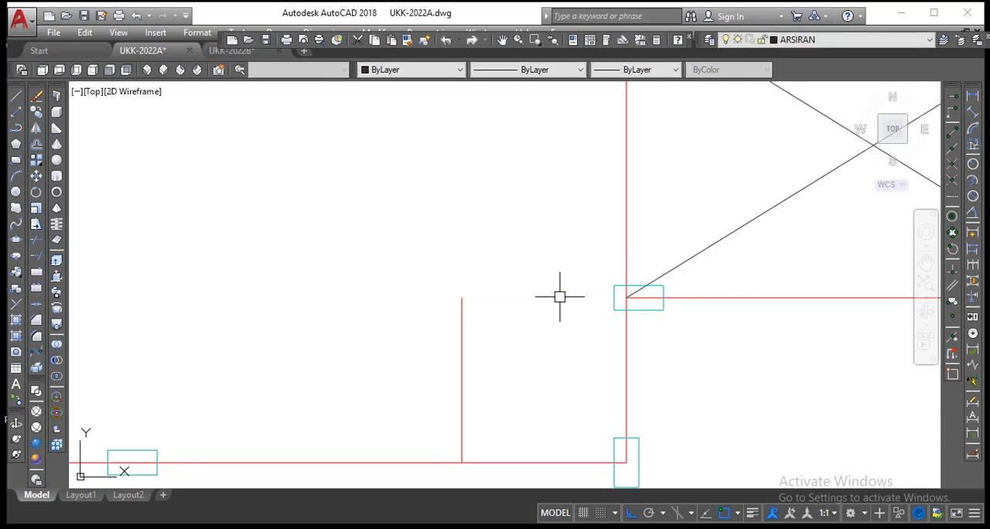
scroll(559, 294, down, 2)
scroll(560, 259, down, 2)
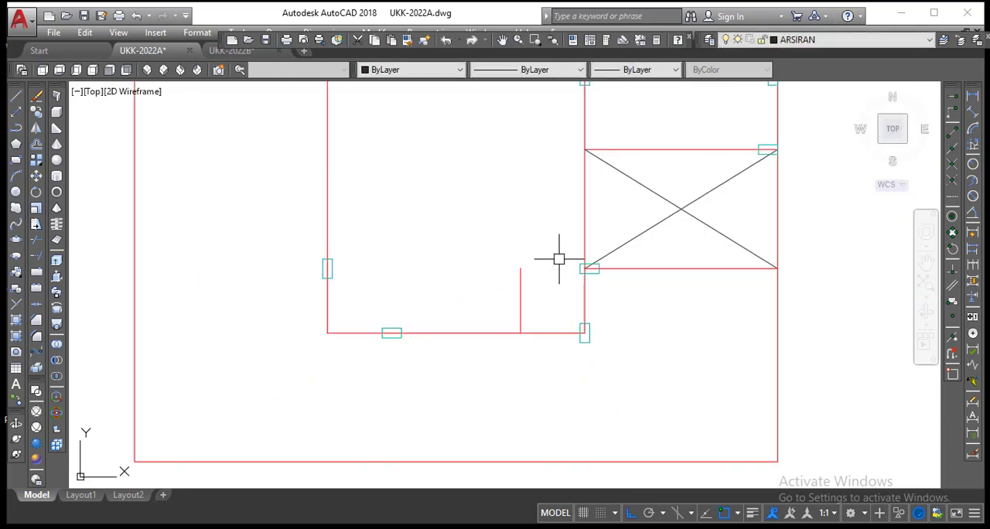
Copy the loose square column from outside the plan by its top-edge midpoint to the short vertical wall's upper end
middle_drag(559, 258, 579, 284)
scroll(571, 276, down, 2)
scroll(572, 275, up, 2)
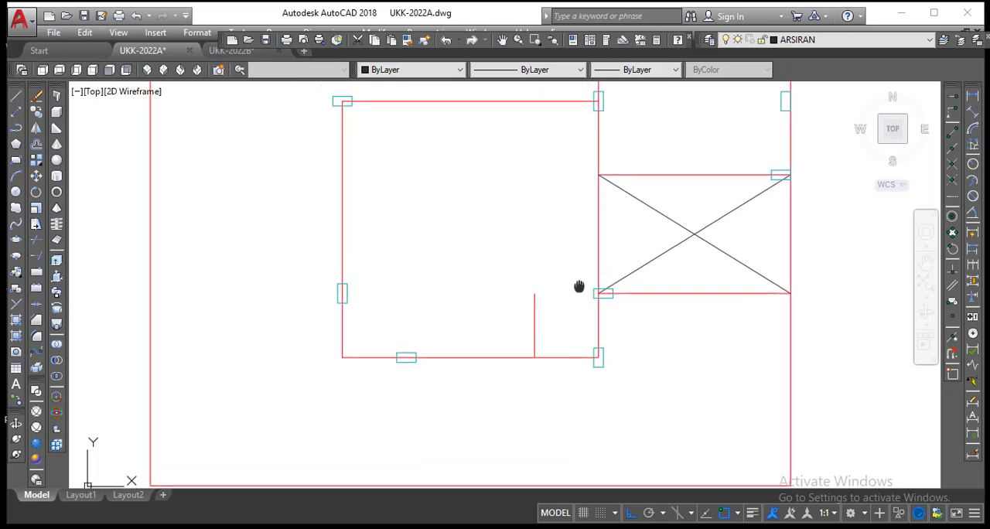
scroll(572, 290, up, 2)
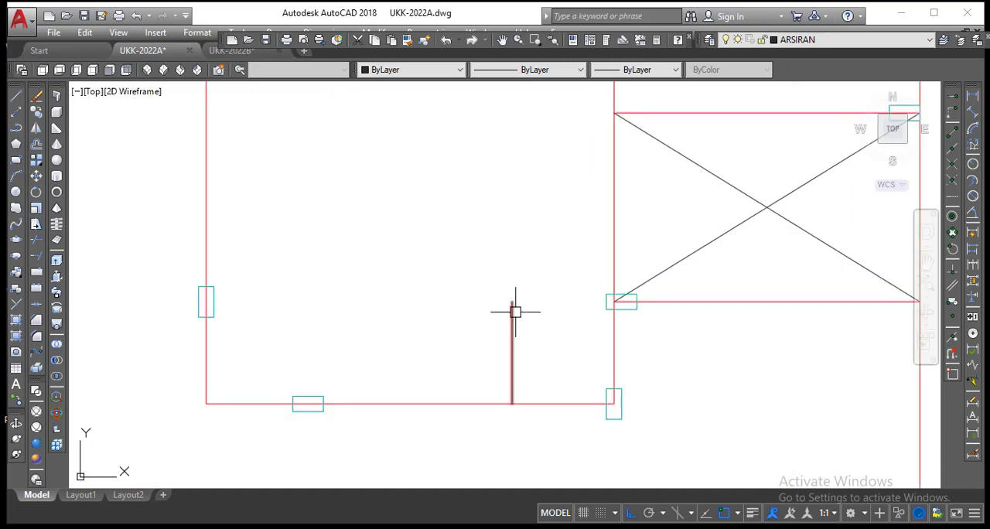
scroll(517, 310, down, 5)
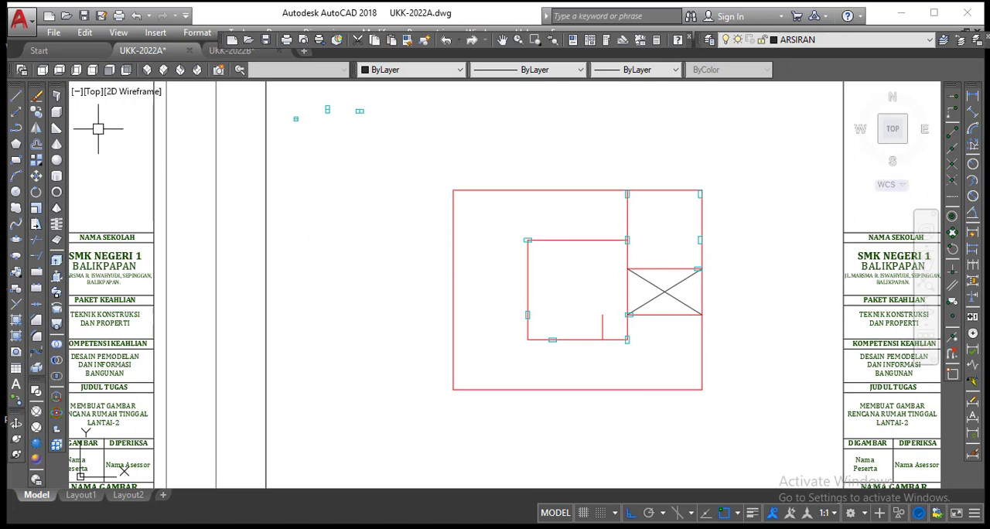
click(38, 125)
scroll(288, 110, up, 6)
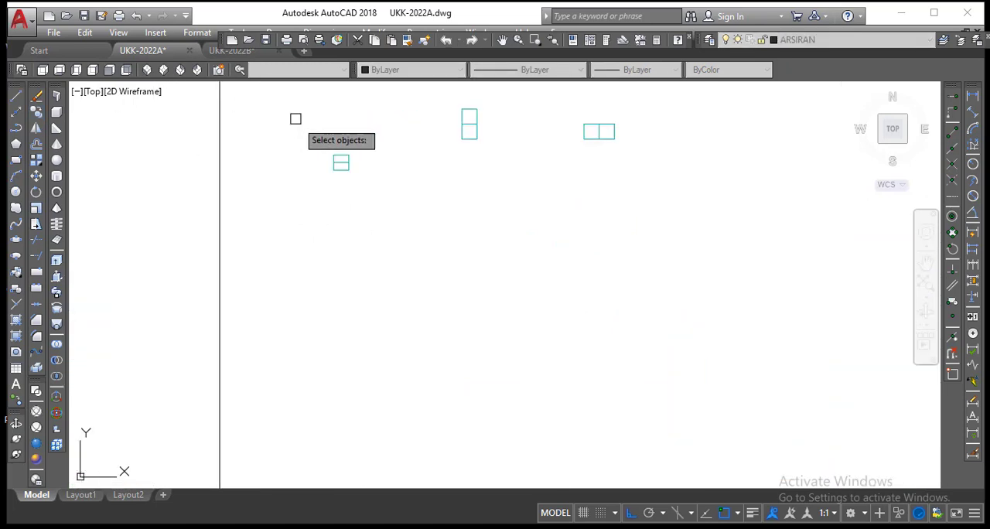
click(341, 163)
key(Return)
scroll(343, 150, up, 3)
click(338, 171)
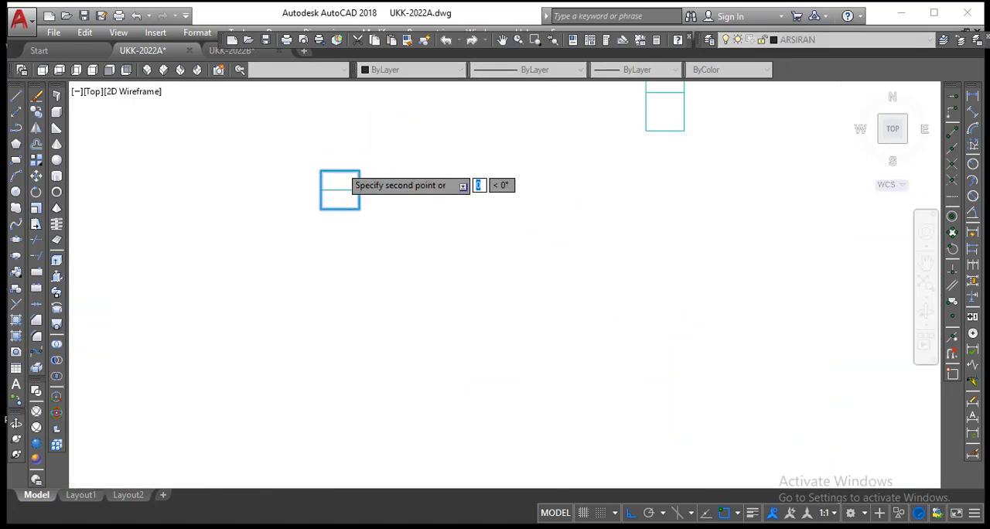
scroll(340, 170, down, 4)
scroll(503, 271, down, 4)
scroll(596, 302, up, 5)
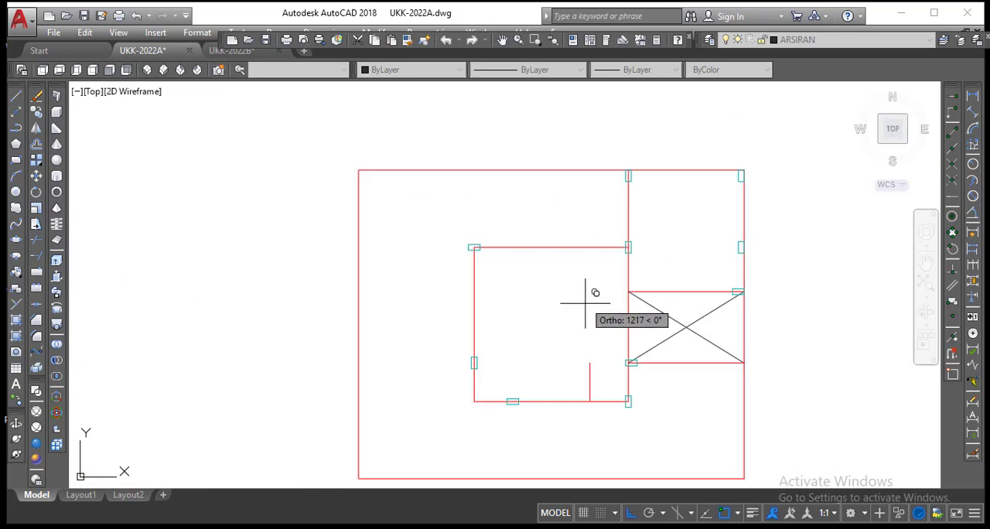
click(590, 363)
right_click(570, 317)
click(577, 318)
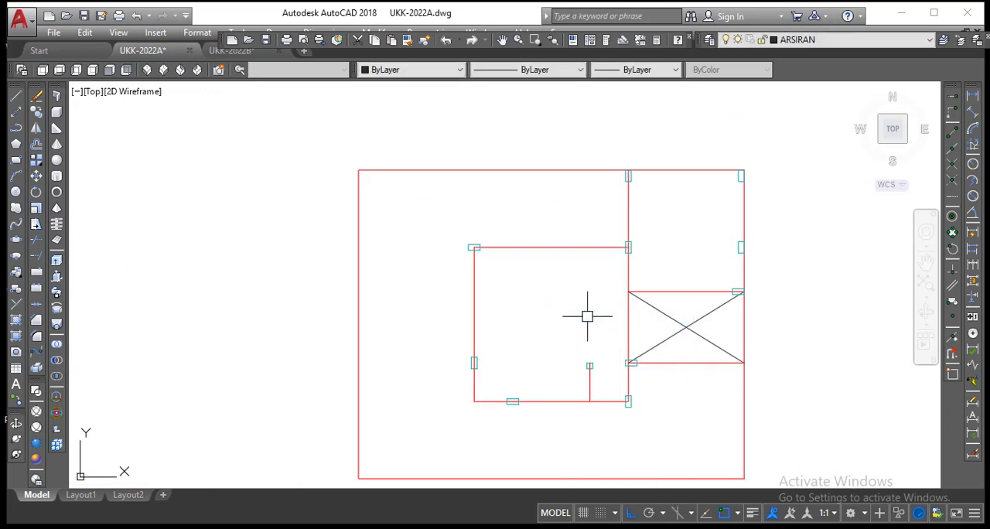
Copy the loose square column with its inner line by its center to the short vertical wall's lower end on the inner room's bottom wall
middle_drag(585, 314, 563, 267)
scroll(575, 341, up, 3)
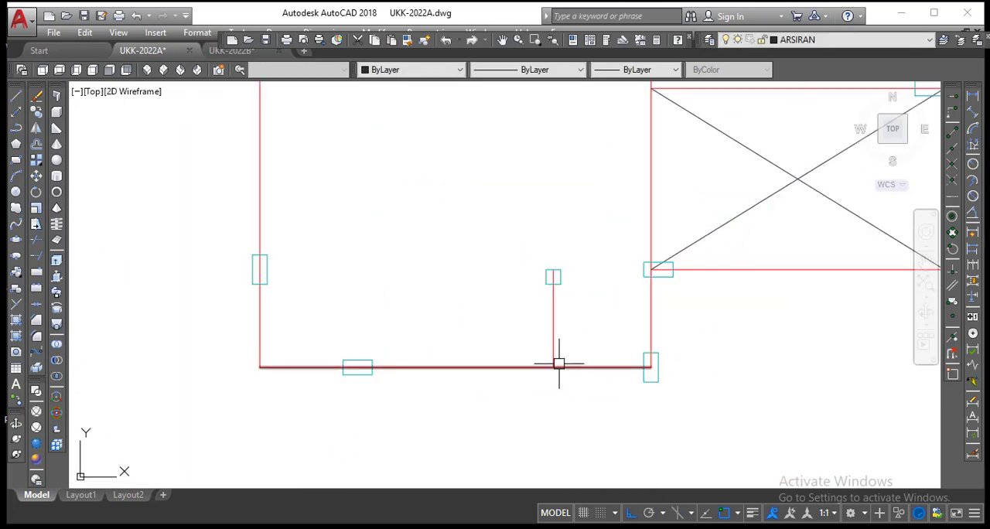
scroll(576, 357, down, 5)
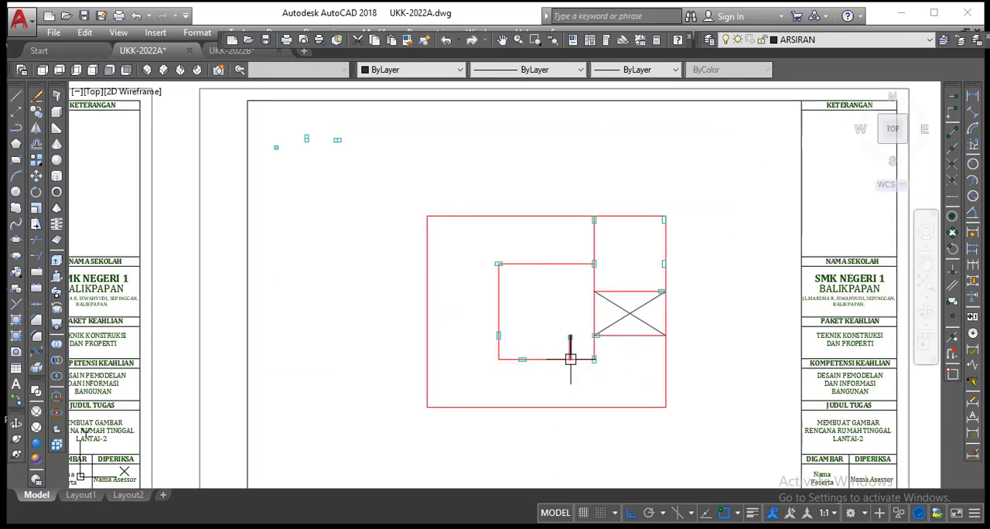
click(37, 115)
scroll(251, 136, up, 3)
click(272, 131)
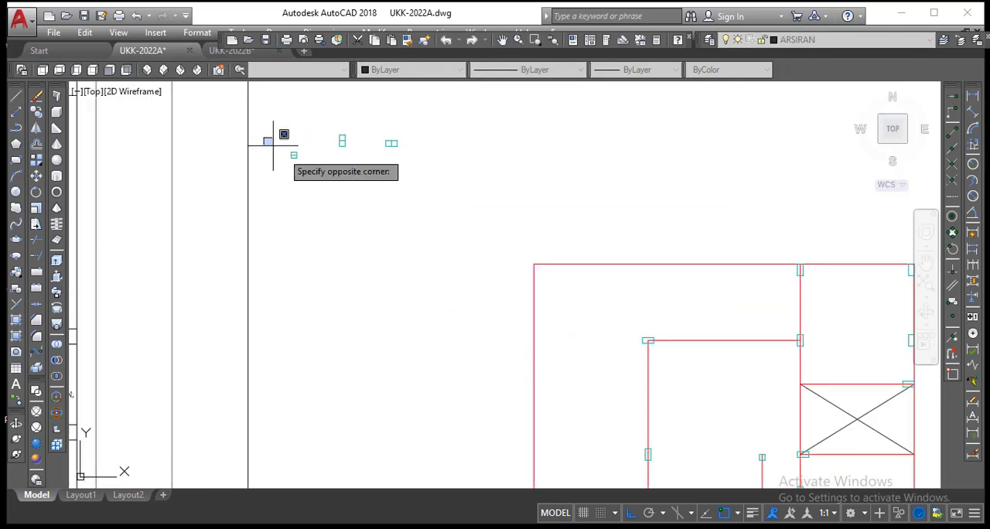
click(310, 164)
key(Return)
scroll(306, 147, up, 5)
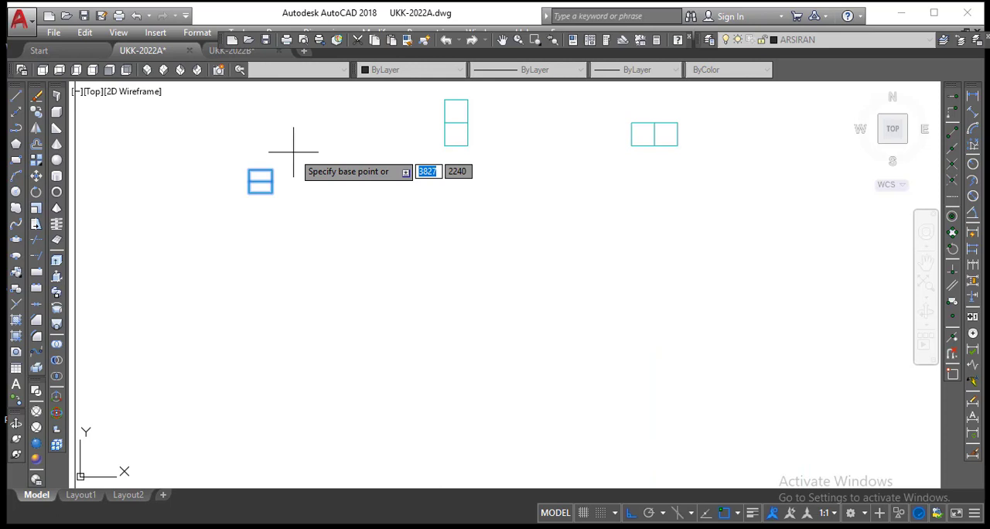
click(261, 182)
scroll(281, 150, down, 6)
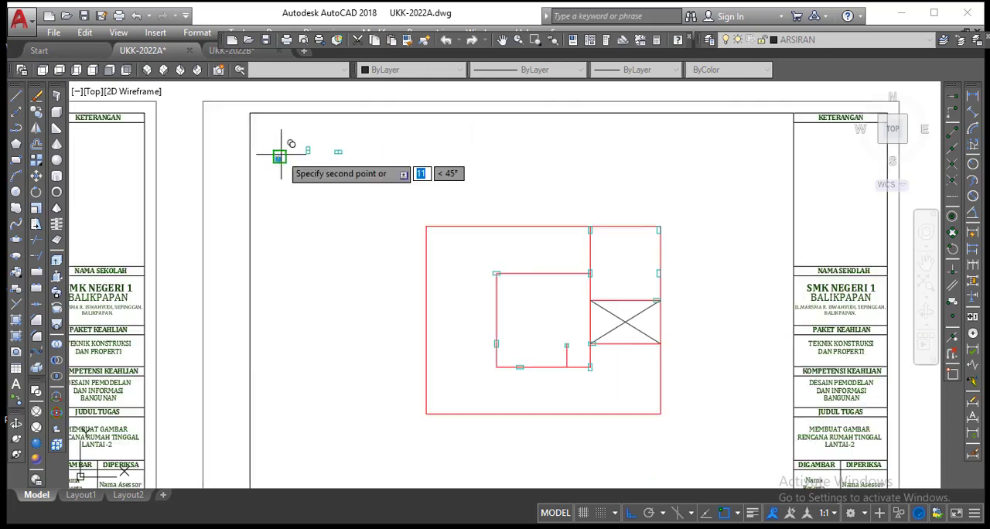
scroll(434, 277, up, 3)
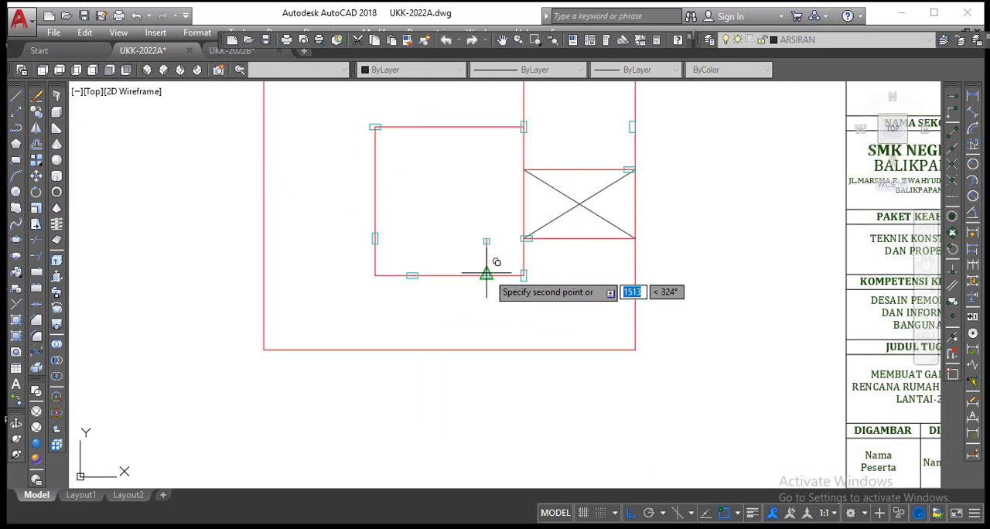
right_click(451, 230)
click(459, 236)
Delete the horizontal inner line of the square column copied to the short wall's lower end
scroll(484, 294, up, 5)
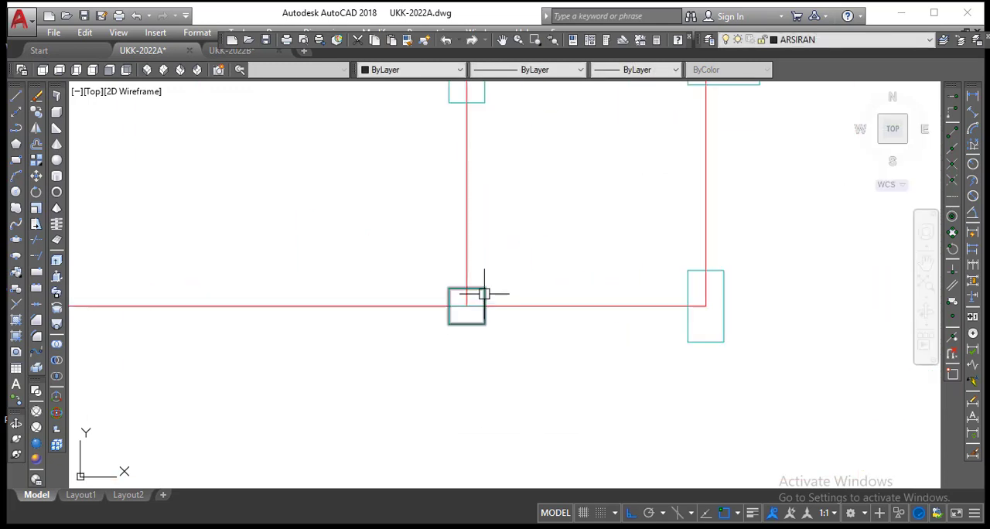
click(475, 305)
key(Escape)
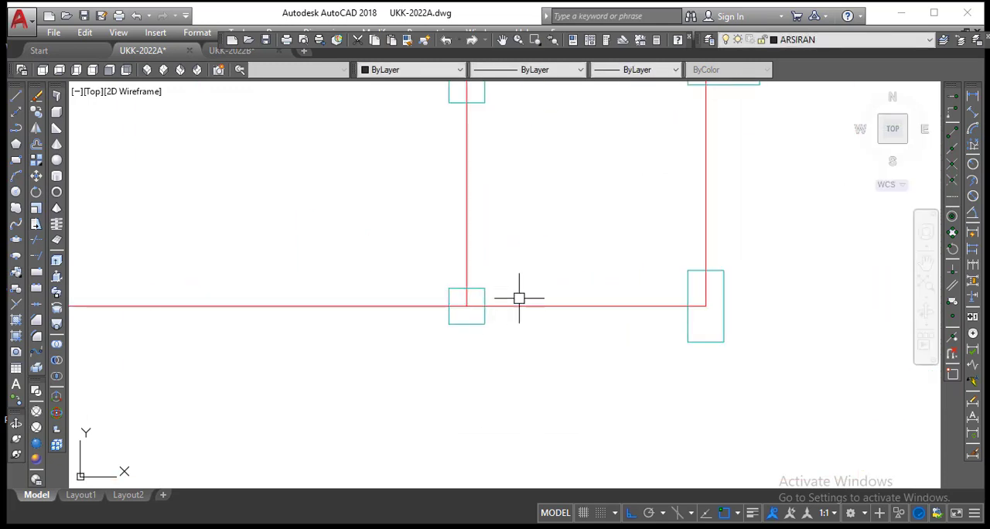
Delete the horizontal rectangular column on the left part of the inner room's bottom wall
scroll(516, 301, down, 5)
middle_drag(511, 316, 507, 353)
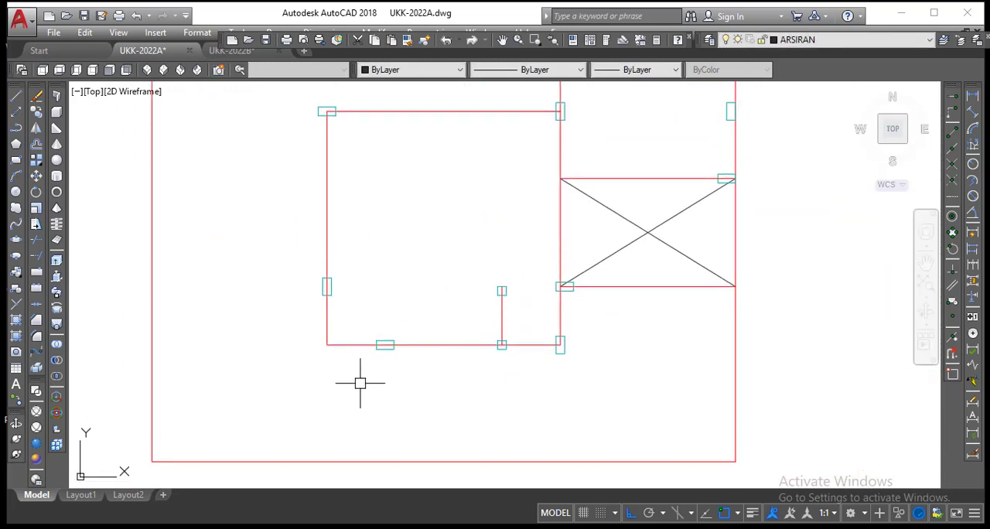
scroll(364, 371, down, 2)
middle_drag(389, 380, 410, 402)
scroll(405, 387, up, 2)
scroll(410, 401, down, 2)
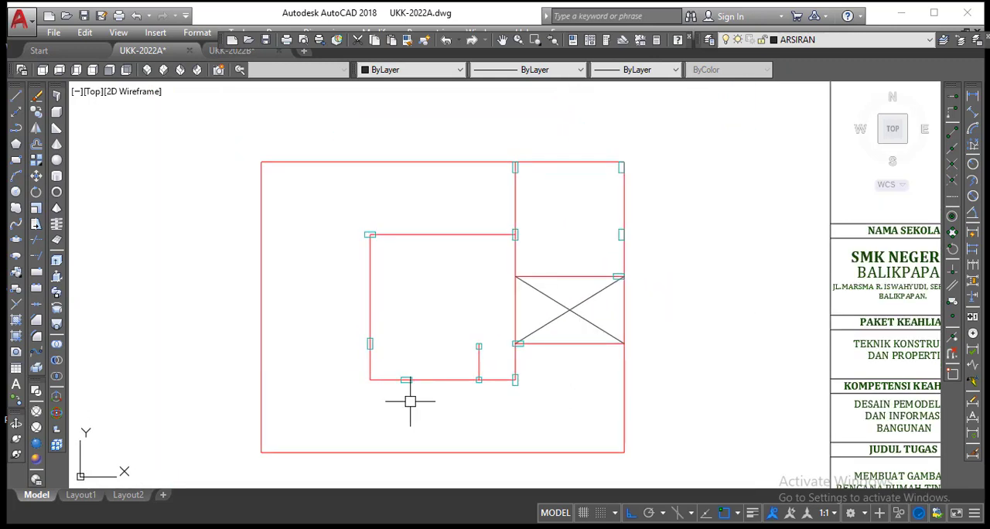
scroll(410, 401, up, 2)
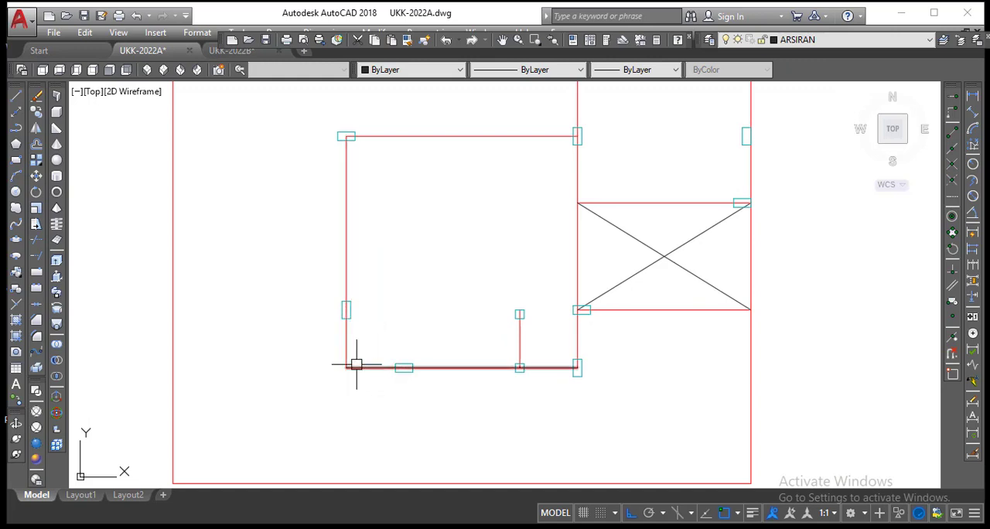
click(382, 349)
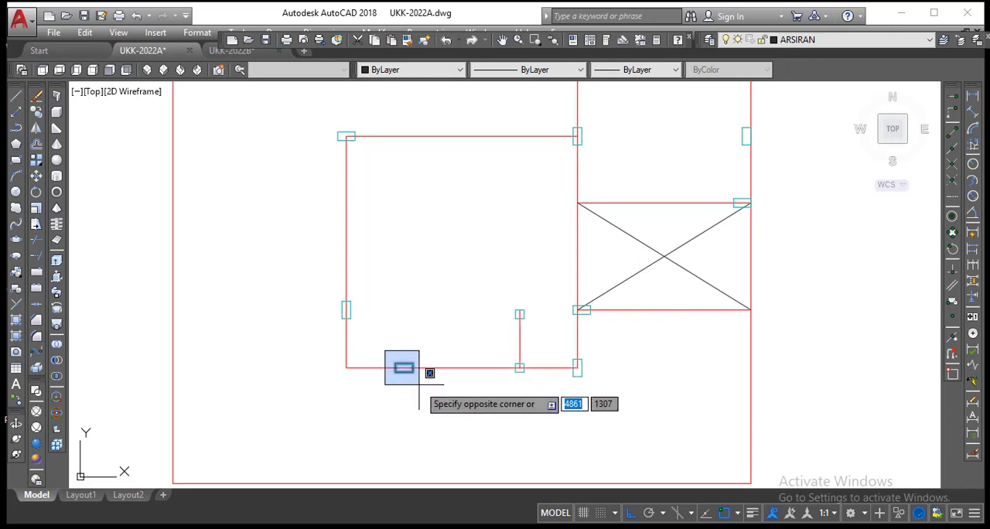
click(427, 391)
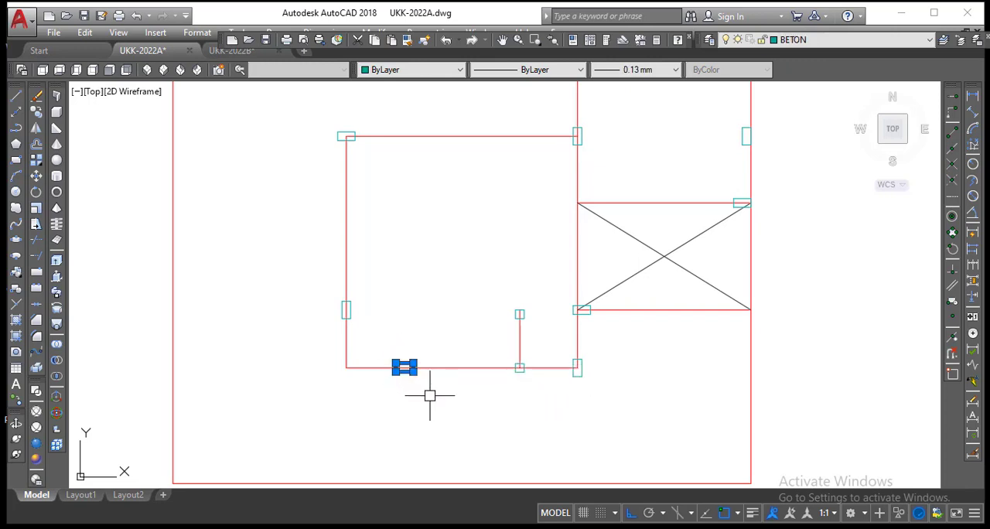
key(Delete)
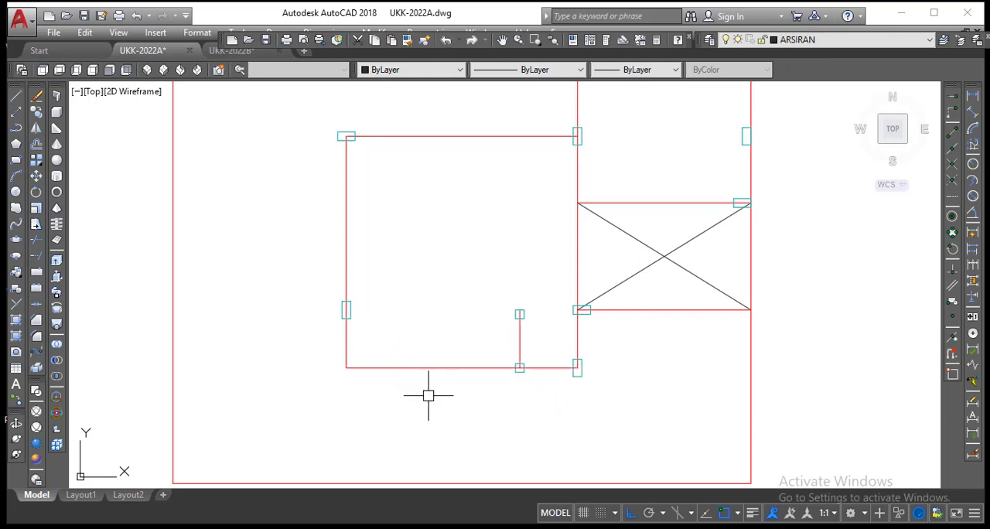
Copy the square column at the short wall's lower end by its center to the inner room's lower-left corner
click(39, 115)
click(496, 354)
click(531, 387)
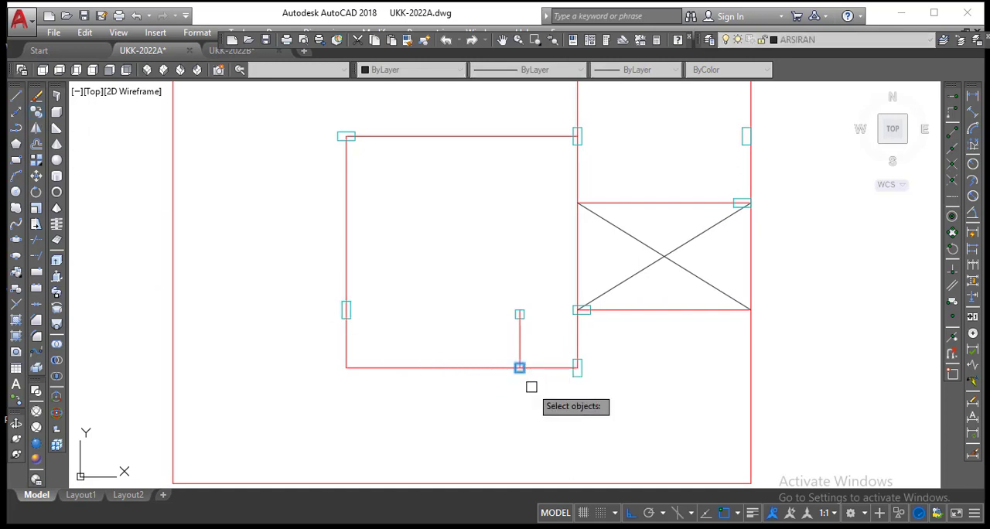
key(Return)
scroll(530, 388, up, 4)
click(502, 338)
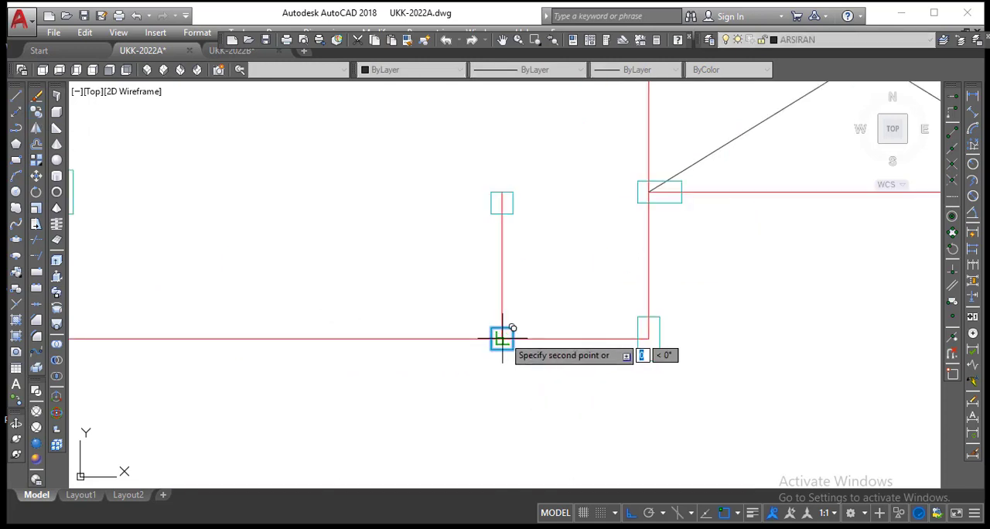
scroll(502, 338, down, 4)
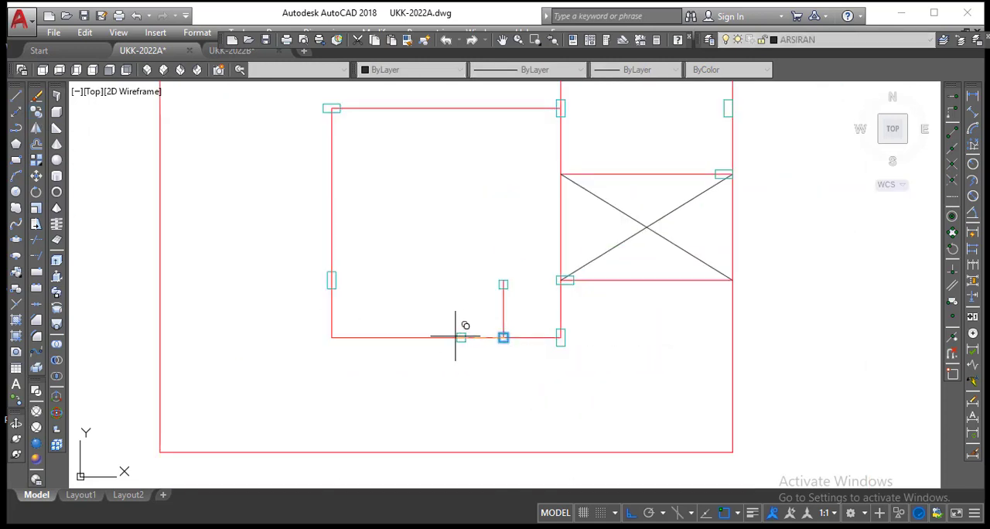
right_click(301, 312)
click(331, 317)
middle_drag(358, 316, 373, 332)
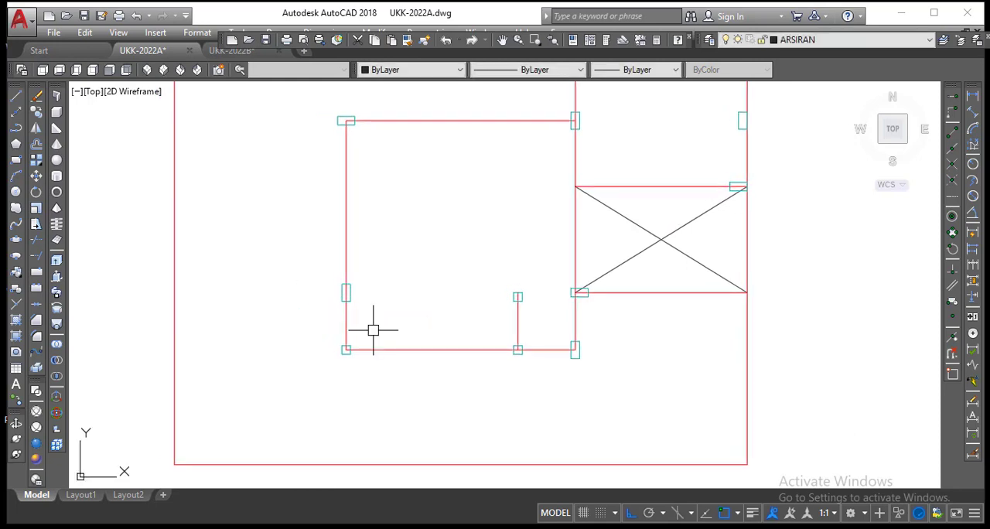
scroll(373, 330, up, 2)
middle_drag(373, 332, 347, 349)
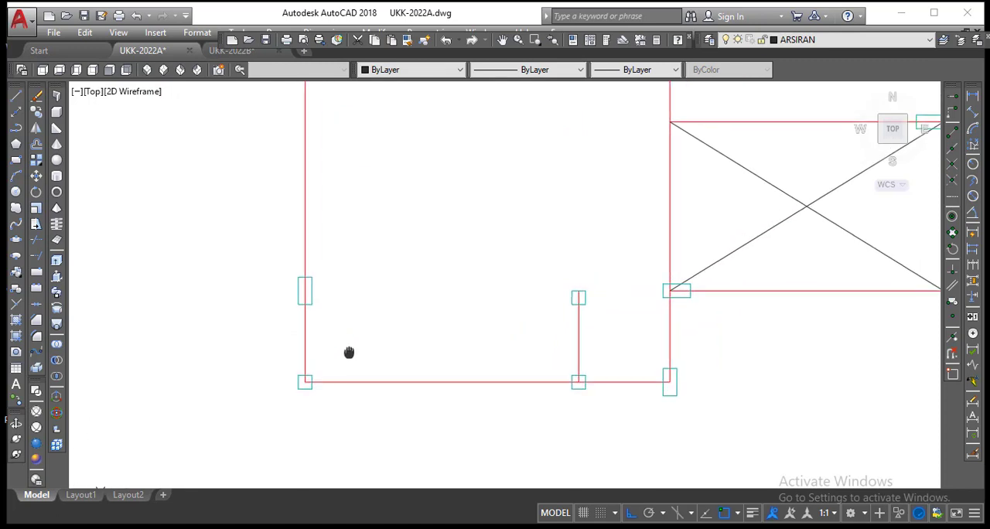
Examine the rectangular columns on the inner room's left wall and at the crossed void's lower-left corner
scroll(349, 351, down, 2)
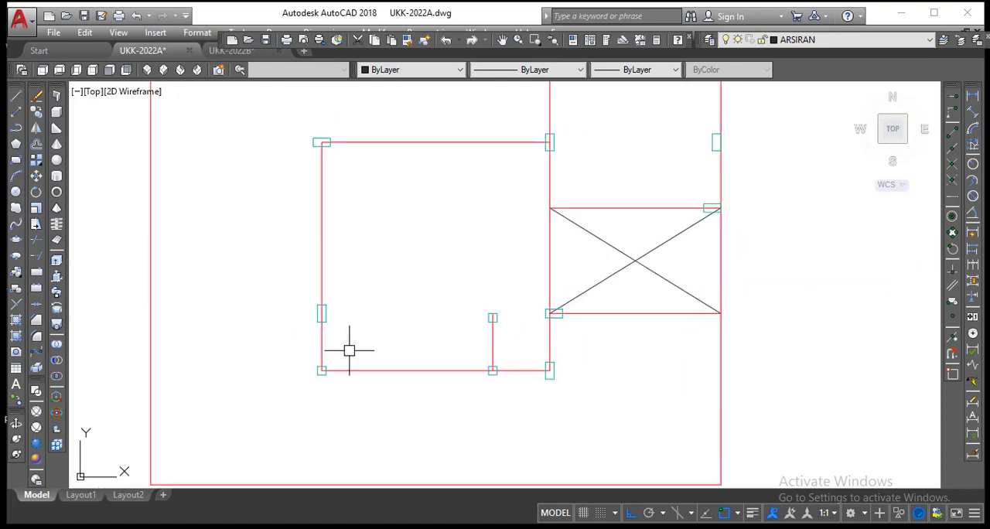
scroll(349, 350, up, 2)
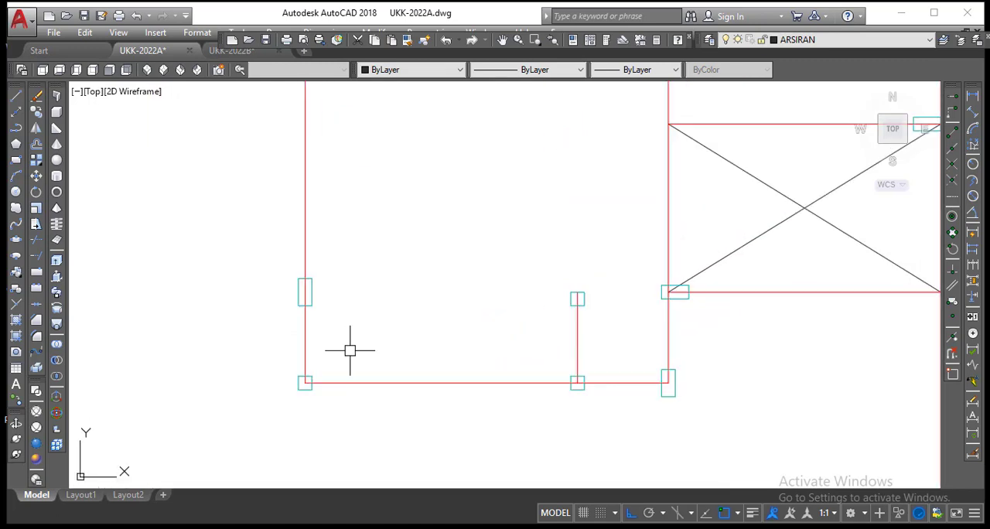
scroll(350, 350, down, 2)
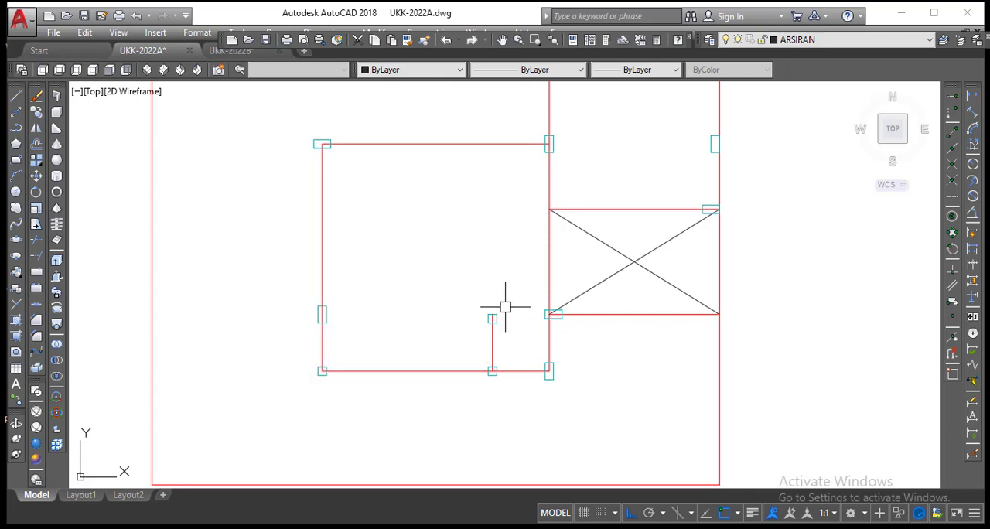
scroll(338, 301, up, 2)
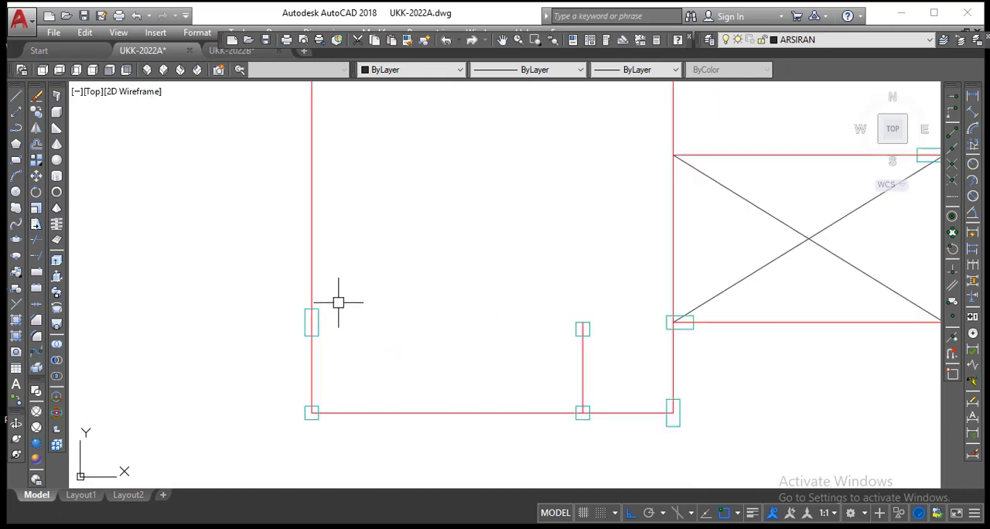
click(319, 325)
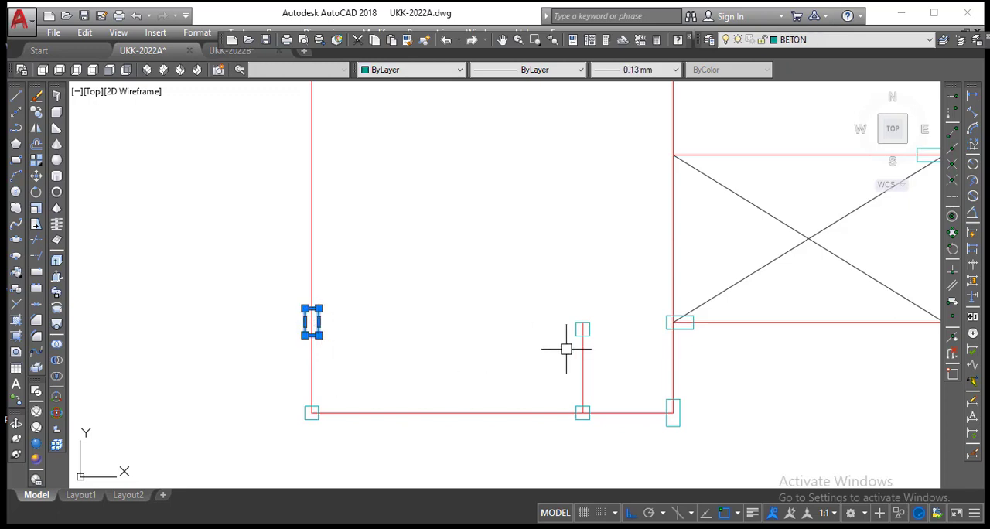
click(663, 326)
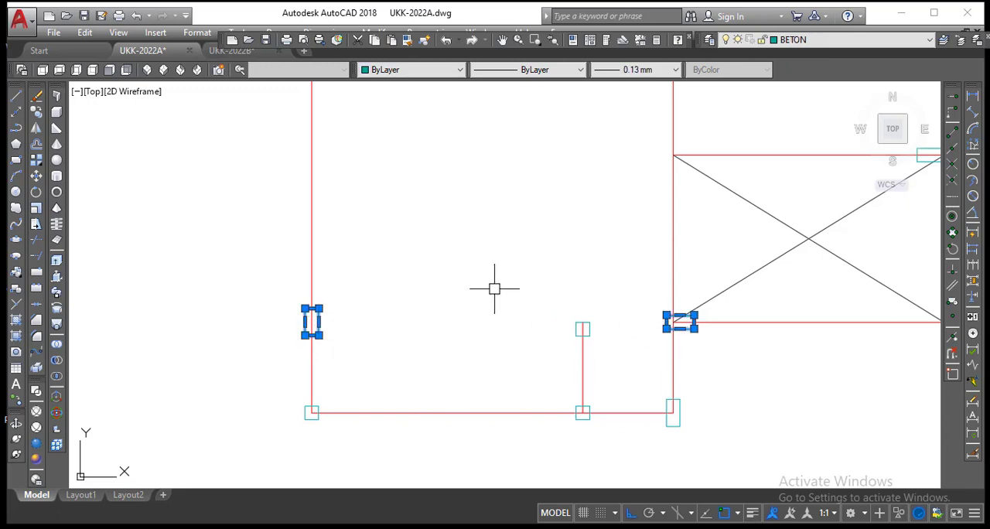
scroll(487, 289, down, 2)
scroll(482, 292, up, 2)
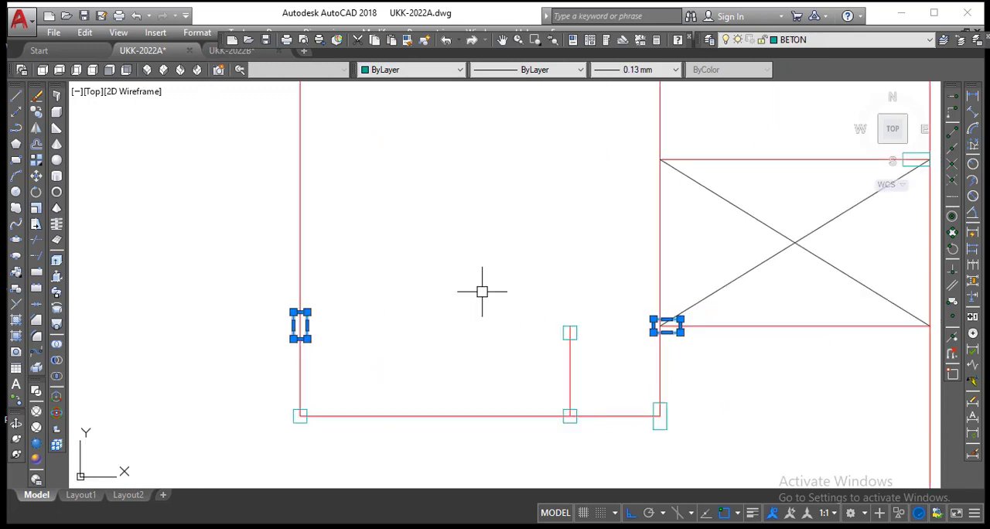
key(Escape)
scroll(482, 291, down, 2)
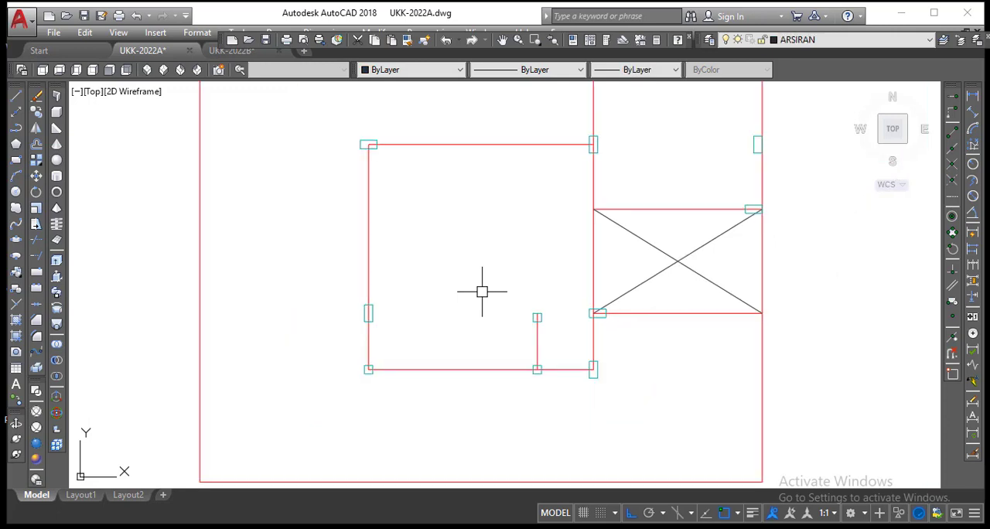
Delete the vertical rectangular column at the inner room's lower-right corner
scroll(591, 375, up, 2)
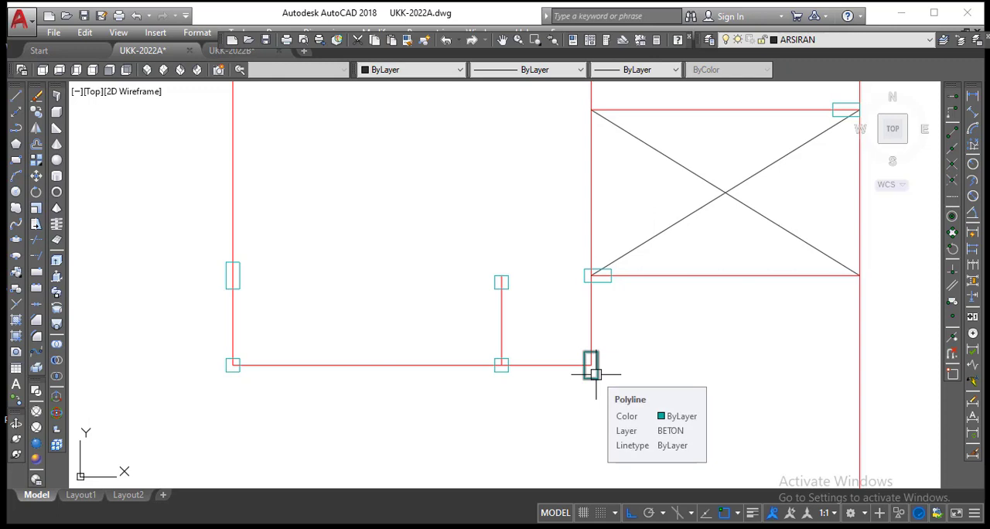
click(593, 370)
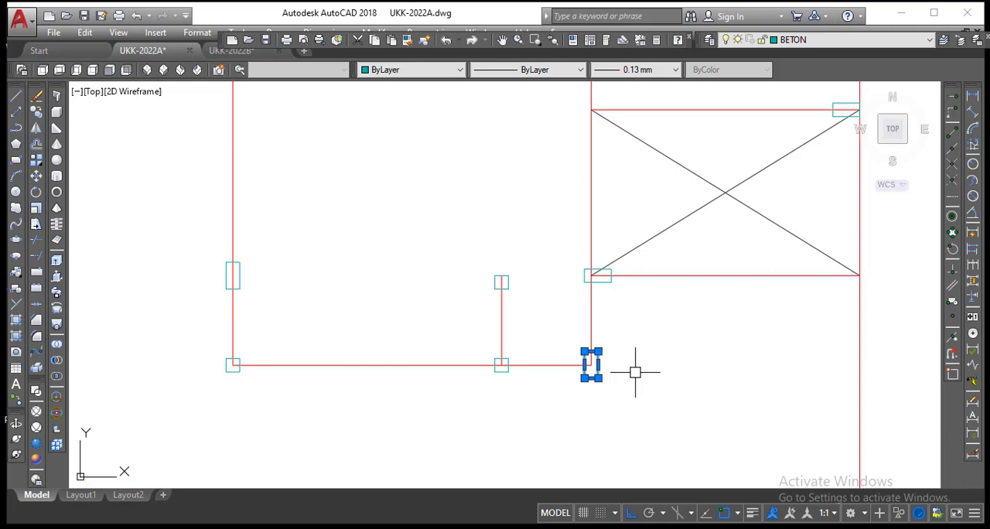
key(Delete)
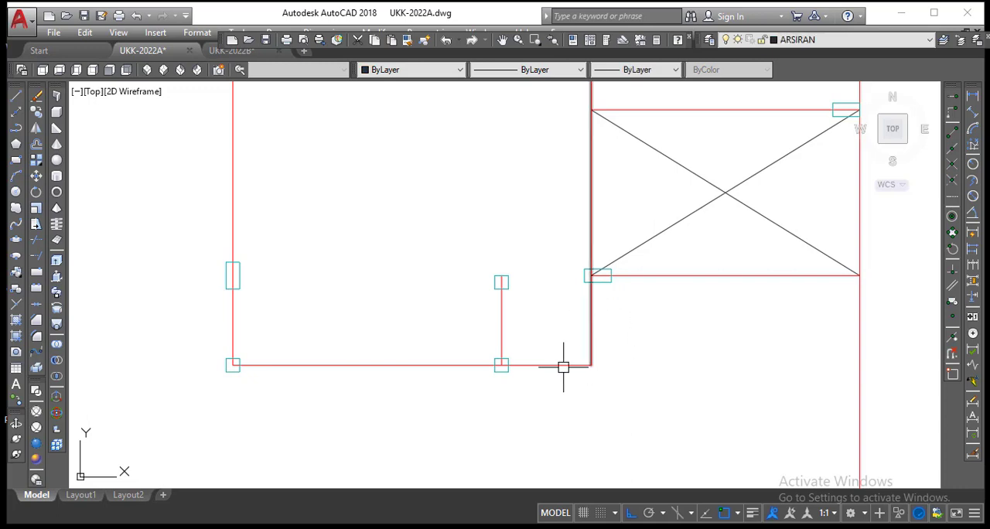
Delete the horizontal rectangular column at the crossed void's upper-right corner
scroll(563, 367, down, 2)
middle_drag(548, 376, 539, 410)
middle_drag(601, 376, 538, 430)
mouse_move(678, 325)
middle_down()
mouse_move(657, 347)
mouse_move(681, 305)
middle_up()
scroll(667, 325, down, 2)
scroll(667, 326, up, 2)
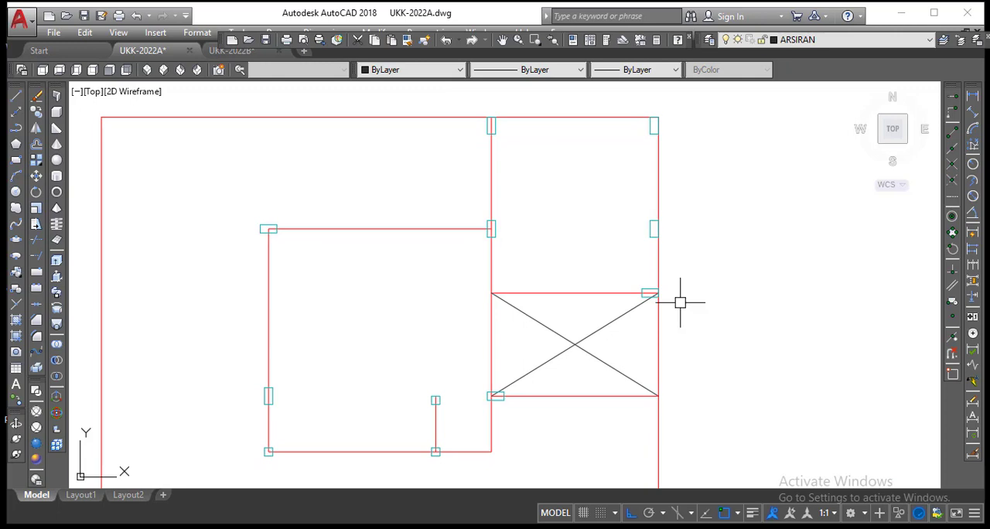
scroll(413, 301, down, 2)
middle_drag(413, 301, 391, 303)
scroll(412, 301, up, 2)
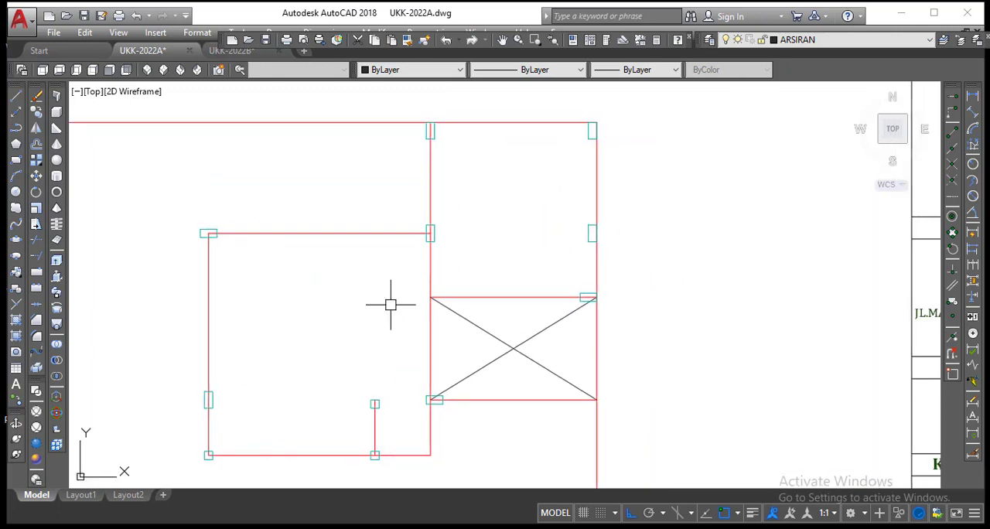
click(572, 282)
click(615, 317)
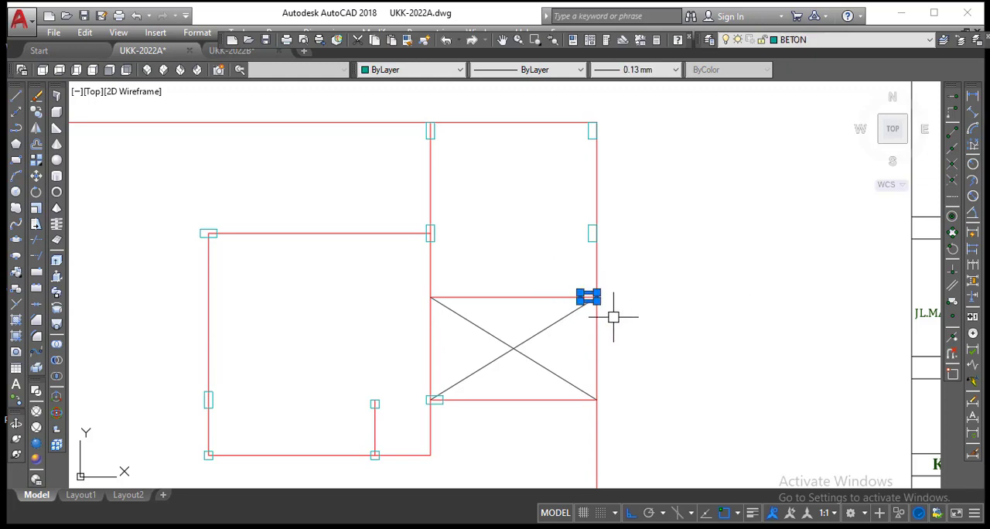
key(Escape)
Examine the remaining columns along the second sheet's inner room, crossed void and upper-right room
scroll(611, 314, down, 3)
scroll(601, 314, up, 3)
middle_drag(579, 314, 596, 315)
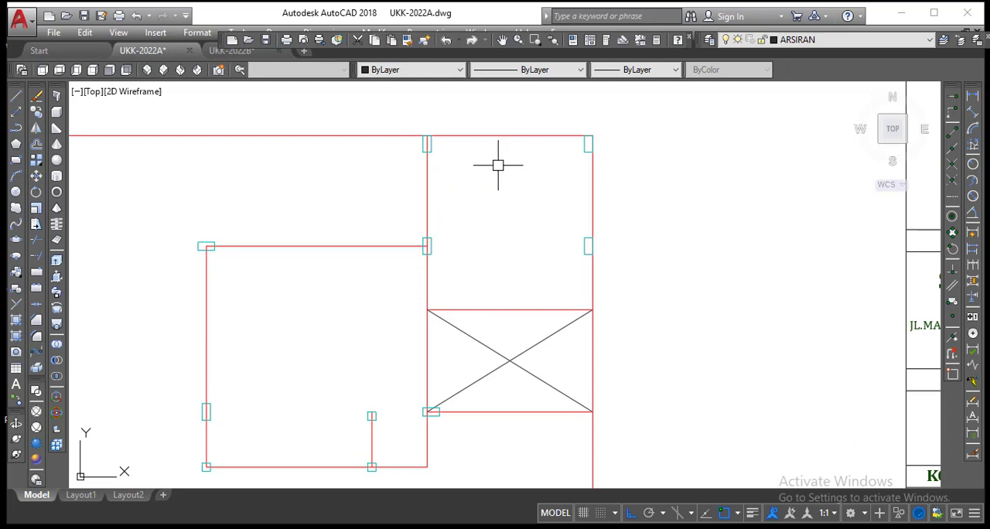
scroll(498, 165, down, 2)
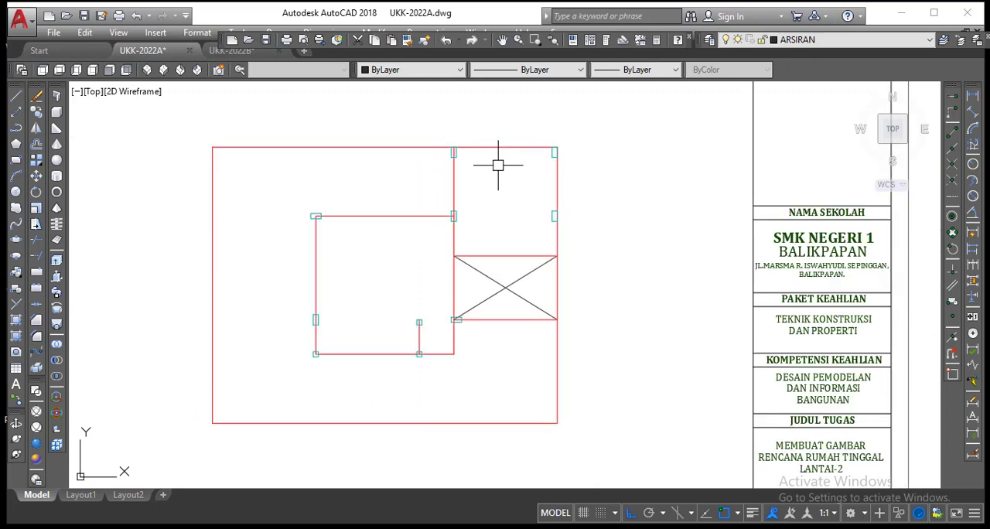
scroll(457, 199, up, 2)
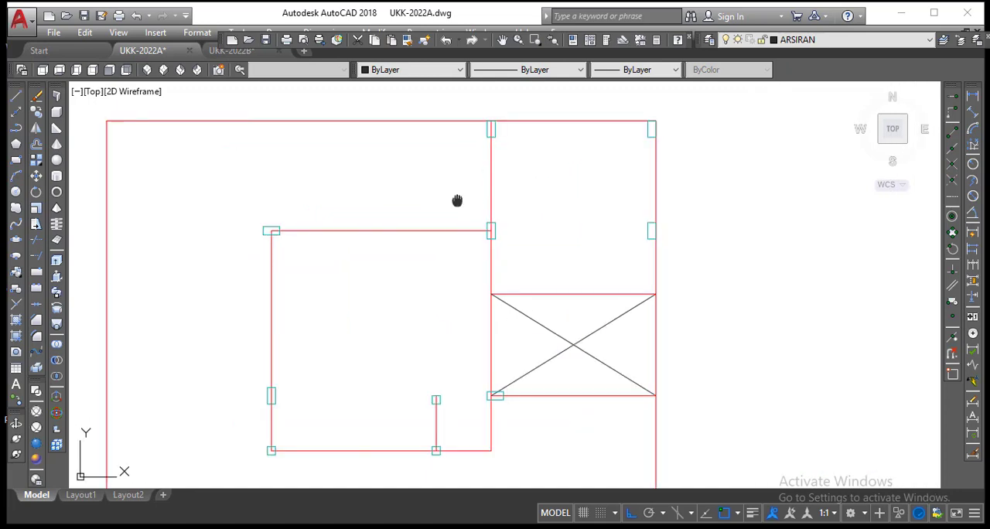
middle_drag(457, 201, 459, 207)
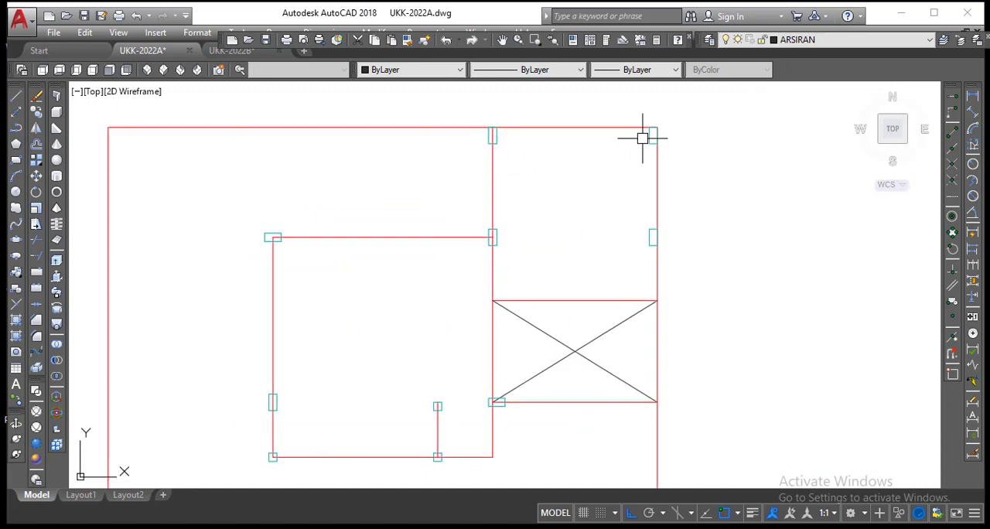
scroll(454, 263, down, 2)
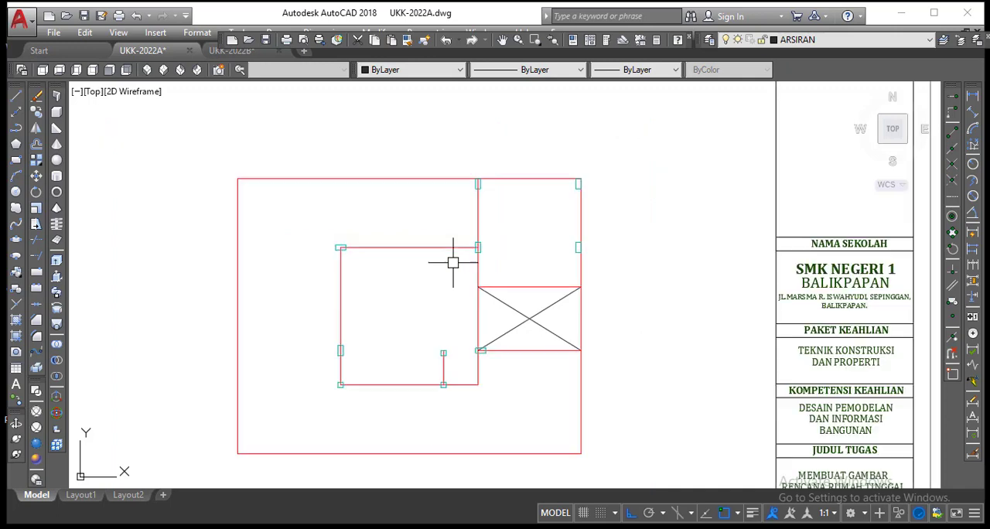
scroll(418, 267, up, 2)
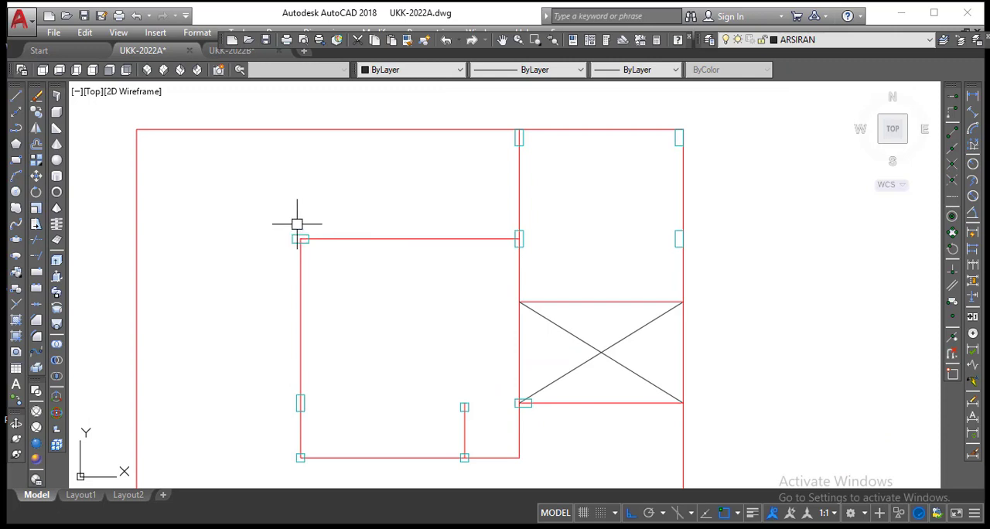
scroll(303, 216, down, 2)
scroll(303, 217, up, 2)
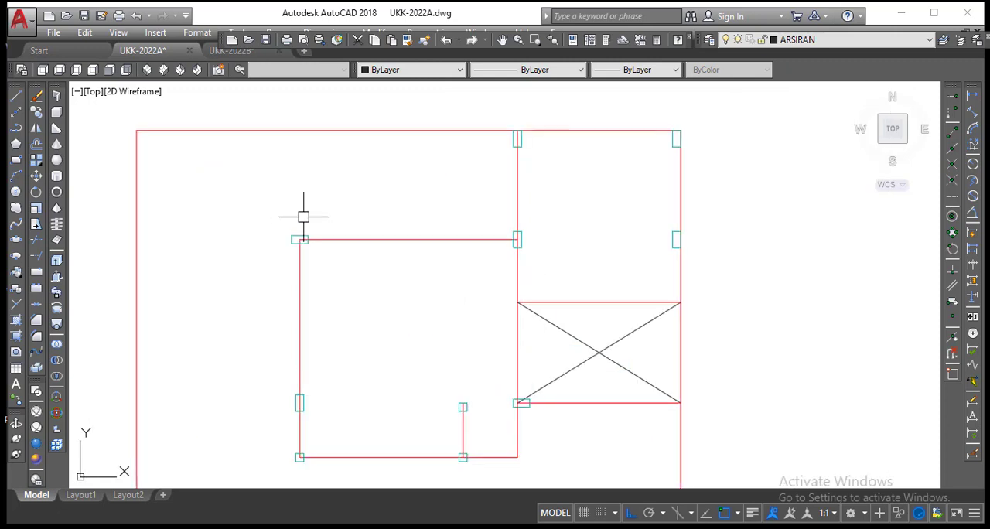
scroll(303, 216, down, 2)
middle_drag(303, 216, 276, 210)
scroll(286, 214, up, 2)
scroll(277, 210, down, 2)
Copy the square column at the short wall's lower end by its center to the crossed void's upper-left, upper-right and lower-right corners
scroll(336, 212, up, 2)
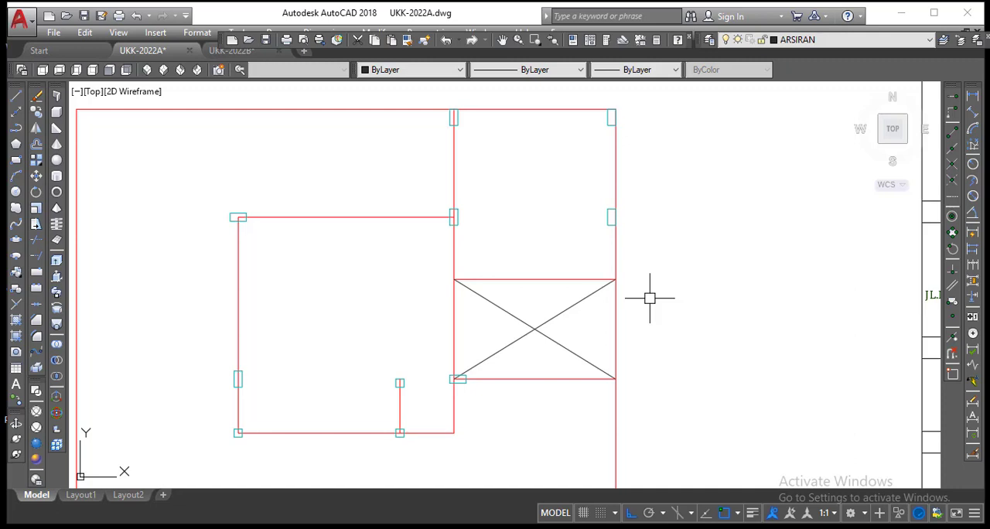
click(36, 127)
scroll(403, 456, up, 4)
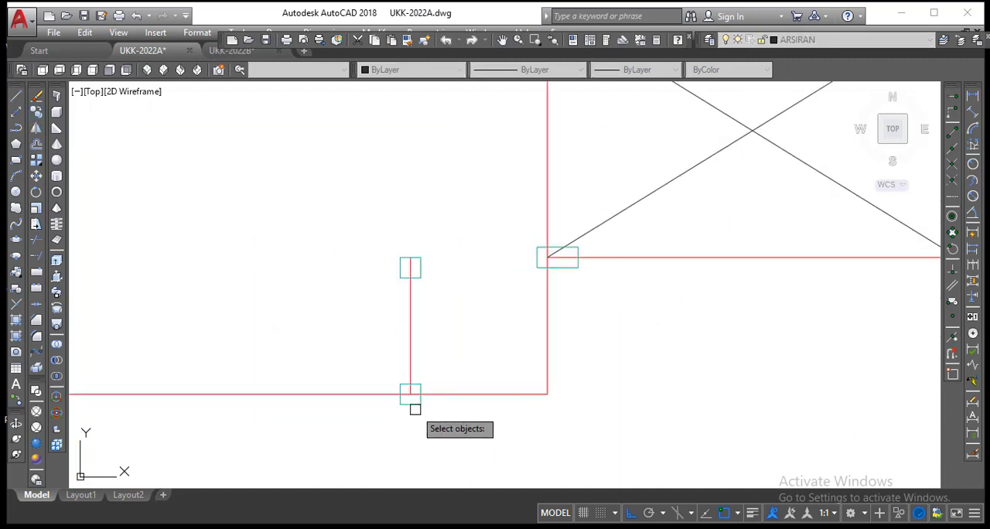
key(Return)
scroll(421, 404, up, 4)
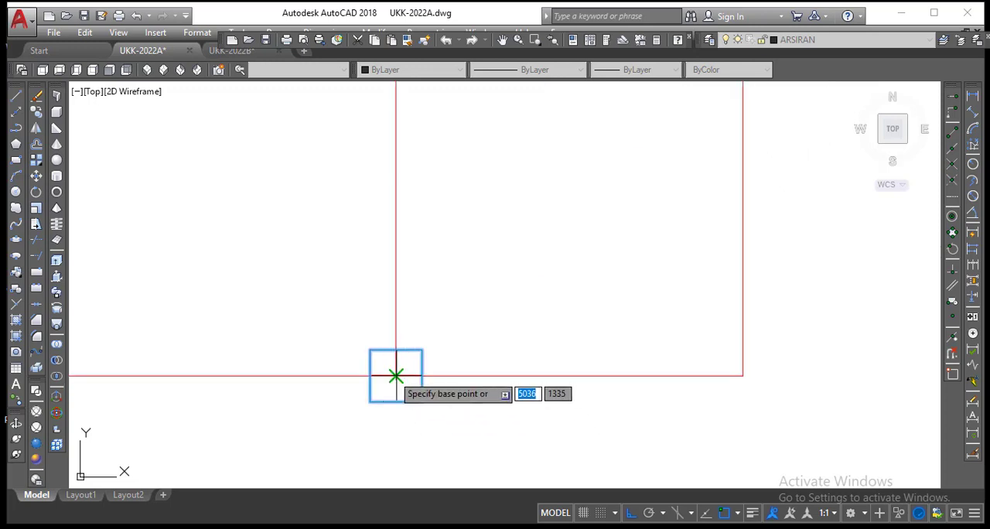
click(396, 376)
scroll(394, 379, down, 4)
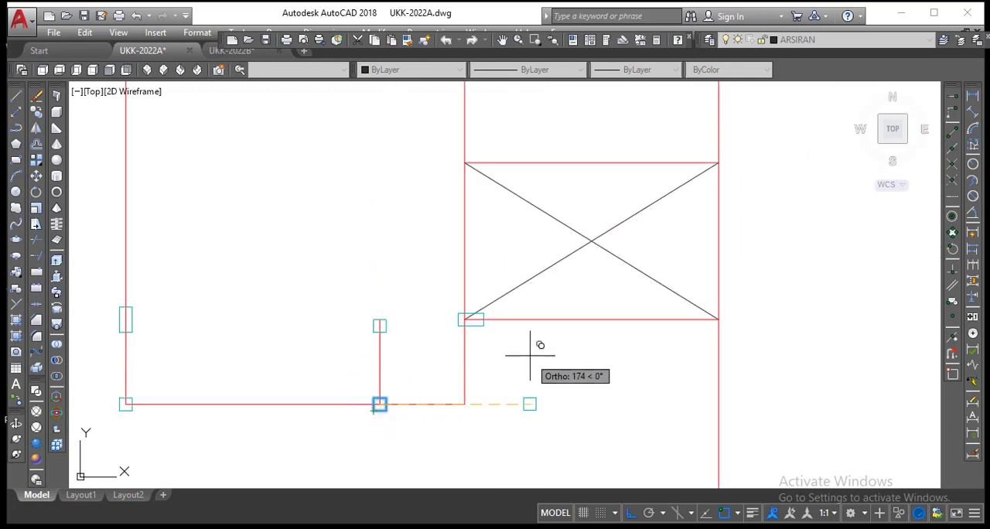
middle_drag(534, 347, 518, 403)
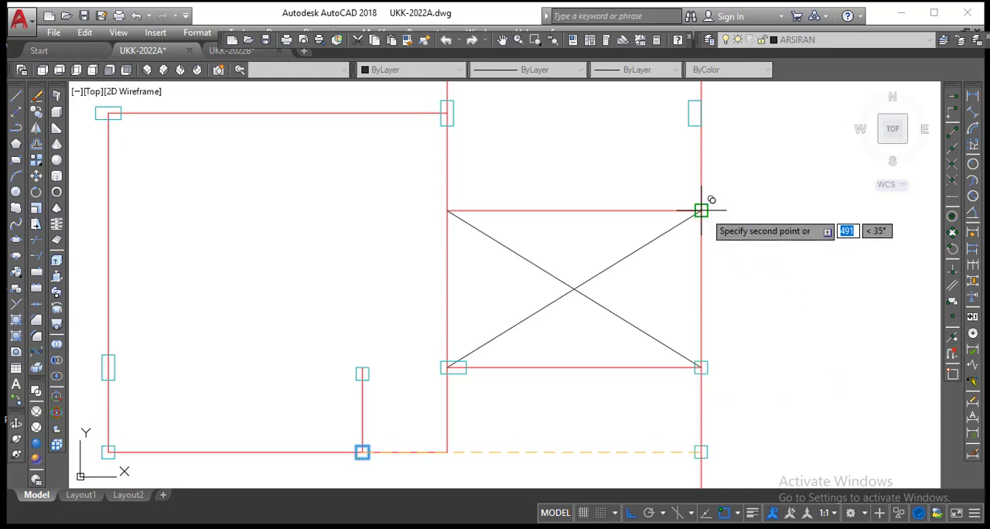
right_click(415, 219)
click(437, 248)
scroll(486, 308, down, 2)
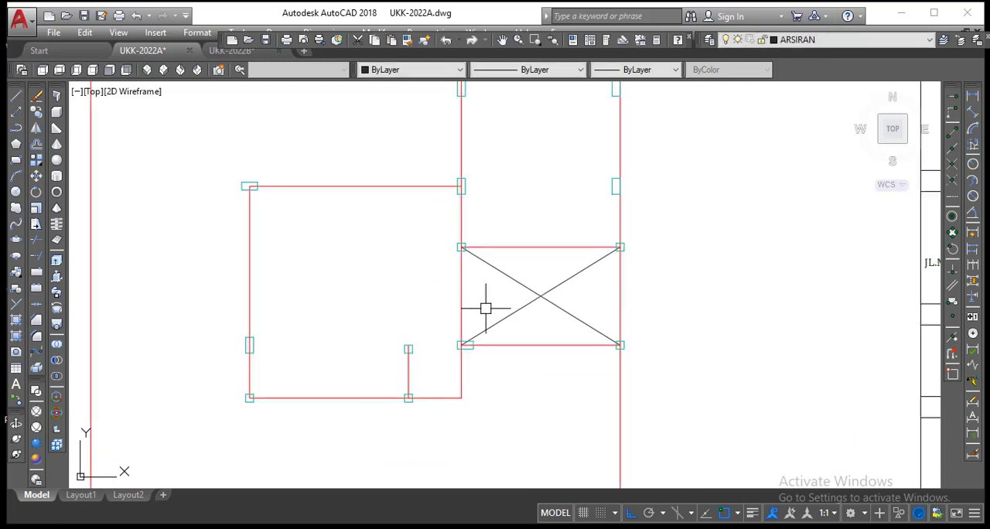
Review the column placement around the crossed void and inner room, and compare it with the overall plans on both sheets
mouse_move(485, 308)
middle_down()
mouse_move(501, 345)
mouse_move(528, 311)
middle_up()
scroll(527, 310, down, 2)
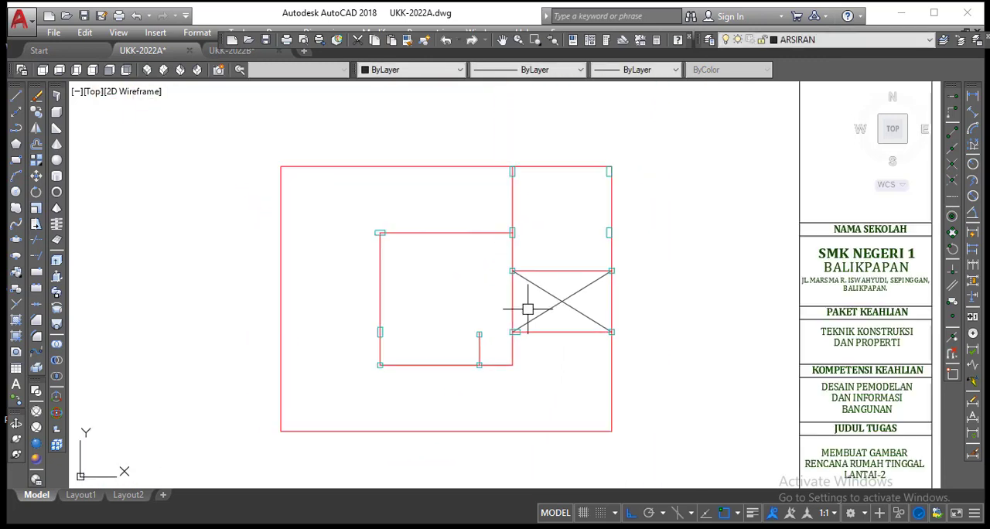
scroll(528, 310, up, 2)
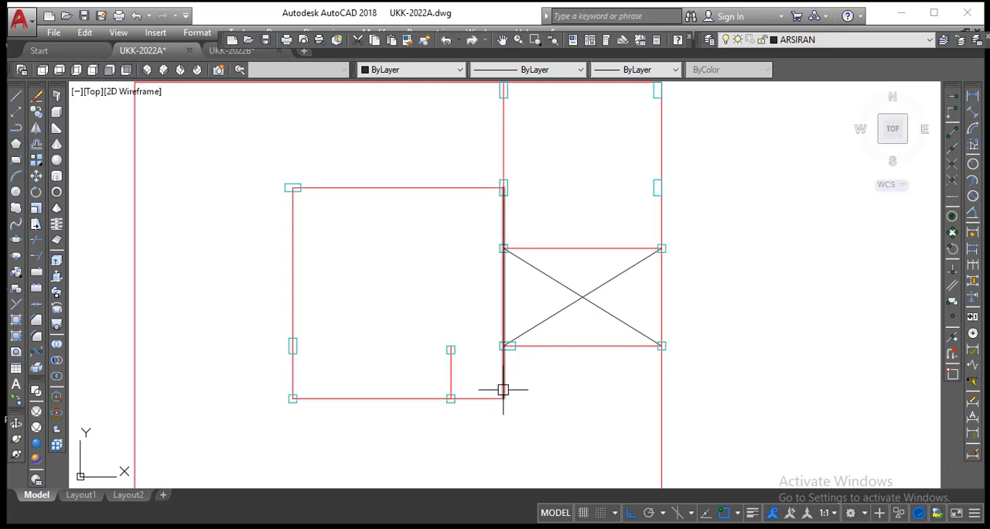
scroll(484, 369, down, 2)
scroll(483, 360, up, 4)
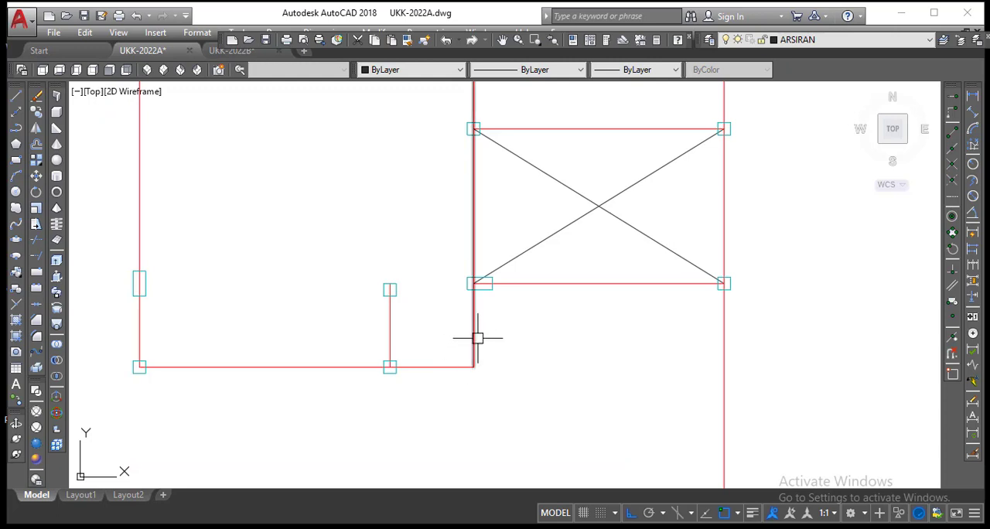
scroll(484, 347, down, 2)
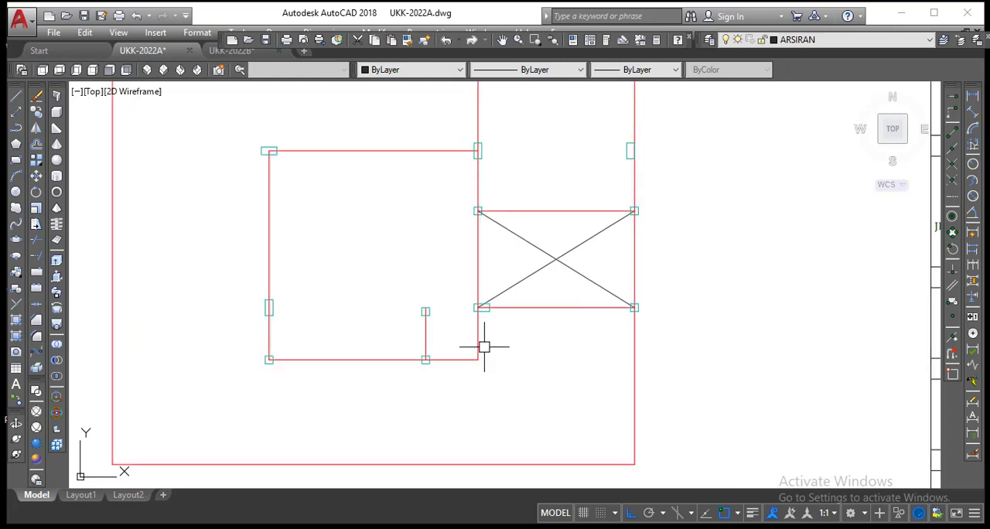
scroll(484, 348, up, 2)
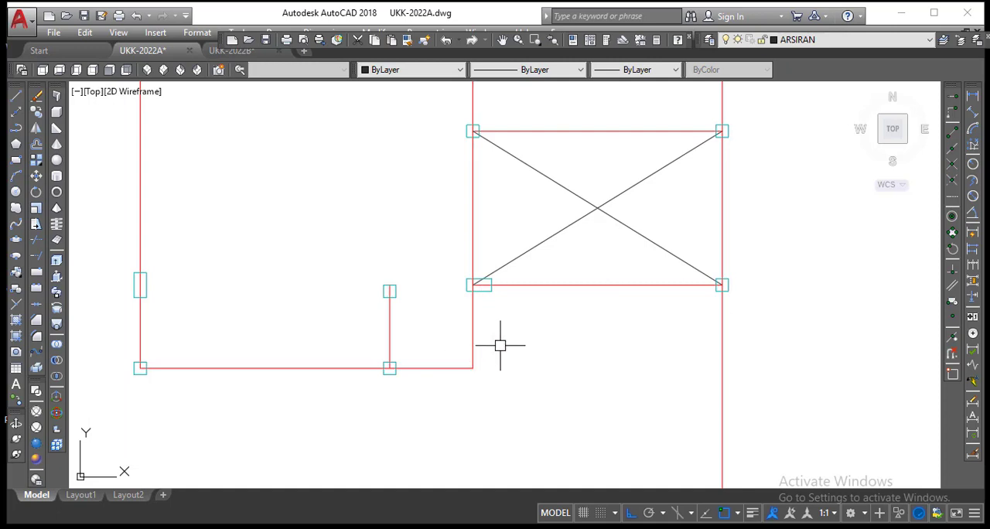
scroll(500, 343, down, 6)
middle_drag(504, 345, 508, 344)
scroll(479, 332, up, 2)
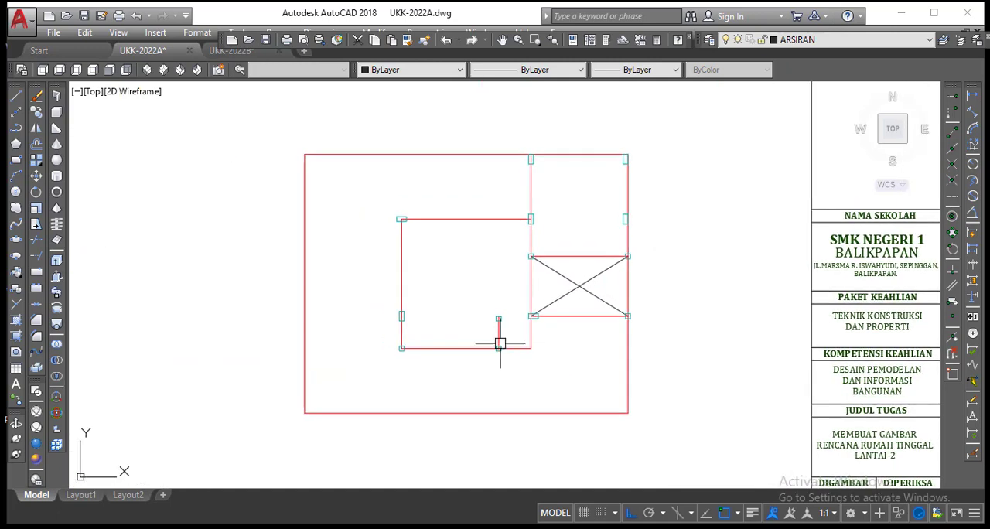
scroll(506, 347, down, 6)
scroll(519, 342, up, 6)
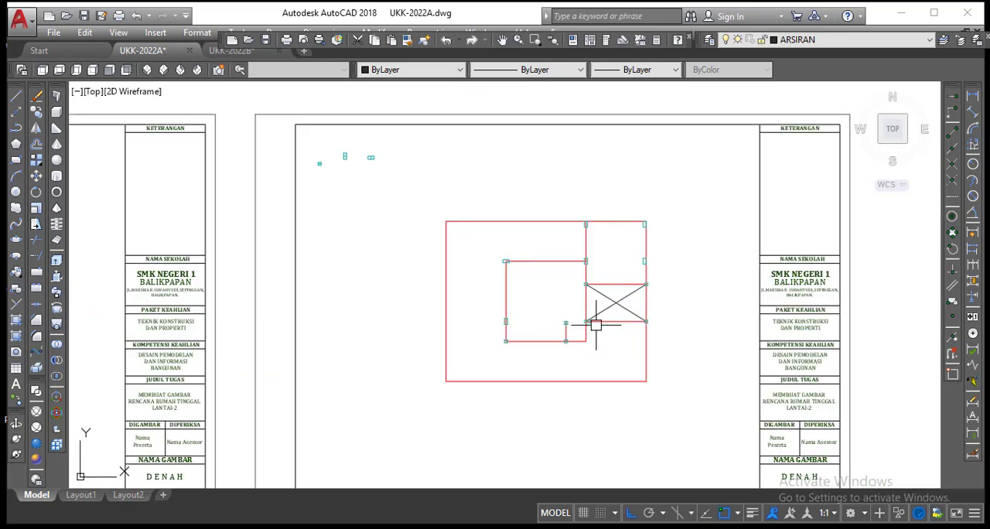
scroll(563, 334, down, 2)
scroll(564, 334, down, 5)
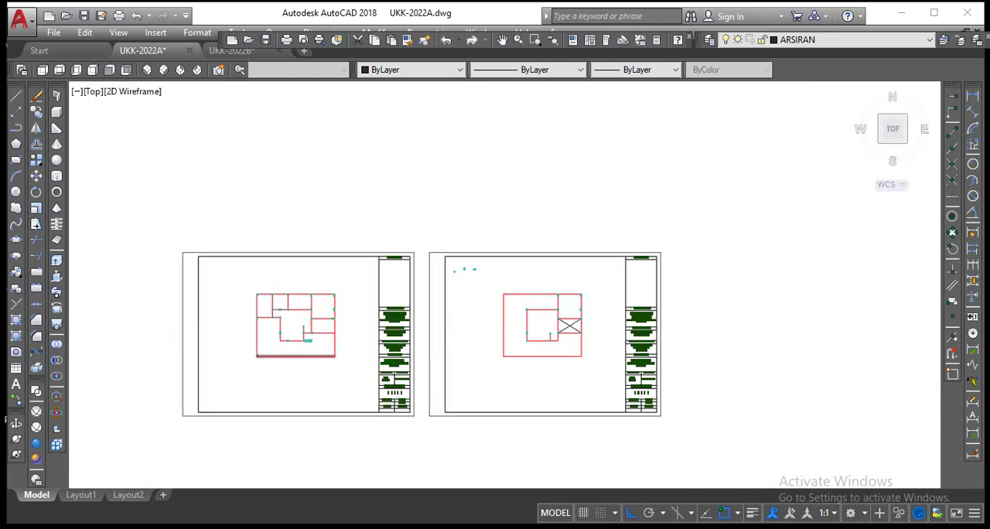
Examine the column and wall layouts of both sheets' floor plans, comparing the first sheet's rooms closely
scroll(277, 353, up, 5)
middle_drag(276, 350, 300, 361)
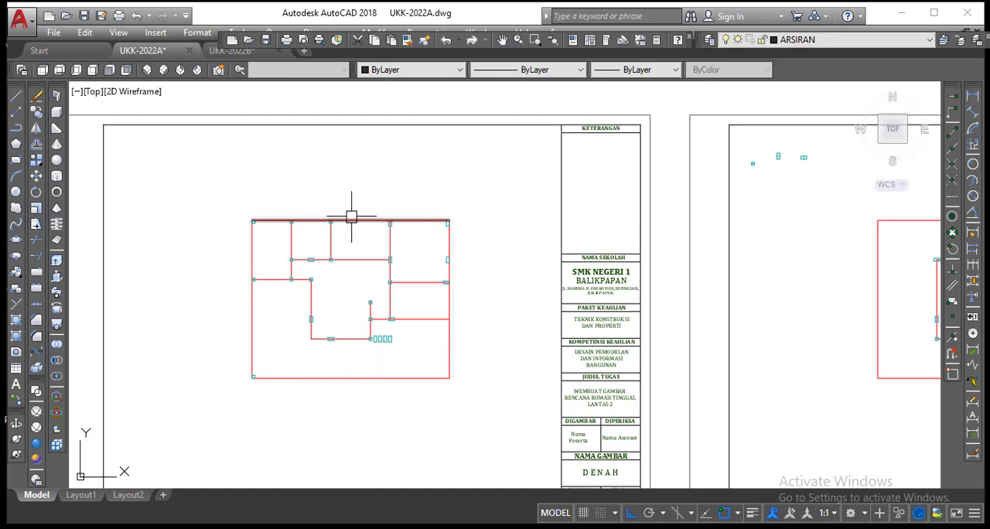
scroll(353, 232, down, 4)
scroll(607, 269, up, 2)
scroll(607, 268, up, 4)
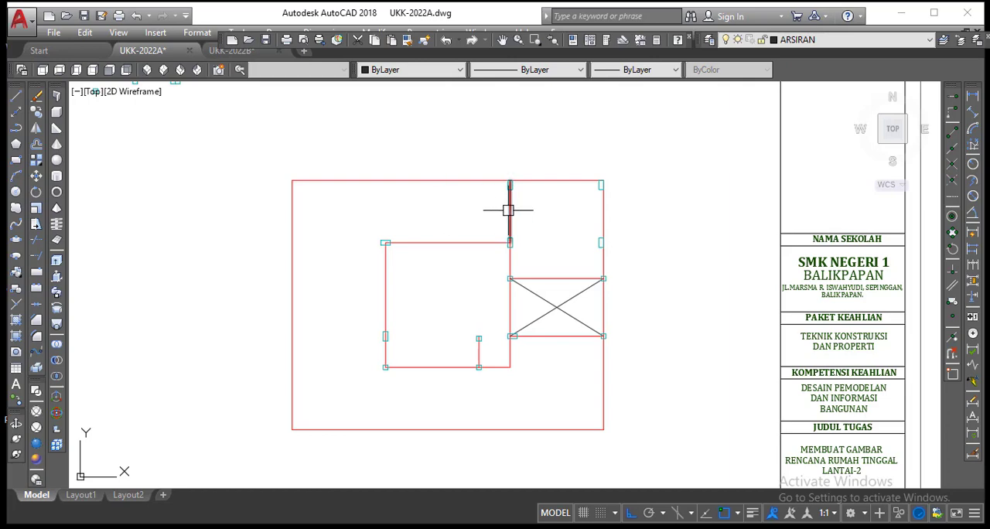
scroll(612, 206, down, 2)
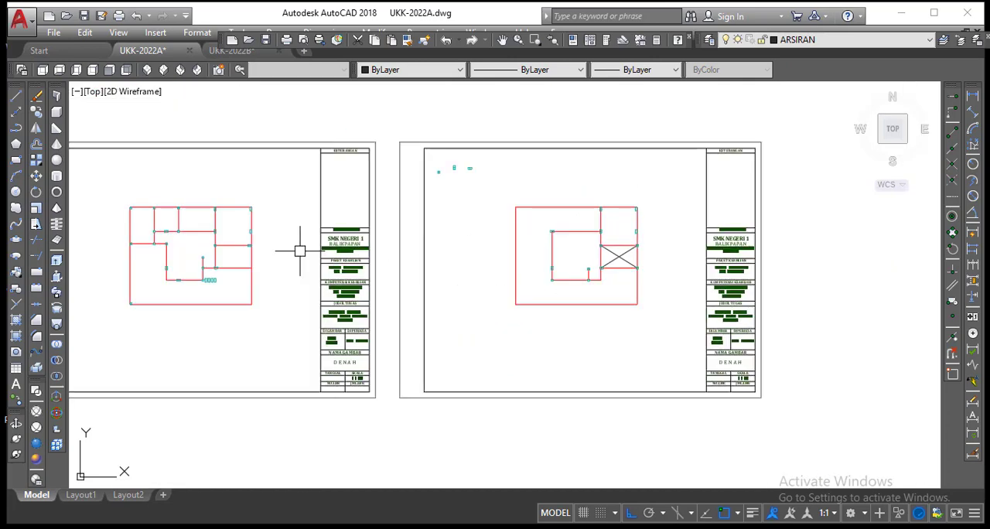
scroll(298, 248, up, 1)
middle_drag(298, 248, 469, 280)
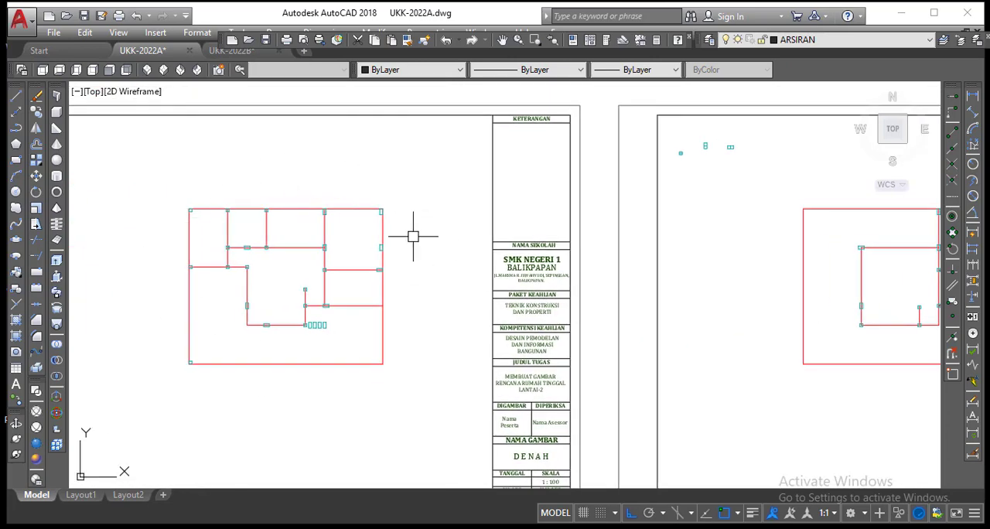
scroll(194, 233, up, 3)
middle_drag(201, 243, 263, 212)
scroll(312, 224, down, 2)
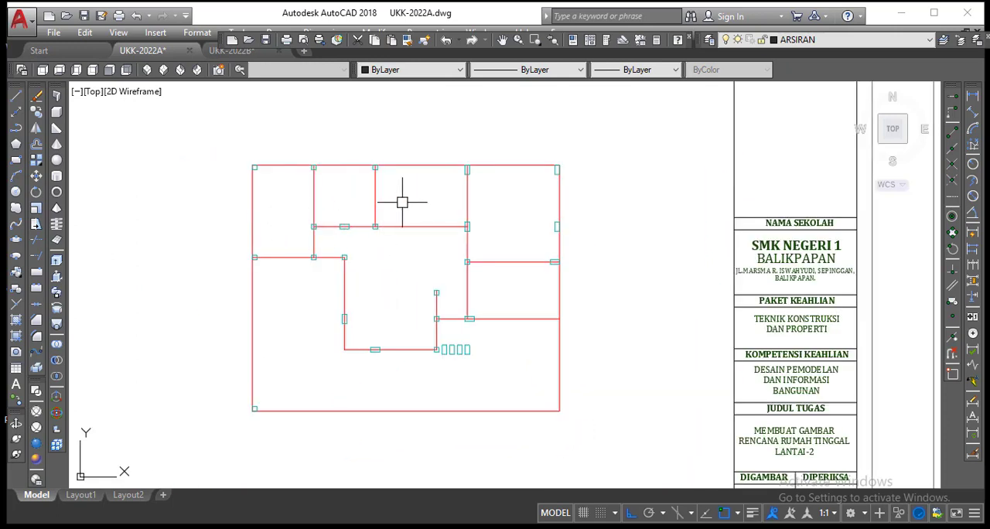
scroll(402, 202, up, 2)
scroll(403, 199, down, 2)
middle_drag(402, 200, 433, 241)
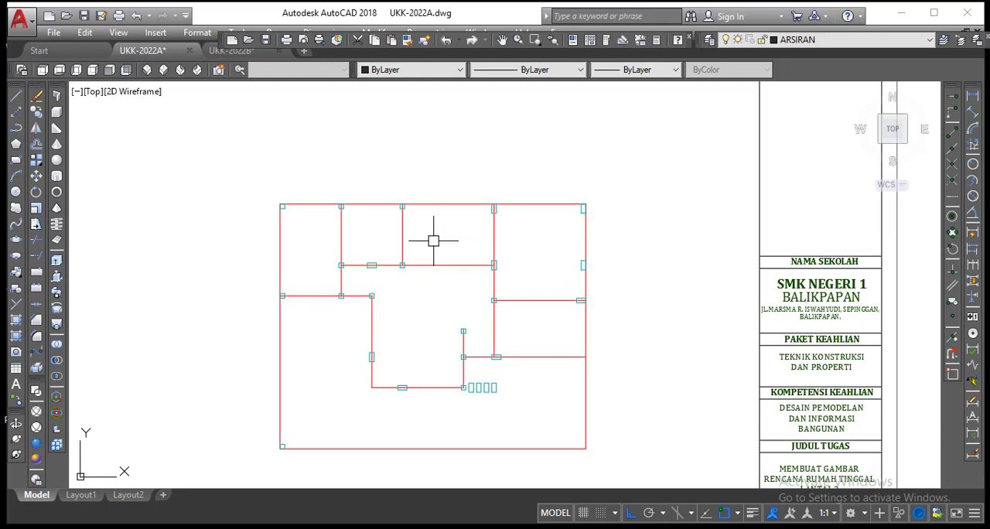
scroll(304, 200, up, 3)
scroll(314, 219, down, 3)
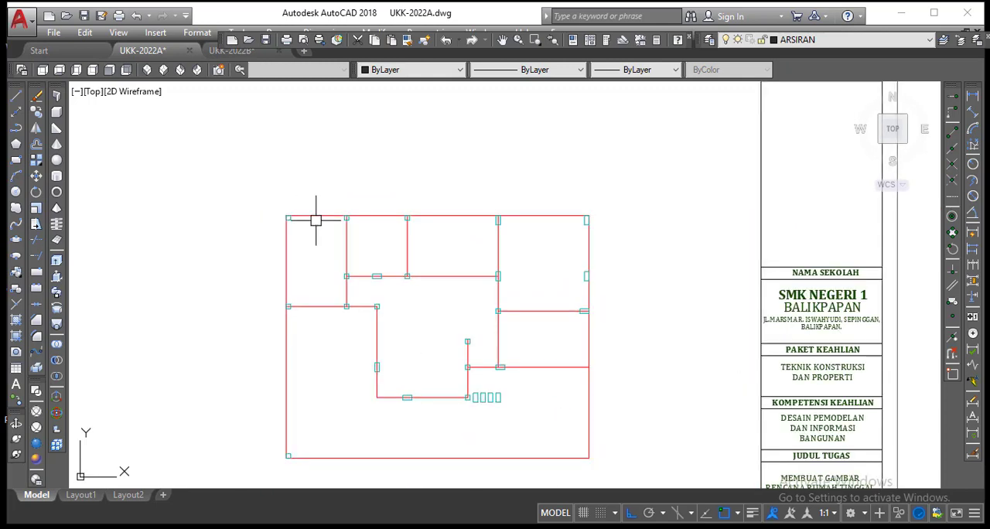
scroll(404, 232, down, 1)
middle_drag(406, 233, 446, 244)
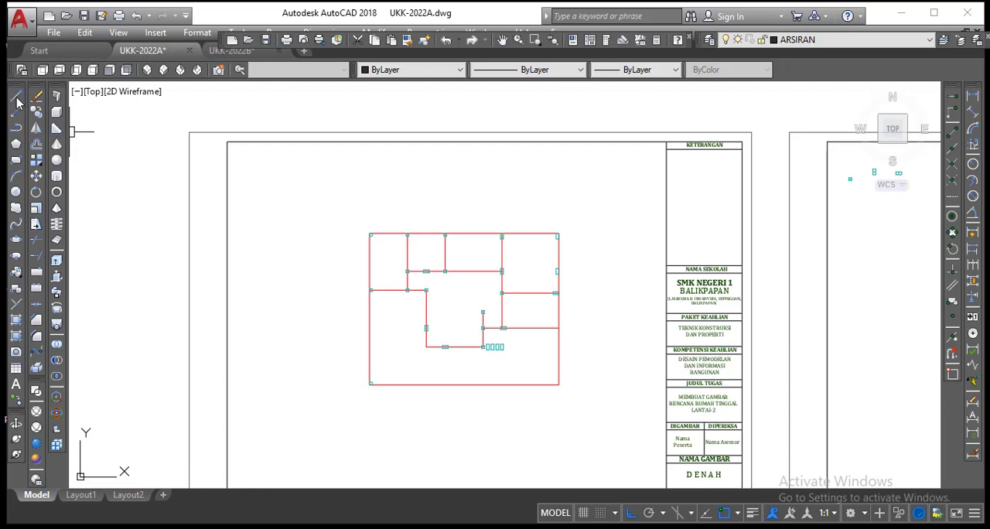
Draw a vertical line about 70 units long in the empty space beside the first sheet's floor plan
click(16, 98)
scroll(247, 204, up, 2)
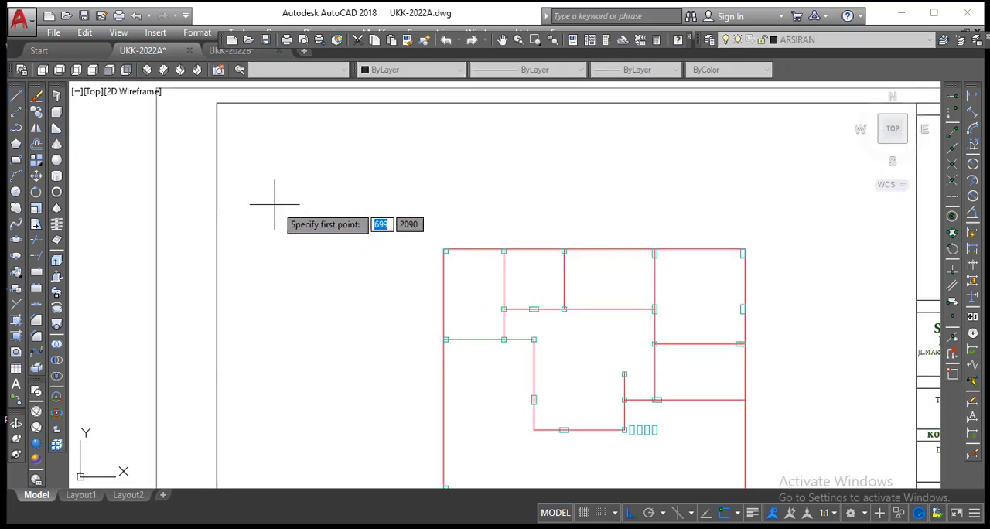
scroll(342, 265, up, 2)
click(267, 207)
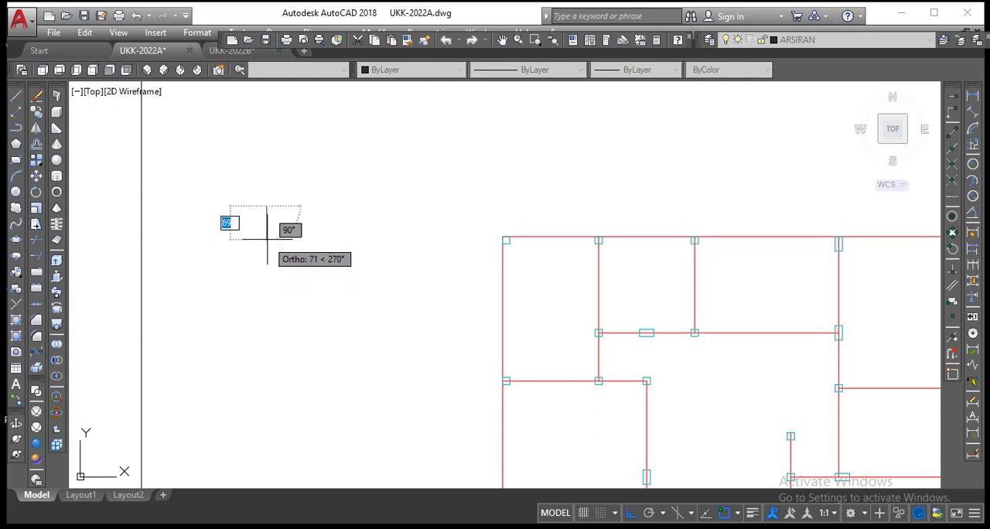
click(267, 239)
right_click(265, 237)
click(298, 247)
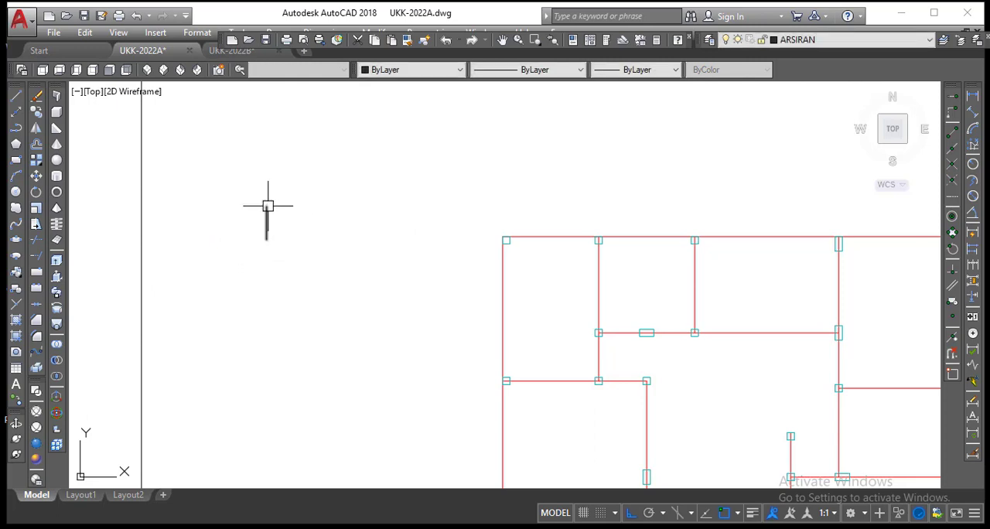
Offset the vertical line 15 units to its right to form the wall's second face
scroll(265, 206, up, 5)
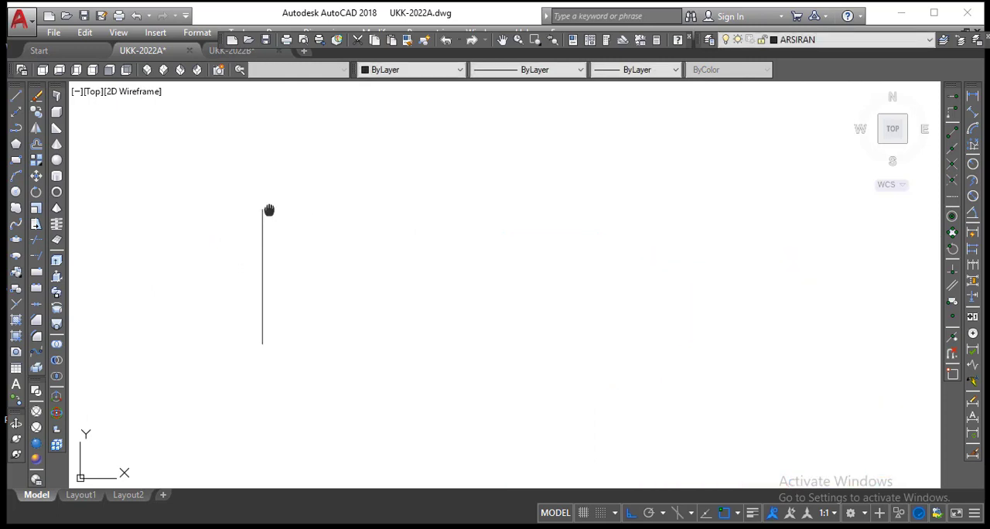
click(36, 145)
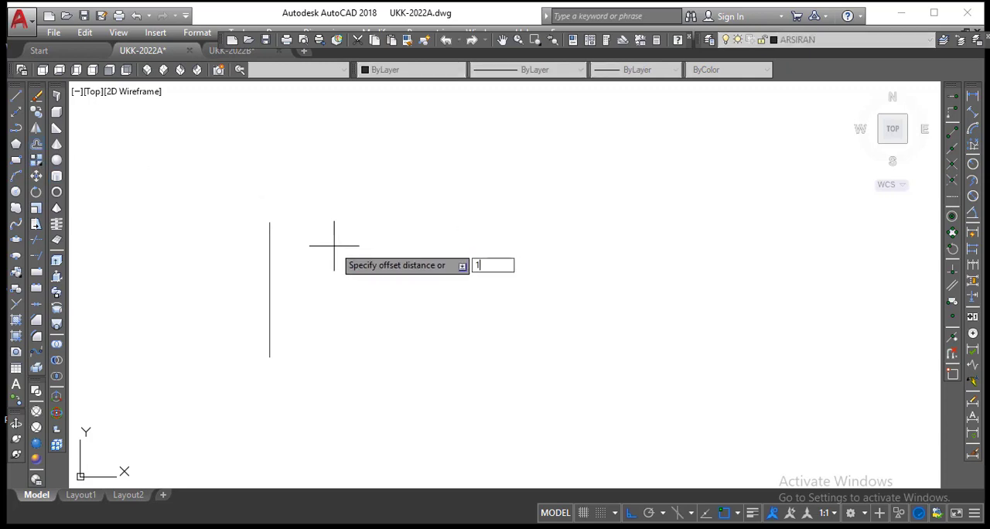
text(15)
key(Return)
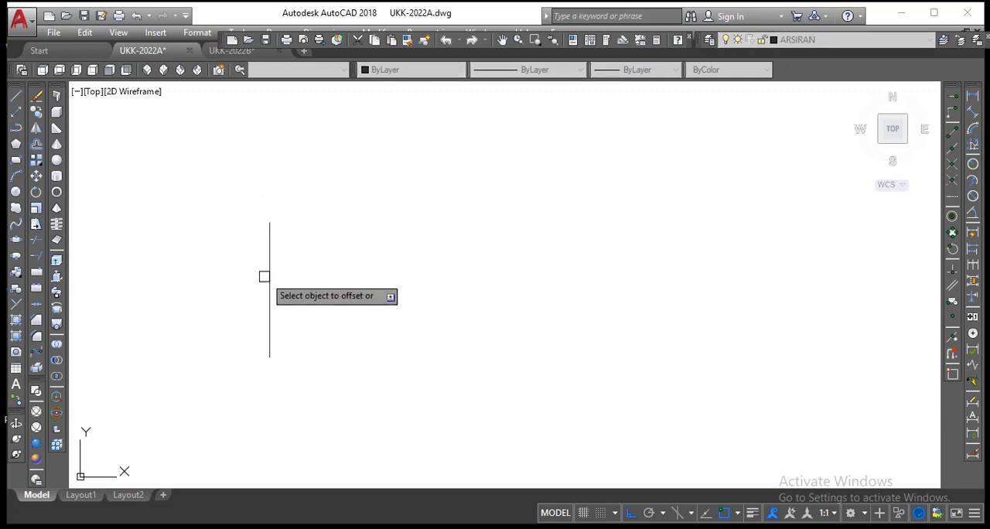
click(269, 277)
click(297, 237)
right_click(310, 203)
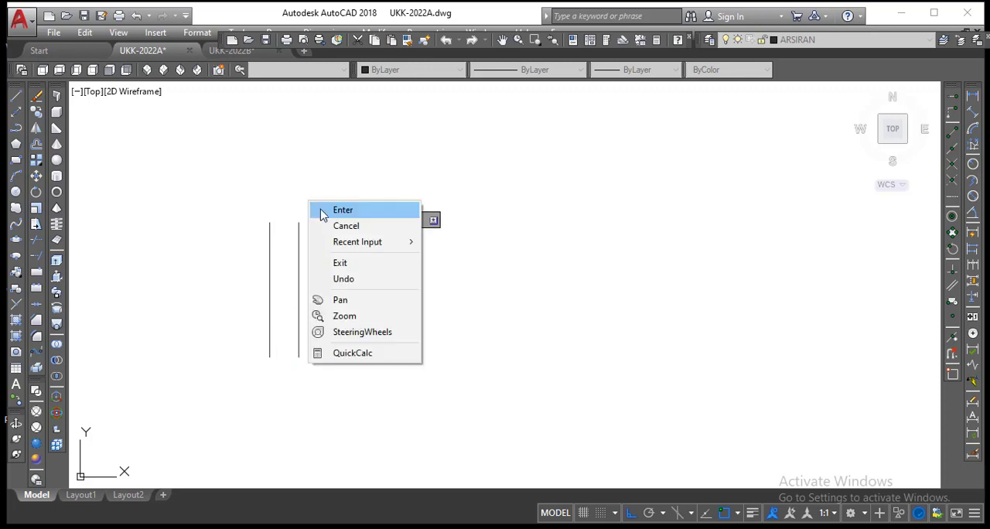
click(323, 210)
Offset the left and right wall lines 2 units outward or inward as needed to form paired plaster and wall lines
right_click(279, 178)
click(291, 190)
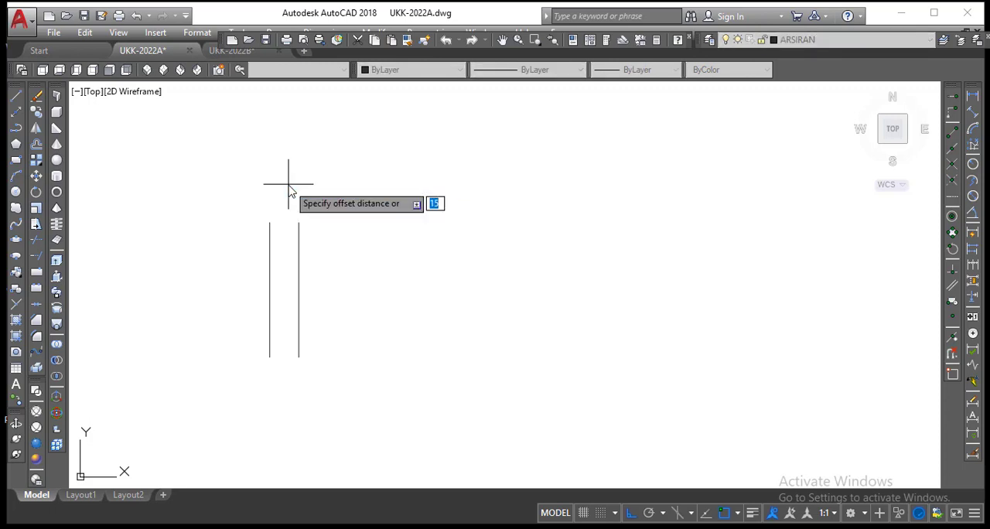
text(2)
key(Return)
click(270, 228)
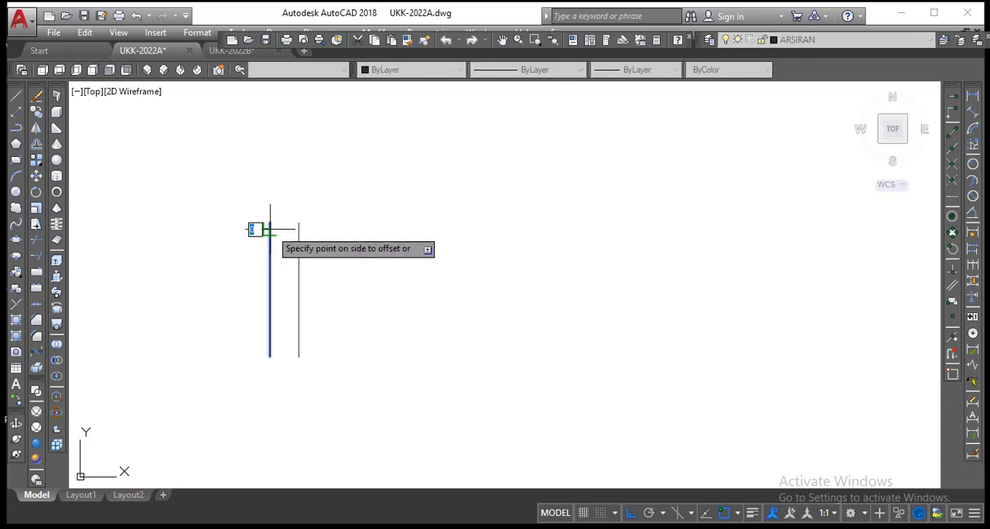
click(258, 229)
click(299, 225)
click(299, 226)
right_click(238, 166)
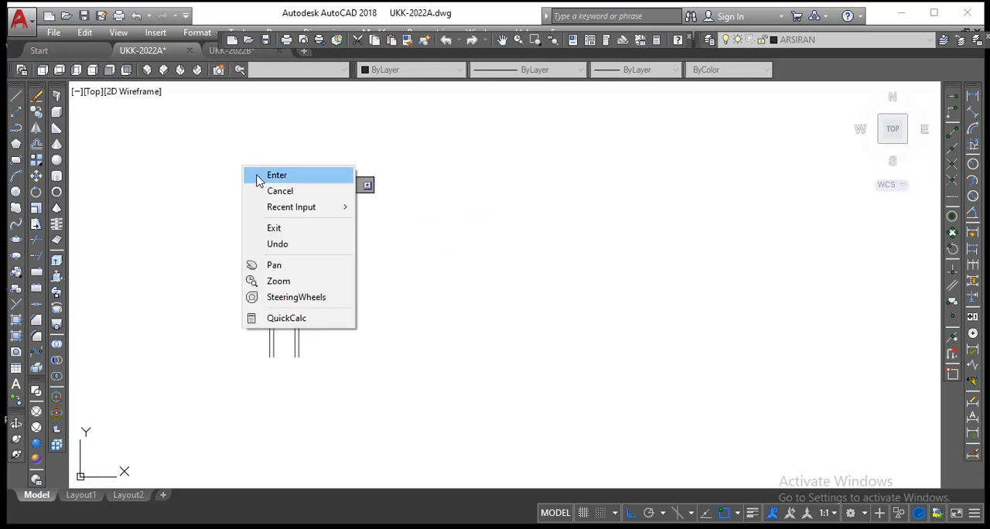
click(261, 174)
Assign the two outer wall lines to layer DINDING-1 and the two inner lines to layer DINDING-2
scroll(269, 229, up, 2)
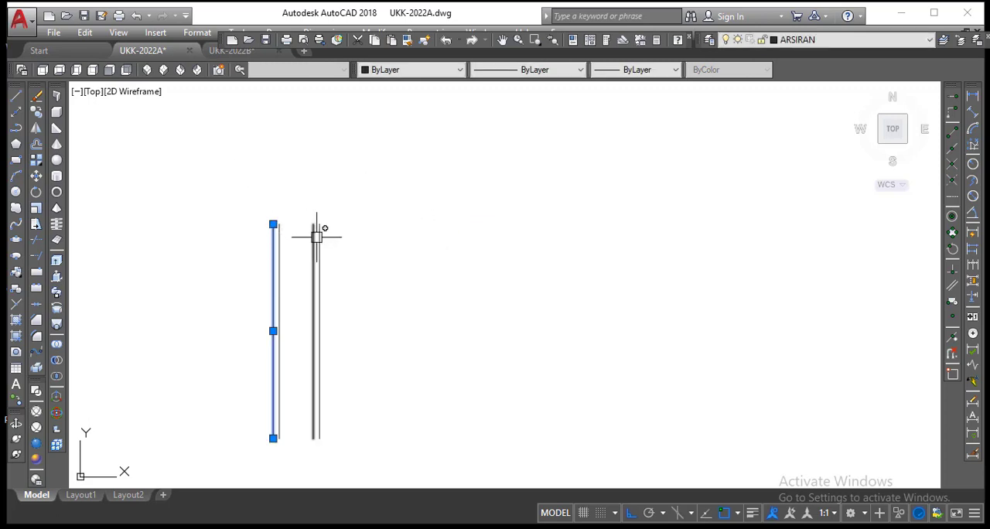
click(801, 40)
click(809, 112)
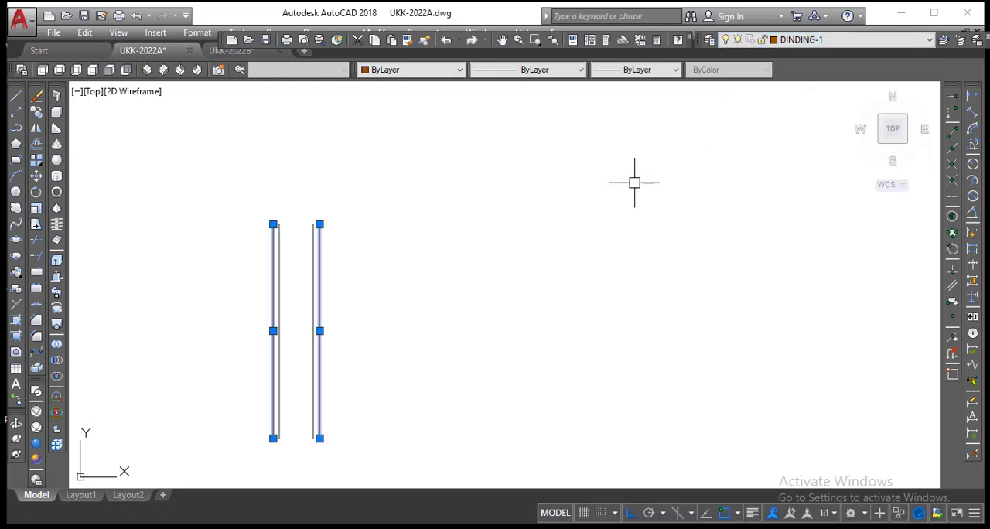
key(Escape)
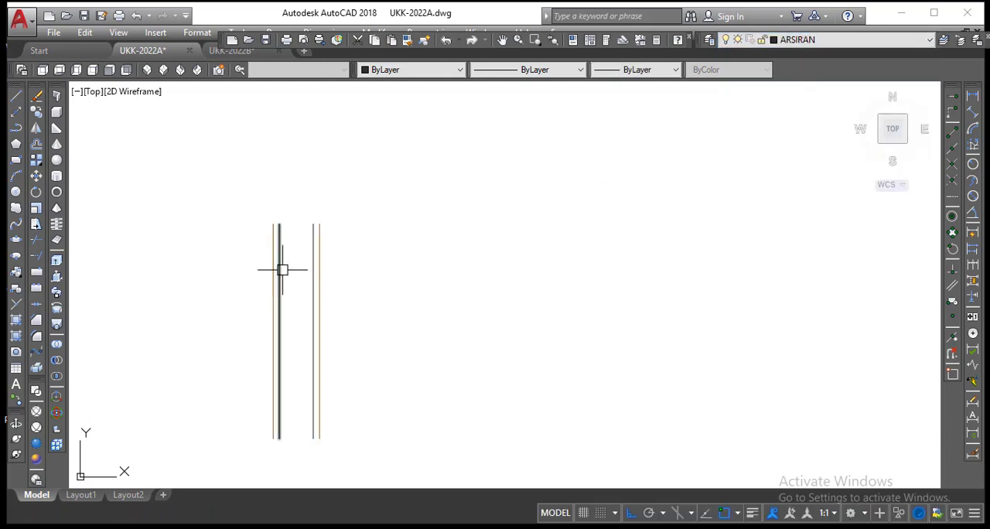
click(862, 40)
click(829, 123)
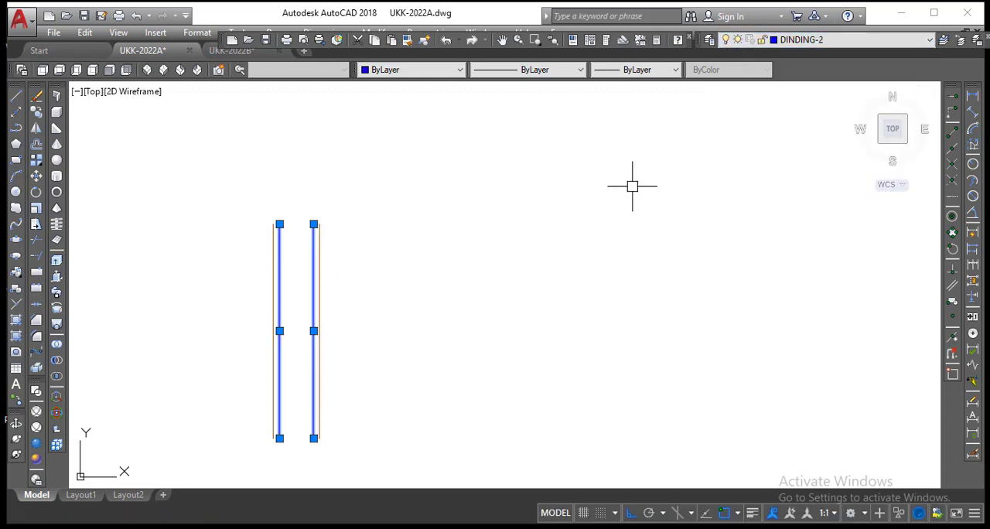
key(Escape)
Copy the four-line vertical wall segment a short distance horizontally to its right
scroll(464, 230, down, 4)
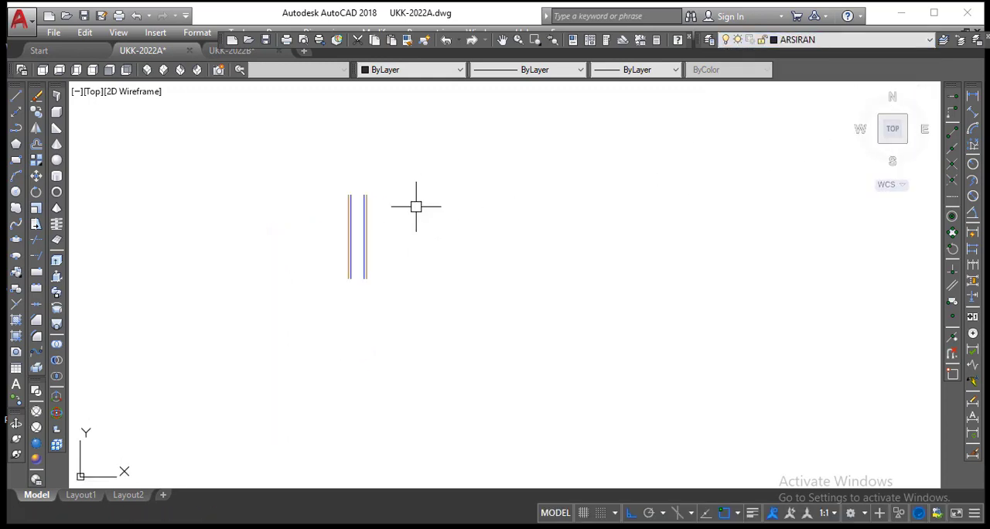
scroll(416, 207, down, 2)
middle_drag(416, 207, 324, 206)
scroll(324, 205, up, 2)
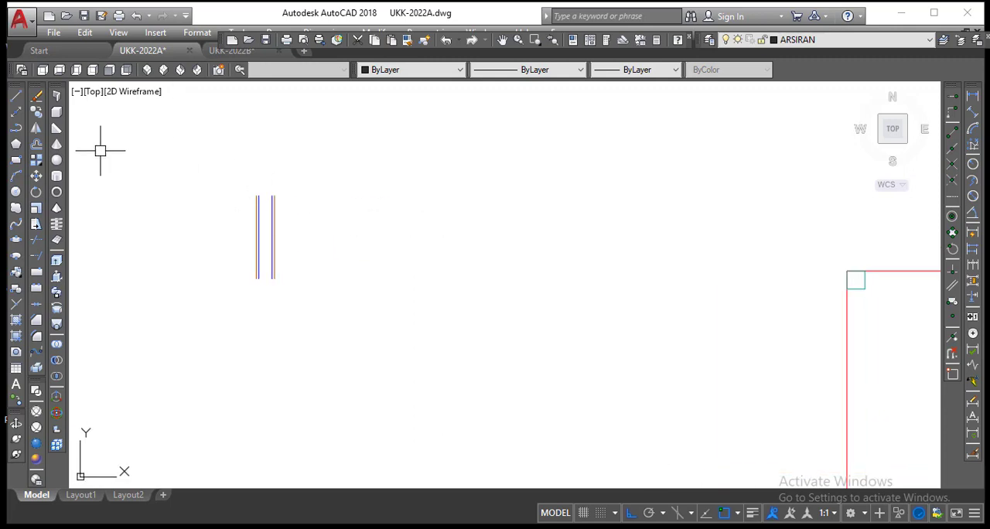
click(36, 114)
click(207, 149)
click(334, 305)
key(Return)
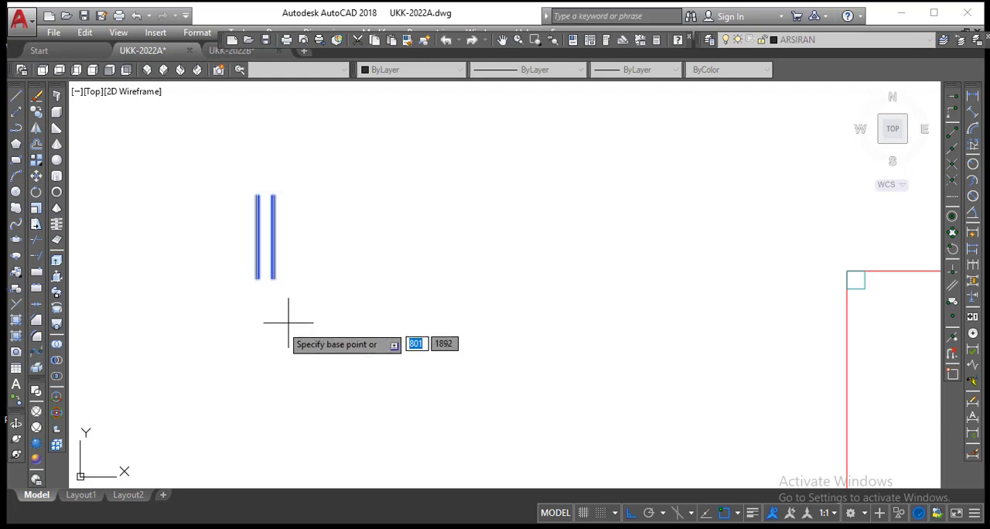
click(257, 326)
click(416, 326)
right_click(453, 323)
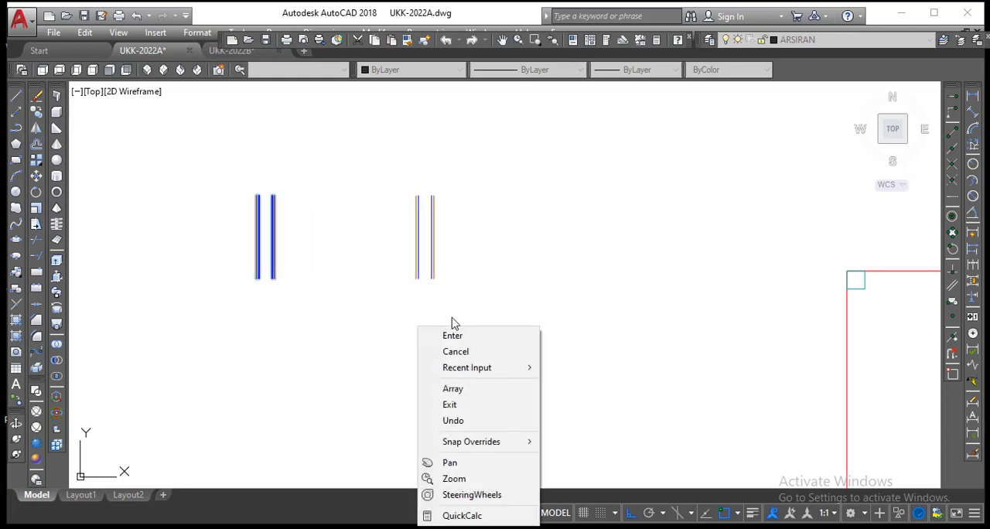
click(453, 336)
Rotate the copied wall segment to a horizontal orientation
scroll(327, 250, down, 2)
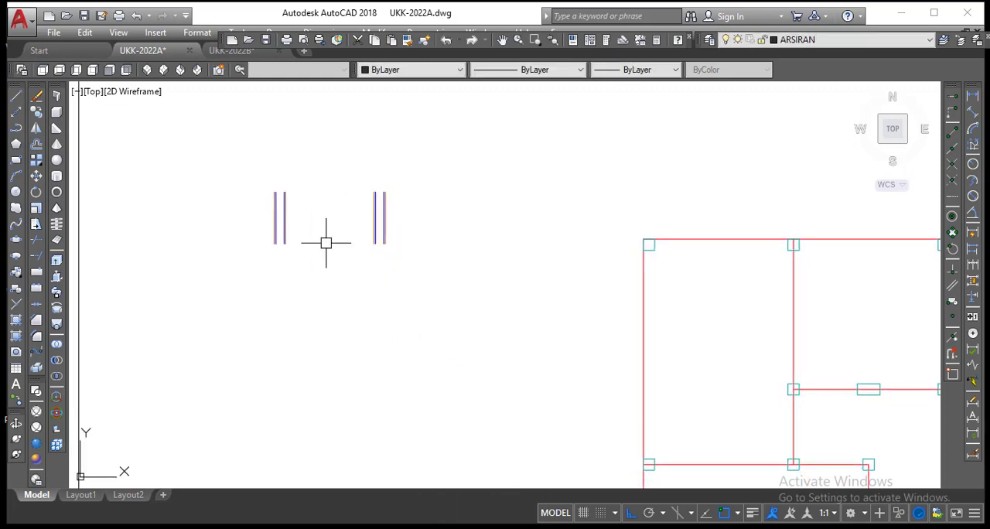
click(36, 192)
click(358, 168)
click(428, 289)
key(Return)
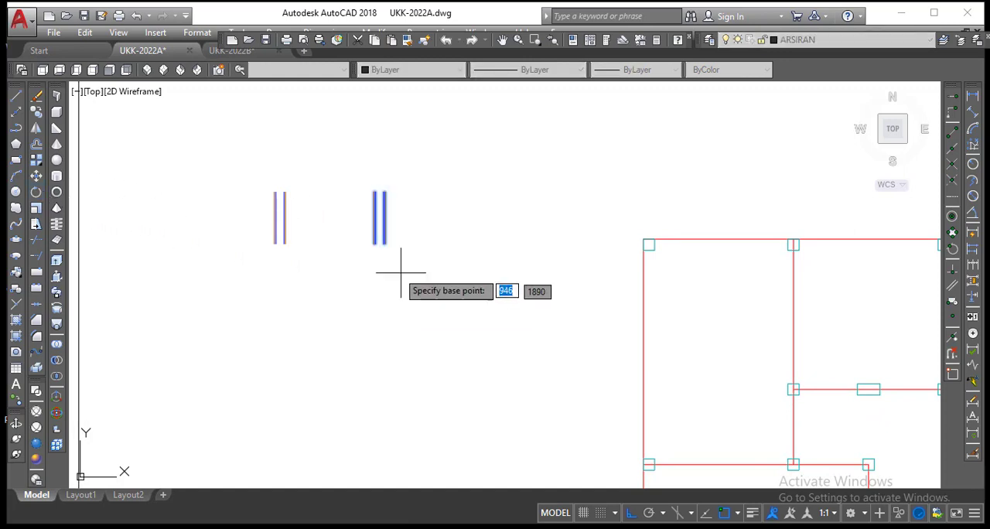
click(389, 302)
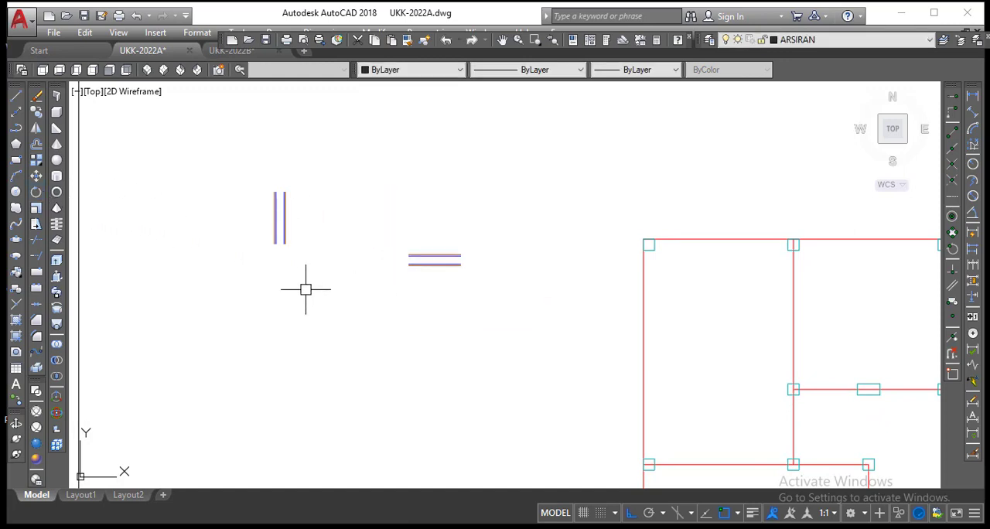
Copy the four-line horizontal wall segment from its upper-left endpoint to the upper-right corners of the first two columns along the plan's top edge
scroll(306, 290, down, 2)
middle_drag(296, 285, 228, 251)
scroll(228, 250, down, 2)
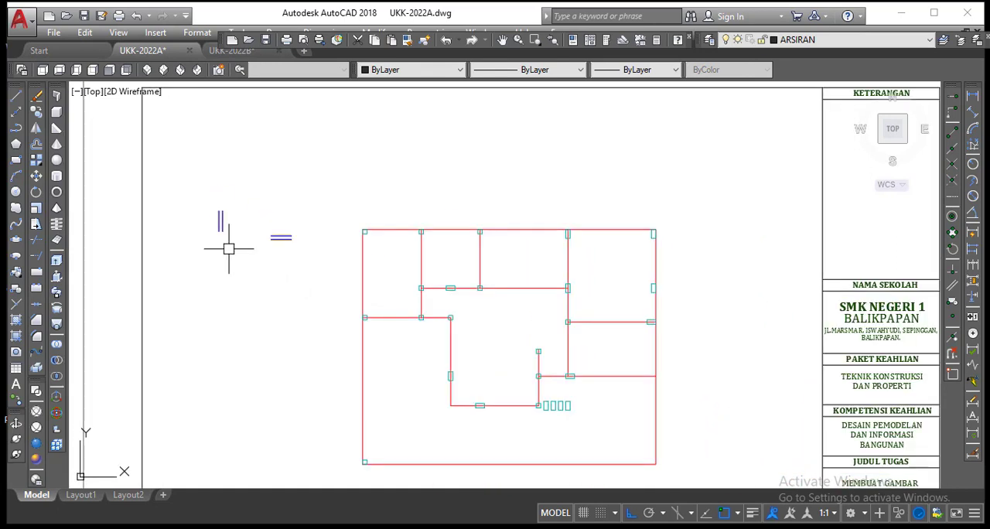
scroll(228, 246, up, 2)
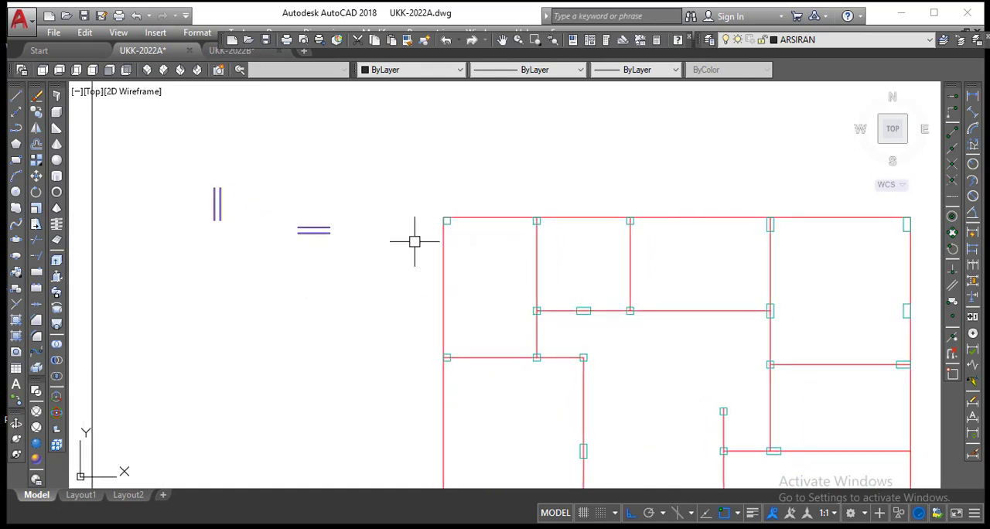
scroll(414, 241, down, 2)
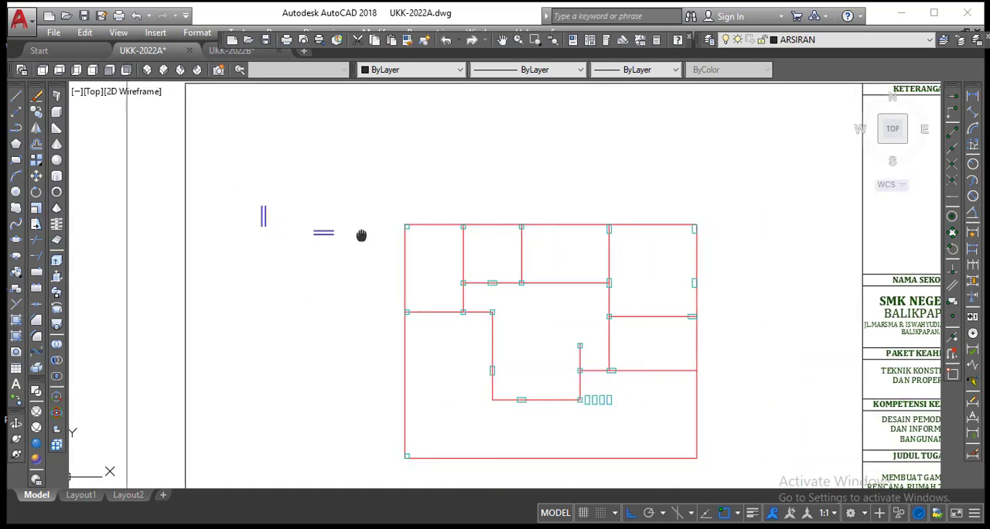
click(39, 113)
click(286, 223)
click(354, 261)
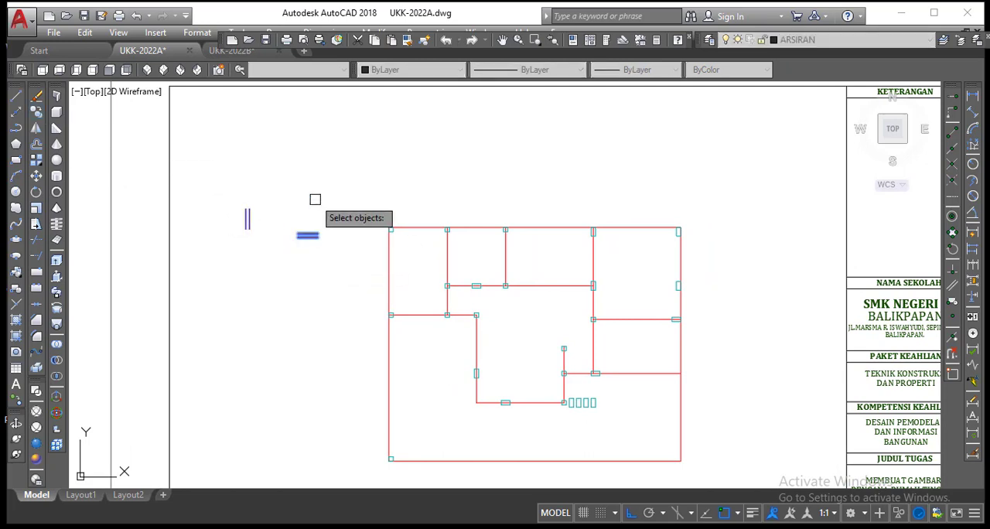
key(Return)
scroll(305, 212, up, 5)
click(225, 375)
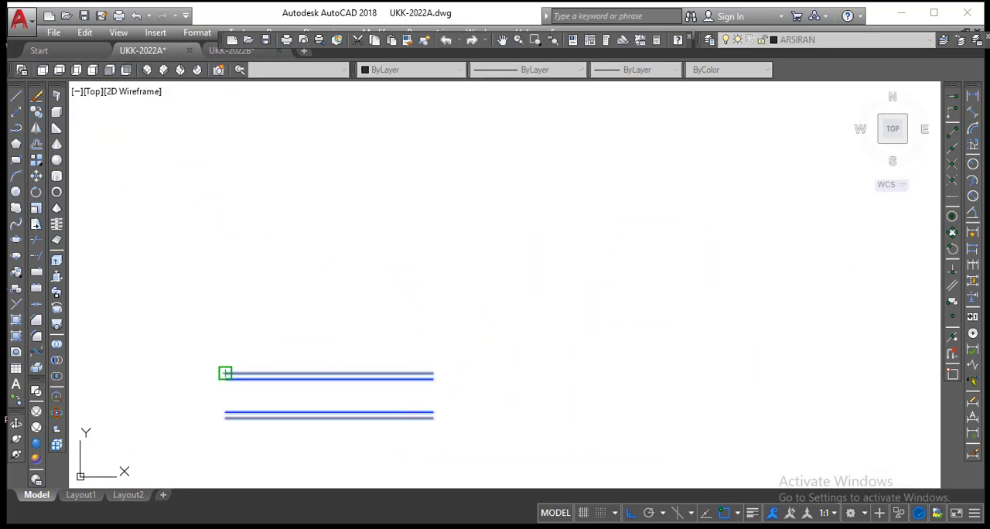
scroll(220, 306, down, 8)
scroll(383, 317, up, 3)
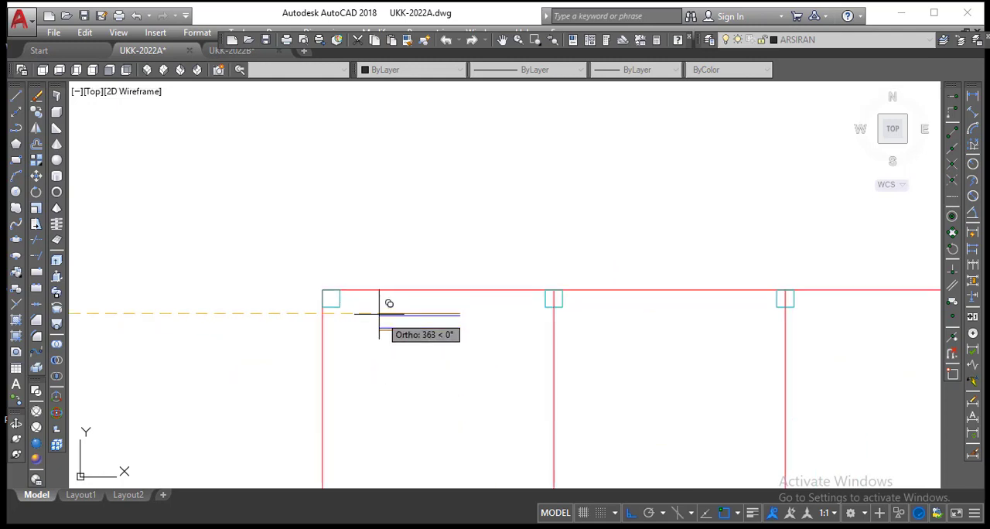
click(340, 292)
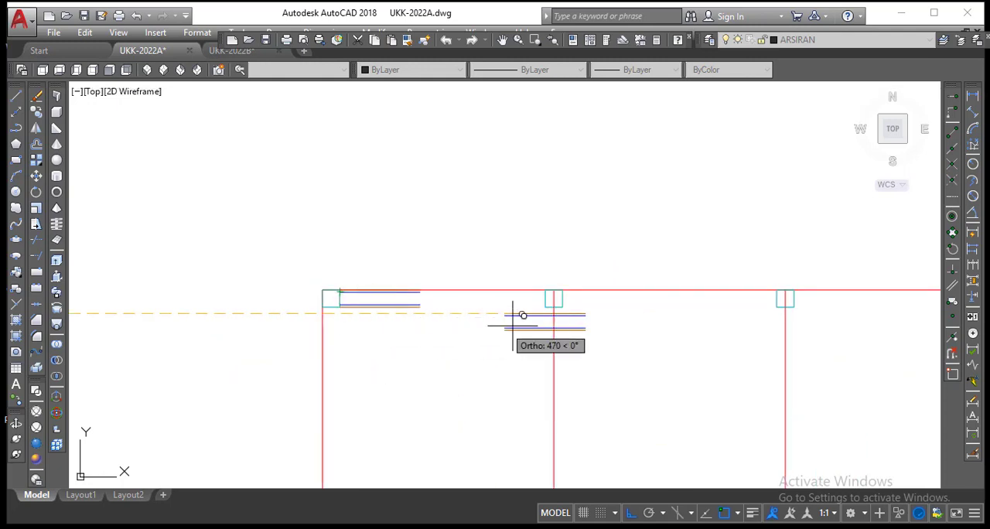
click(562, 290)
Place two more copies of the horizontal wall segment beside the third and fourth columns of the plan's top row
scroll(416, 283, down, 3)
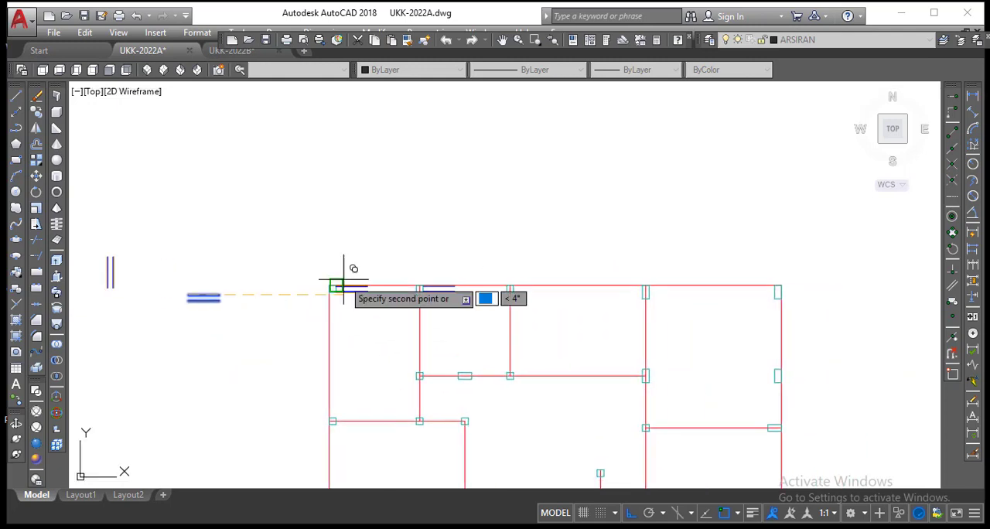
scroll(519, 270, up, 3)
click(505, 298)
scroll(487, 296, down, 3)
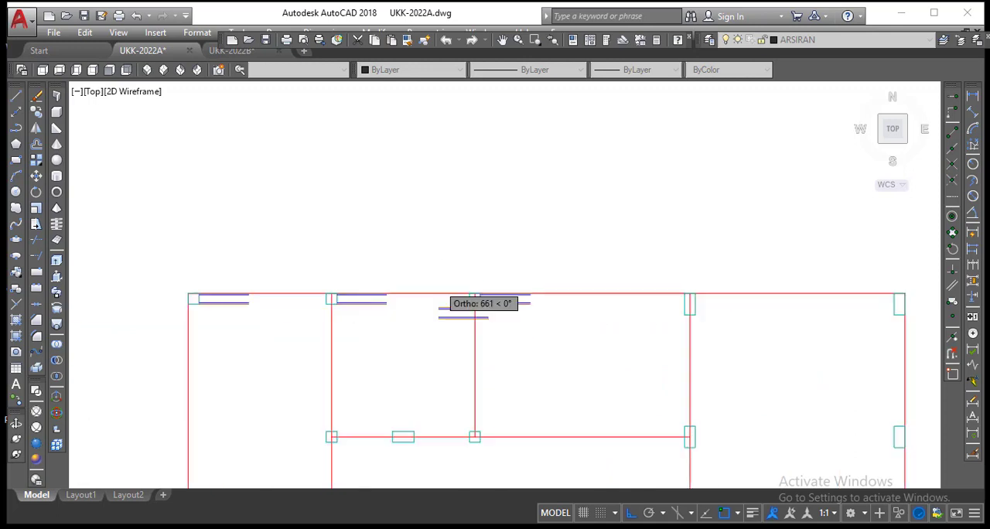
scroll(531, 294, up, 3)
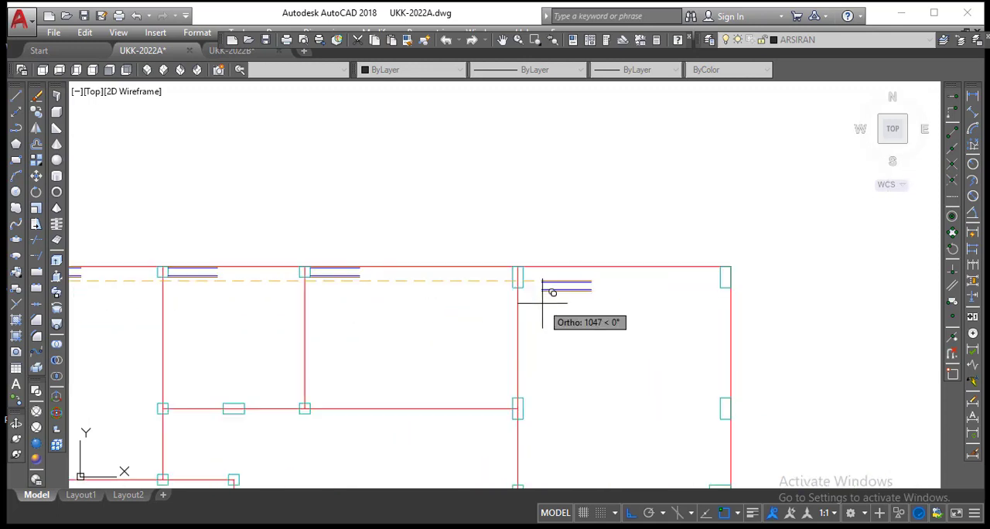
click(523, 267)
scroll(557, 240, down, 3)
Place copies of the horizontal wall segment beside the wide column and the next square column on the second column row
scroll(464, 255, up, 3)
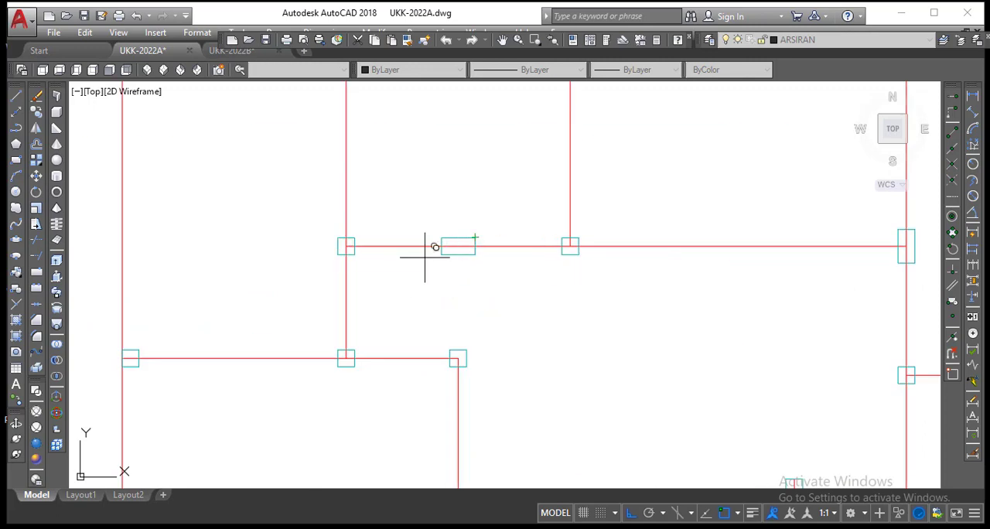
click(475, 238)
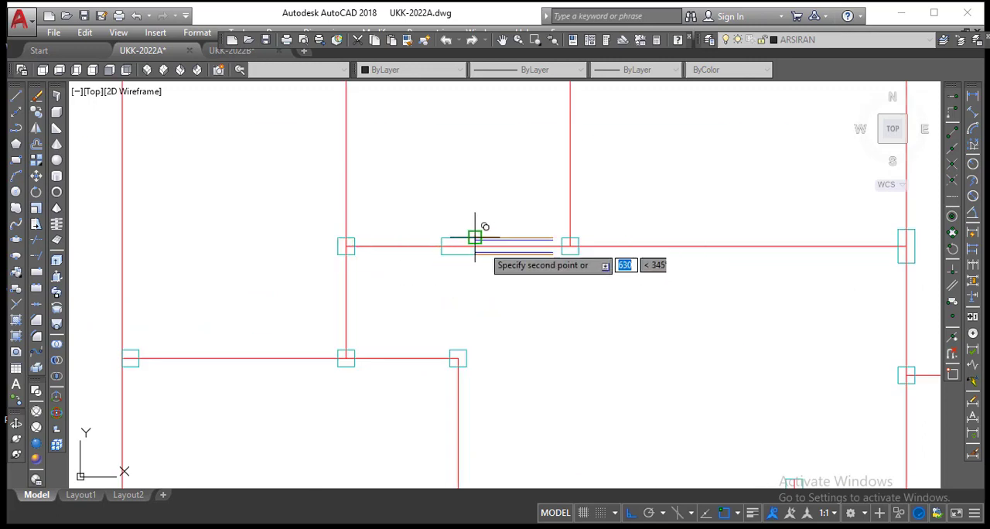
key(Escape)
scroll(475, 258, down, 2)
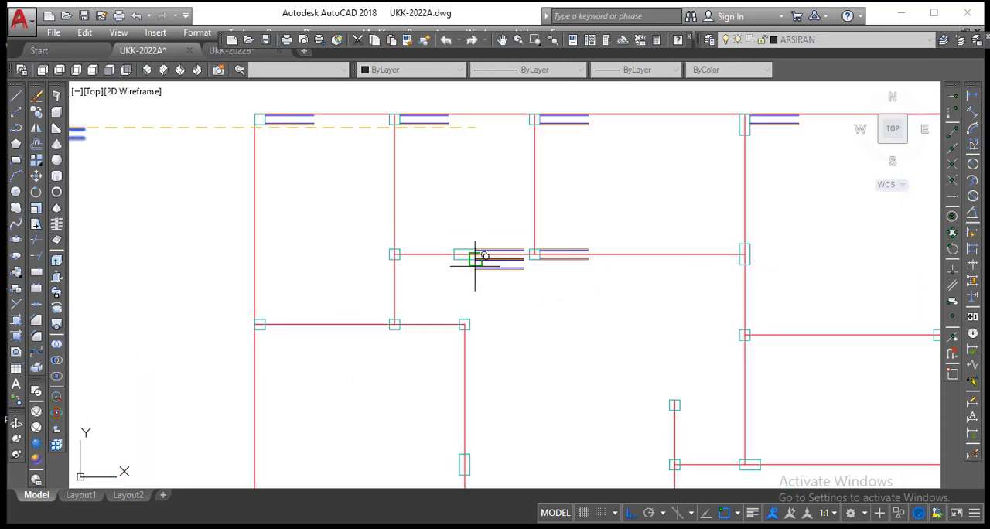
Place copies of the horizontal wall segment at the upper-right corners of the first two columns on the third column row
middle_drag(475, 258, 435, 219)
scroll(184, 258, up, 4)
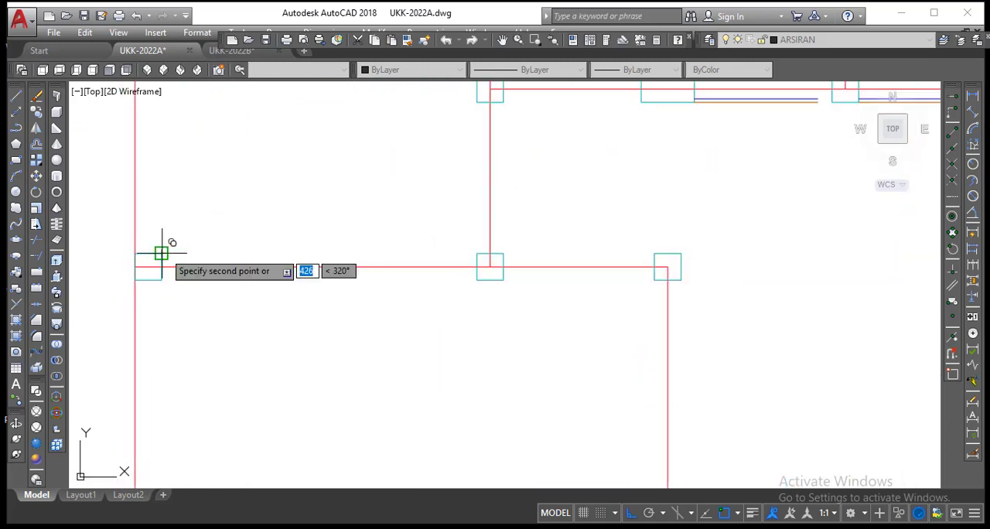
click(162, 254)
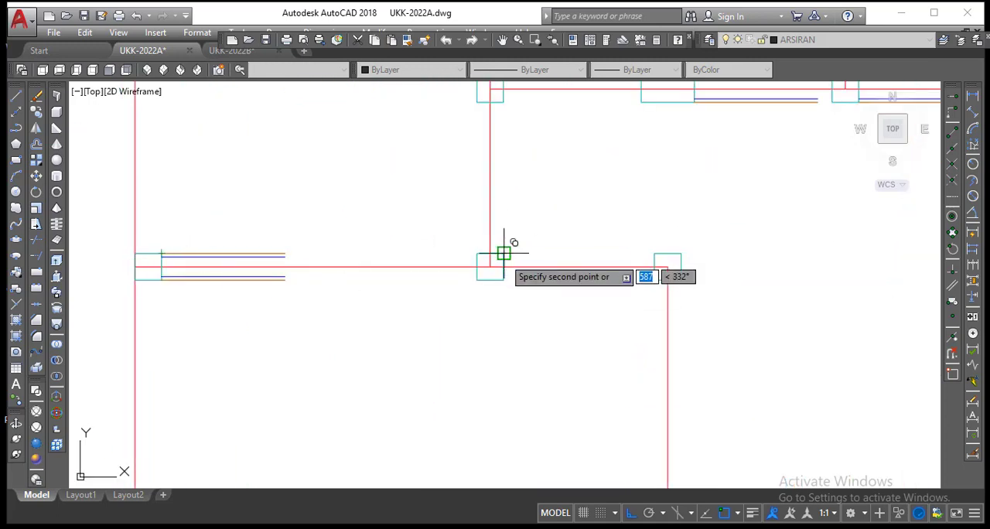
click(504, 253)
Place copies of the horizontal wall segment at the left column of the right-hand room's middle axis and the square column on the axis below
scroll(504, 256, down, 3)
middle_drag(376, 277, 338, 275)
scroll(338, 275, down, 2)
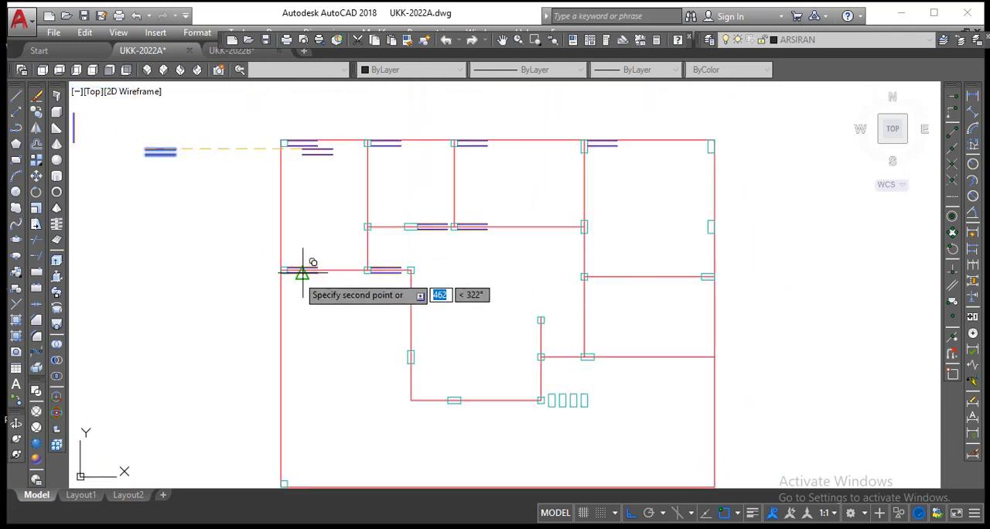
scroll(493, 257, up, 4)
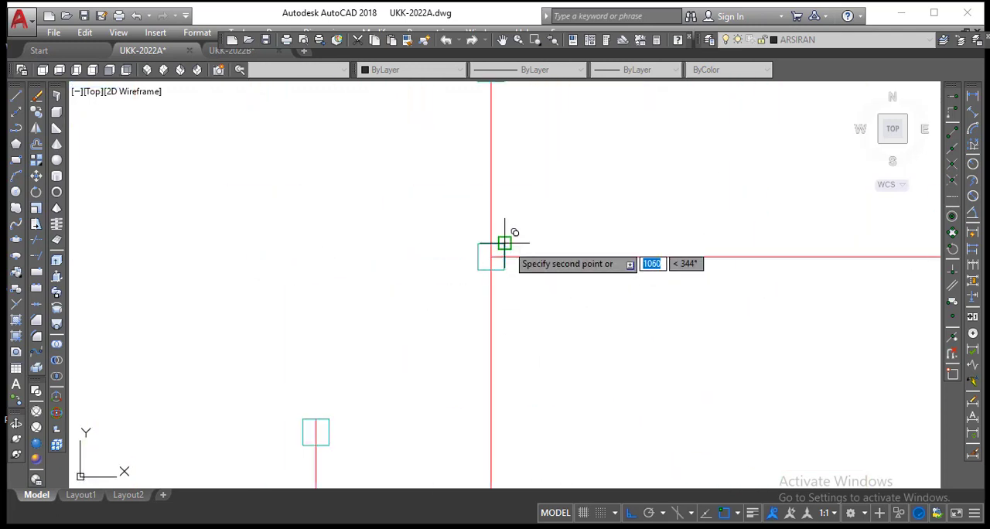
click(630, 224)
scroll(636, 247, down, 4)
middle_drag(639, 274, 625, 261)
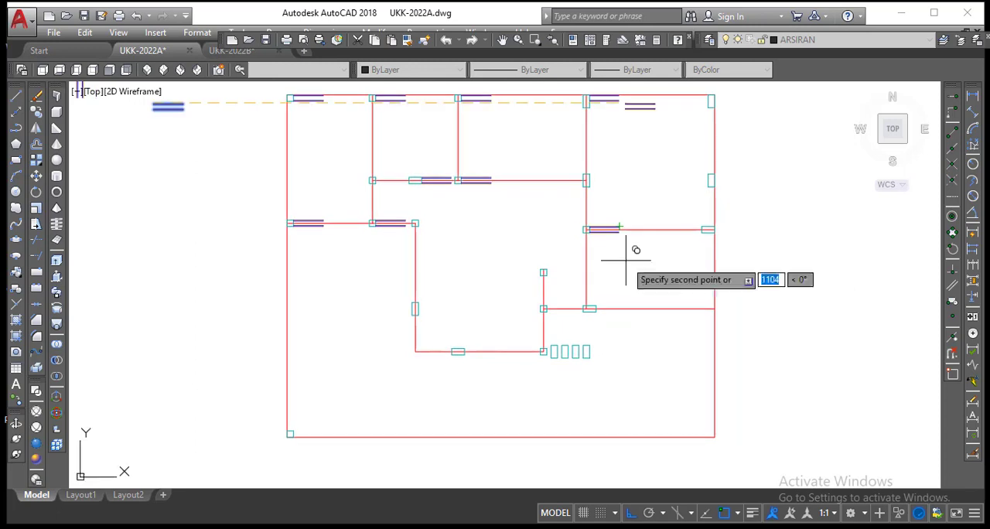
scroll(623, 274, up, 2)
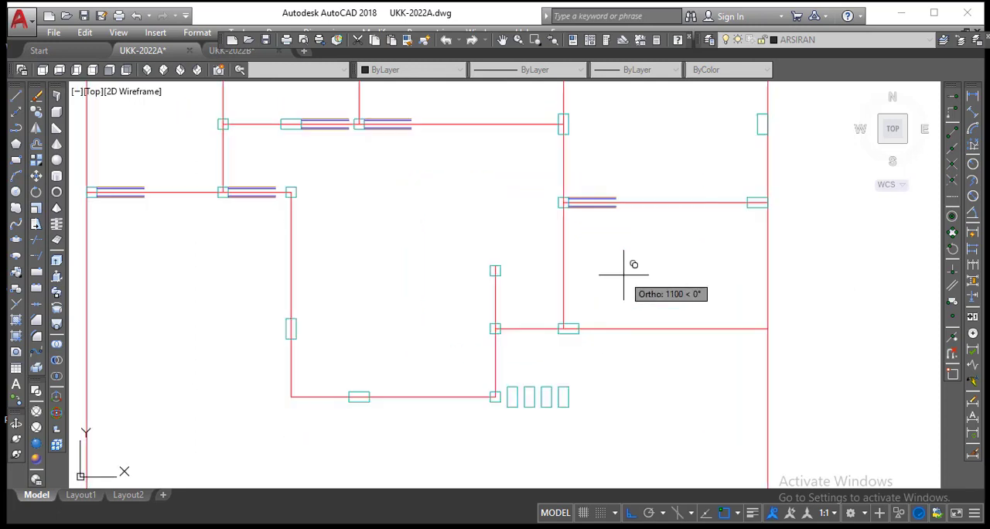
scroll(508, 354, up, 3)
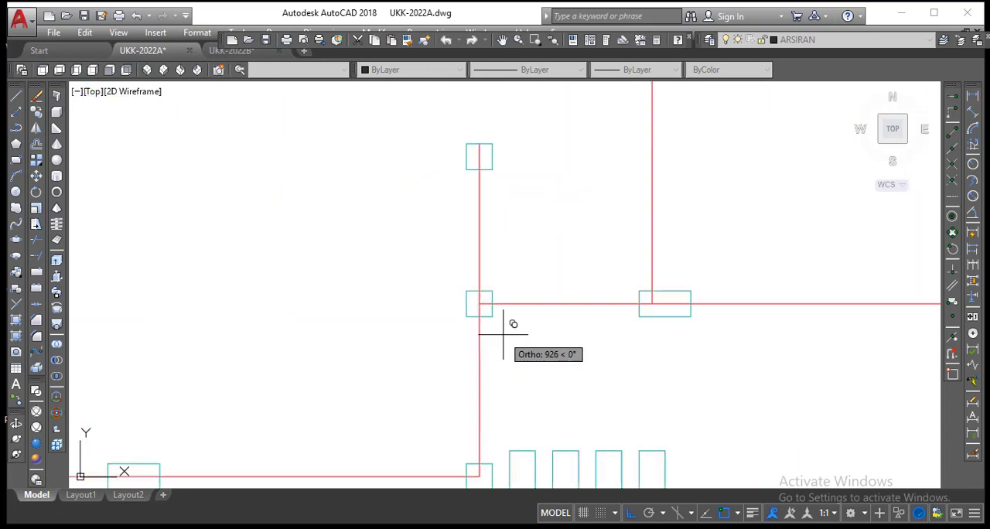
click(492, 293)
Place the last horizontal wall copies beside the wide columns on the lower-right axis and the bottom interior axis, and finish copying
scroll(545, 335, down, 3)
scroll(646, 321, up, 3)
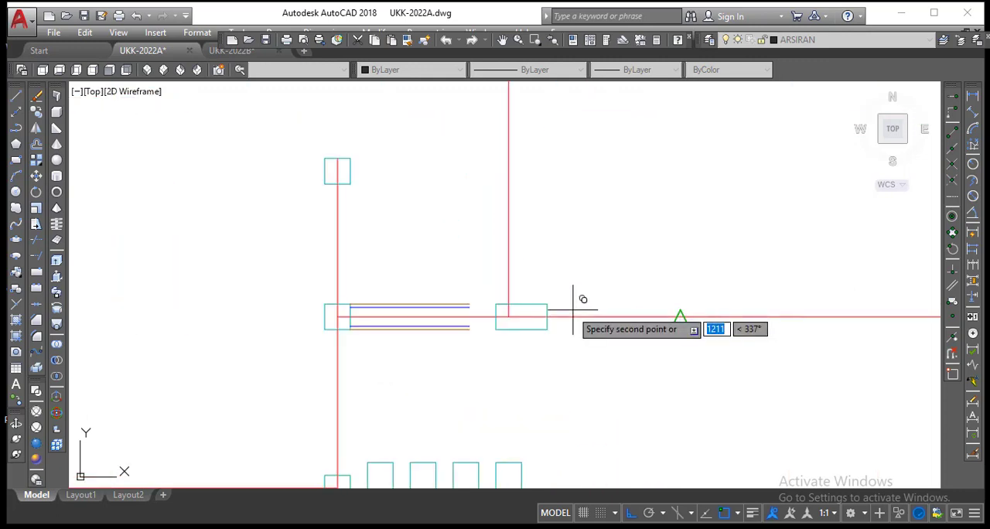
scroll(569, 313, down, 3)
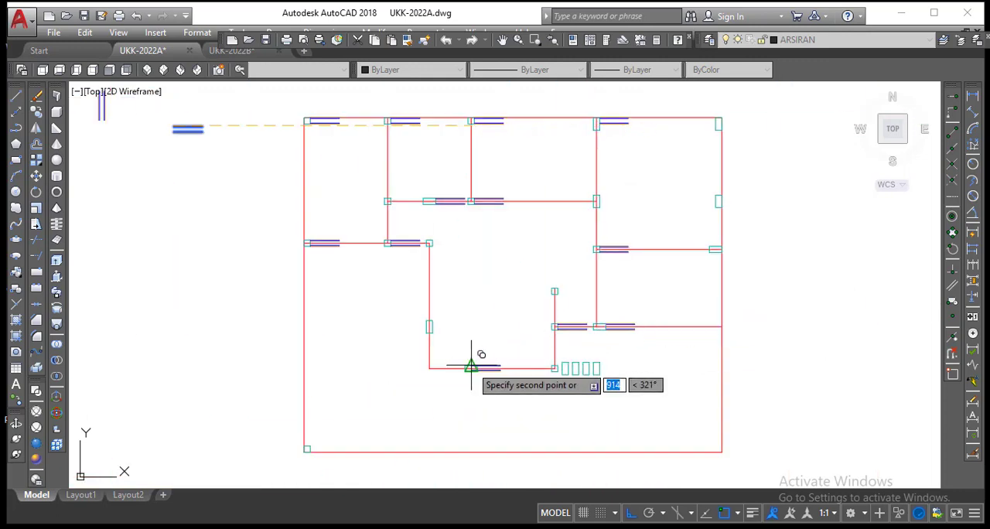
scroll(479, 349, up, 3)
click(447, 328)
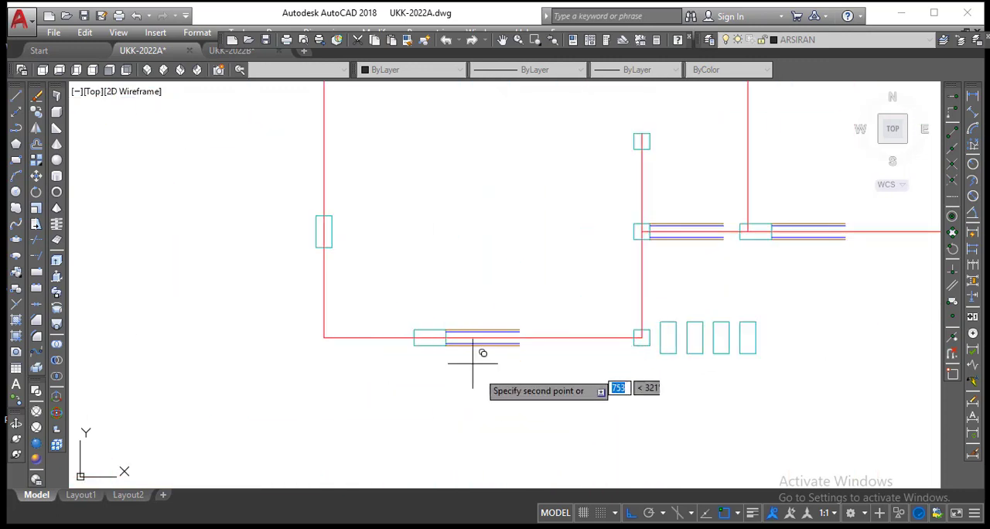
scroll(480, 349, down, 4)
right_click(481, 280)
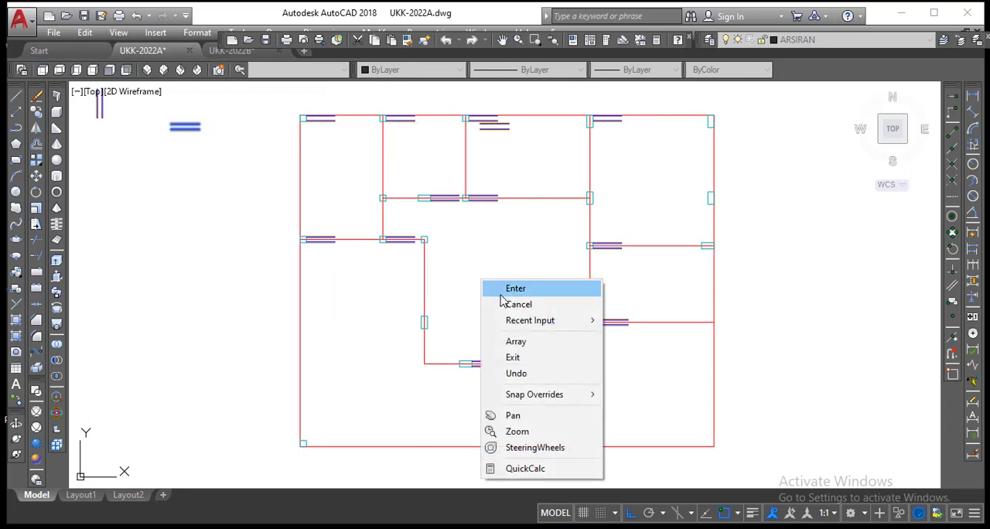
click(500, 292)
Turn off the AS-DINDING layer to hide the red wall axes
middle_drag(500, 289, 501, 349)
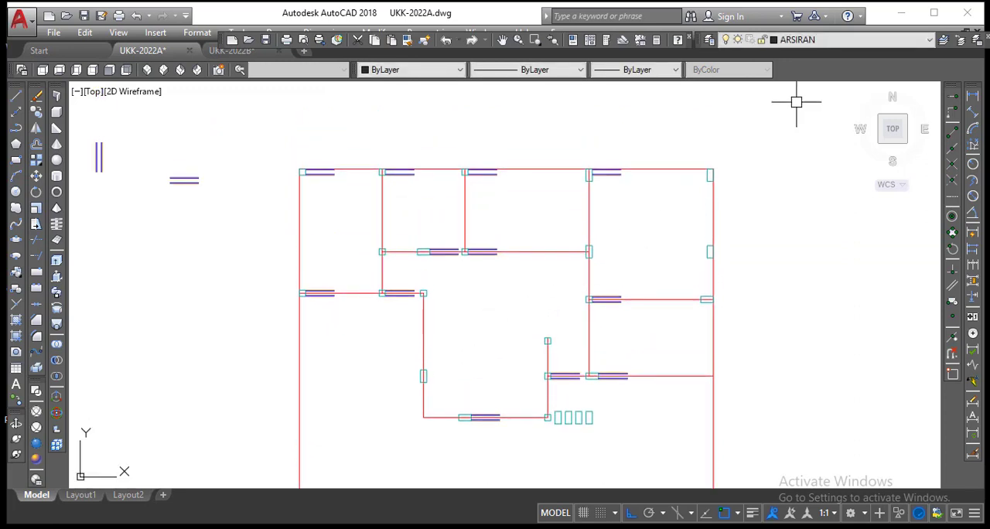
click(842, 44)
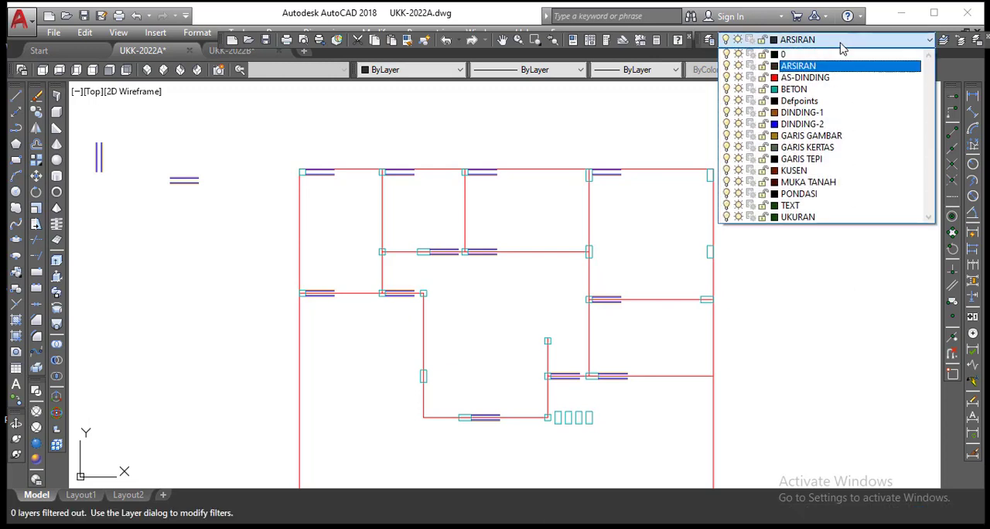
click(727, 77)
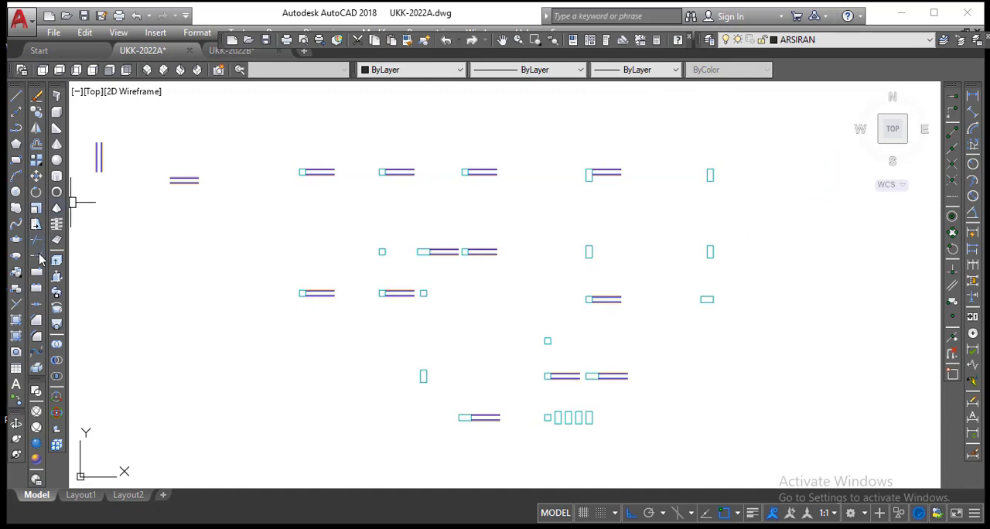
Extend the four wall segments along the plan's top row to their next columns, using all objects as boundaries
click(39, 256)
key(Return)
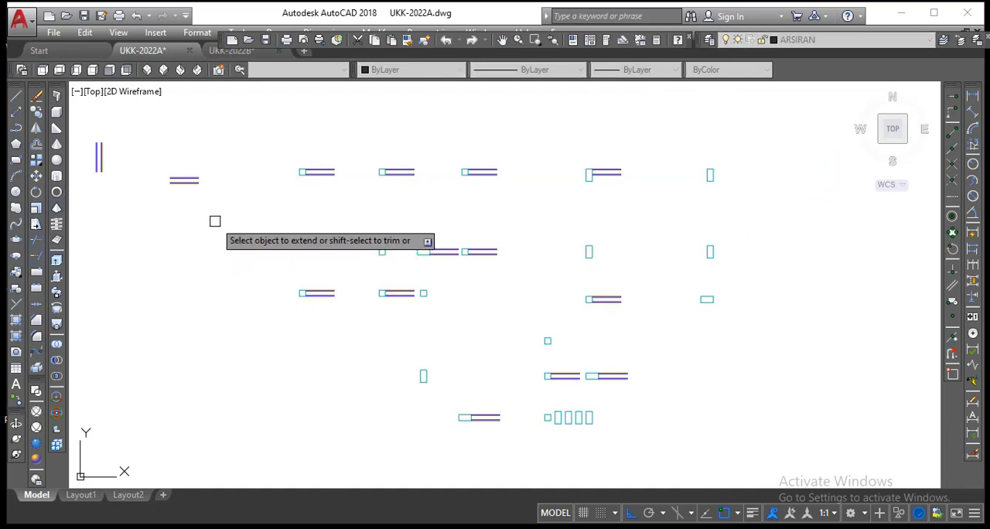
click(347, 194)
click(333, 150)
click(424, 188)
click(409, 154)
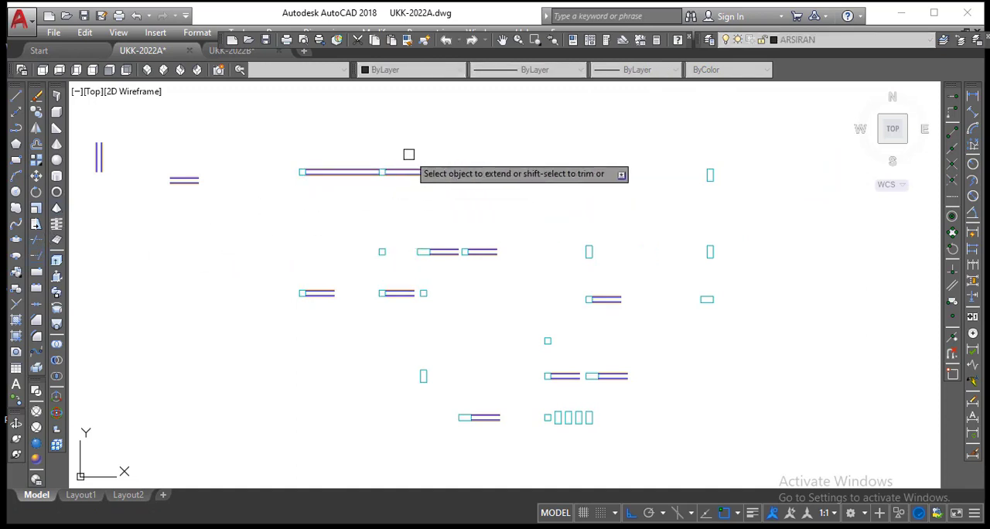
click(508, 178)
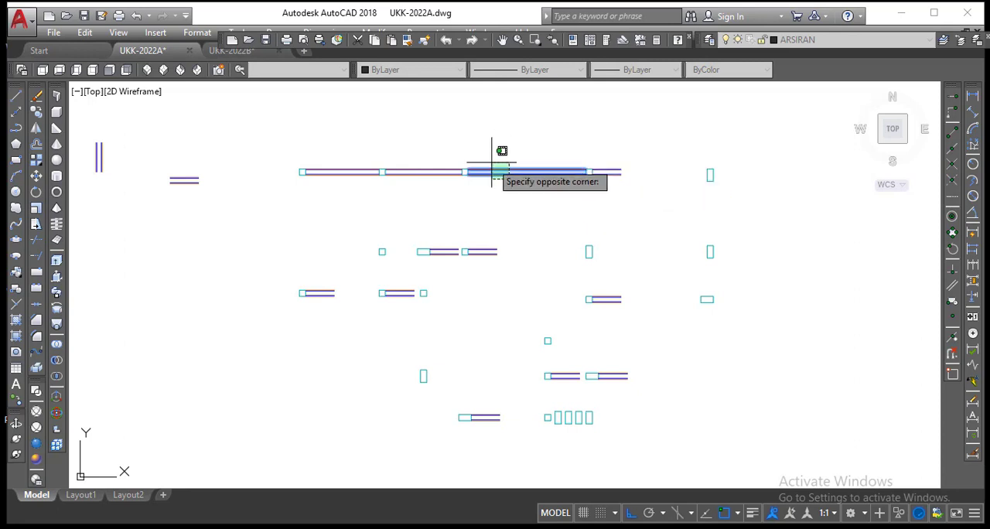
click(492, 164)
click(628, 182)
click(614, 158)
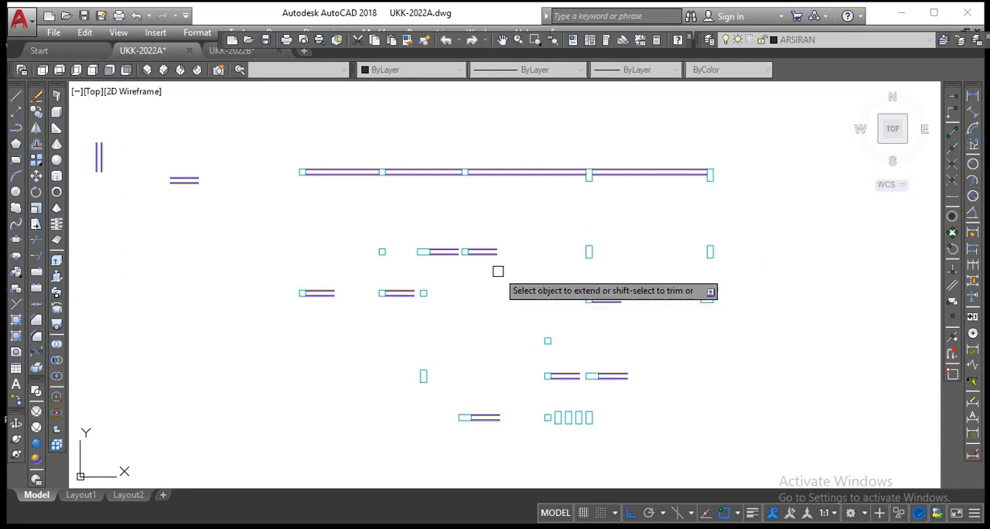
Extend the two wall segments on the second column row to the next columns on their right
click(457, 270)
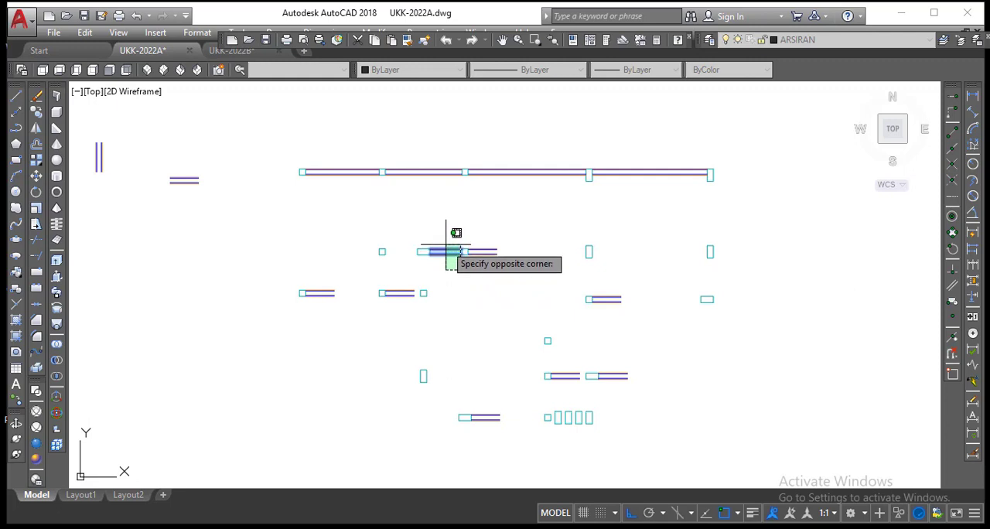
scroll(460, 254, up, 5)
click(405, 126)
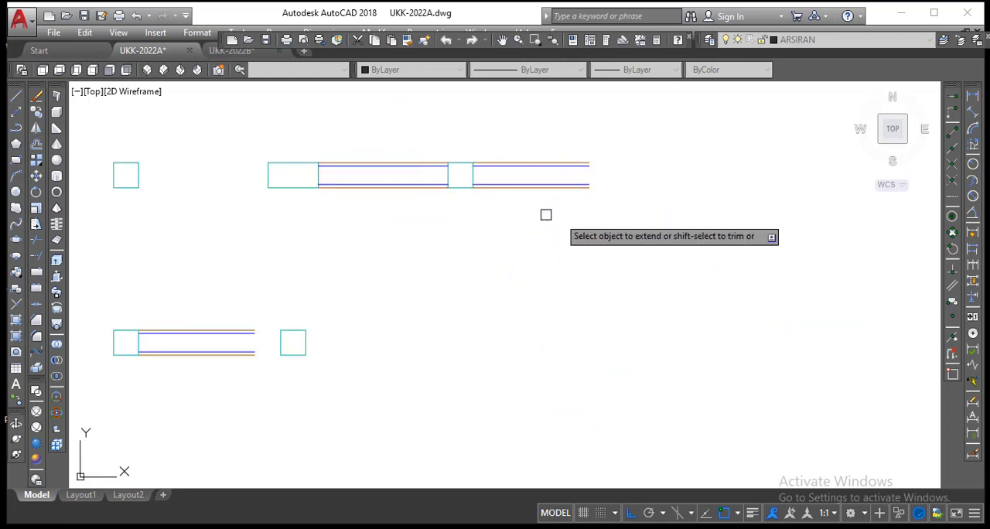
click(618, 217)
click(572, 126)
scroll(560, 259, down, 3)
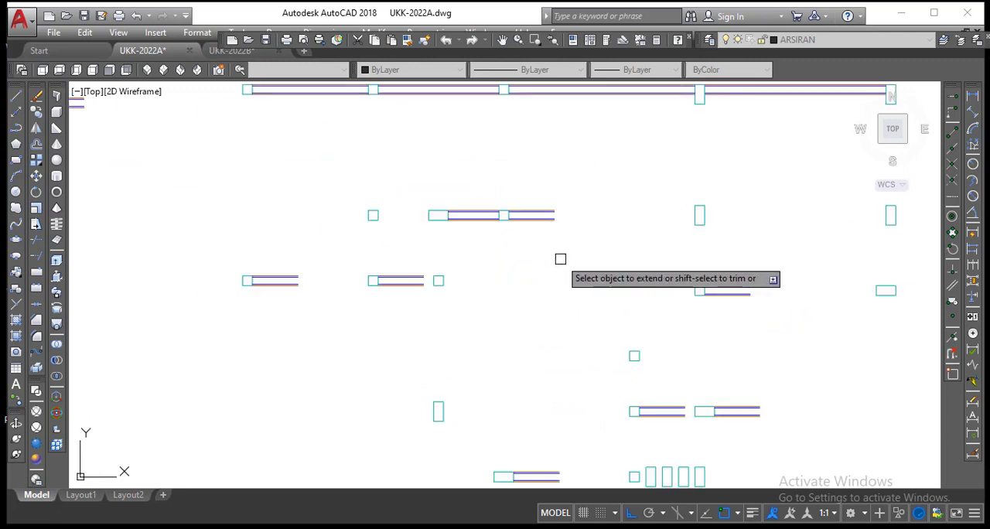
click(560, 259)
click(564, 204)
Extend the two wall segments on the plan's left middle row and the one on its right to their next columns
click(348, 281)
click(323, 287)
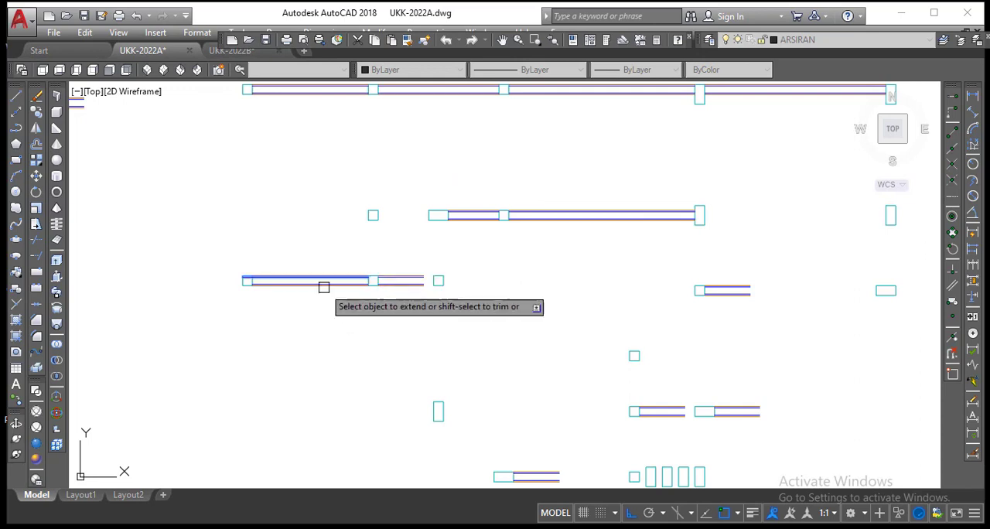
click(423, 307)
click(412, 258)
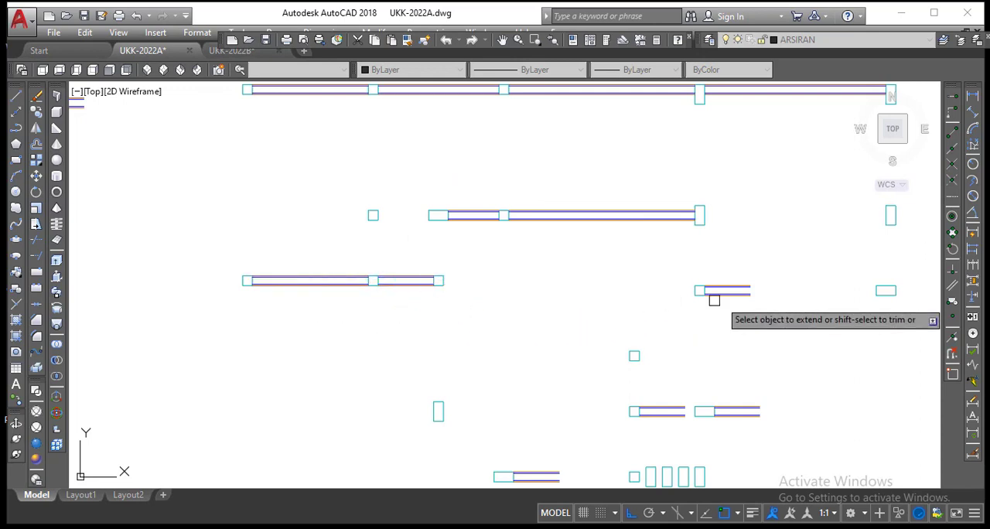
click(771, 315)
click(746, 261)
scroll(691, 435, up, 4)
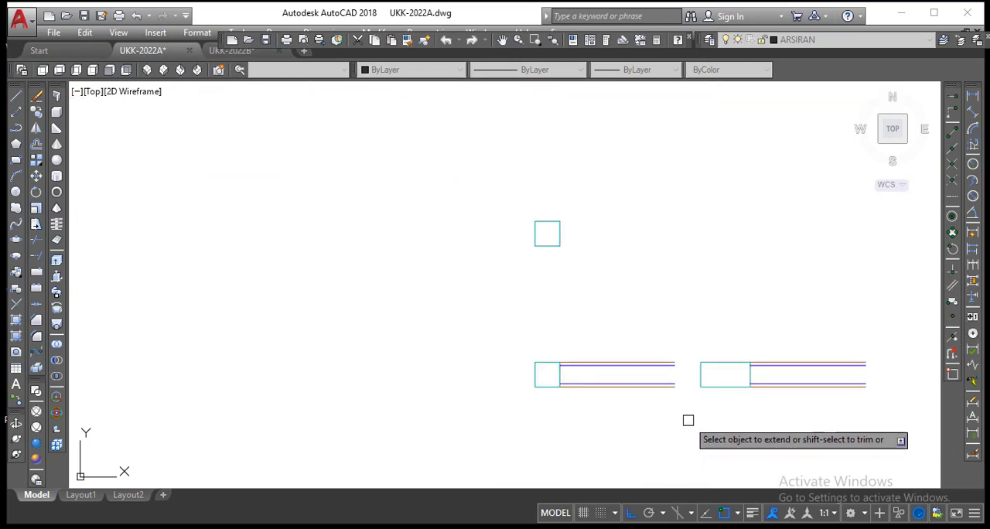
Extend the lower-right axis wall to the wide column and the bottom interior wall to the square column, and finish extending
scroll(681, 391, down, 5)
click(735, 390)
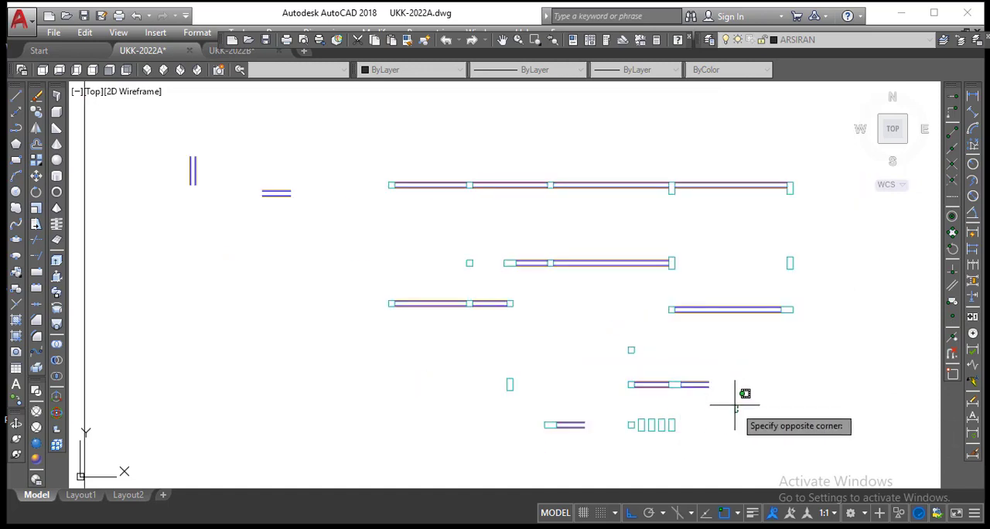
click(734, 404)
scroll(713, 432, up, 2)
scroll(710, 431, down, 2)
scroll(688, 383, down, 2)
middle_drag(687, 383, 636, 325)
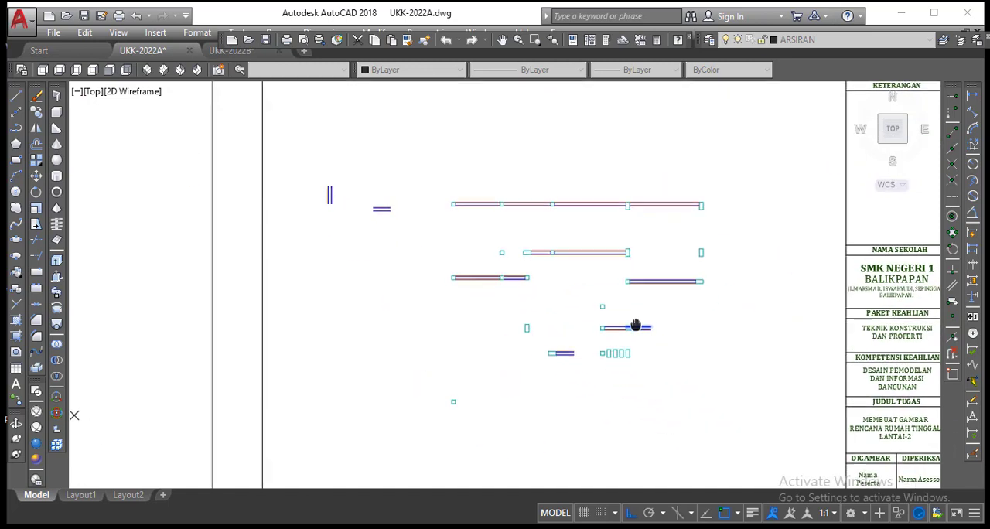
scroll(586, 363, up, 2)
scroll(532, 328, down, 2)
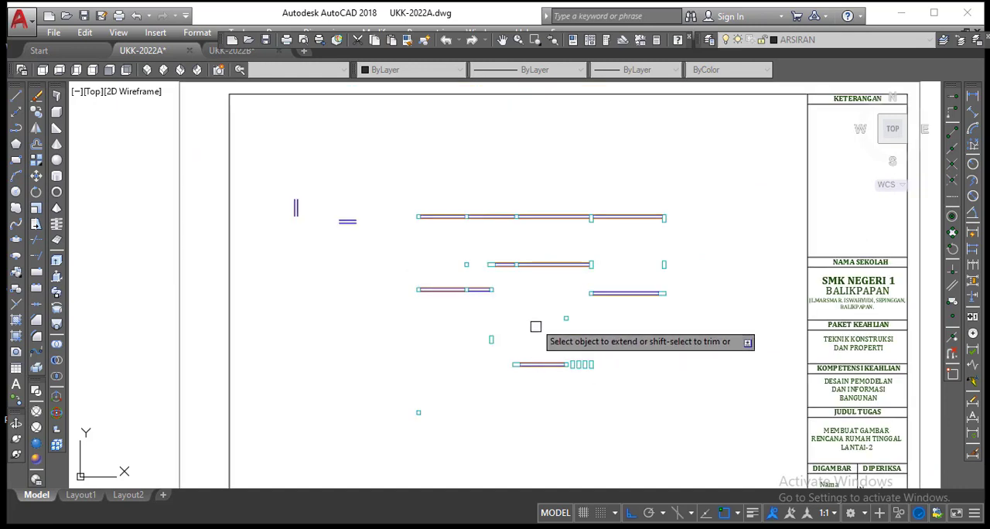
right_click(384, 241)
click(416, 261)
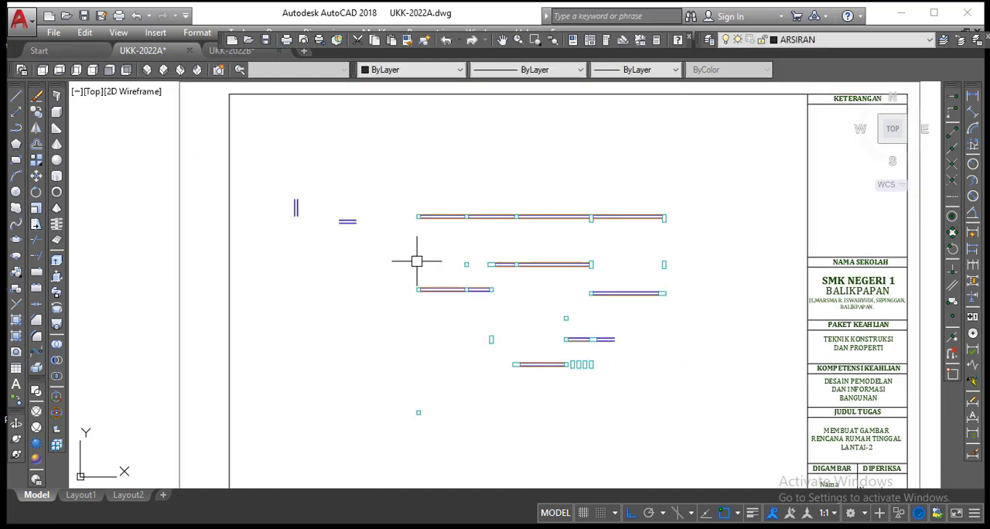
Turn on the AS-DINDING layer to show the red wall axes
click(804, 40)
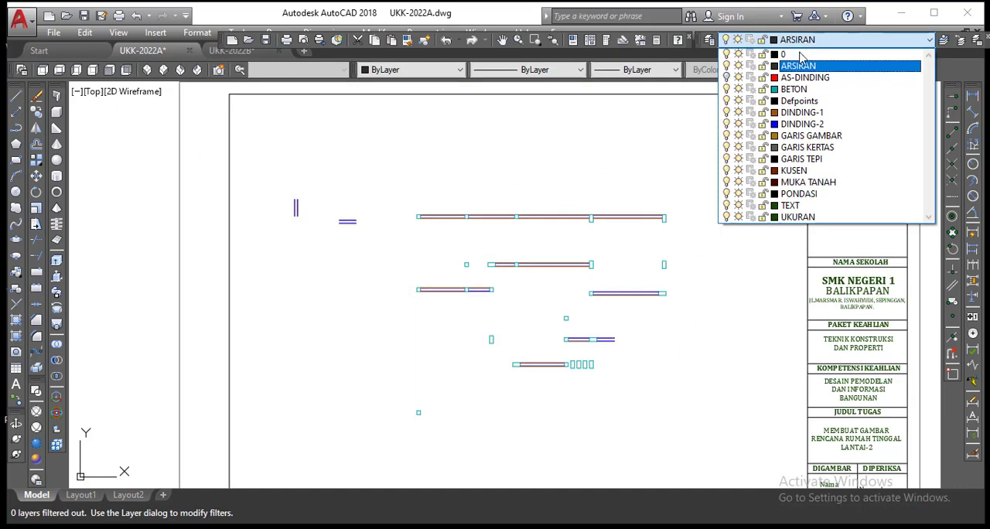
click(727, 78)
click(692, 106)
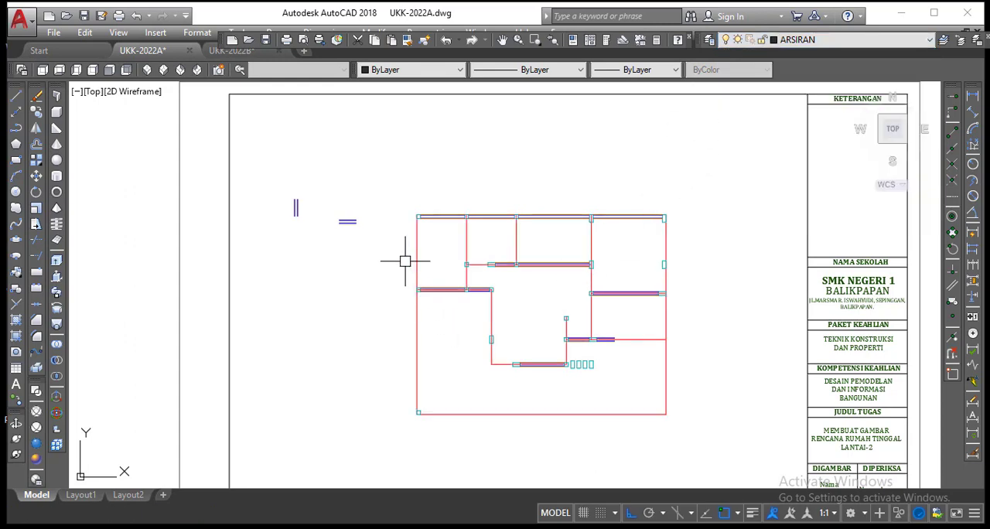
Copy the vertical wall segment by its upper-left endpoint to the undersides of the first two top-row columns
scroll(405, 262, up, 2)
click(35, 126)
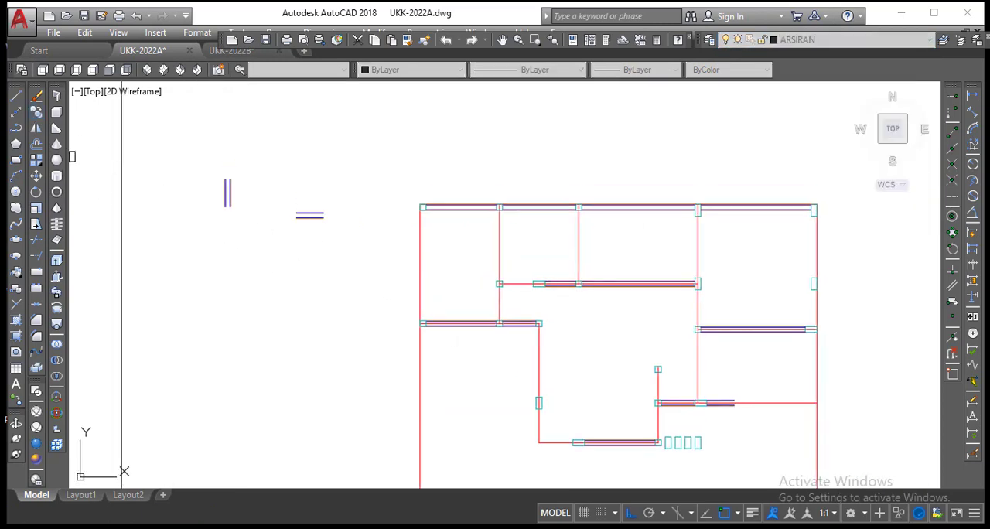
scroll(232, 166, up, 8)
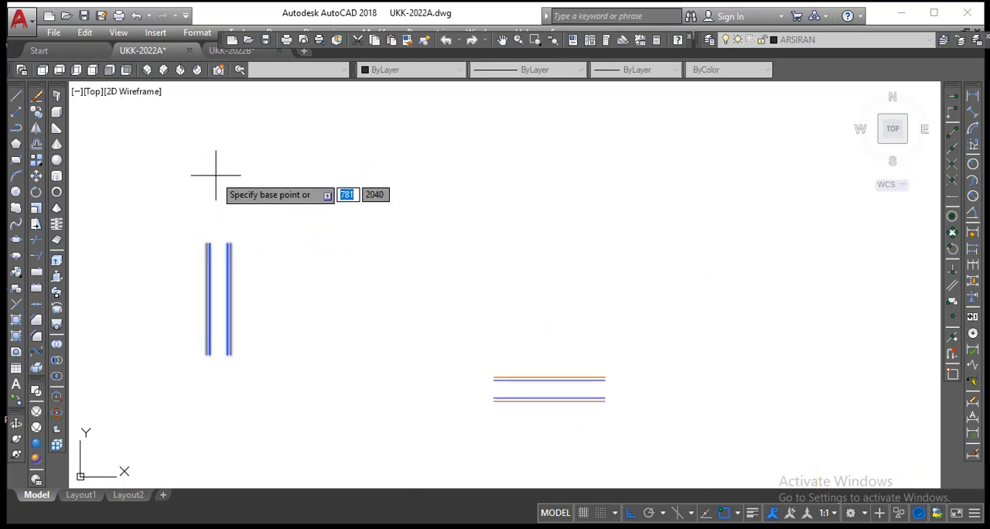
click(203, 282)
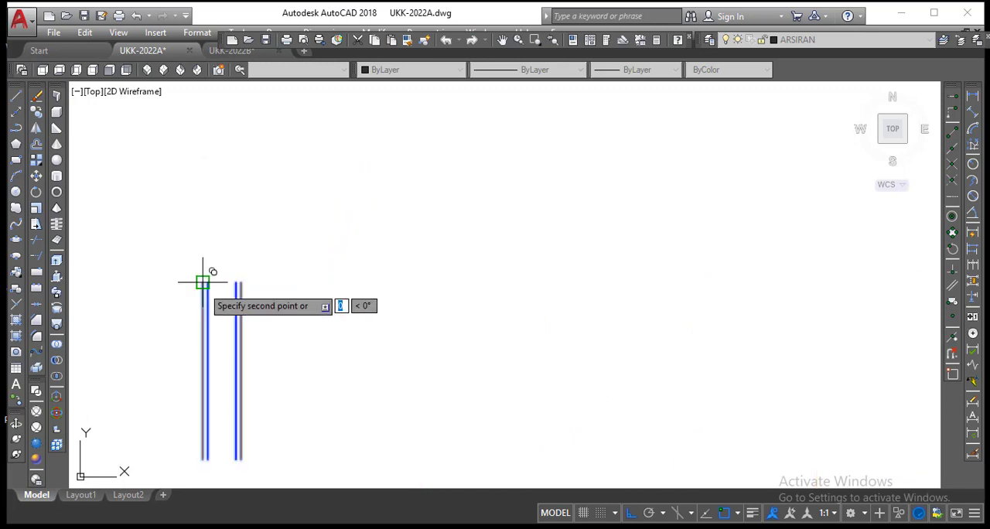
scroll(202, 281, down, 5)
scroll(416, 283, up, 5)
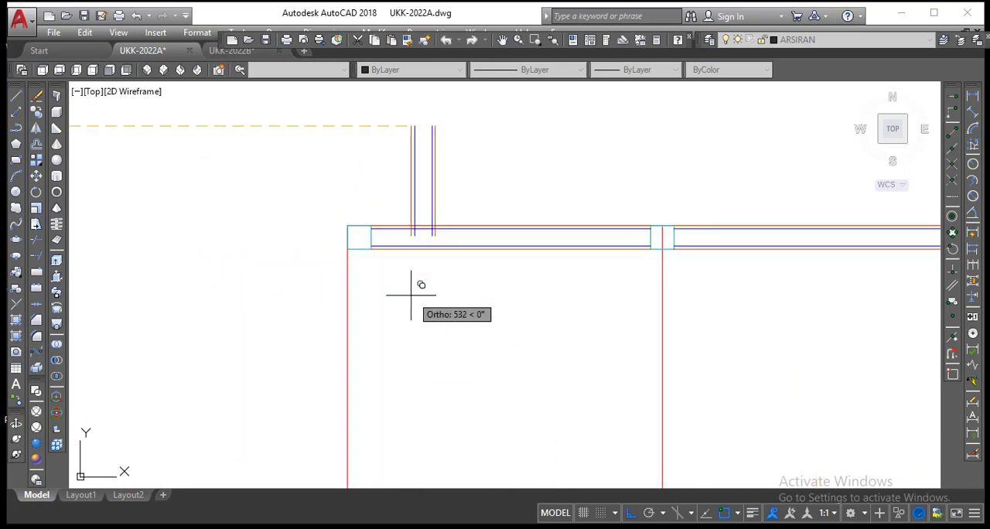
click(347, 249)
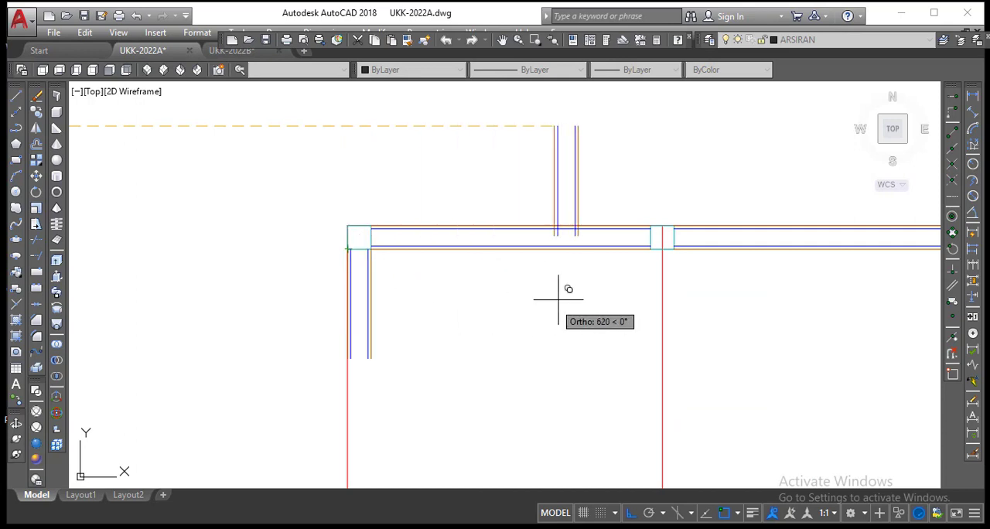
click(653, 246)
Place vertical wall copies under the remaining three top-row columns and finish copying
scroll(663, 265, down, 3)
scroll(657, 263, up, 3)
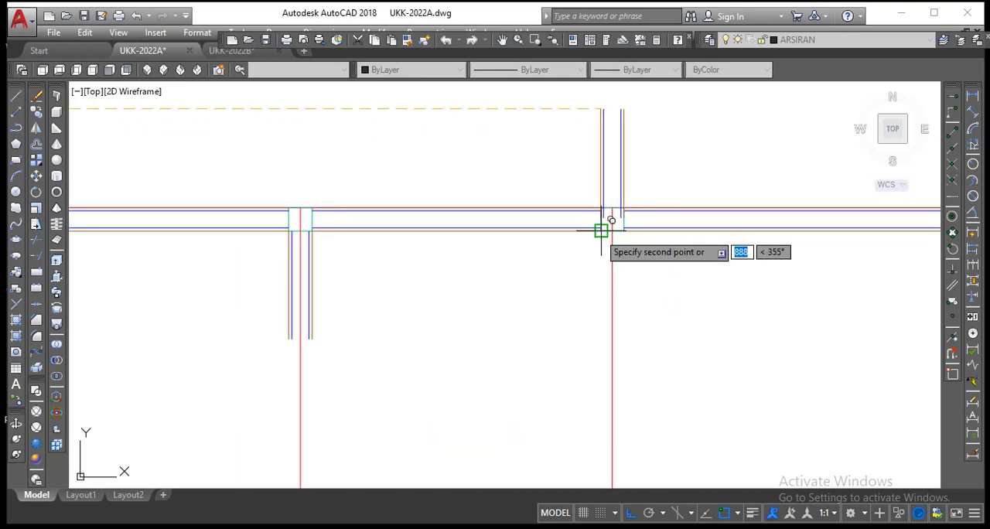
scroll(542, 253, down, 3)
scroll(611, 292, up, 2)
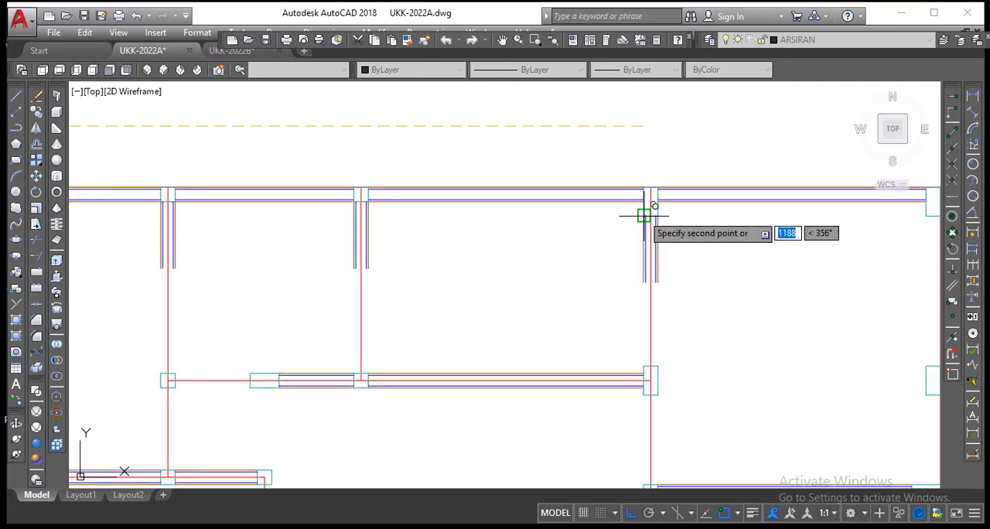
scroll(599, 239, down, 3)
scroll(722, 227, up, 3)
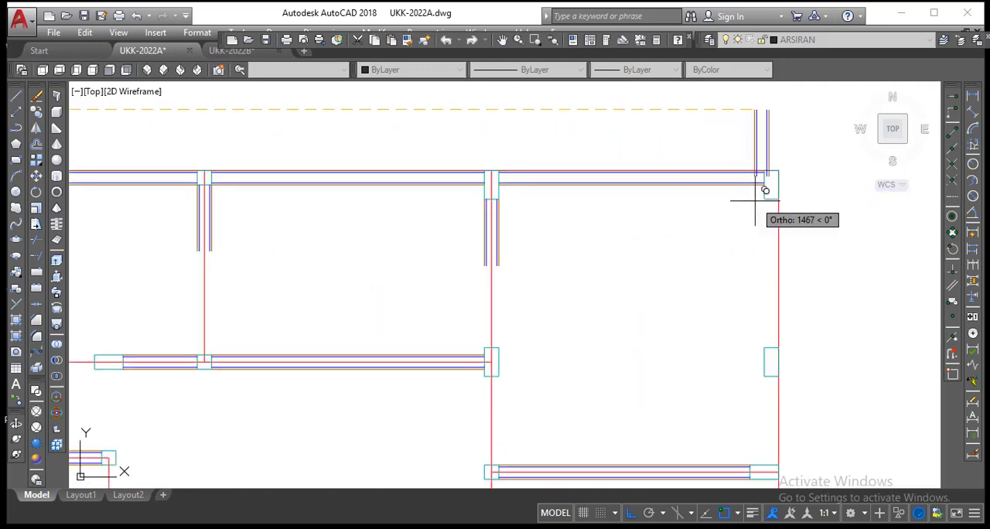
right_click(703, 155)
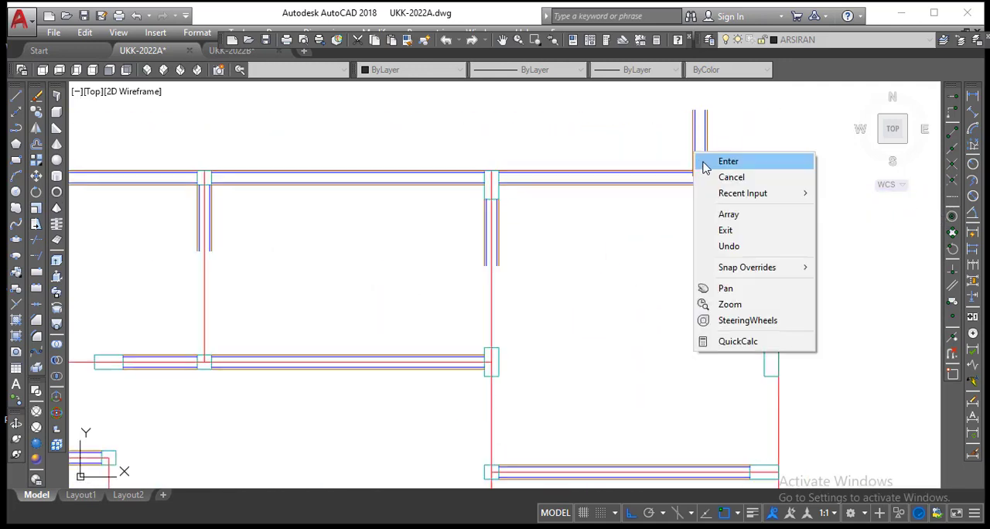
click(719, 160)
Turn off the AS-DINDING layer to hide the red wall axes
scroll(756, 211, down, 2)
scroll(757, 211, down, 2)
scroll(459, 253, up, 2)
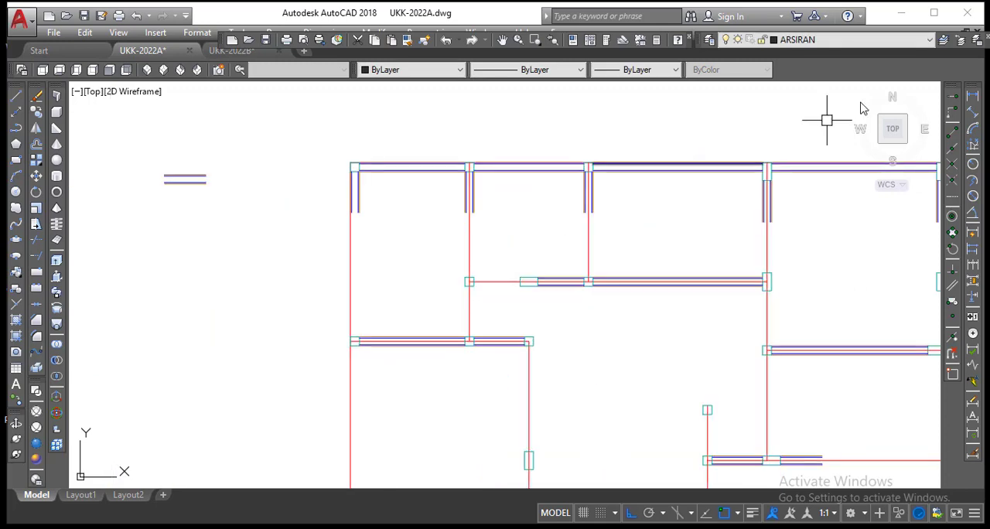
scroll(510, 385, down, 2)
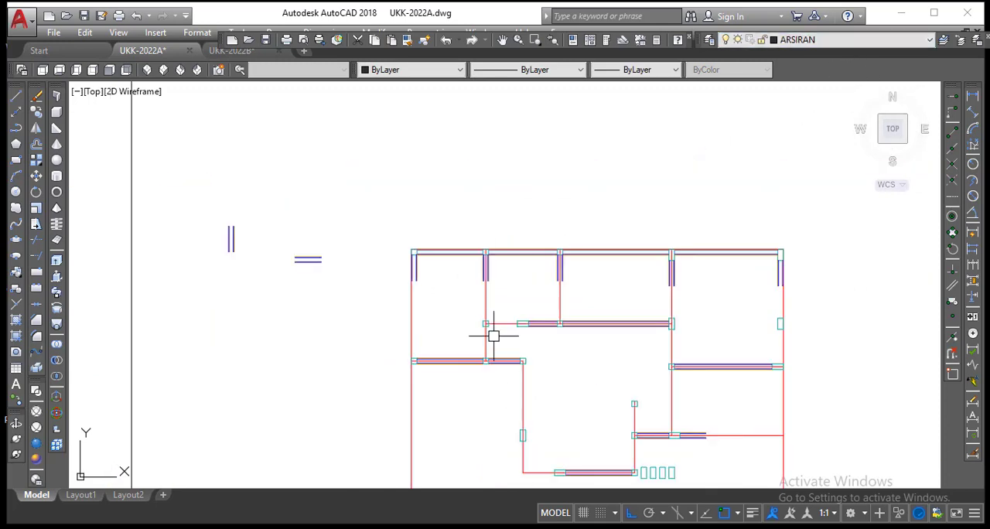
middle_drag(492, 337, 469, 300)
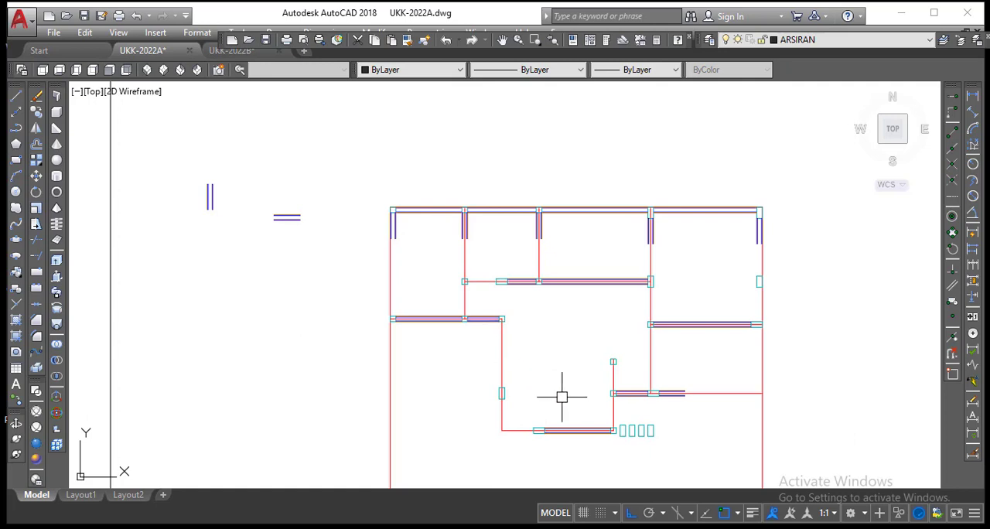
click(784, 43)
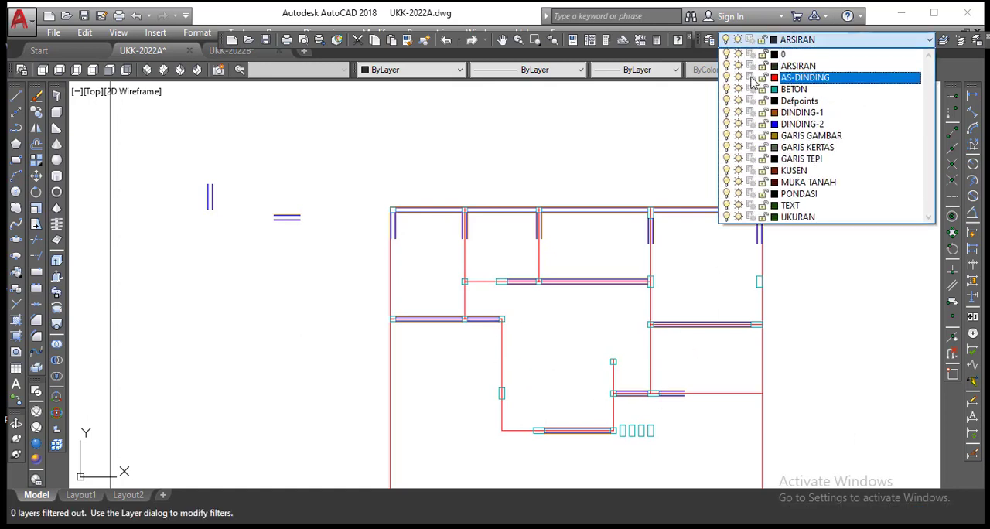
click(630, 137)
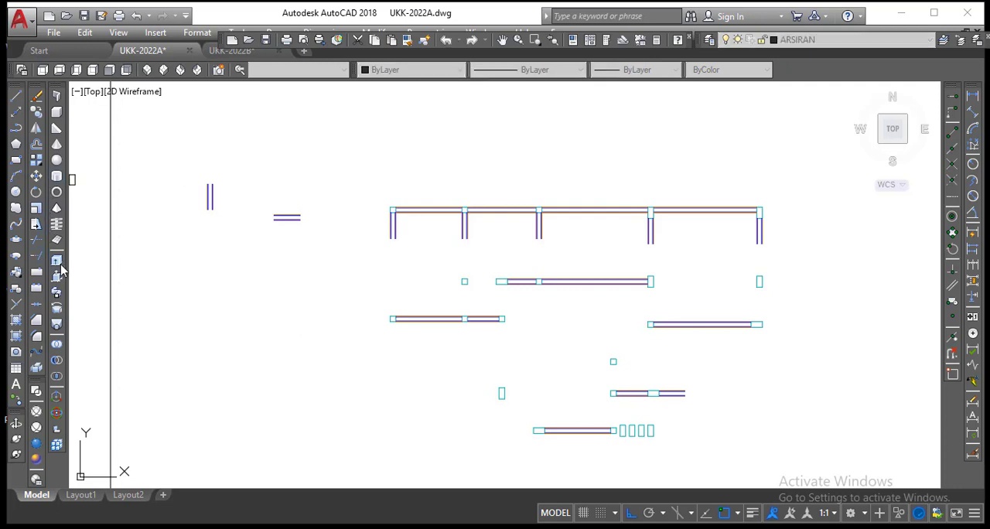
Extend the first three vertical wall segments under the top row down to their next columns, using all objects as boundaries
click(57, 262)
key(Return)
click(403, 255)
click(371, 230)
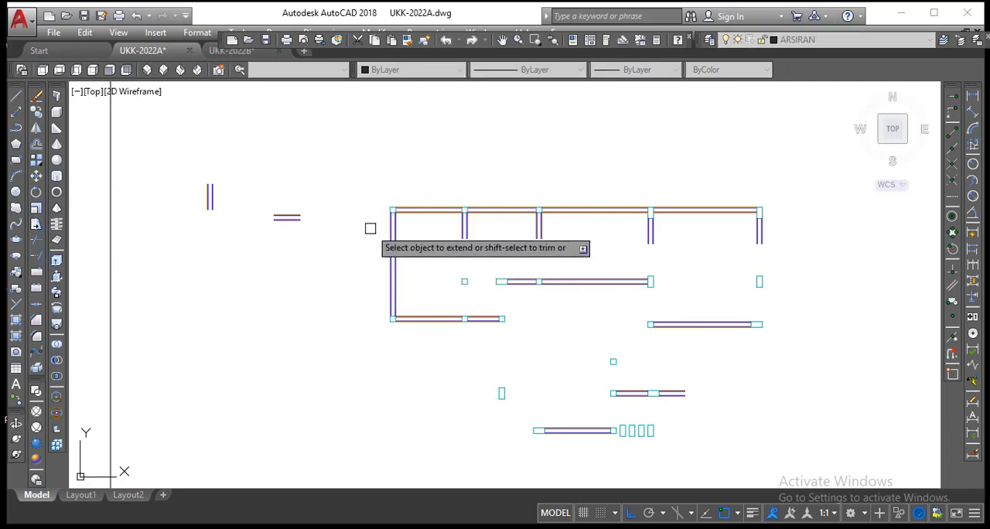
click(474, 253)
click(446, 225)
click(494, 244)
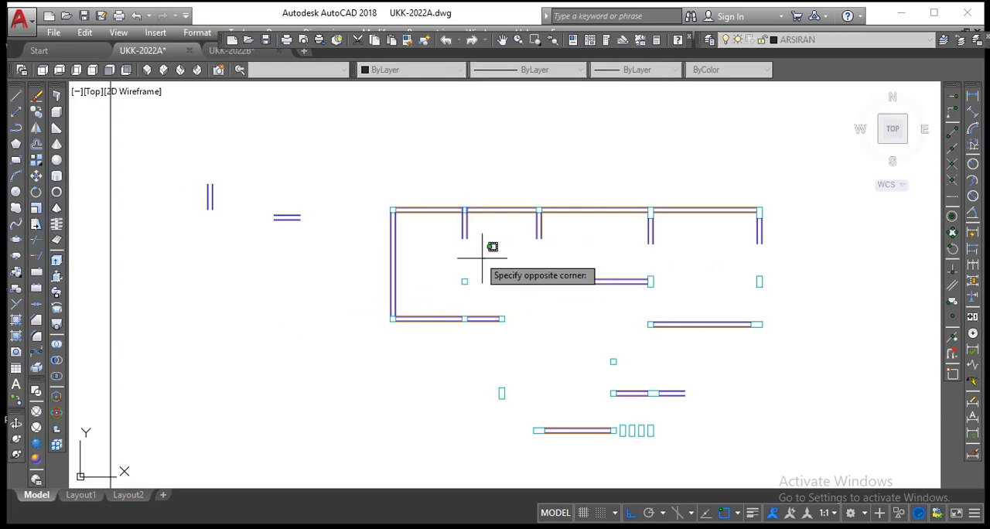
click(450, 224)
click(551, 247)
click(525, 233)
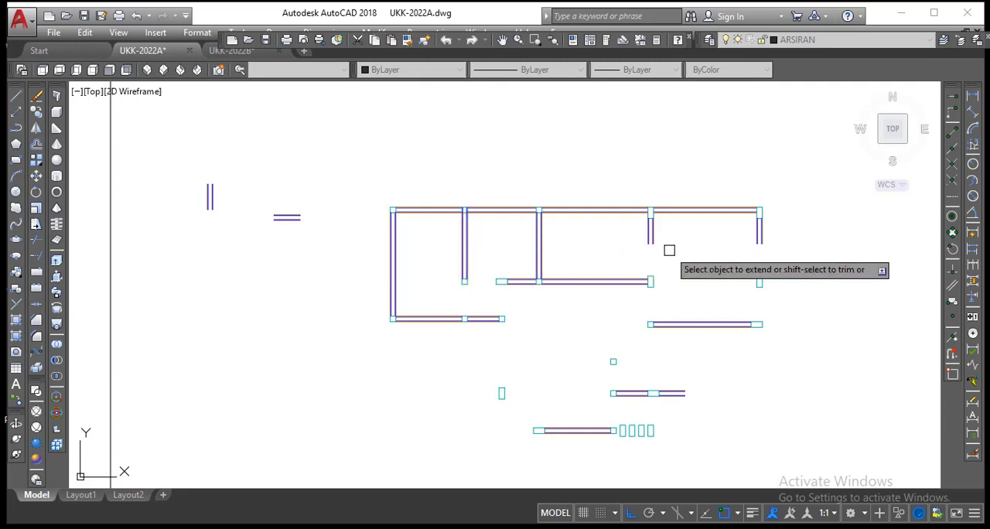
Extend the last two vertical wall segments under the top row down to their next columns, and finish extending
click(672, 254)
click(632, 236)
click(768, 256)
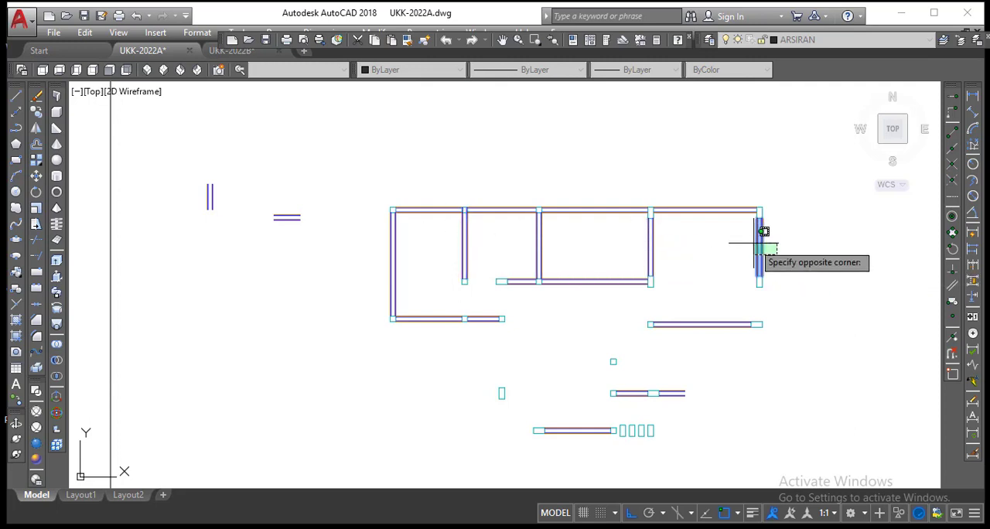
click(731, 224)
right_click(690, 138)
click(719, 152)
Turn the AS-DINDING layer back on to show the wall axes alongside the extended vertical walls
click(796, 39)
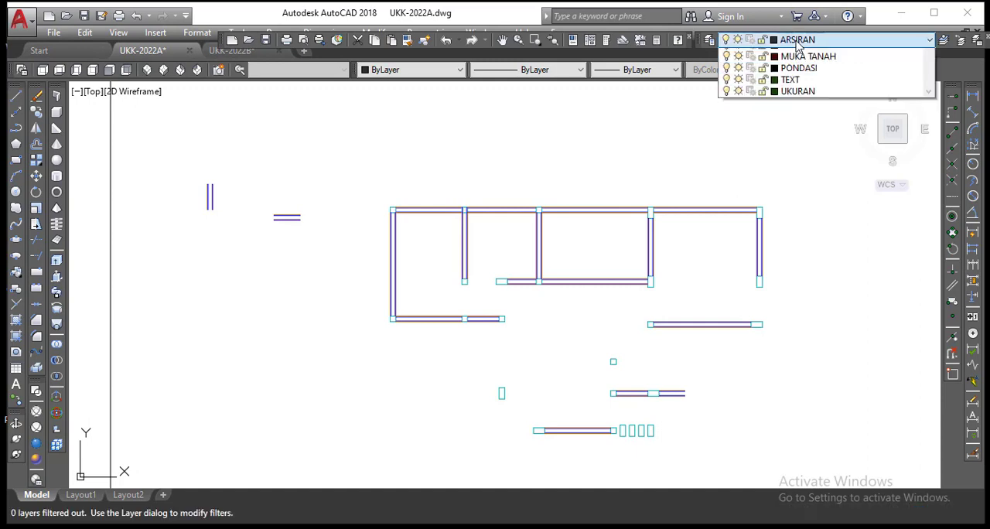
click(726, 78)
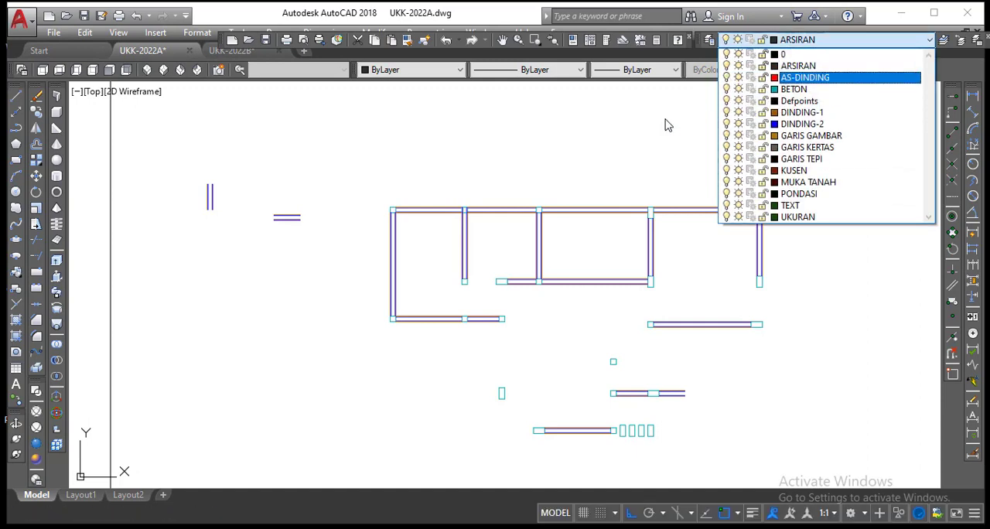
click(661, 119)
Compare the wall and column layouts of the floor plans on the two sheets
scroll(345, 201, down, 4)
scroll(343, 203, down, 2)
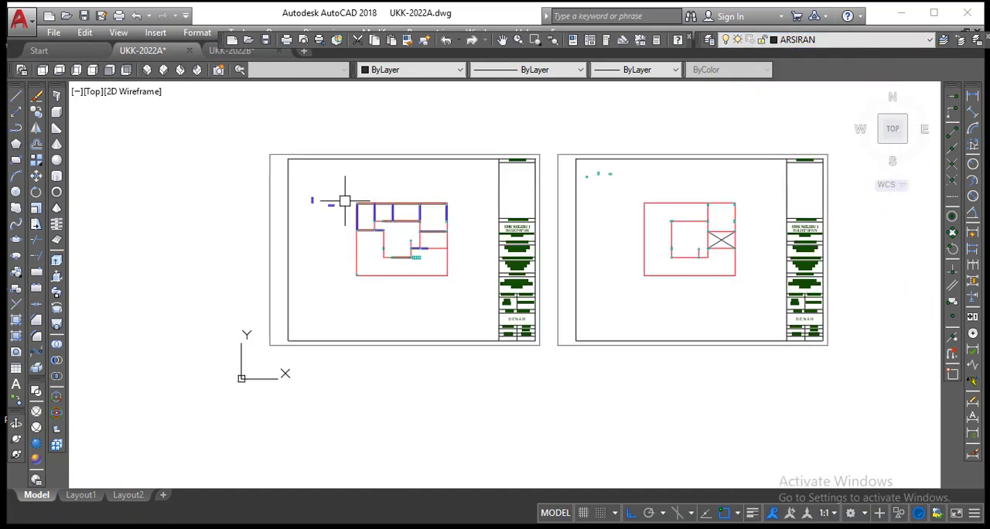
middle_drag(344, 203, 310, 209)
scroll(735, 249, up, 2)
scroll(733, 236, up, 2)
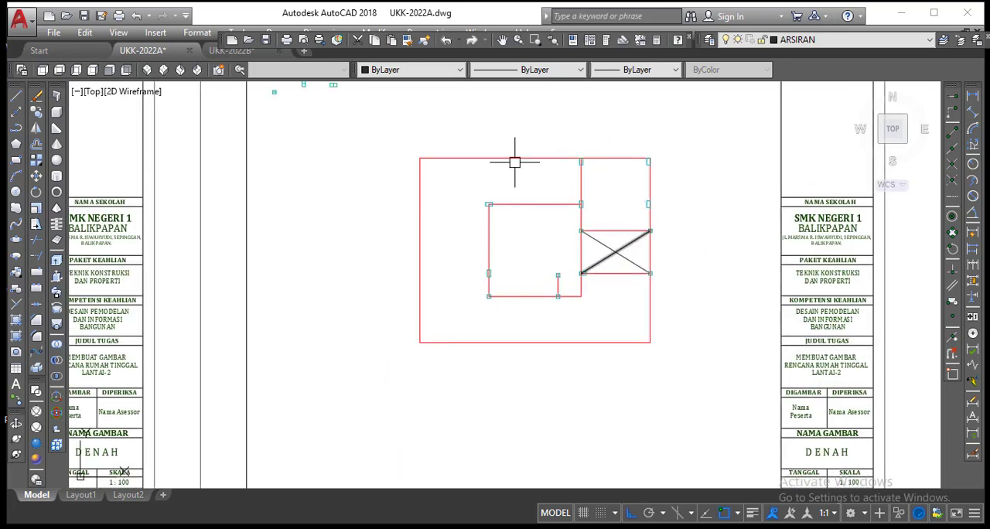
scroll(696, 213, down, 2)
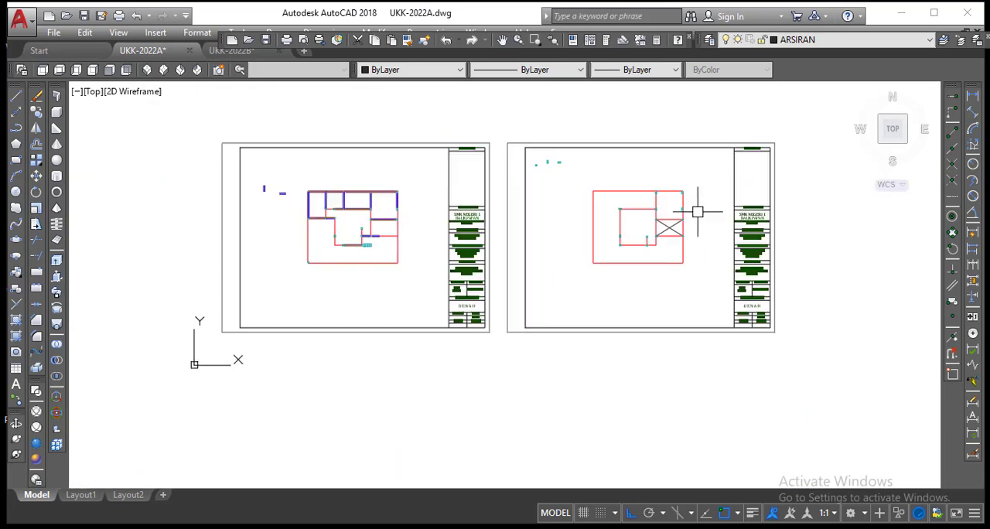
scroll(302, 209, up, 3)
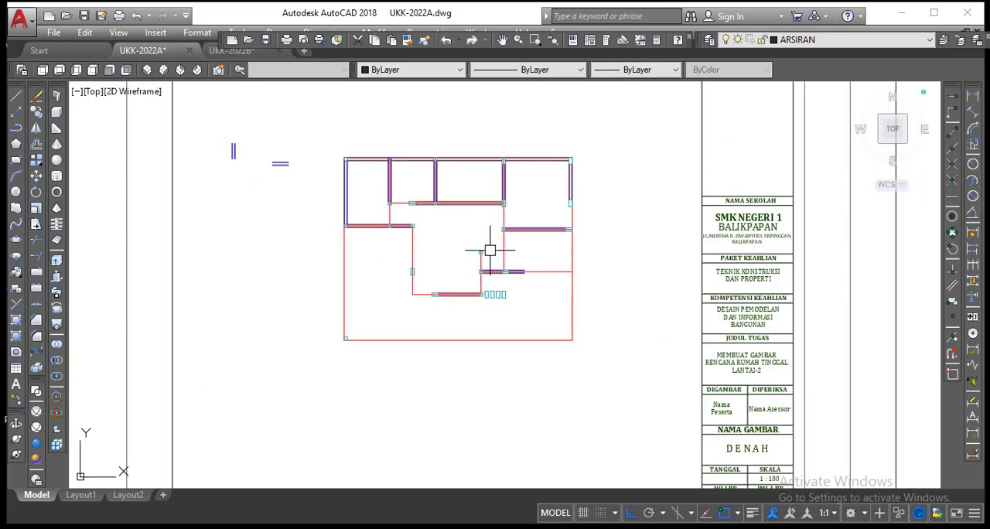
scroll(483, 232, up, 1)
scroll(481, 232, up, 1)
scroll(333, 283, down, 4)
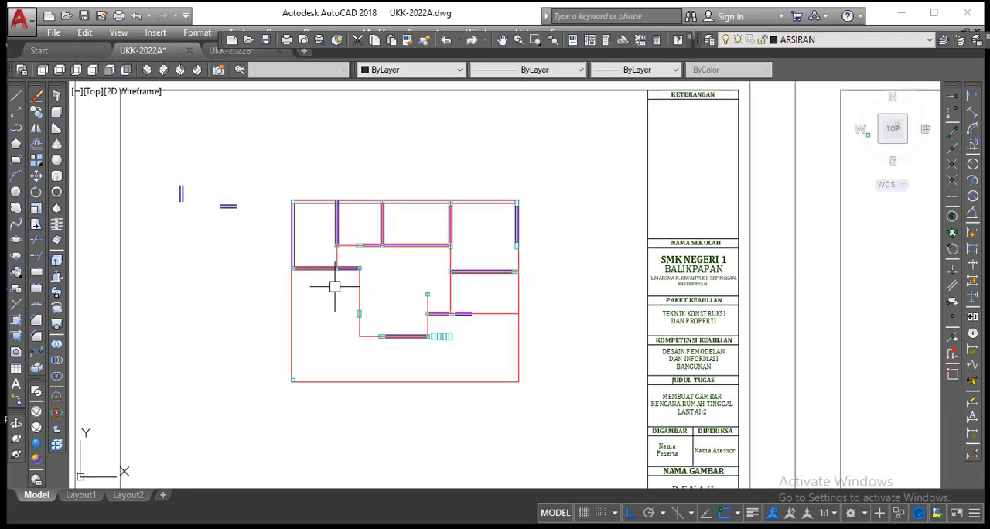
scroll(689, 298, up, 4)
scroll(689, 297, up, 2)
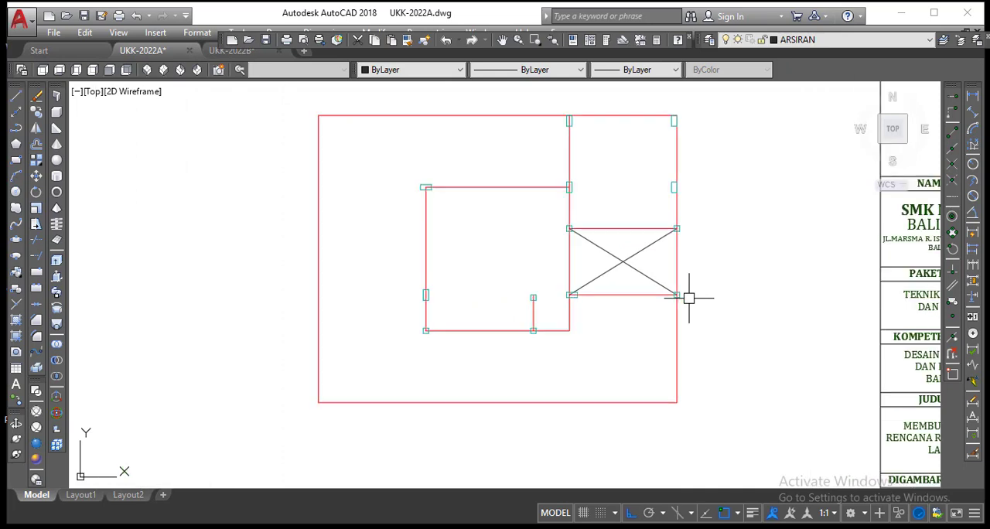
middle_drag(689, 298, 689, 303)
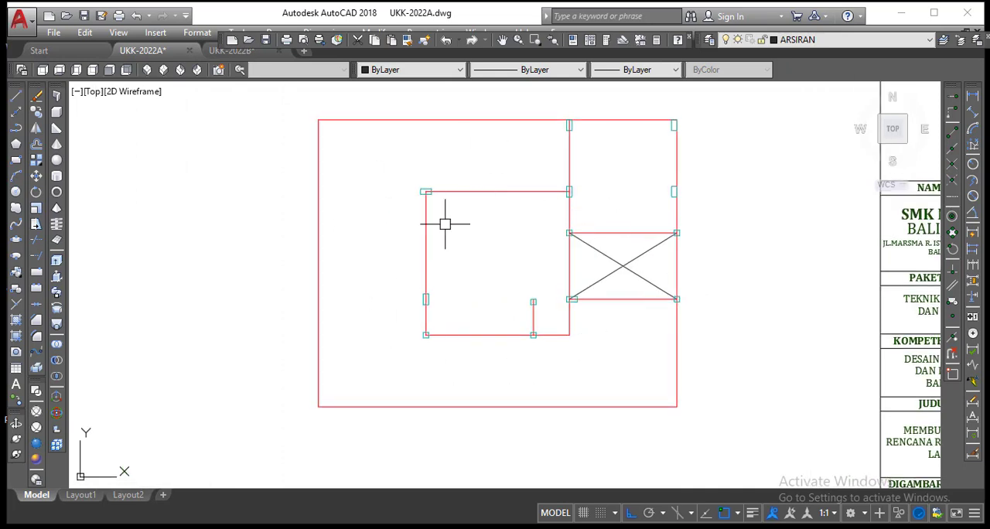
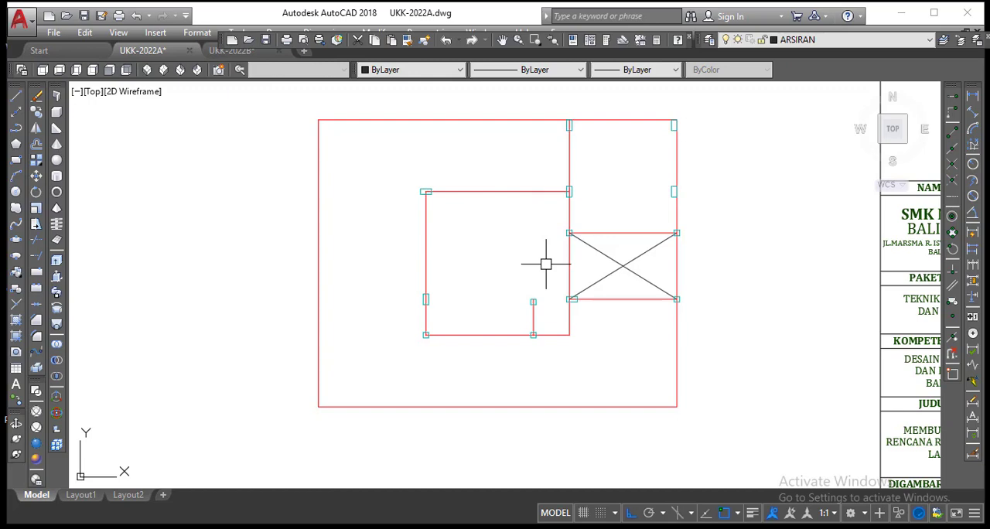
Examine the second sheet's columns and crossed stair void against the partly walled plan on the first sheet
scroll(546, 264, down, 5)
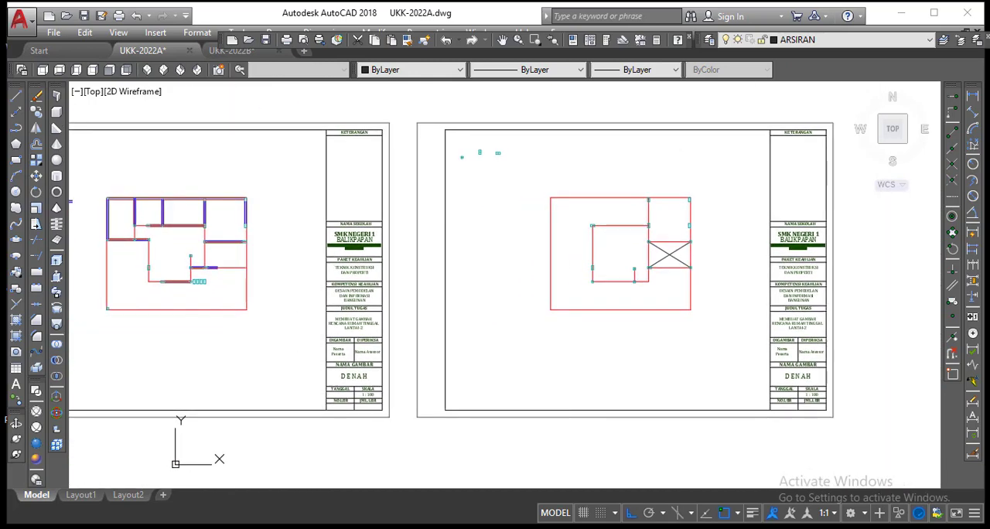
scroll(636, 257, up, 2)
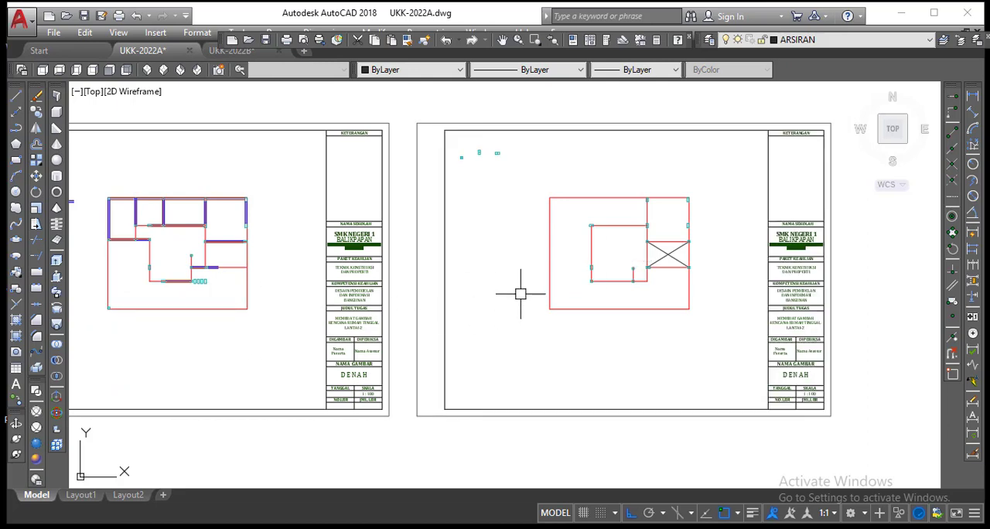
scroll(526, 298, down, 2)
scroll(541, 298, up, 2)
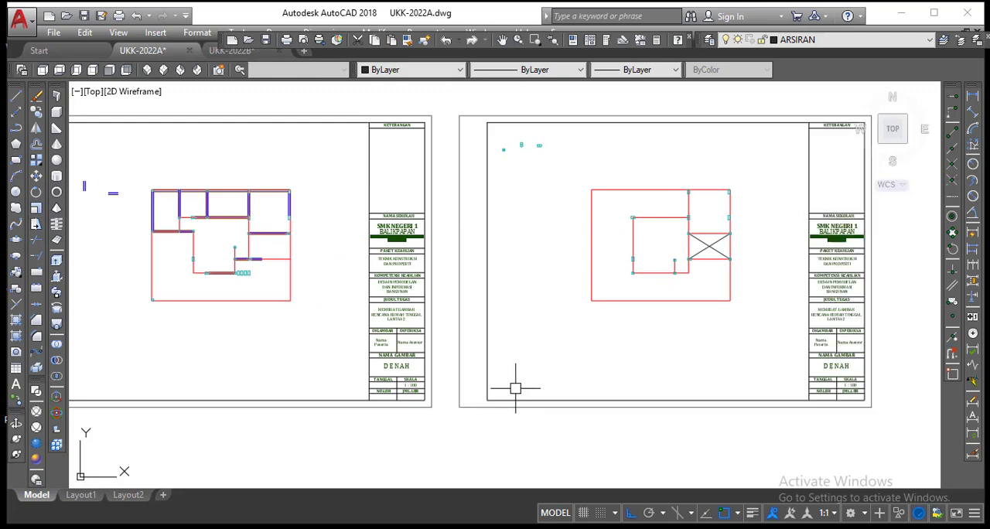
scroll(410, 364, down, 2)
scroll(328, 304, up, 4)
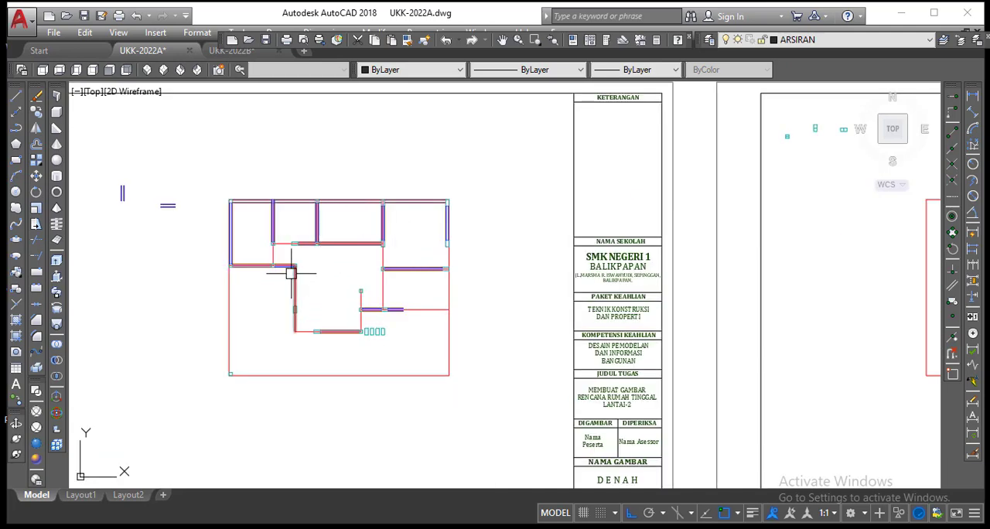
scroll(291, 273, down, 4)
scroll(584, 300, up, 4)
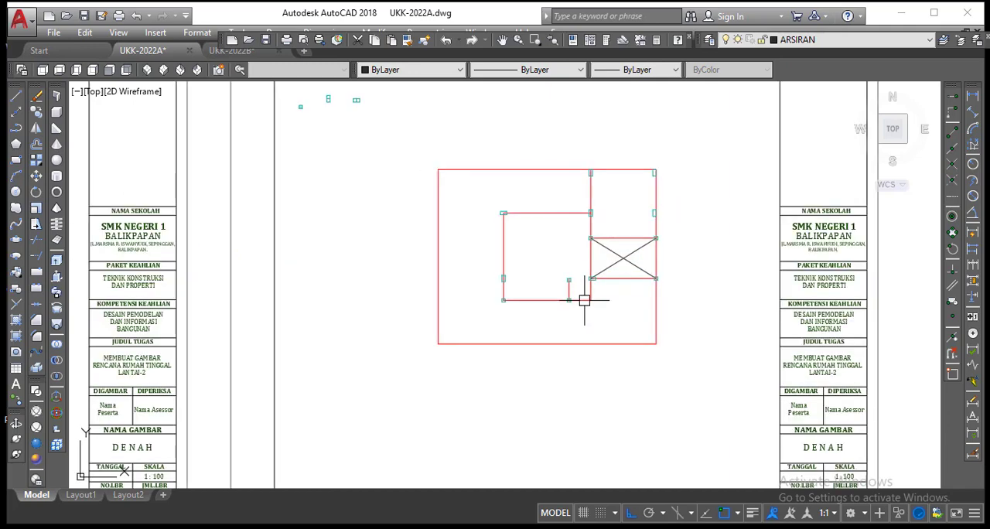
scroll(584, 300, down, 4)
scroll(581, 283, up, 4)
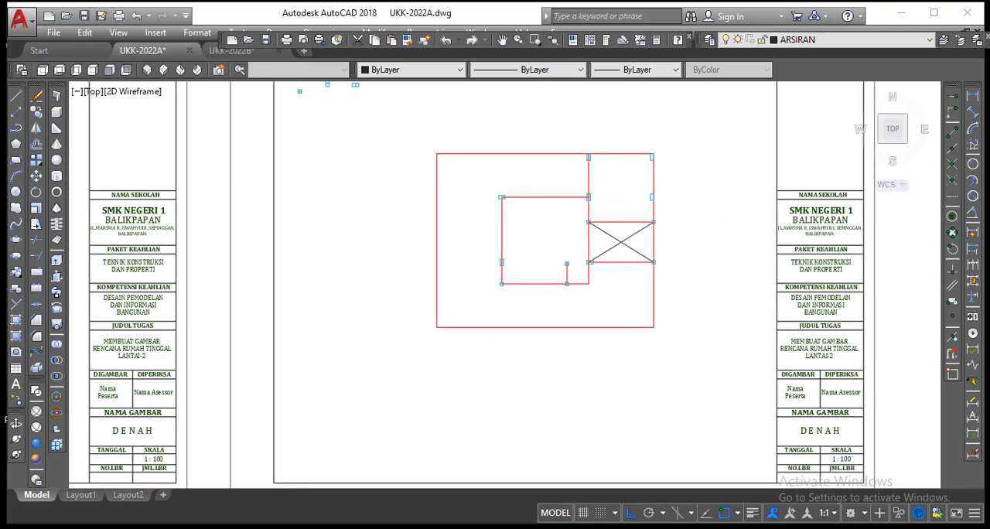
scroll(579, 261, down, 4)
scroll(577, 261, up, 4)
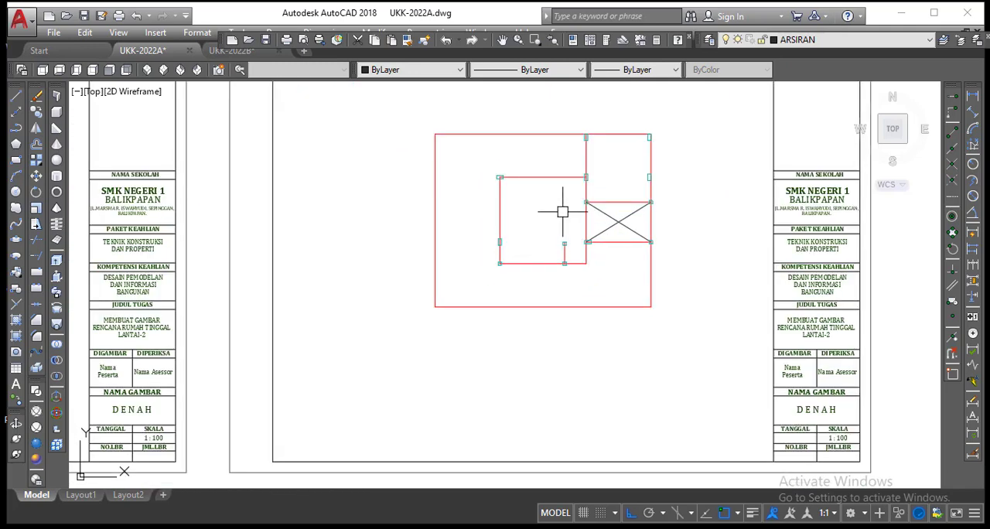
scroll(562, 211, down, 4)
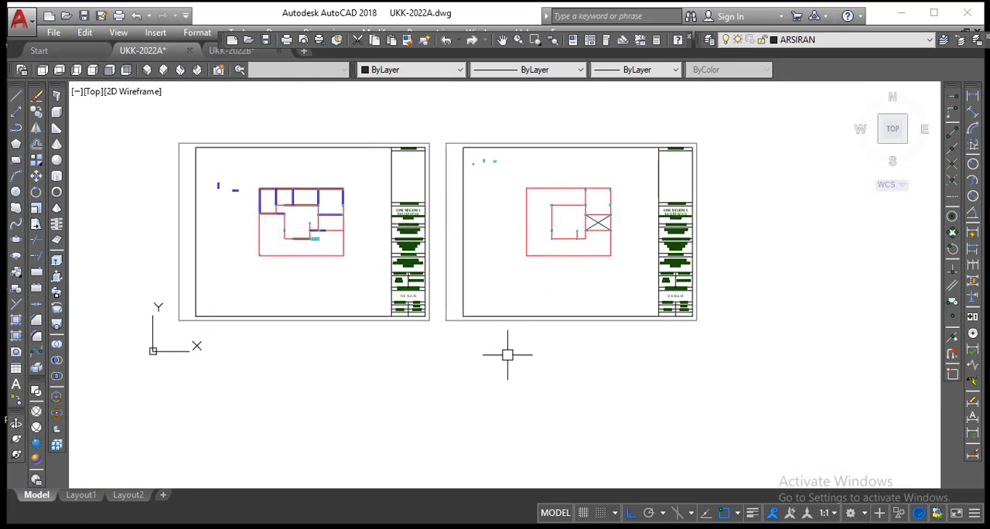
Switch to the UKK-2022B drawing and examine the finished walls and columns of the first sheet's floor plan
mouse_move(508, 526)
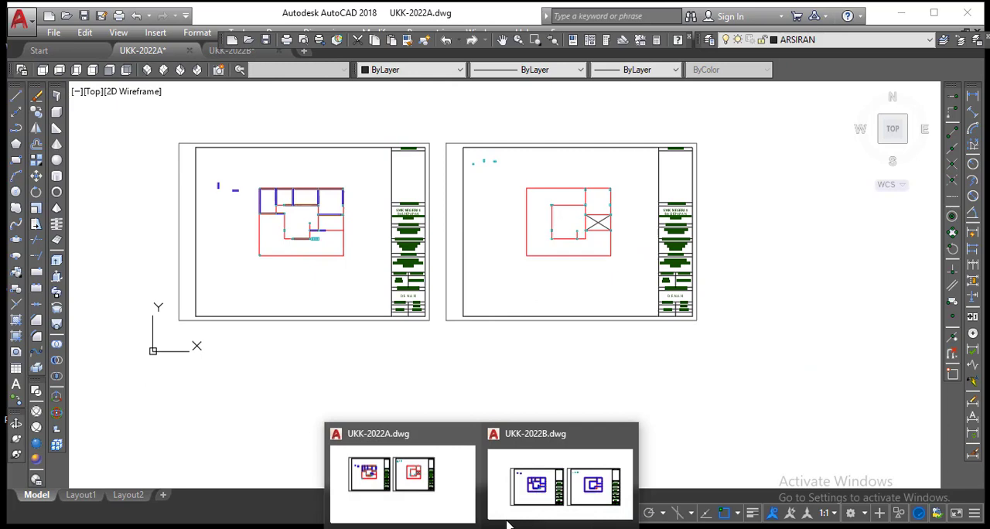
click(524, 478)
scroll(376, 283, up, 6)
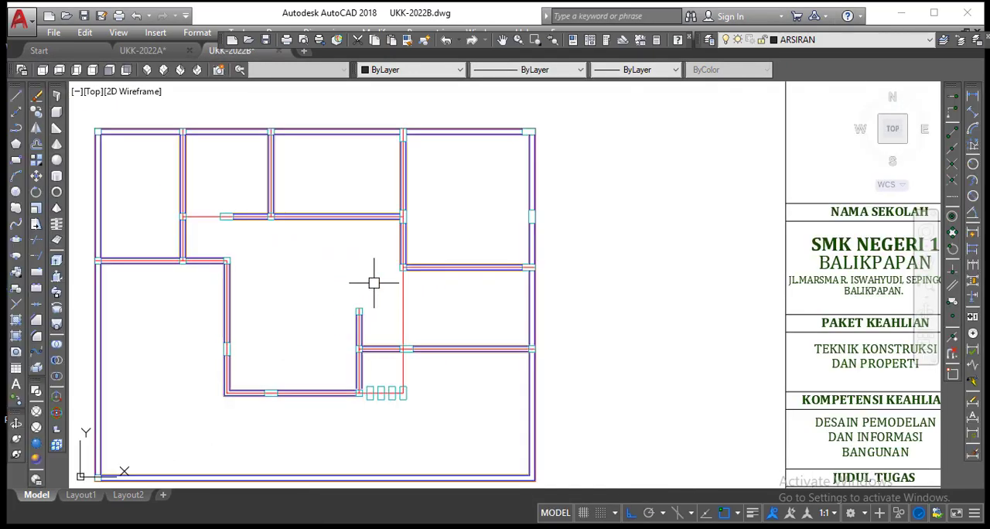
mouse_move(374, 283)
middle_down()
mouse_move(389, 283)
mouse_move(379, 250)
middle_up()
scroll(389, 281, down, 2)
scroll(401, 303, up, 2)
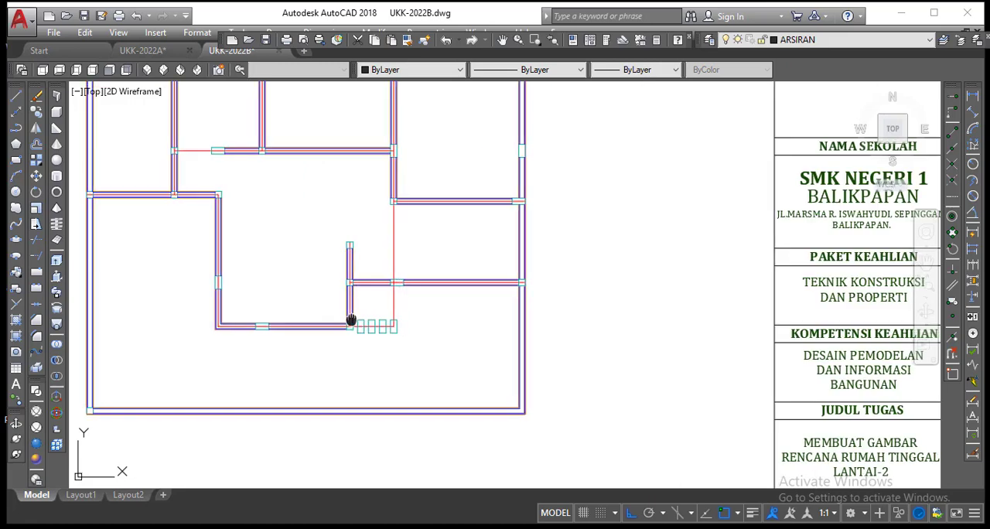
scroll(340, 329, down, 2)
middle_drag(327, 336, 494, 362)
scroll(478, 314, up, 2)
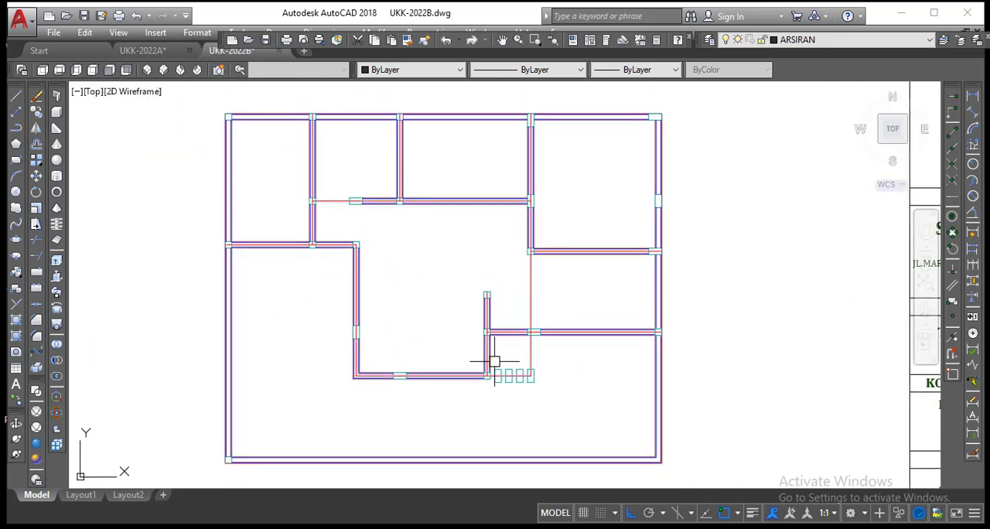
Examine the finished walls on the second sheet's floor plan and compare them with the first sheet
scroll(339, 301, down, 2)
middle_drag(519, 325, 309, 315)
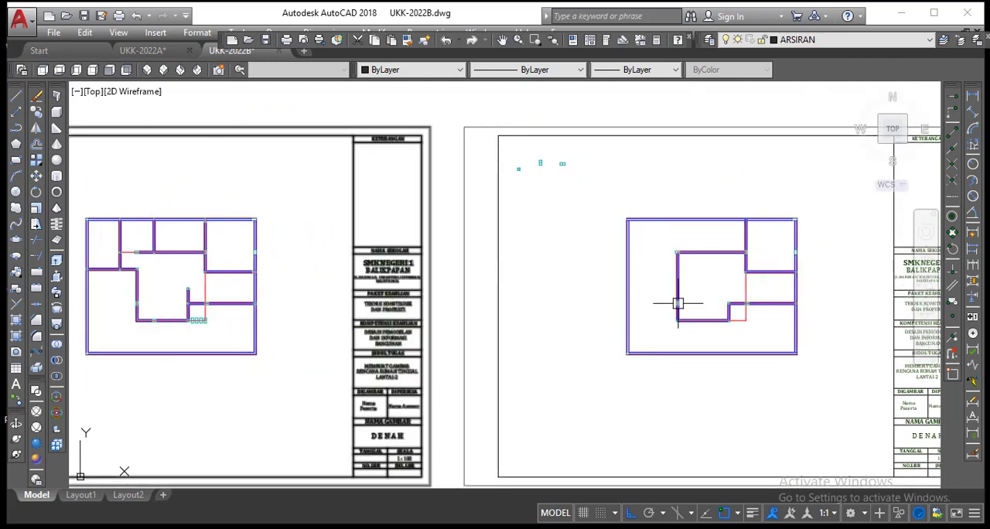
scroll(769, 294, up, 4)
middle_drag(768, 294, 668, 318)
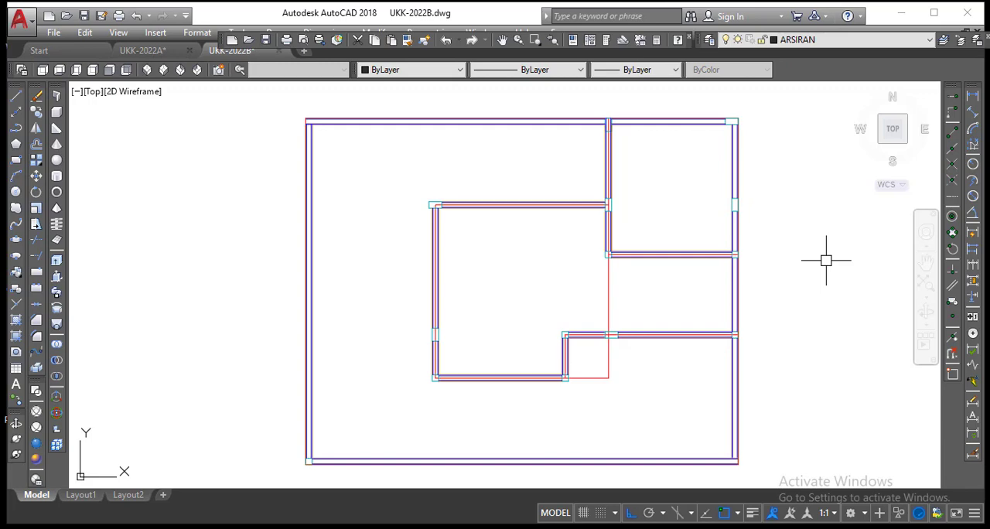
scroll(826, 260, down, 5)
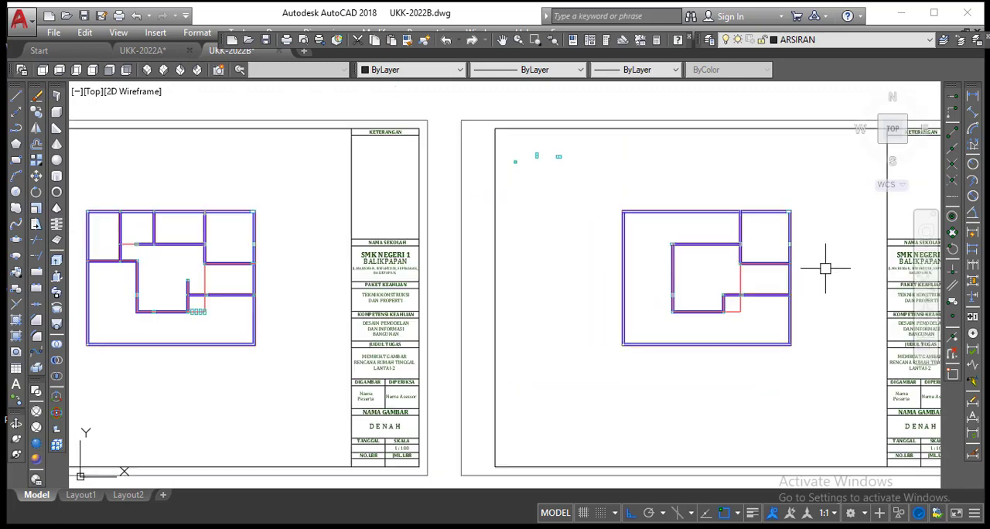
scroll(465, 283, up, 4)
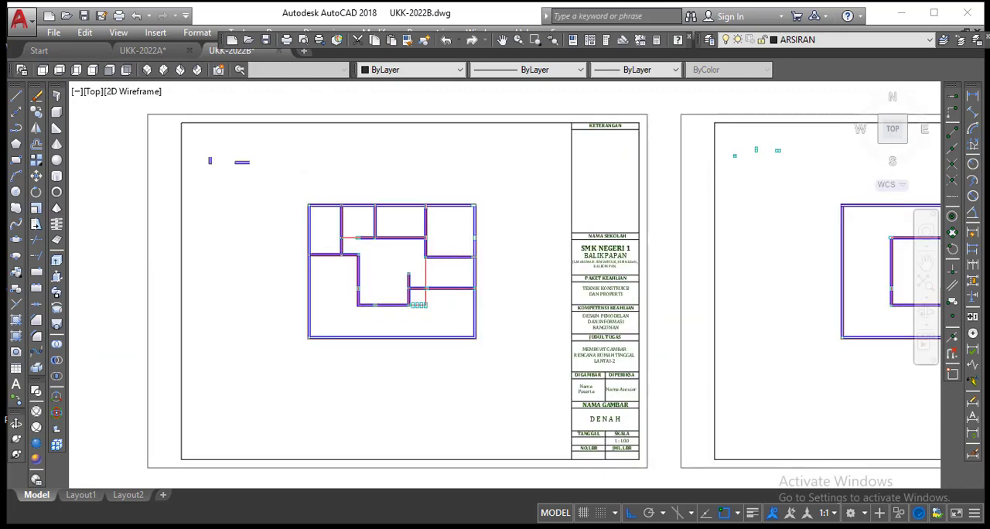
mouse_move(453, 281)
middle_down()
mouse_move(454, 321)
mouse_move(482, 312)
middle_up()
scroll(454, 321, up, 2)
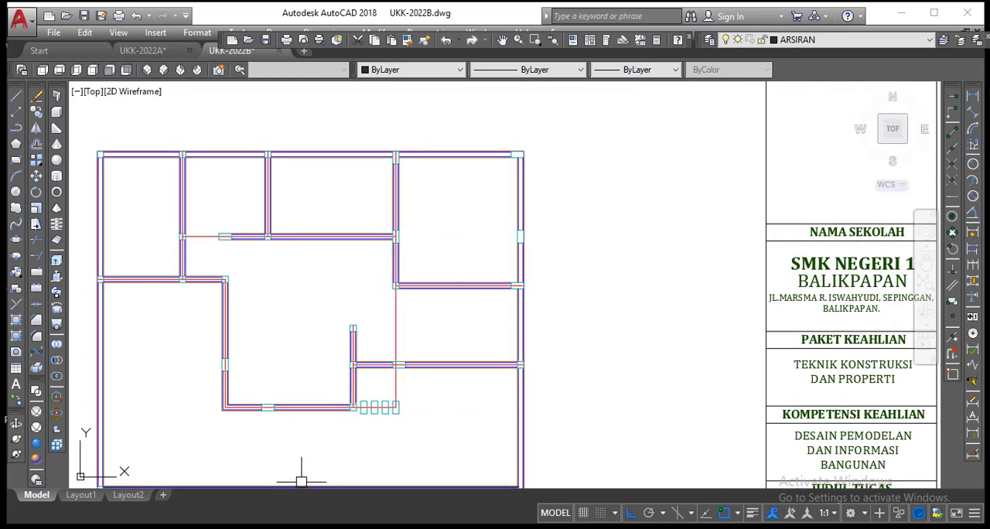
Open the SOAL UKK-2022 Word document from the DATA (D:) drive in File Explorer and dismiss the Office activation notice
click(315, 527)
scroll(307, 447, down, 2)
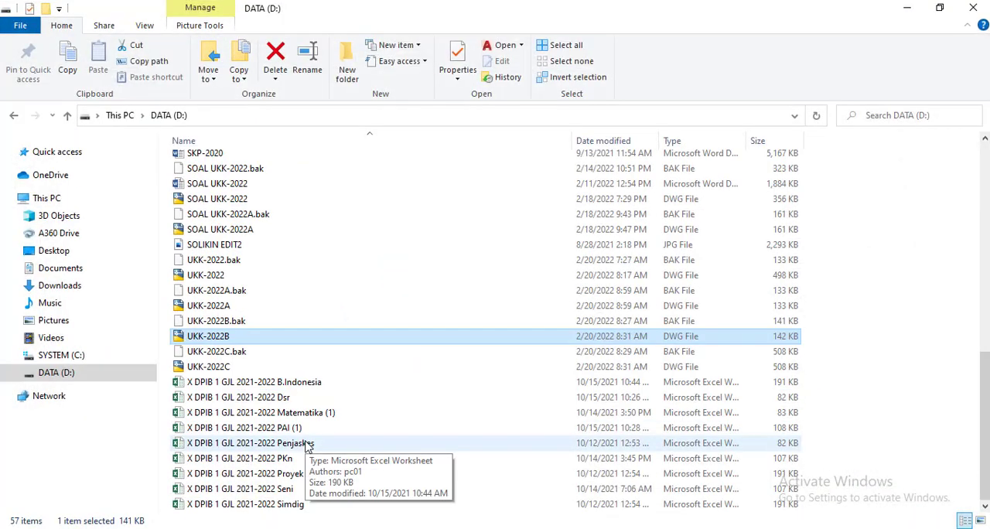
scroll(244, 321, up, 3)
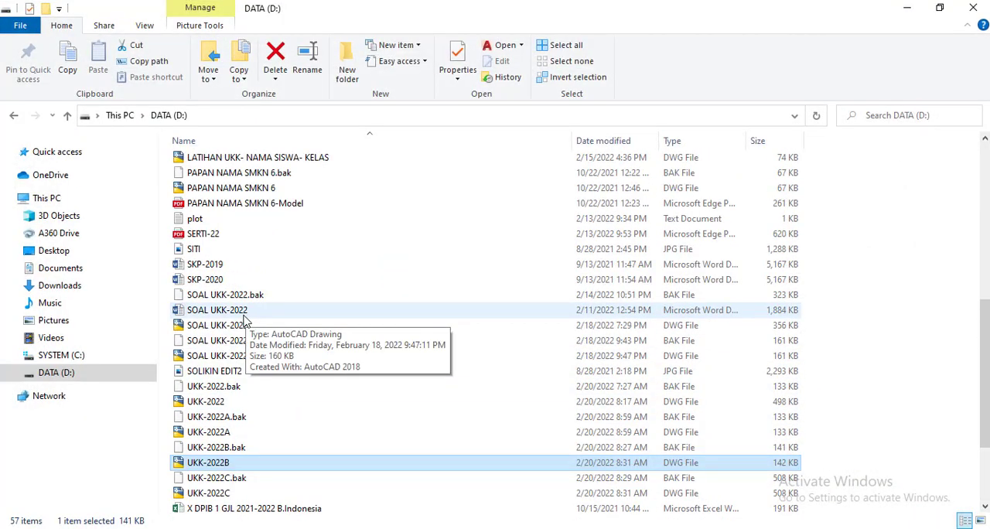
double_click(234, 314)
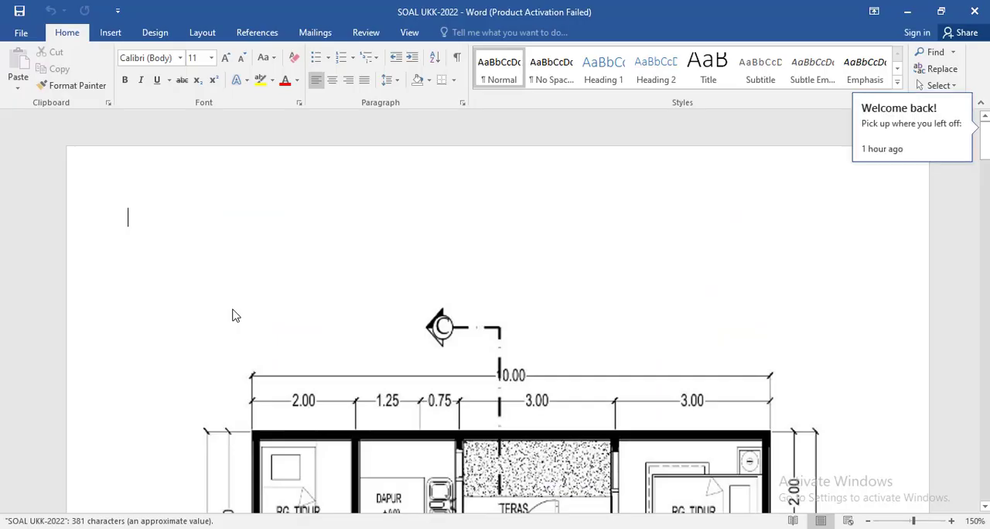
click(661, 108)
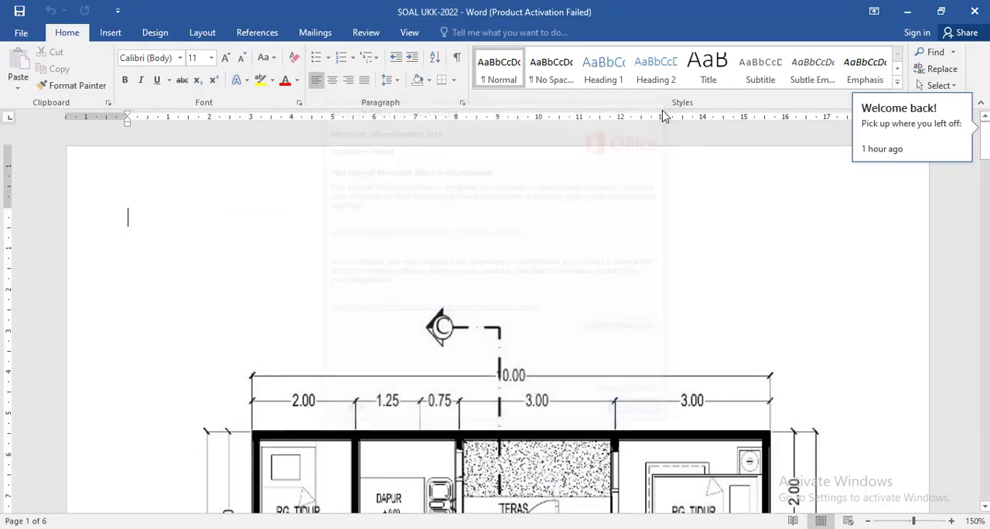
Examine the stair, guest room and bathroom area on the DENAH LANTAI 1 floor plan
scroll(595, 219, down, 10)
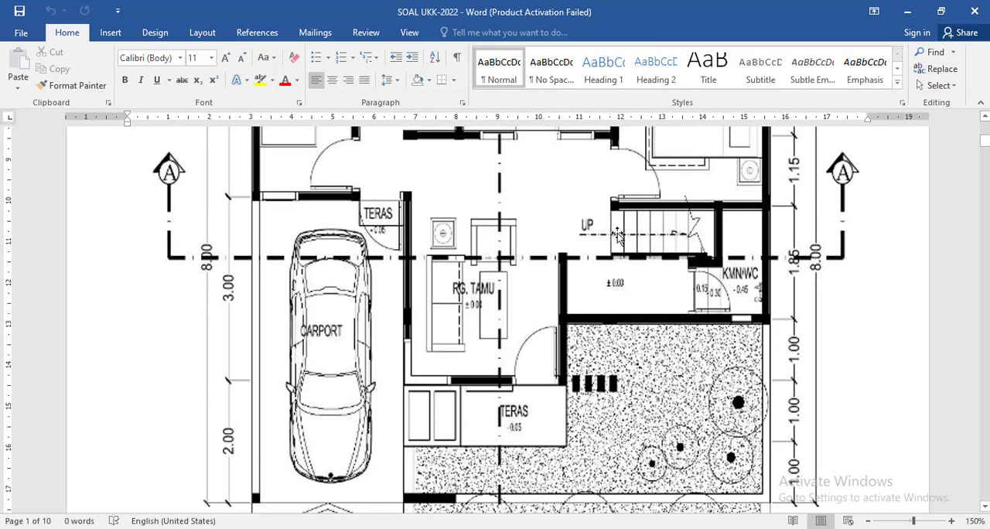
scroll(617, 233, up, 1)
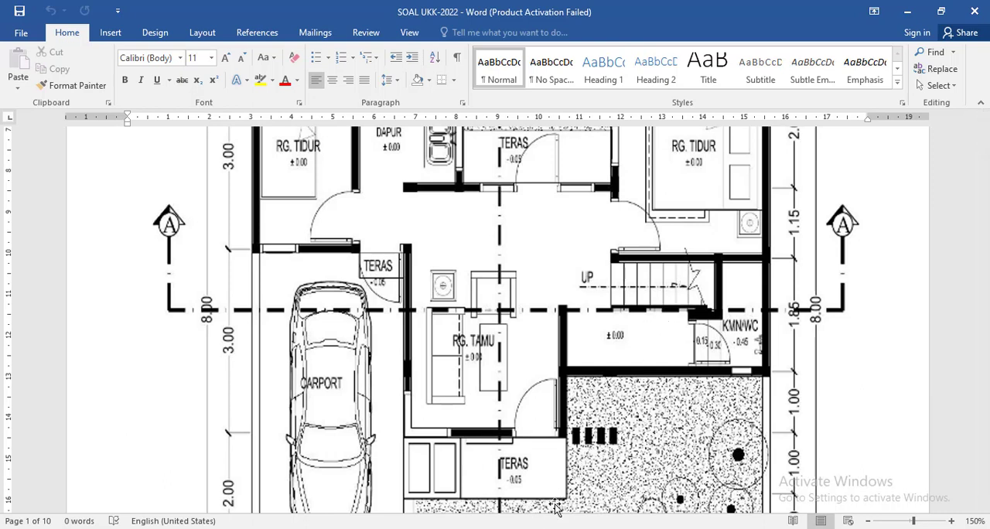
scroll(644, 267, down, 10)
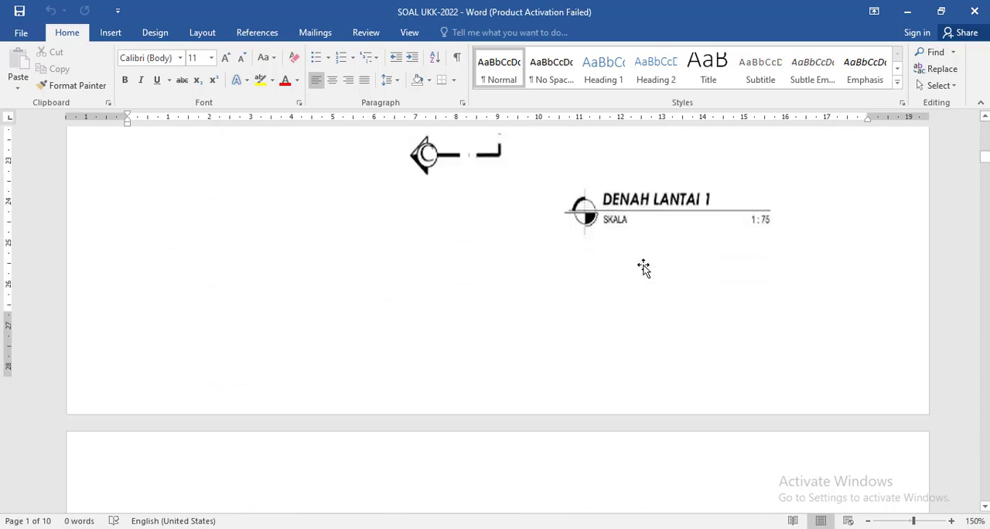
Find the house section drawing in the document and examine the staircase's flights, landing and height dimensions at 210% zoom
scroll(644, 267, down, 20)
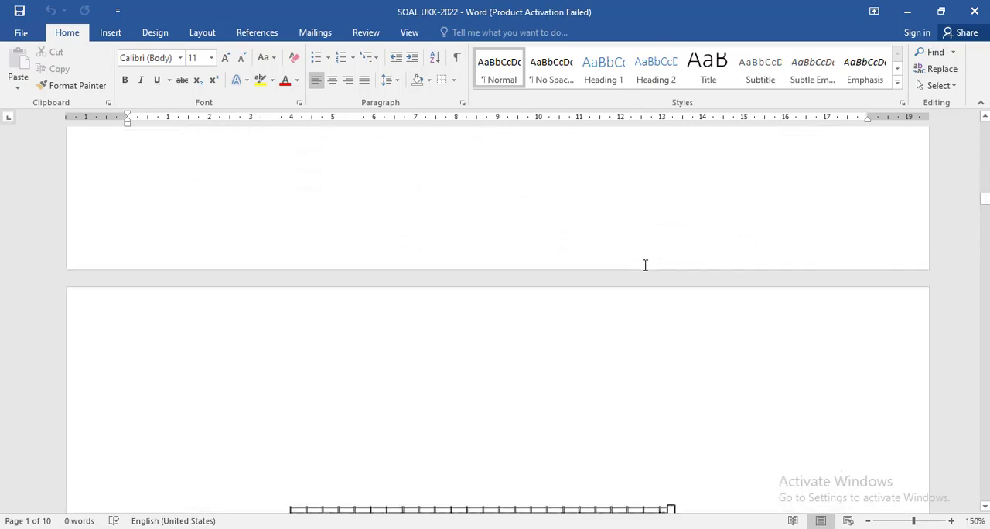
scroll(644, 266, down, 20)
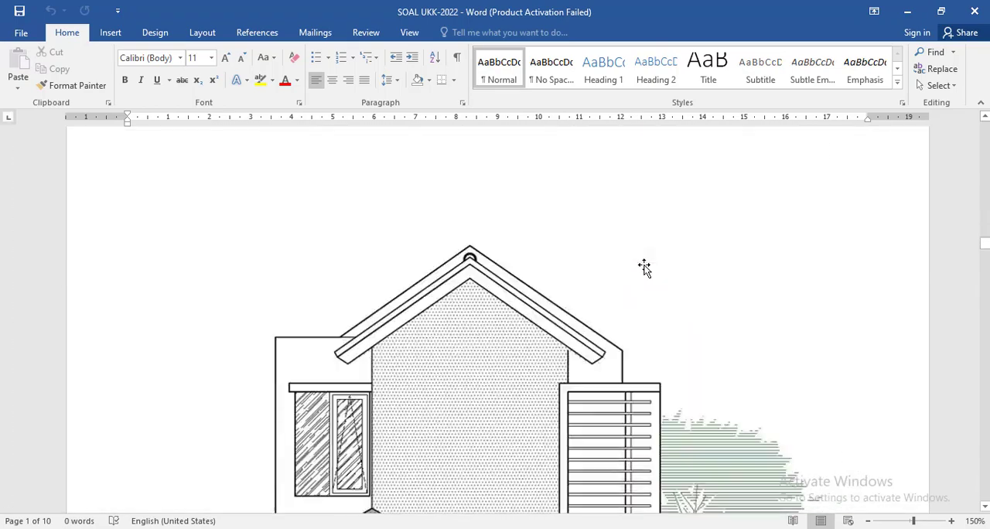
scroll(645, 266, down, 20)
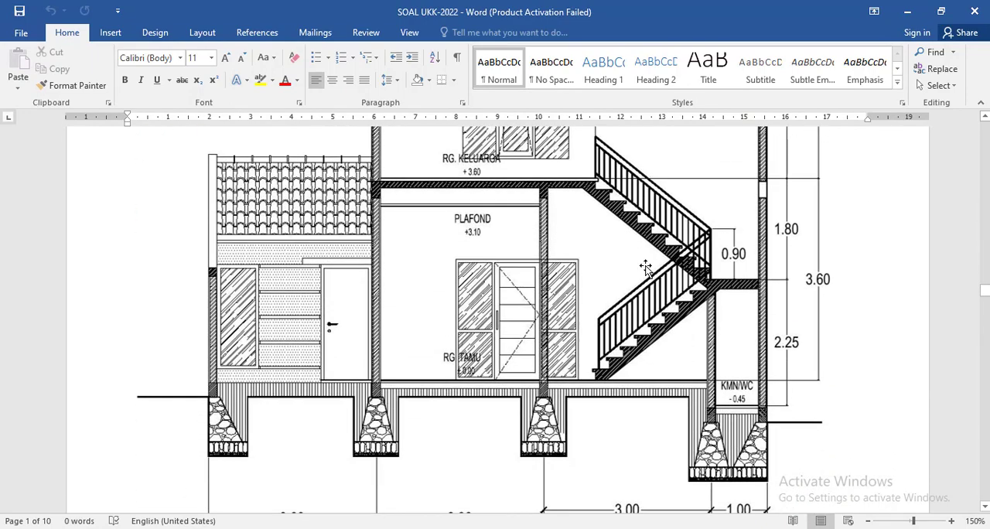
scroll(676, 225, up, 1)
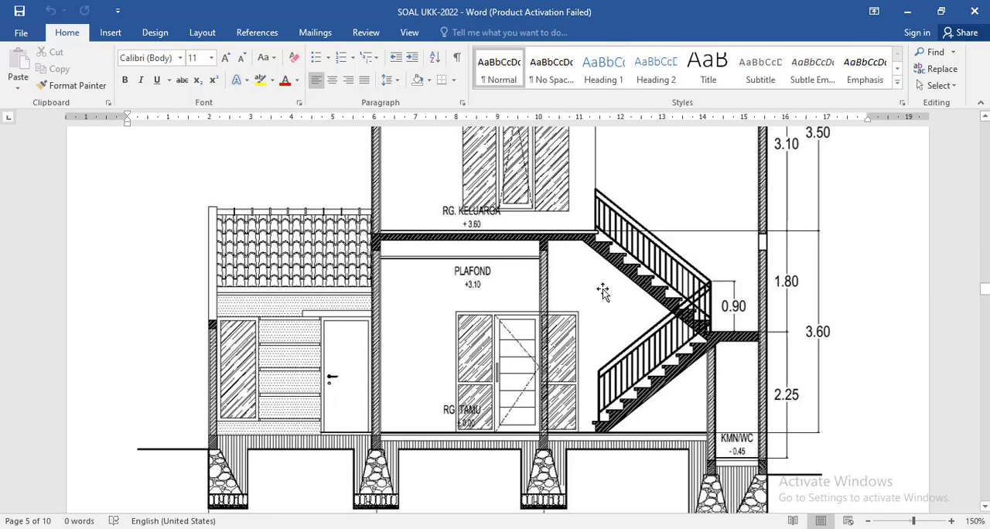
scroll(621, 224, up, 1)
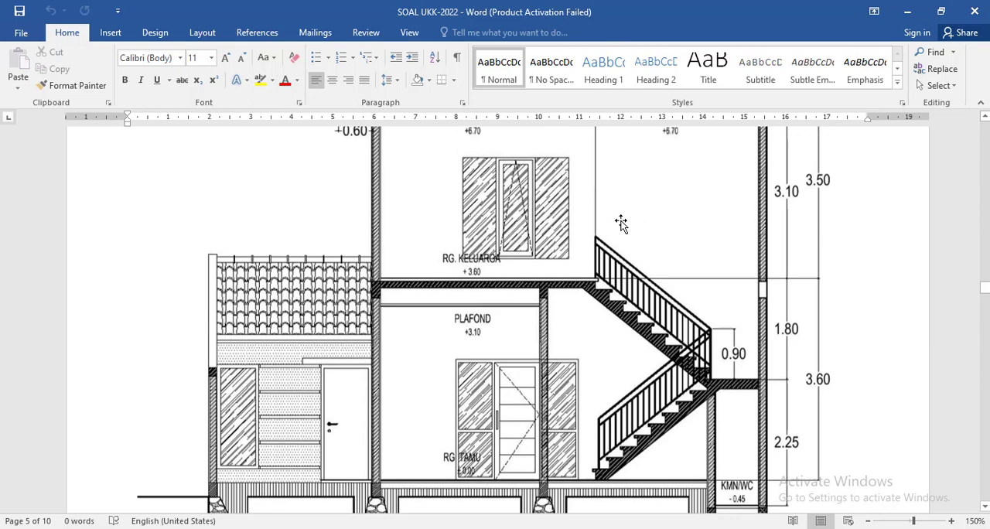
ctrl+scroll(630, 321, up, 6)
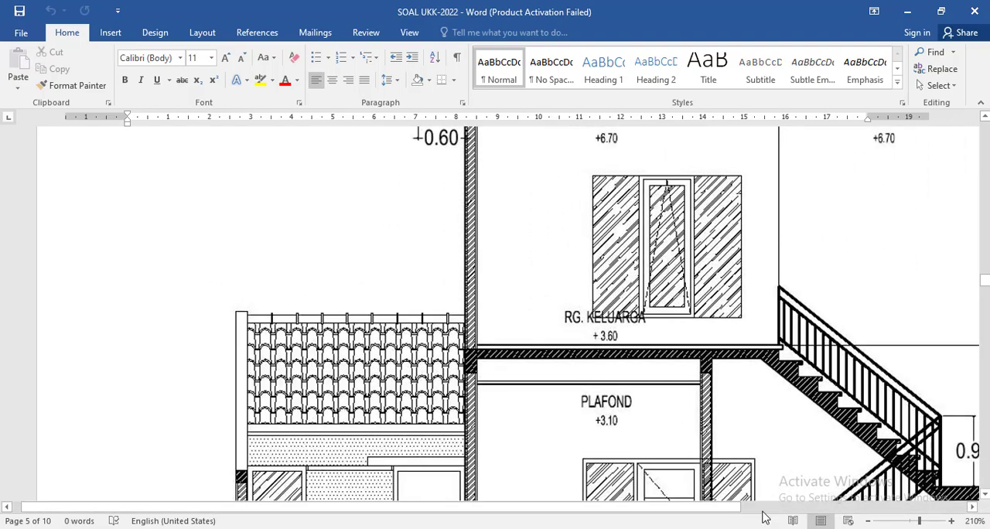
drag(729, 507, 863, 506)
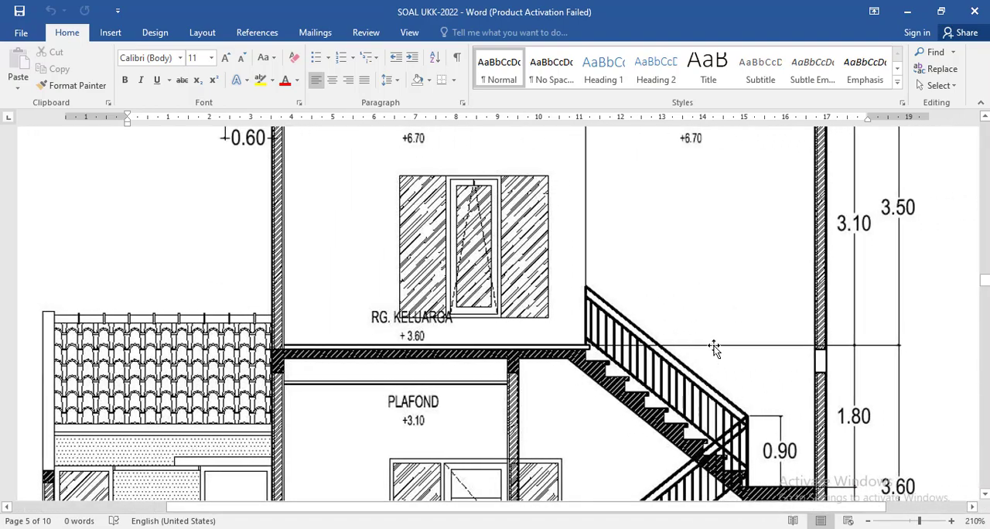
scroll(673, 287, down, 3)
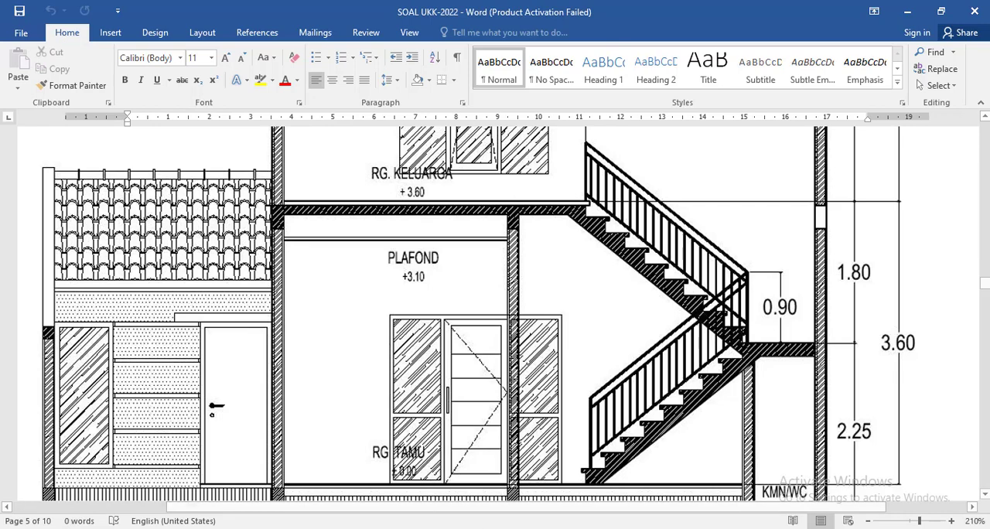
Switch back to the UKK-2022B drawing in AutoCAD and focus on the empty stair area of the first sheet's floor plan
click(481, 528)
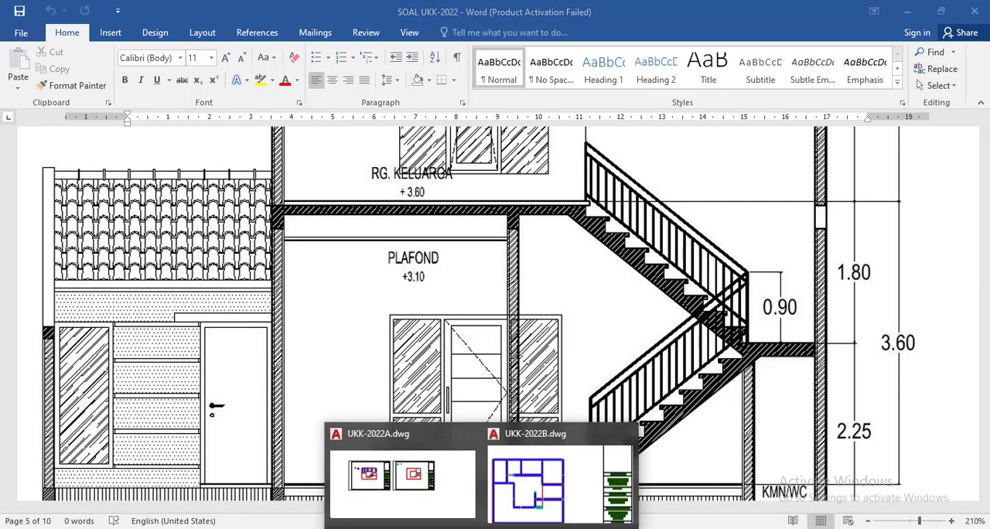
click(524, 505)
scroll(559, 316, down, 2)
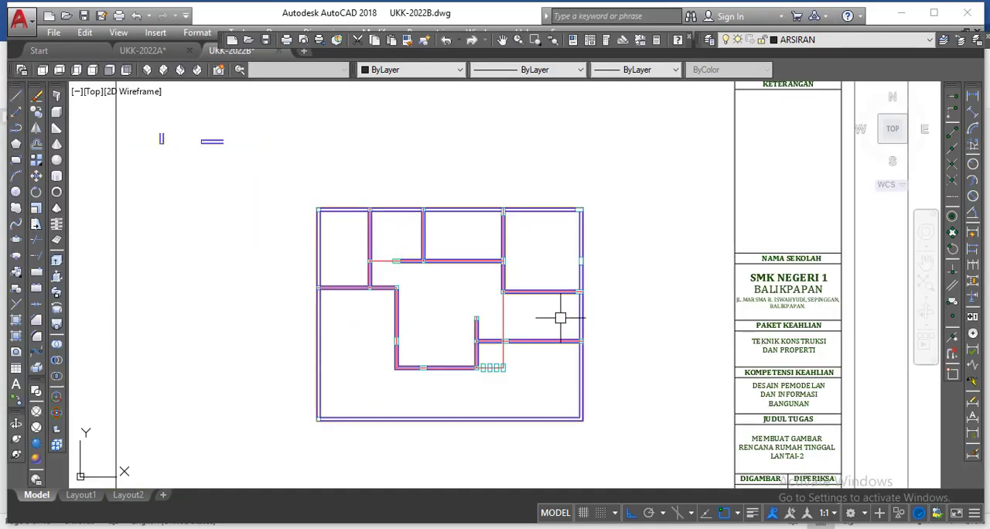
scroll(560, 317, up, 4)
middle_drag(557, 319, 557, 319)
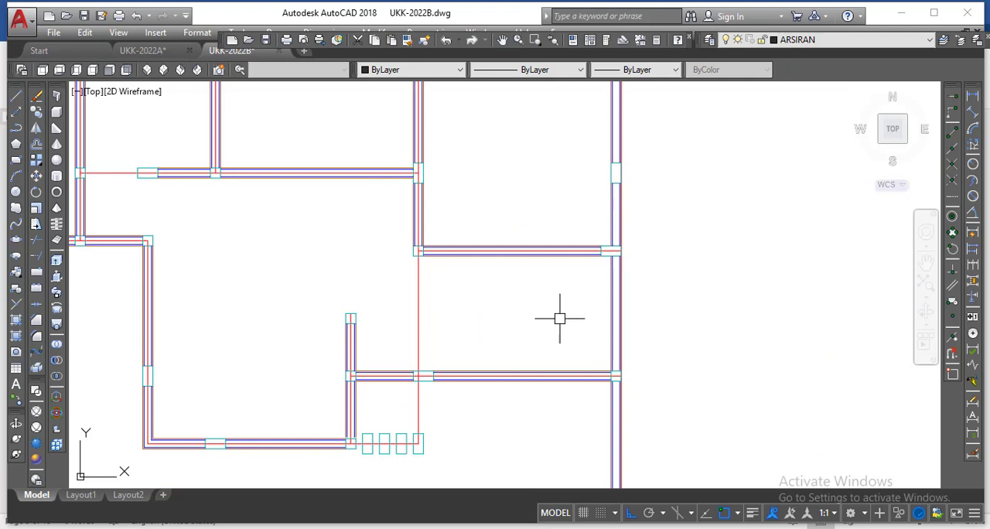
Offset the outer face line of the stair area's east wall 100 inward, into the empty stair area
scroll(624, 312, down, 2)
scroll(585, 304, up, 4)
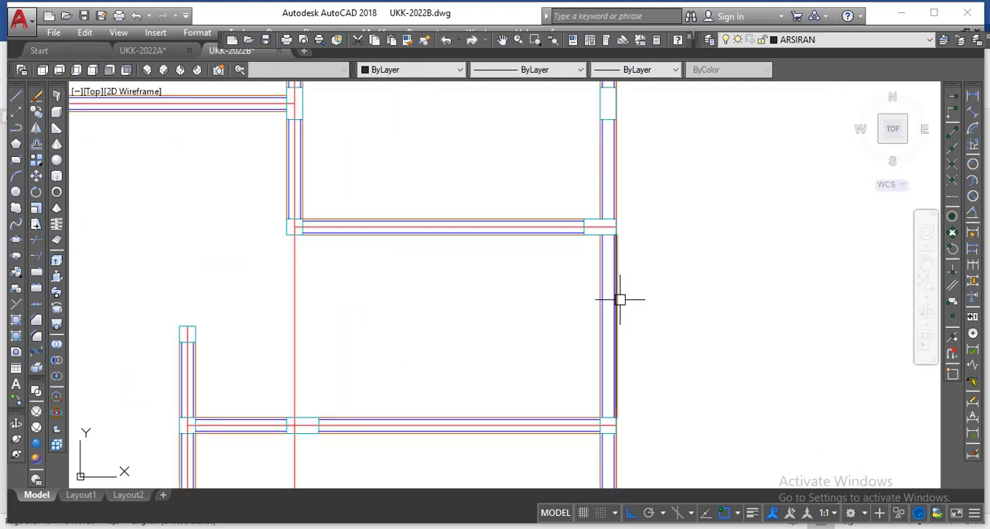
click(37, 145)
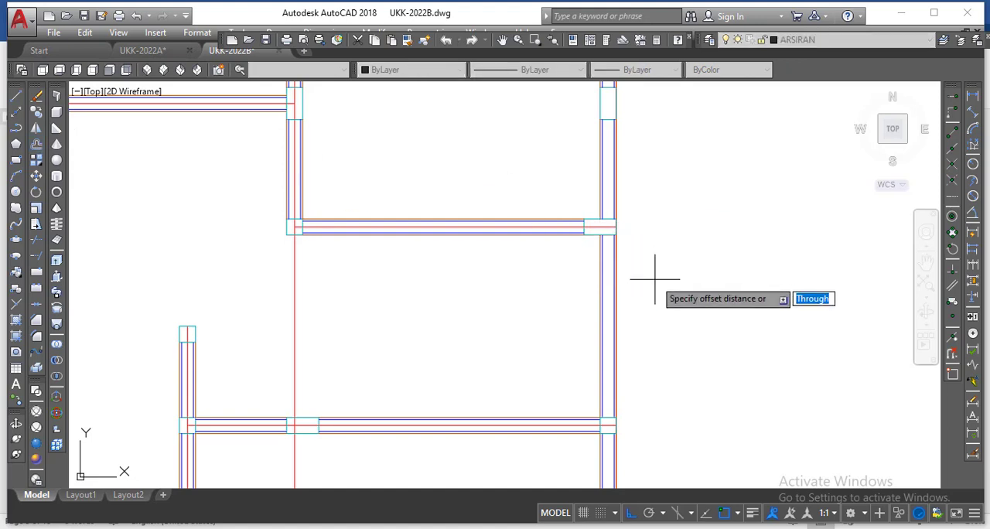
text(100)
key(Return)
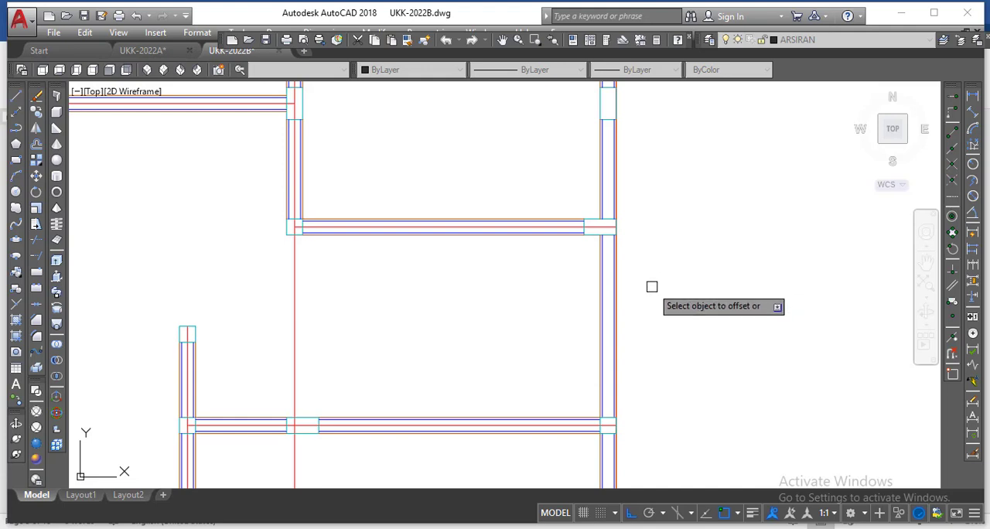
click(615, 296)
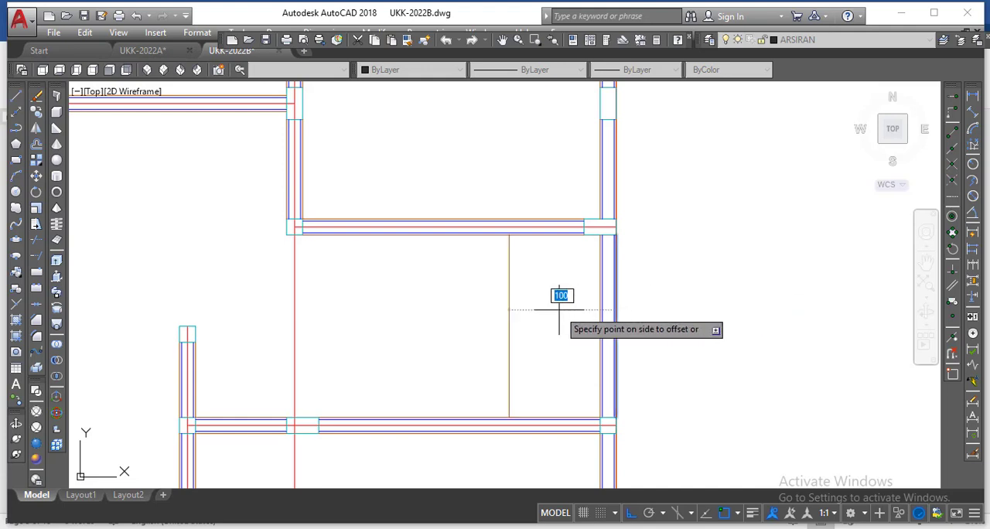
click(588, 298)
right_click(522, 172)
click(555, 178)
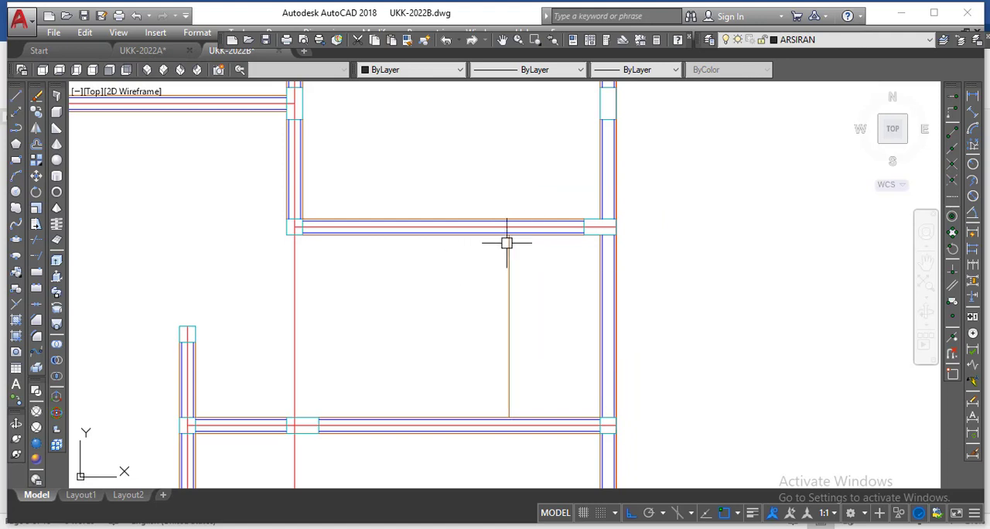
Offset the new vertical line in the stair area by 7.5 to both its west and east sides
click(36, 144)
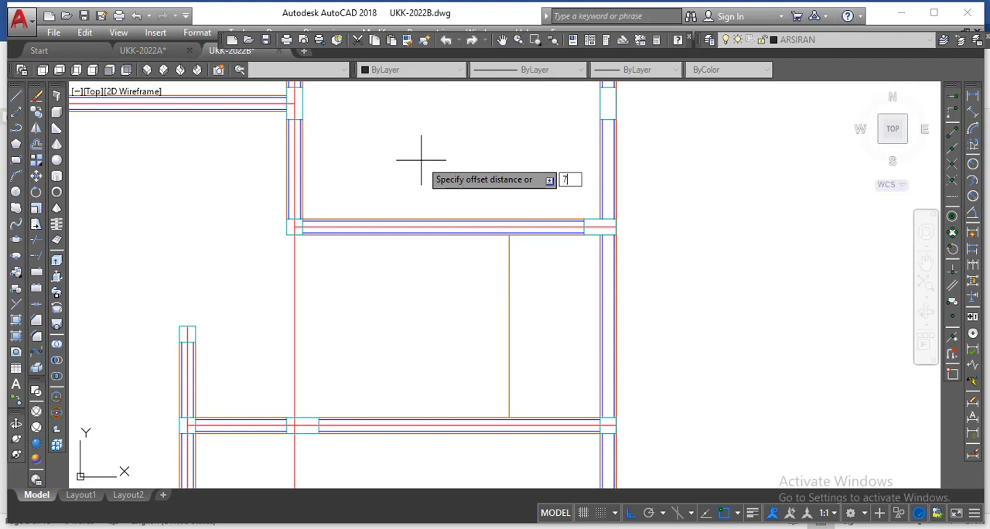
text(7.5)
key(Return)
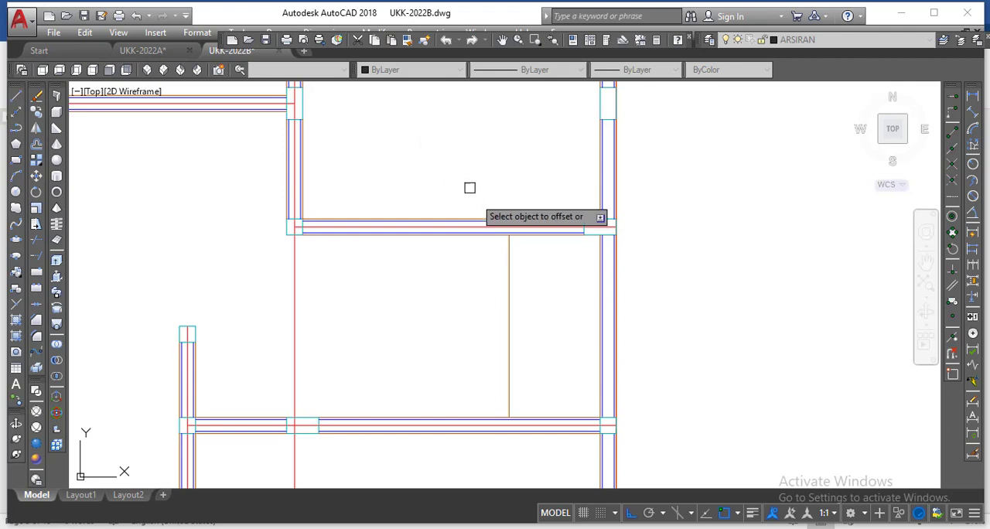
click(509, 280)
click(475, 284)
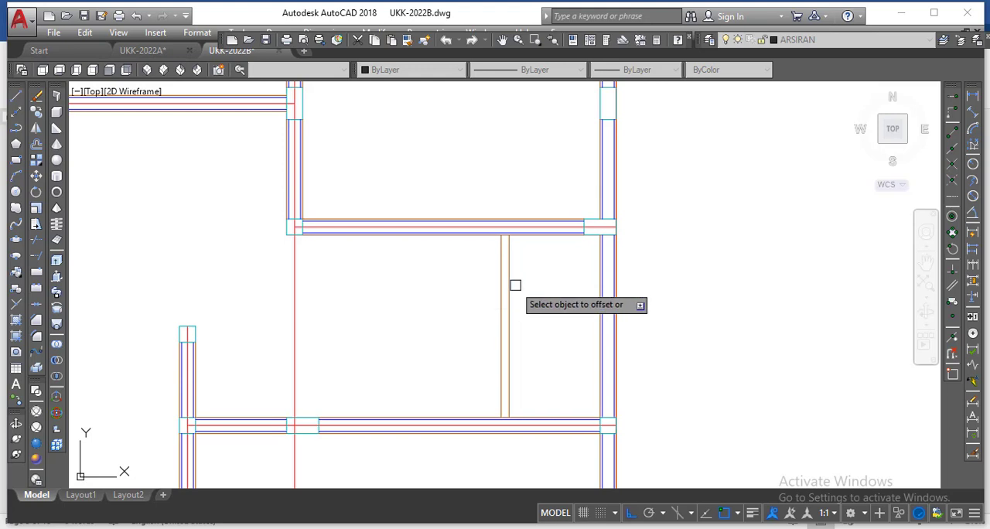
click(510, 284)
click(542, 283)
right_click(506, 175)
click(534, 185)
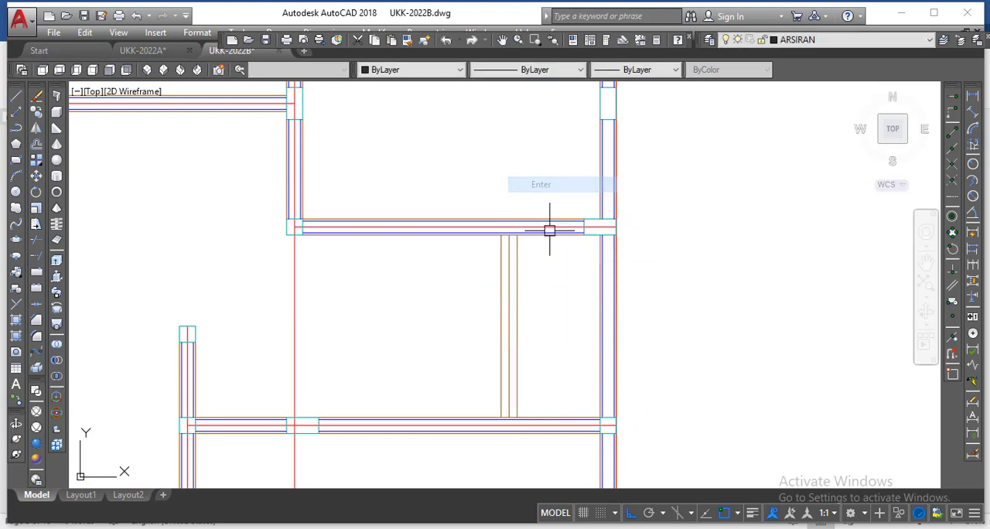
Copy the four wall lines of the short wall stub west of the stair area onto the guide lines, starting at the upper wall
scroll(549, 228, down, 2)
scroll(495, 258, up, 4)
scroll(525, 257, down, 2)
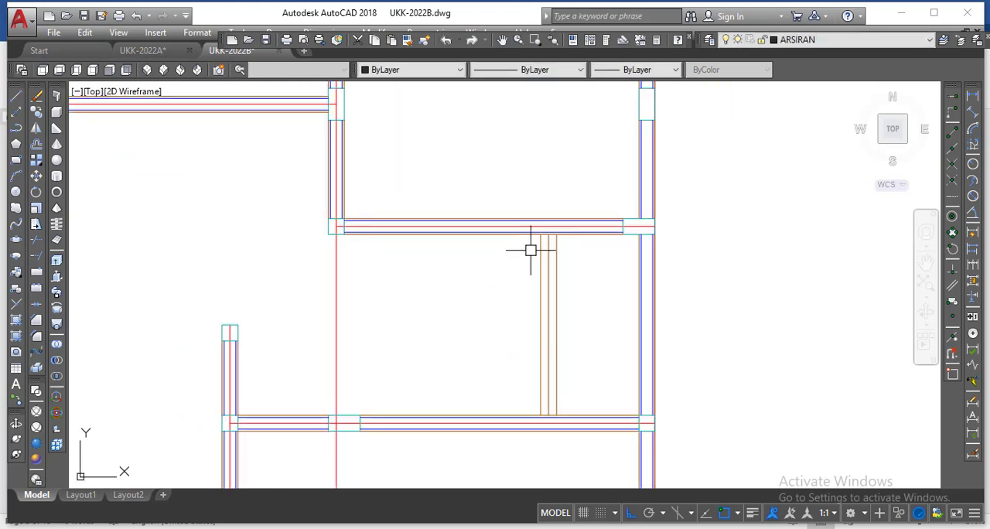
click(36, 112)
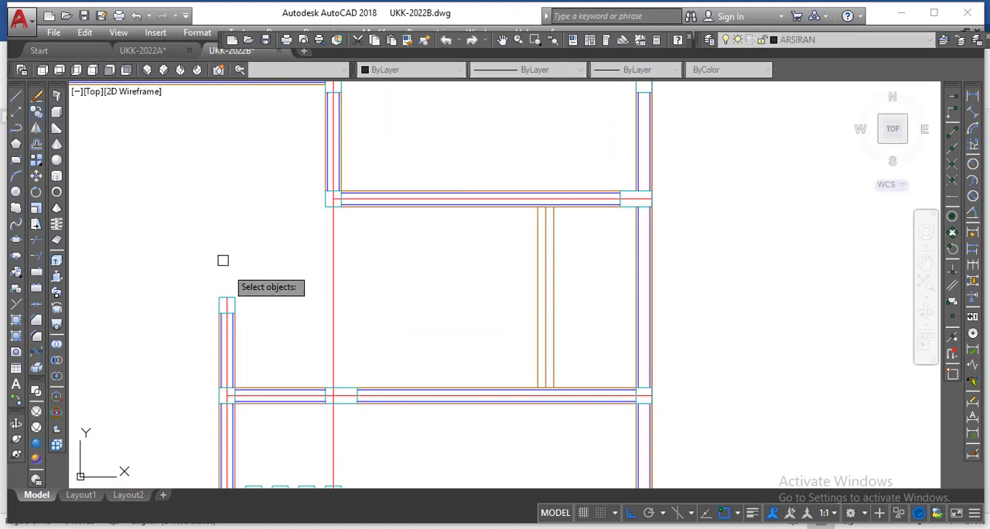
click(227, 338)
scroll(232, 340, up, 5)
click(196, 333)
click(252, 281)
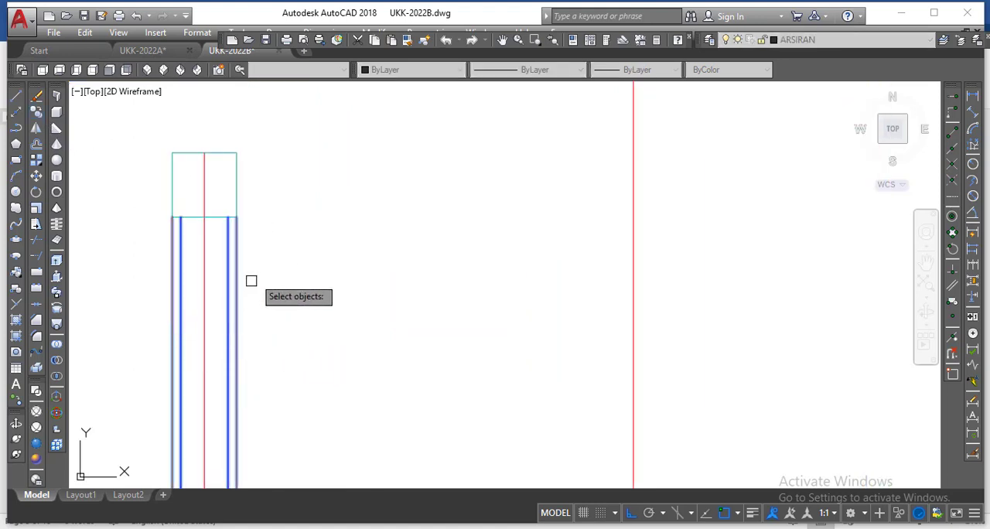
key(Return)
click(236, 217)
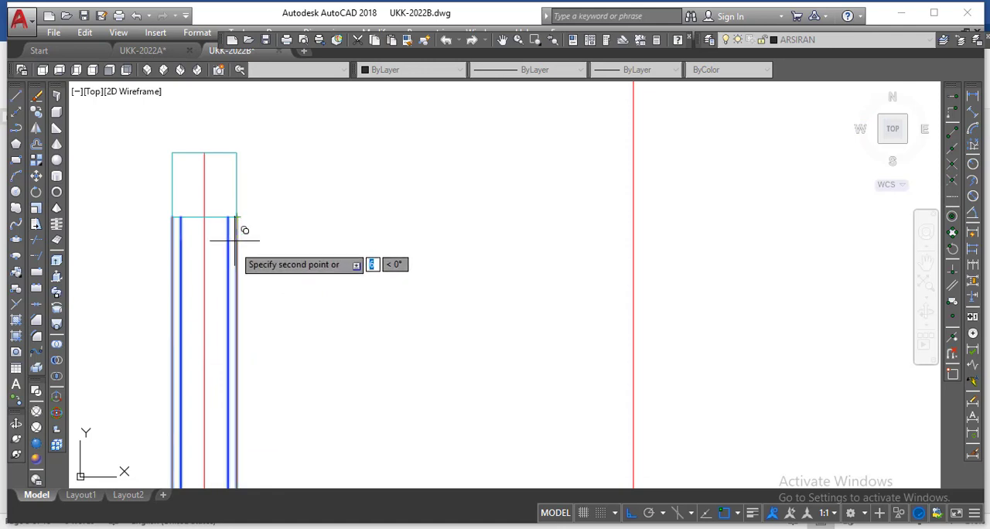
scroll(251, 216, down, 6)
scroll(448, 206, up, 6)
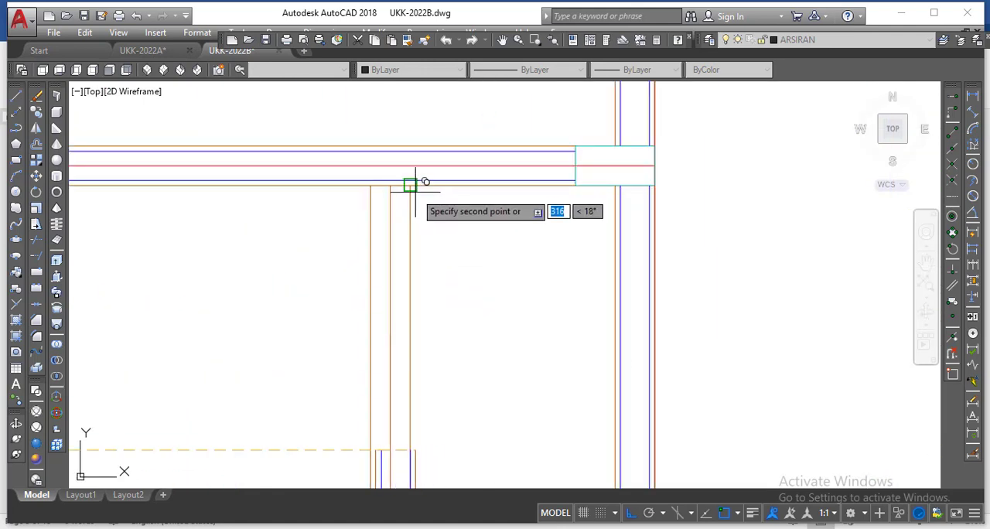
right_click(432, 194)
click(457, 215)
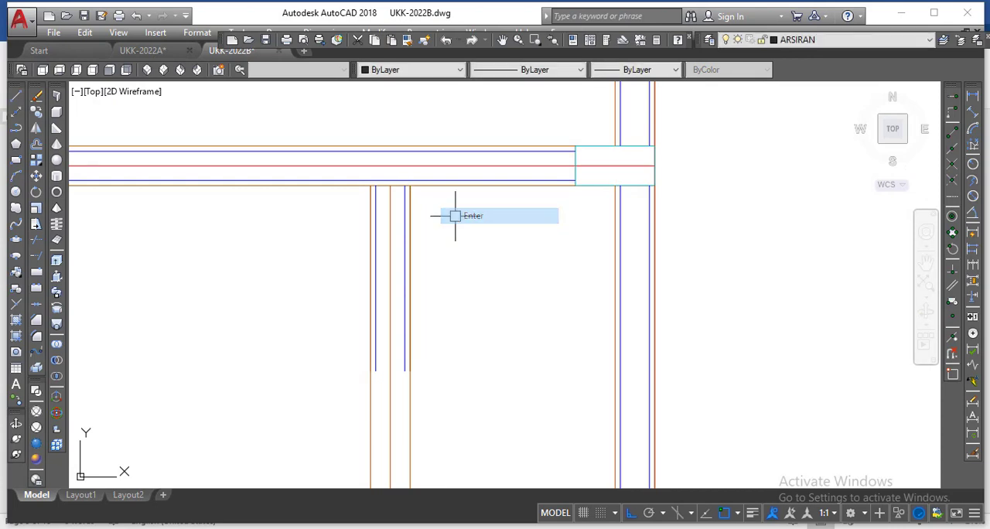
Delete the three full-height vertical guide lines, keeping the copied wall lines
scroll(453, 221, down, 2)
click(436, 360)
click(402, 358)
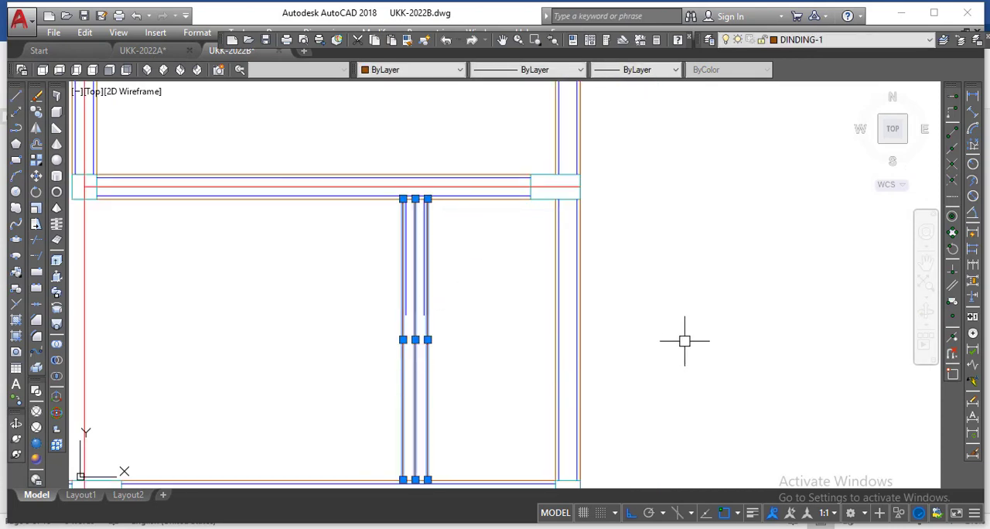
key(Delete)
scroll(657, 307, down, 2)
middle_drag(657, 307, 600, 281)
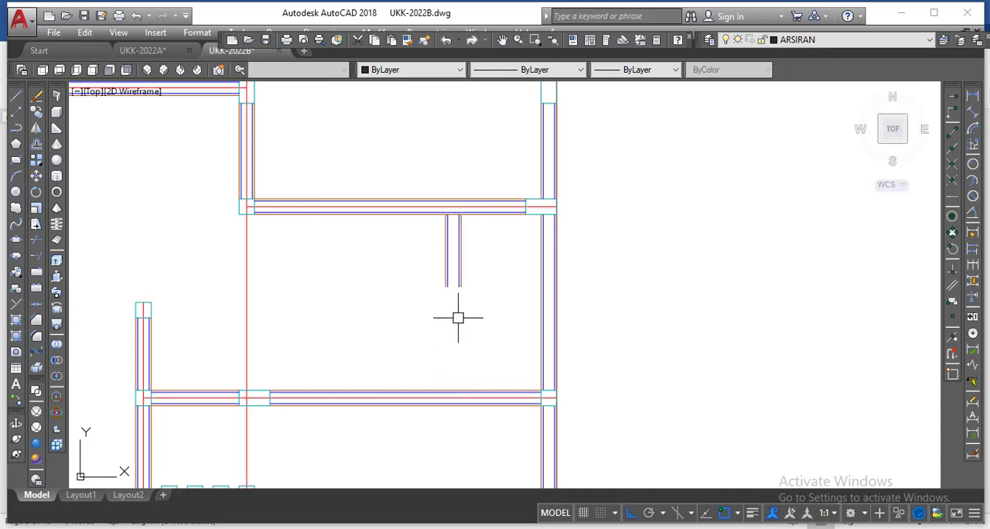
Extend the four copied wall lines down to the lower wall of the stair area, using all objects as boundaries
click(56, 261)
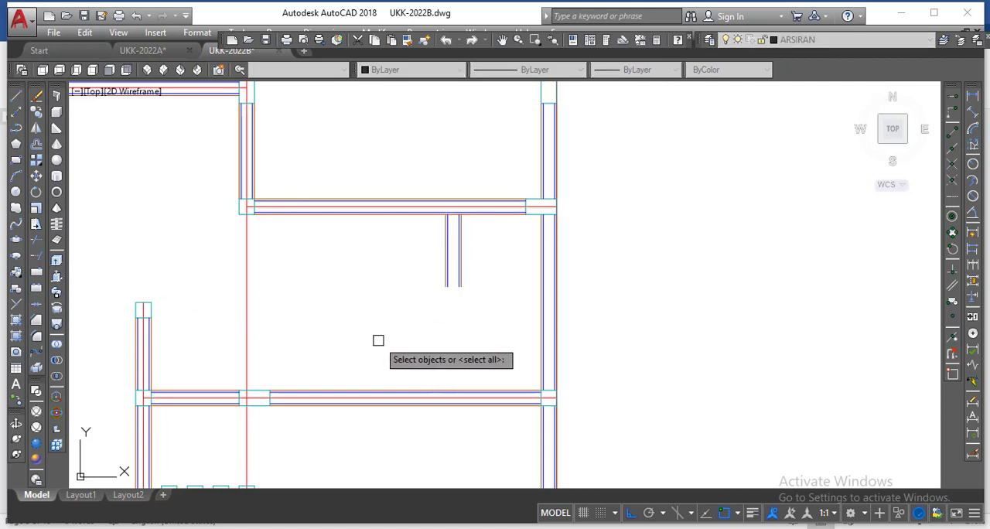
key(Return)
click(468, 321)
click(437, 222)
right_click(436, 157)
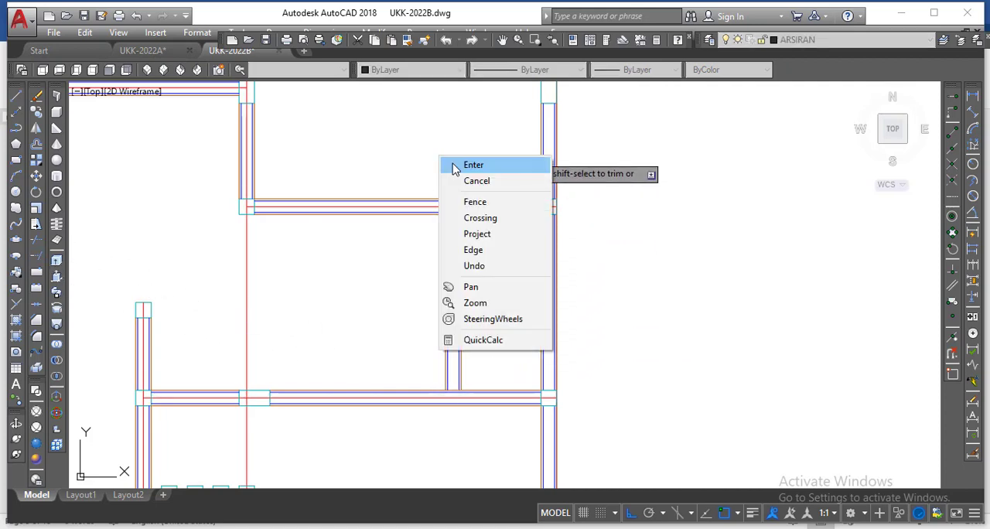
click(465, 163)
middle_drag(581, 216, 674, 219)
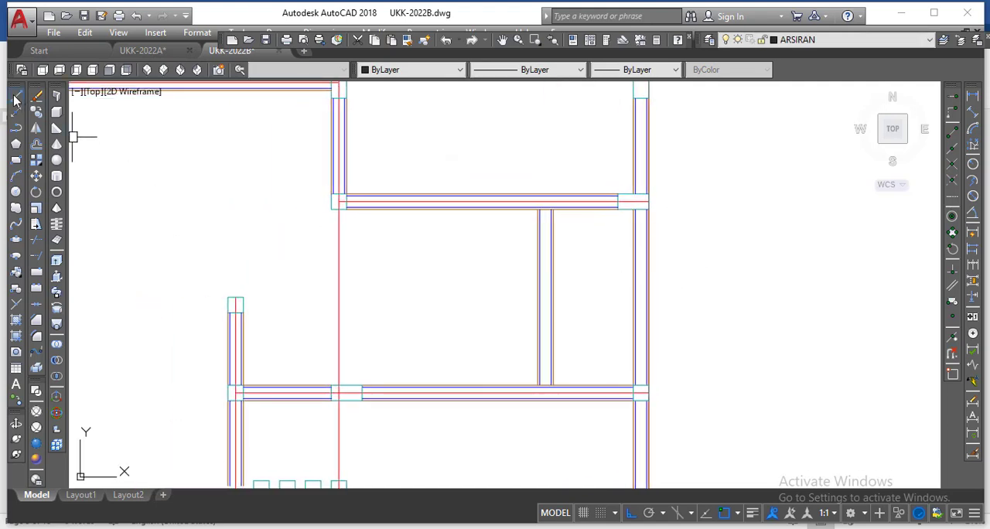
Draw a vertical line from the lower-right corner of the stair area's upper-left column down to the lower wall
click(16, 97)
scroll(338, 232, up, 2)
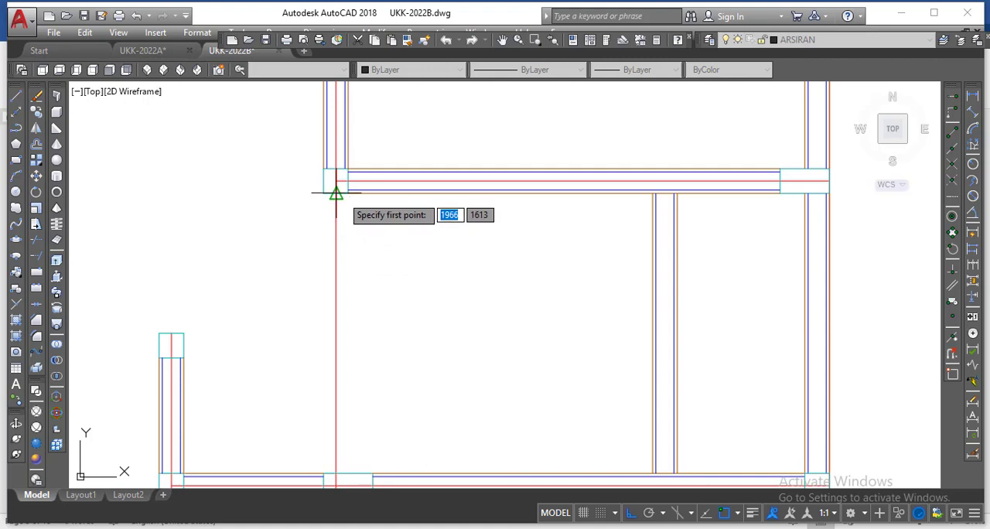
click(348, 193)
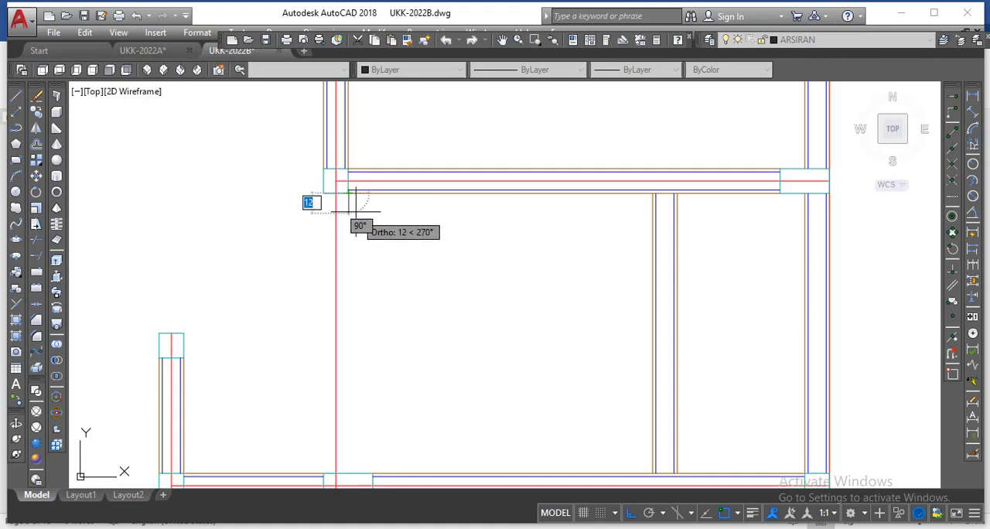
scroll(380, 258, down, 2)
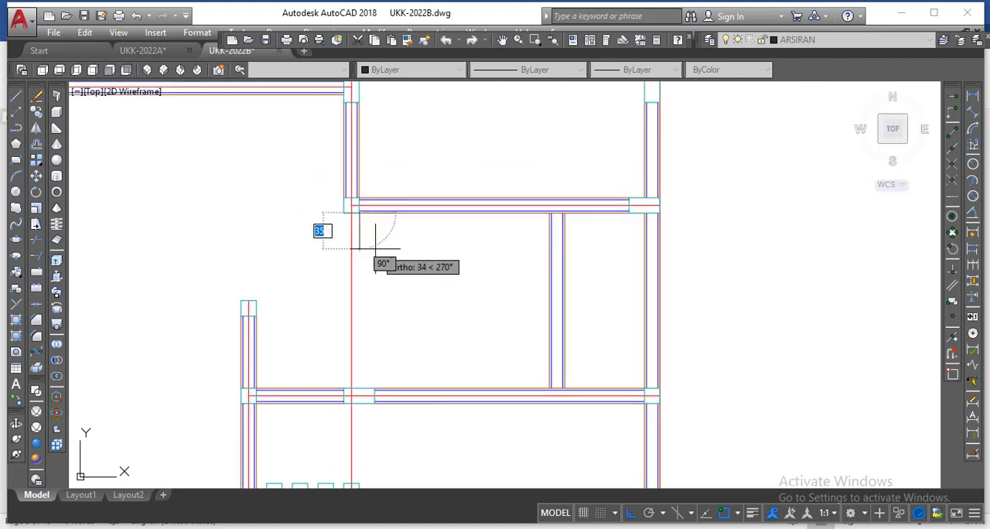
scroll(356, 375, up, 2)
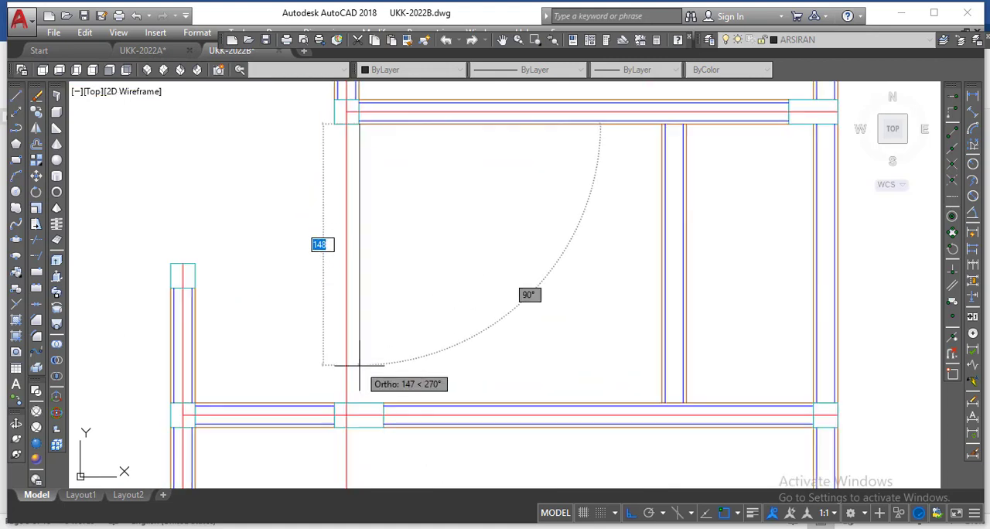
right_click(354, 404)
click(391, 246)
scroll(459, 281, down, 1)
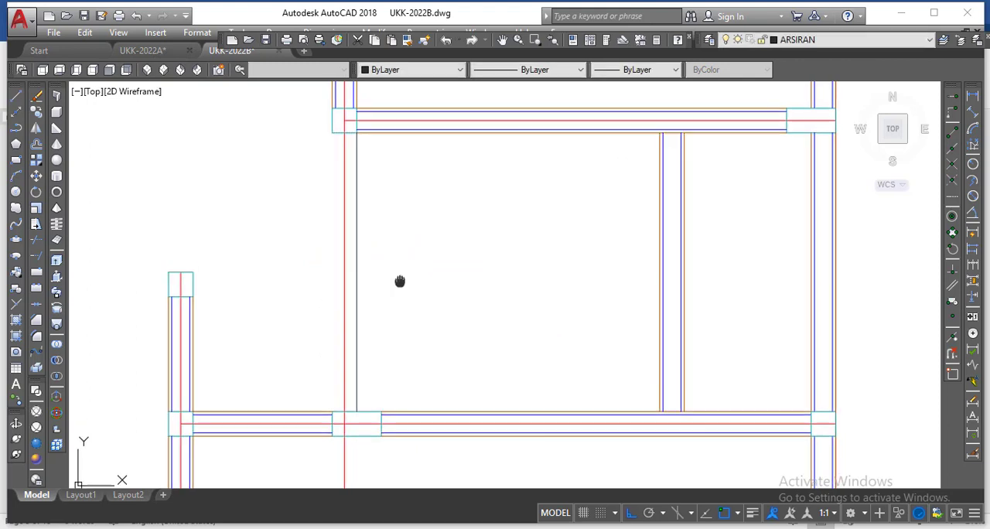
scroll(433, 250, up, 1)
click(354, 237)
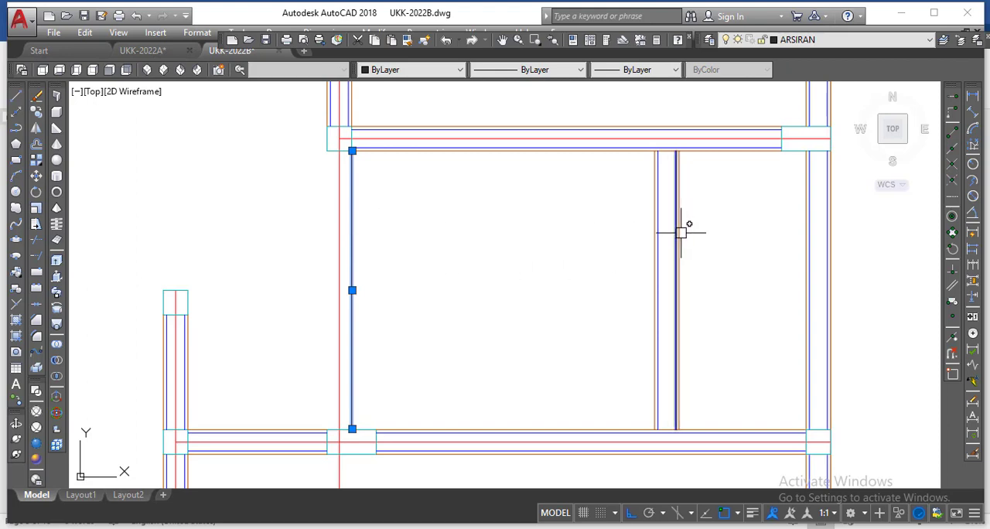
scroll(694, 234, up, 2)
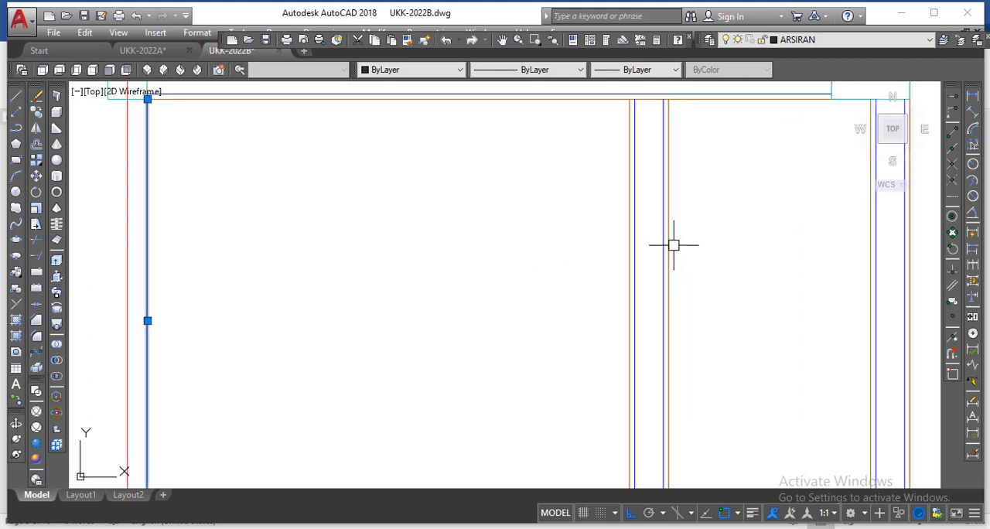
click(673, 253)
scroll(701, 252, down, 2)
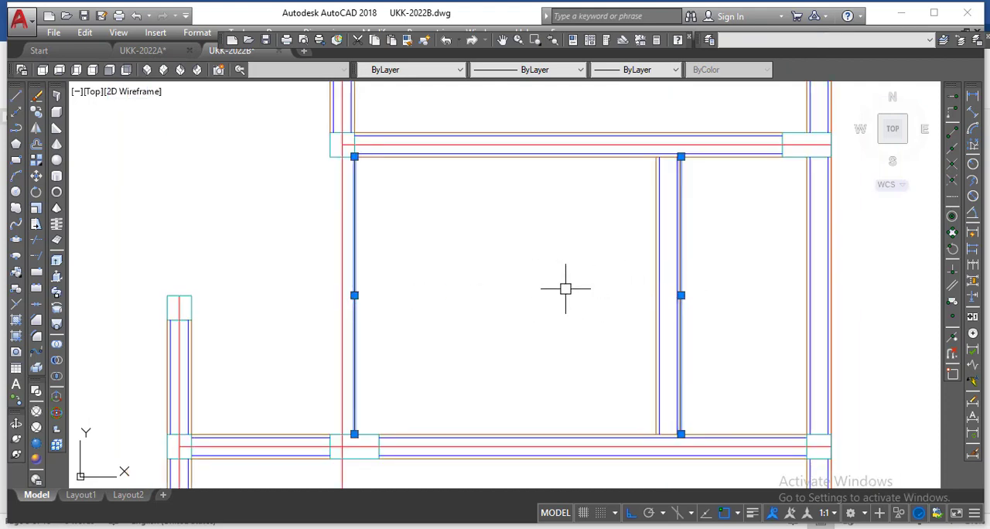
key(Escape)
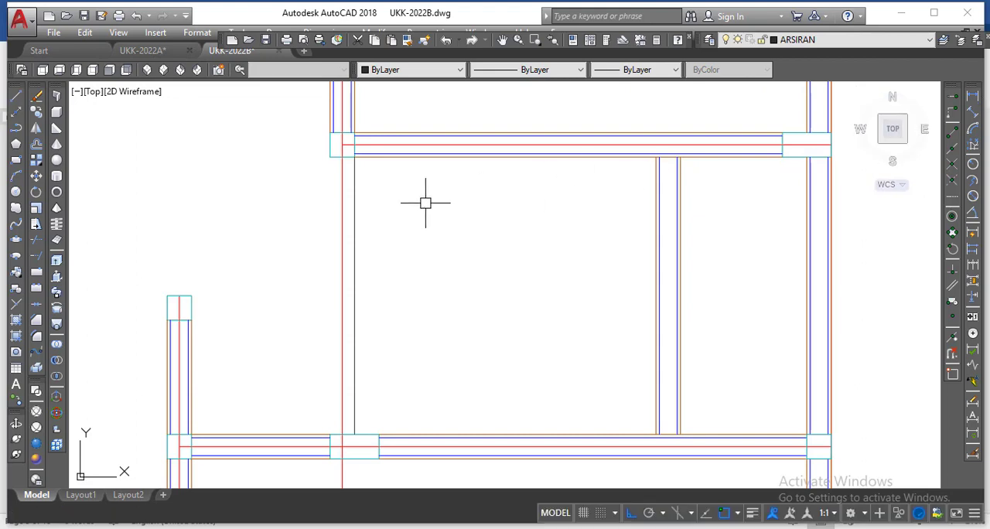
Add a linear dimension from the new vertical line to the partition wall's east face, placed mid-height in the stair area
click(973, 96)
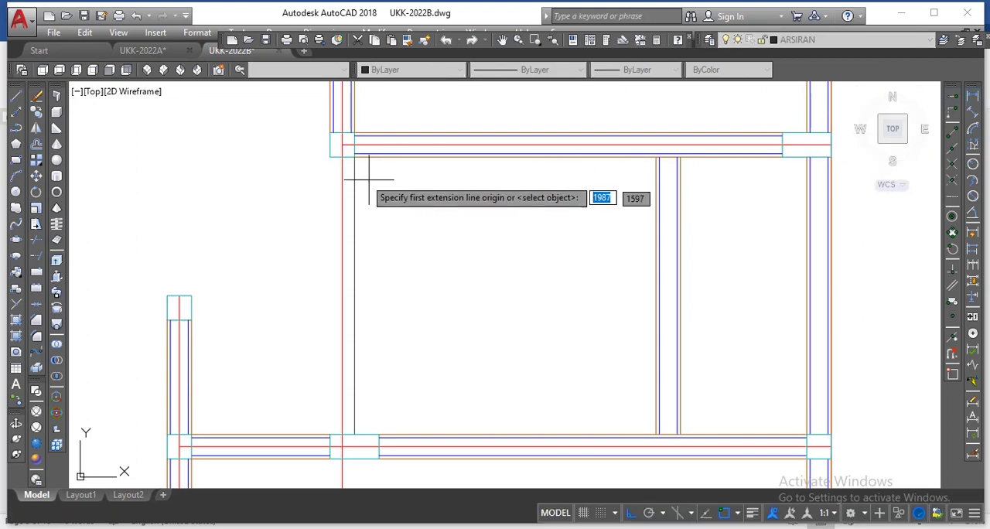
click(354, 156)
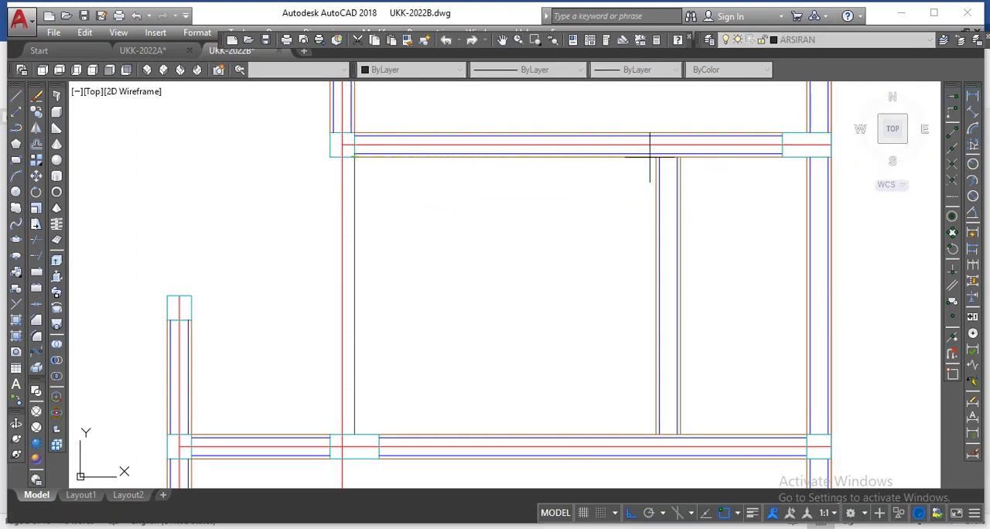
scroll(686, 157, up, 5)
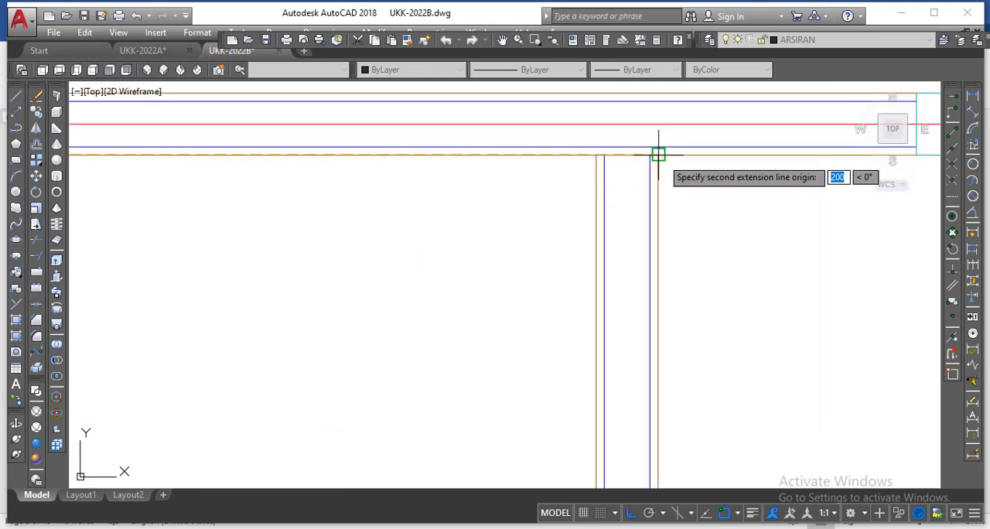
click(656, 155)
scroll(654, 158, down, 5)
click(532, 286)
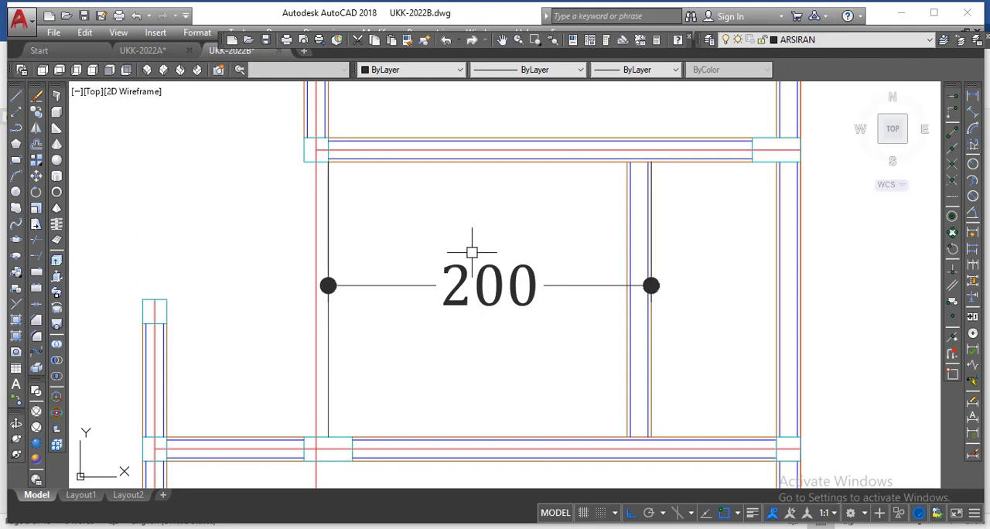
Delete the linear dimension between the vertical line and the partition wall in the stair area
mouse_move(464, 270)
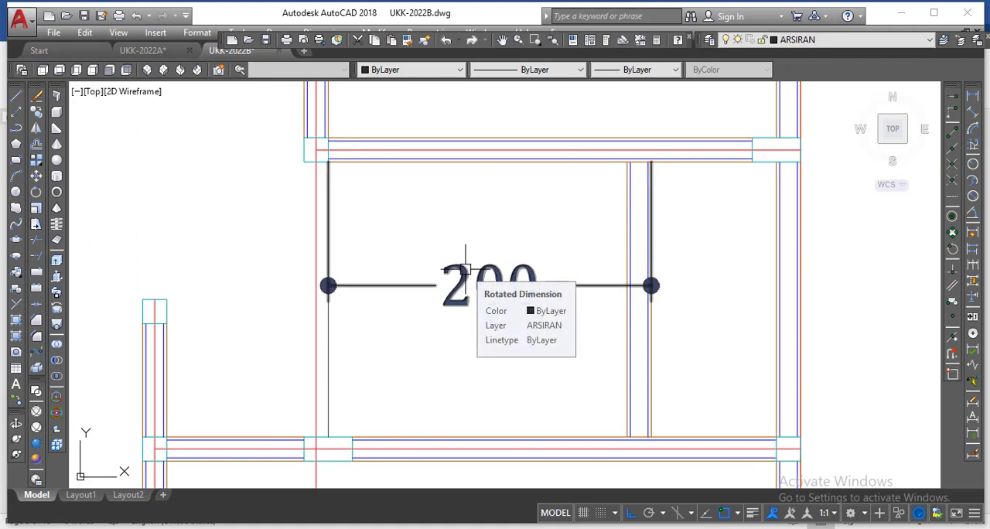
click(465, 270)
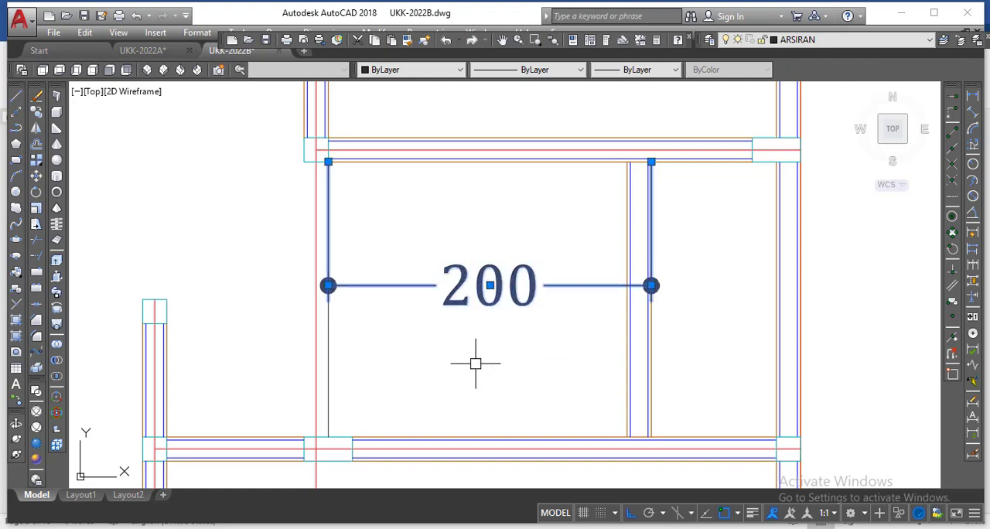
key(Delete)
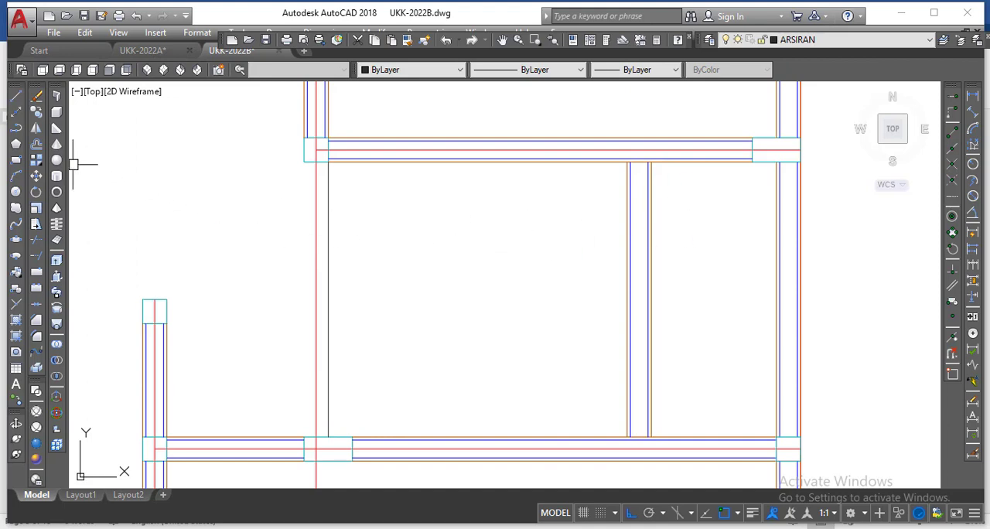
Offset the stair area's west vertical line eastward seven times at 25 spacing to lay out the stair tread lines
click(36, 144)
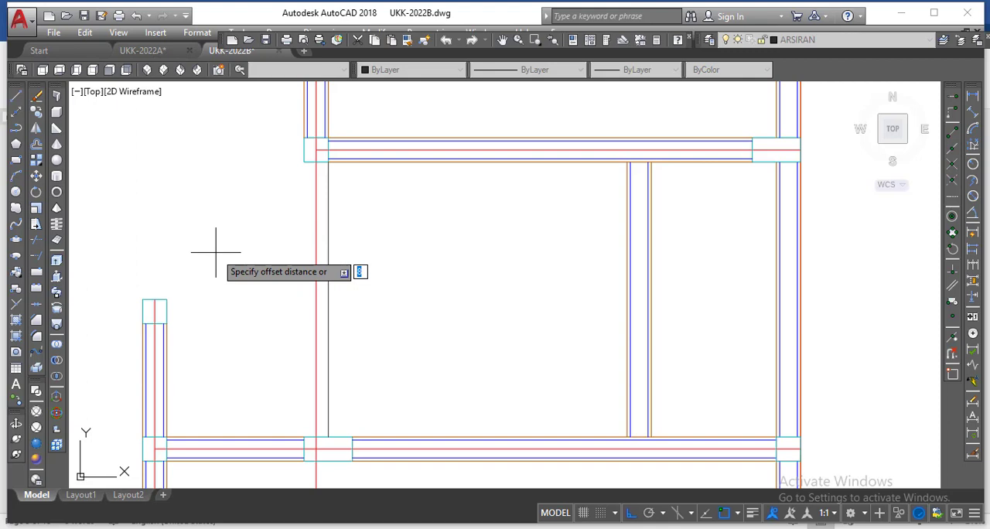
key(Return)
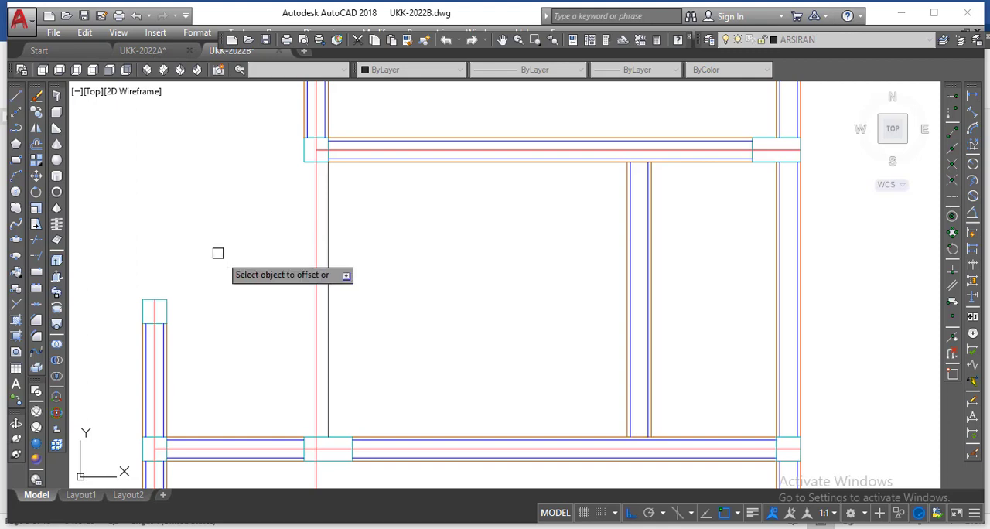
click(329, 272)
click(344, 270)
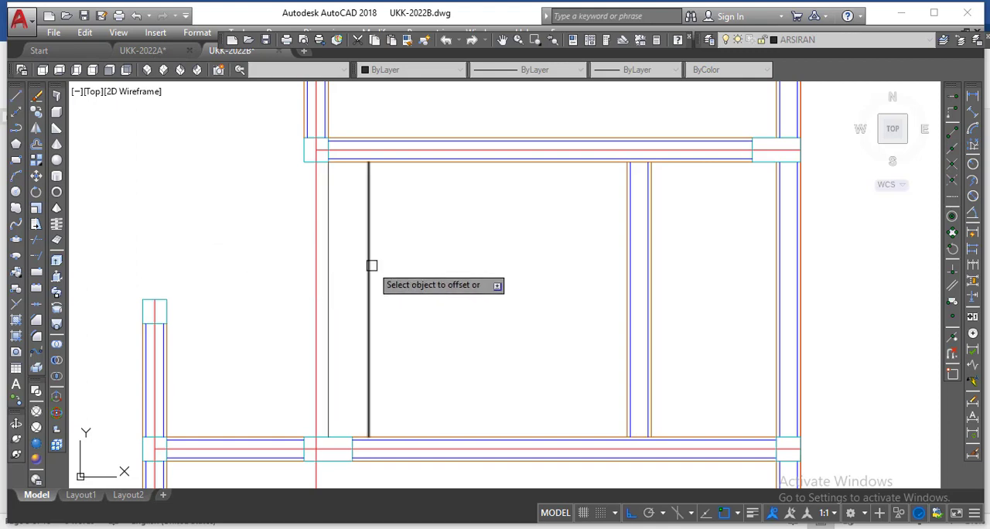
click(369, 265)
click(391, 263)
click(407, 266)
click(441, 259)
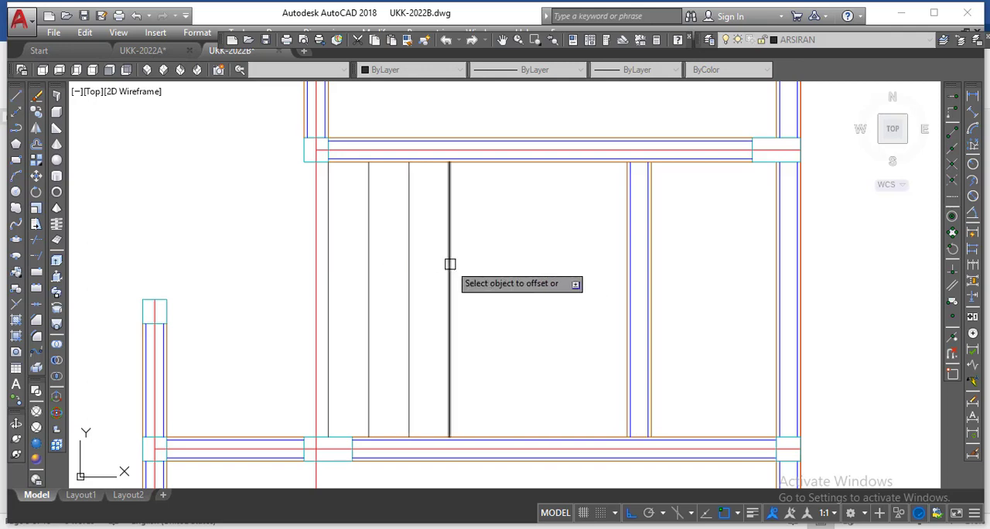
click(449, 264)
click(476, 261)
click(489, 266)
click(510, 294)
click(530, 286)
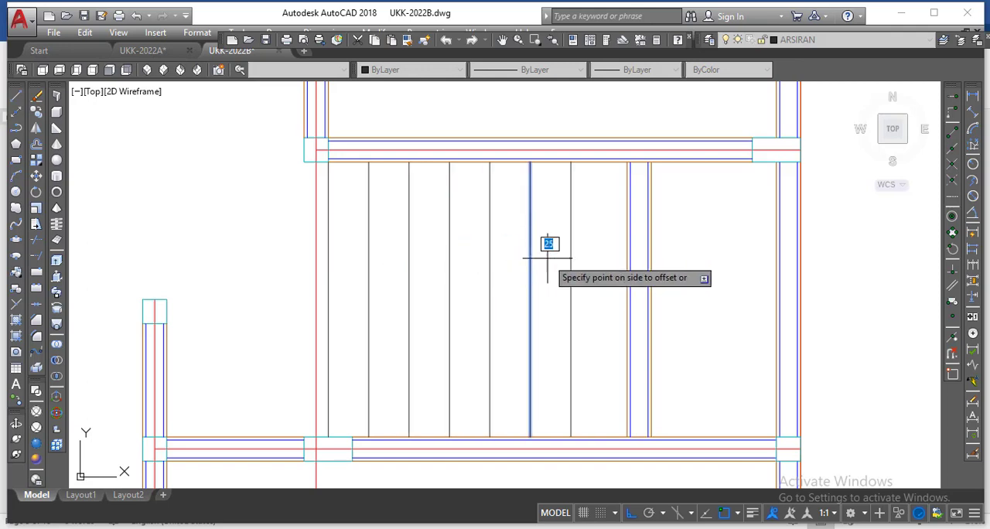
click(553, 251)
click(571, 253)
click(581, 232)
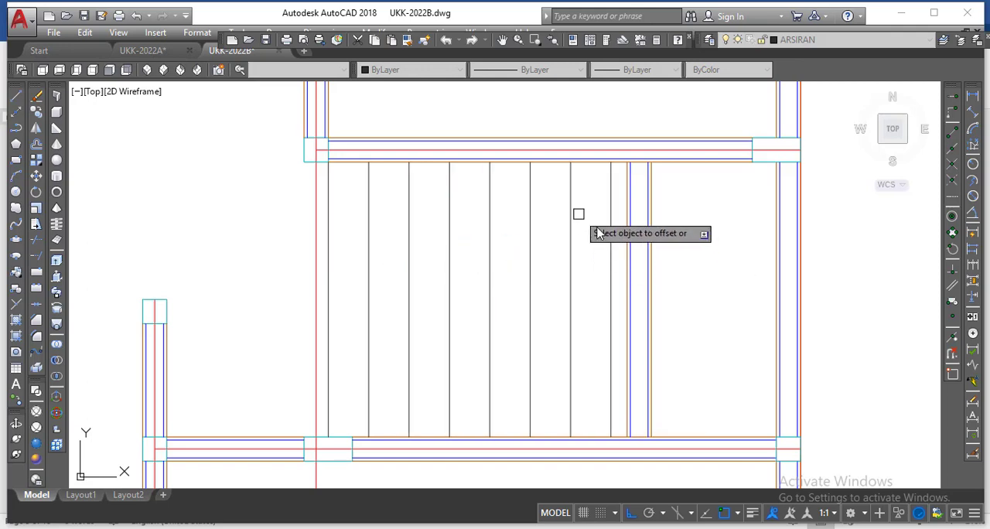
click(631, 186)
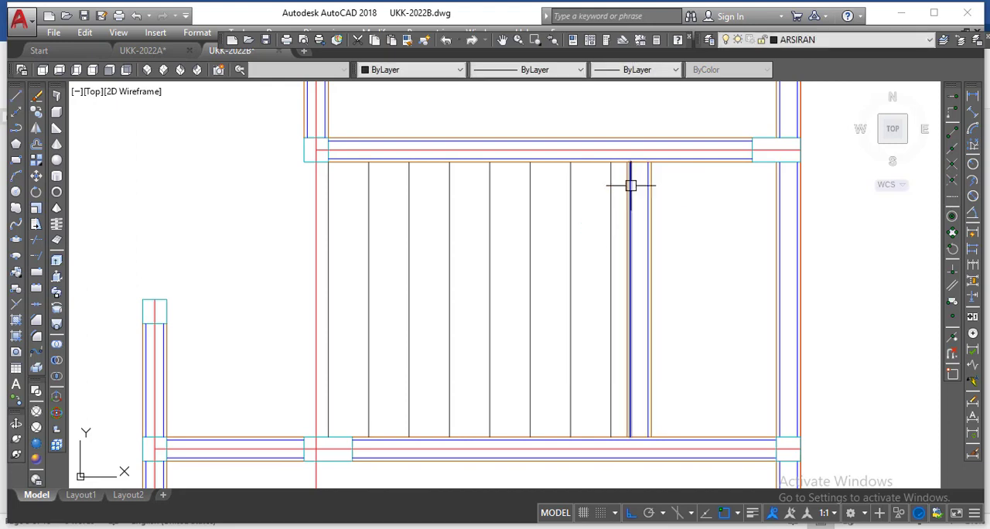
Check the gap from the last tread line to the partition wall's east face with a temporary linear dimension and delete it
click(977, 98)
scroll(700, 143, up, 4)
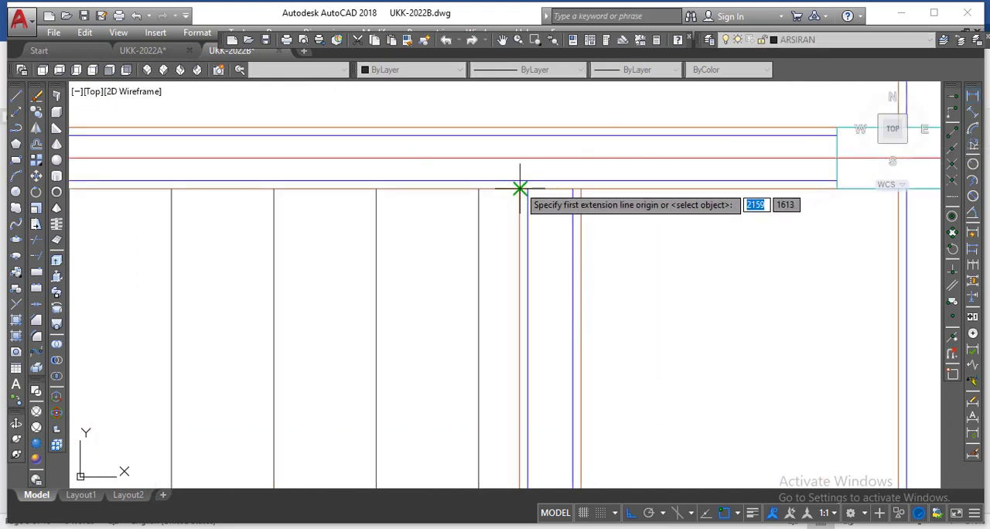
click(478, 188)
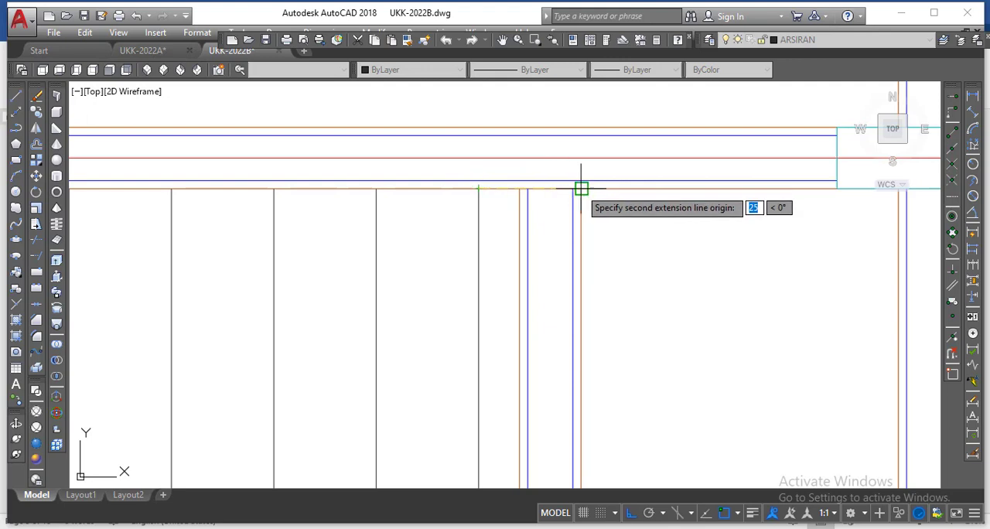
click(581, 188)
scroll(581, 208, down, 4)
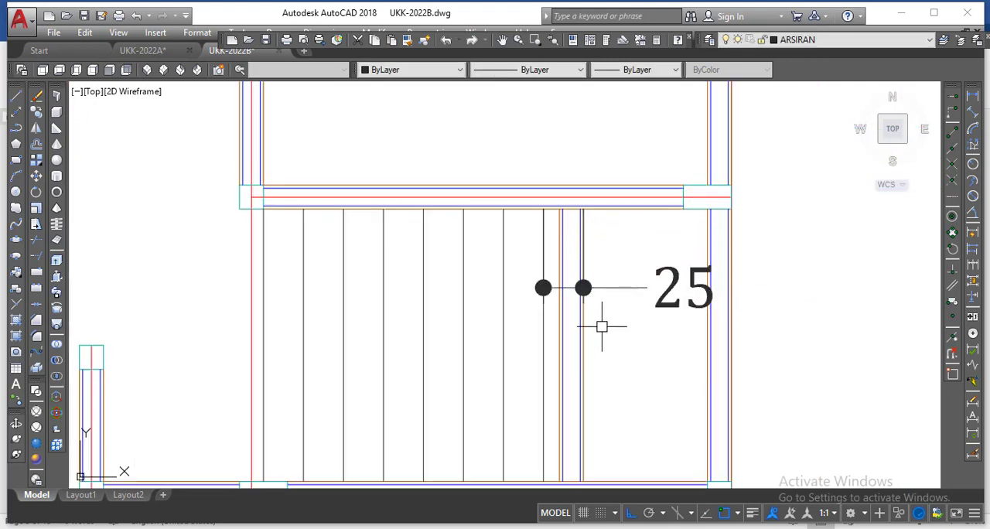
scroll(601, 317, up, 4)
click(619, 281)
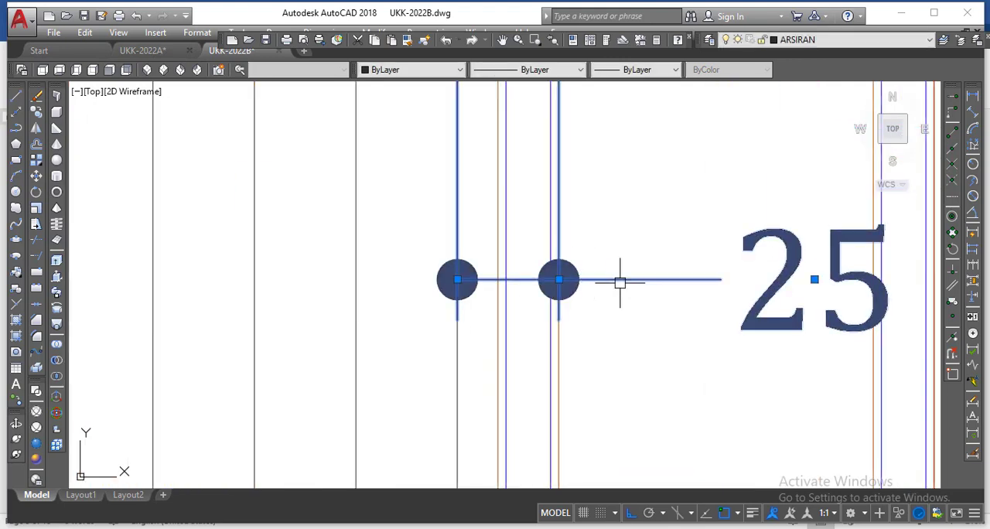
scroll(611, 286, down, 5)
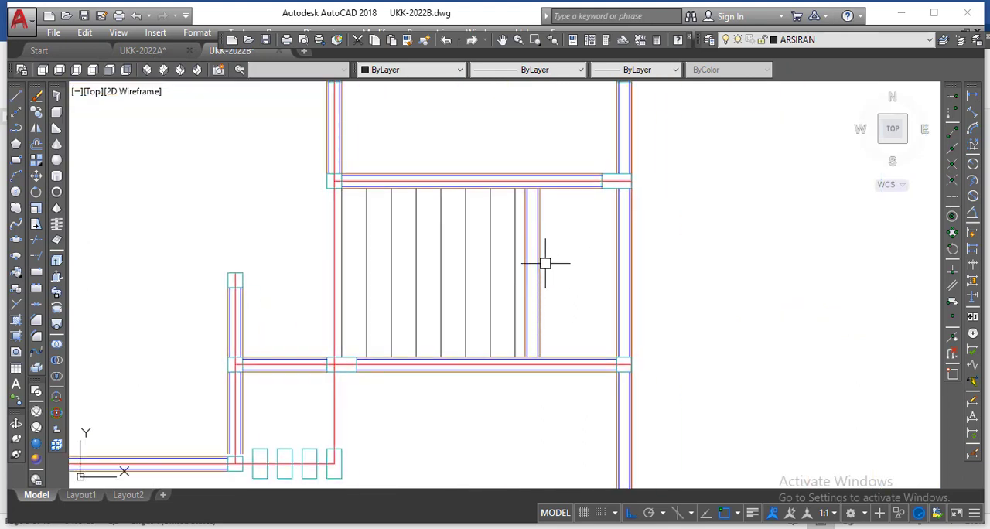
Move all eight vertical stair lines to the GARIS GAMBAR layer
scroll(495, 256, up, 2)
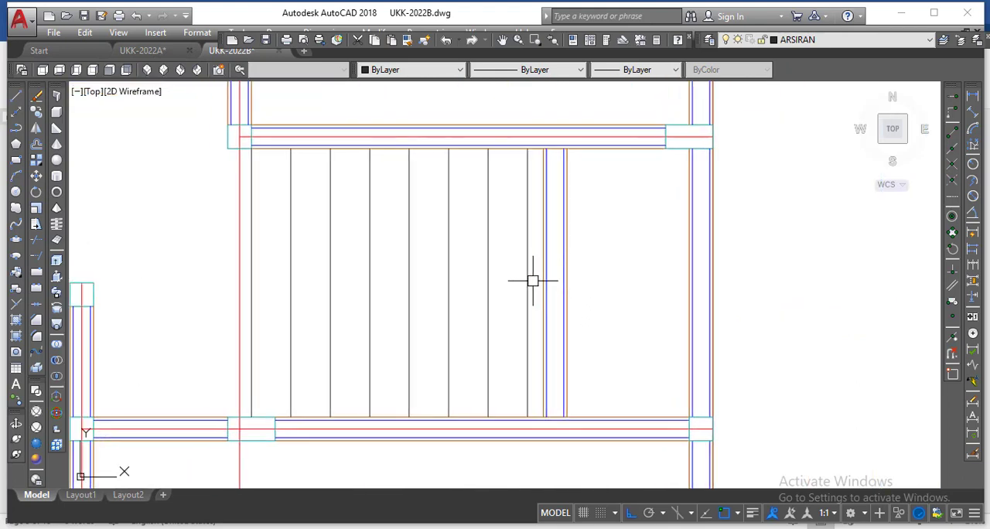
click(532, 281)
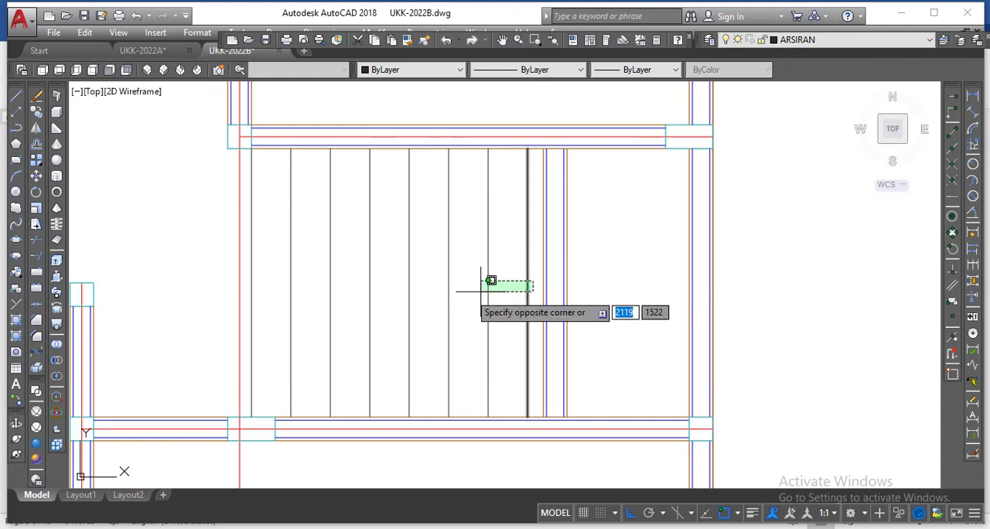
click(244, 309)
click(796, 39)
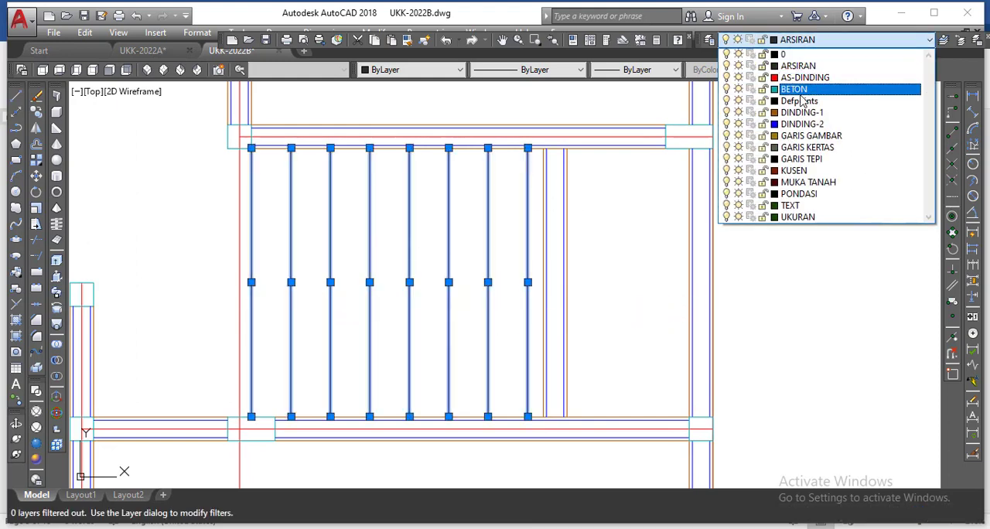
click(812, 137)
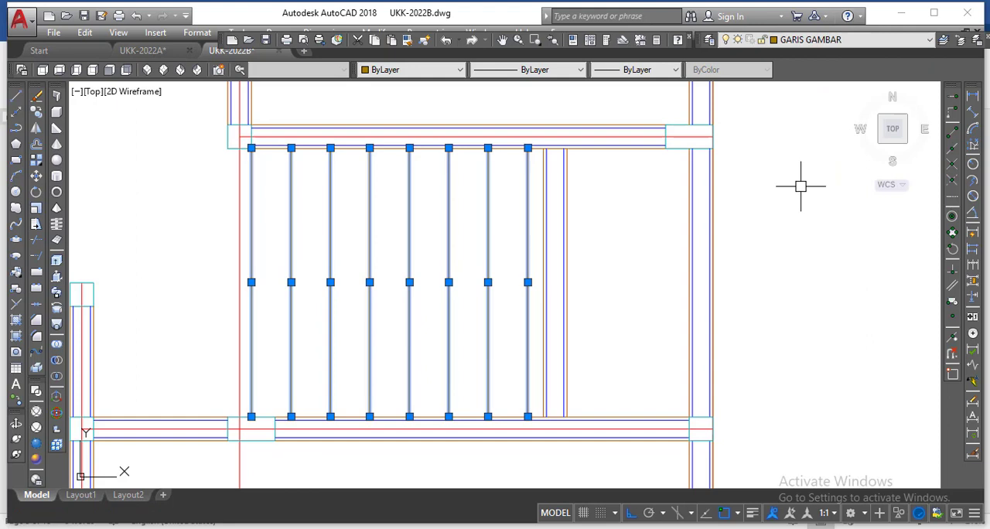
key(Escape)
Make GARIS GAMBAR the current layer
click(820, 43)
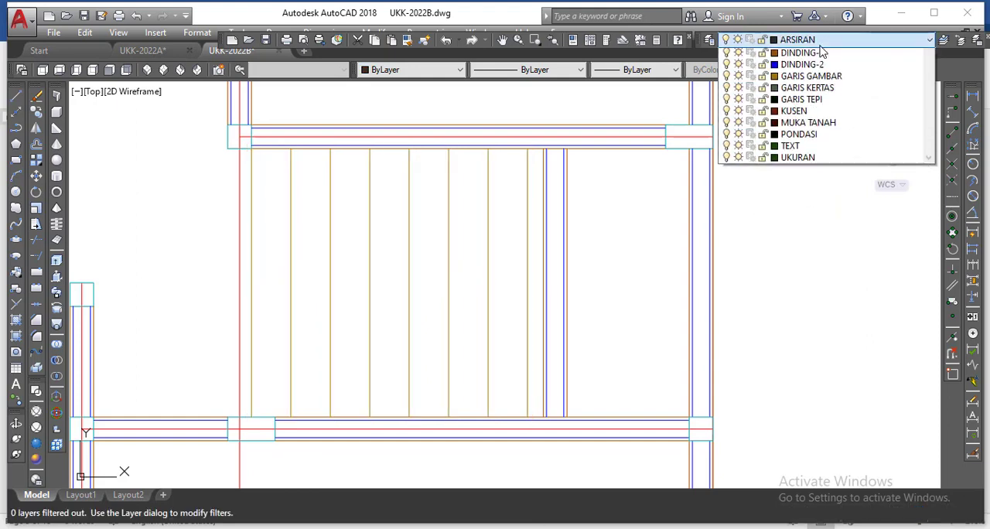
click(823, 134)
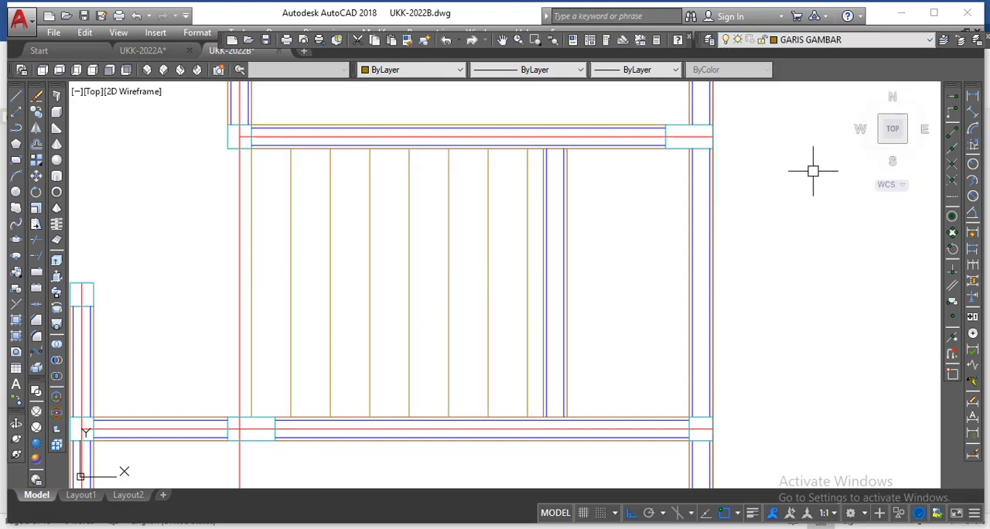
middle_drag(813, 171, 830, 160)
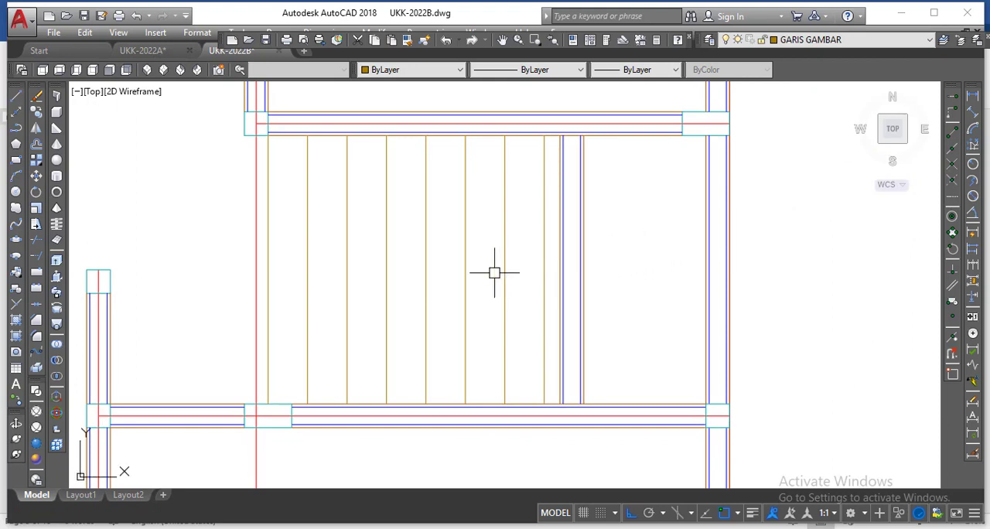
Switch to the SOAL UKK-2022 document in Word and examine the staircase and KMN/WC area on the floor plan
key(alt+Tab)
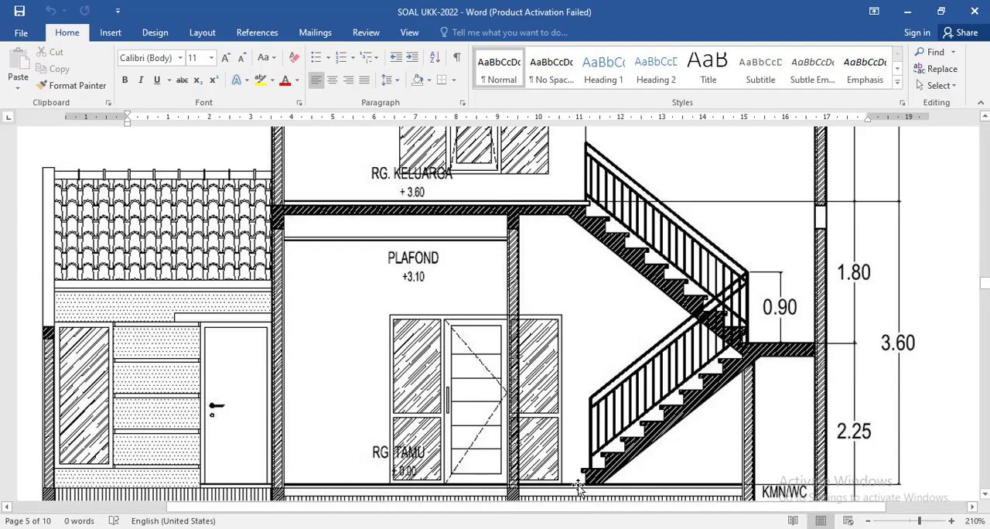
scroll(564, 301, up, 20)
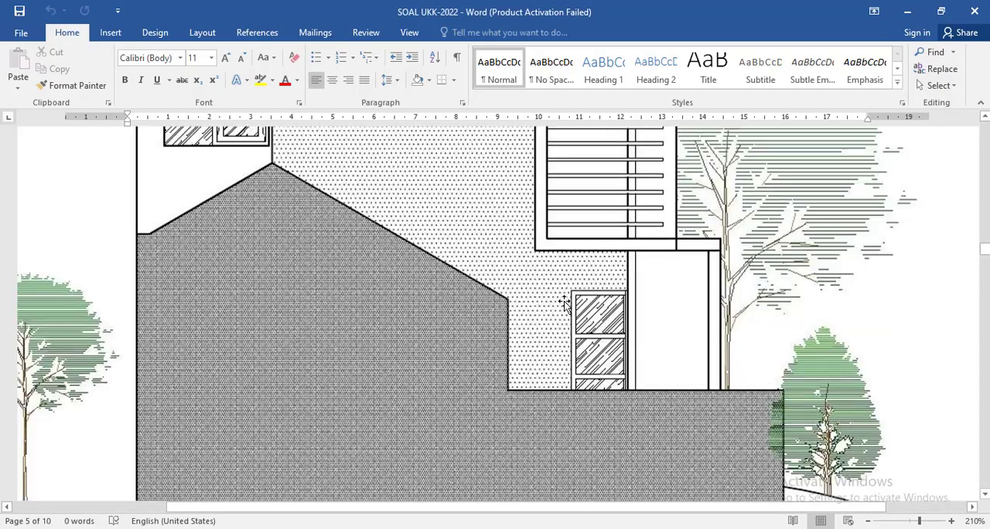
scroll(564, 301, up, 15)
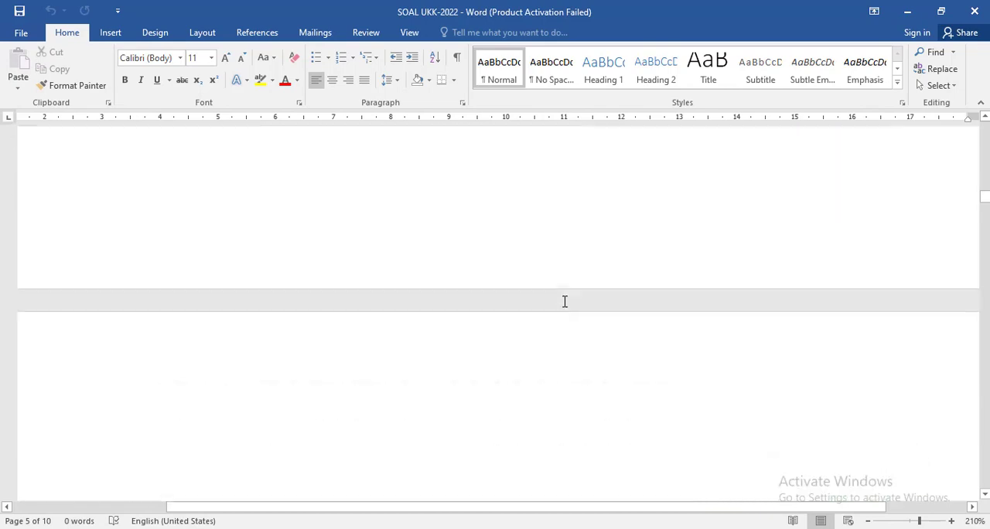
scroll(564, 301, up, 20)
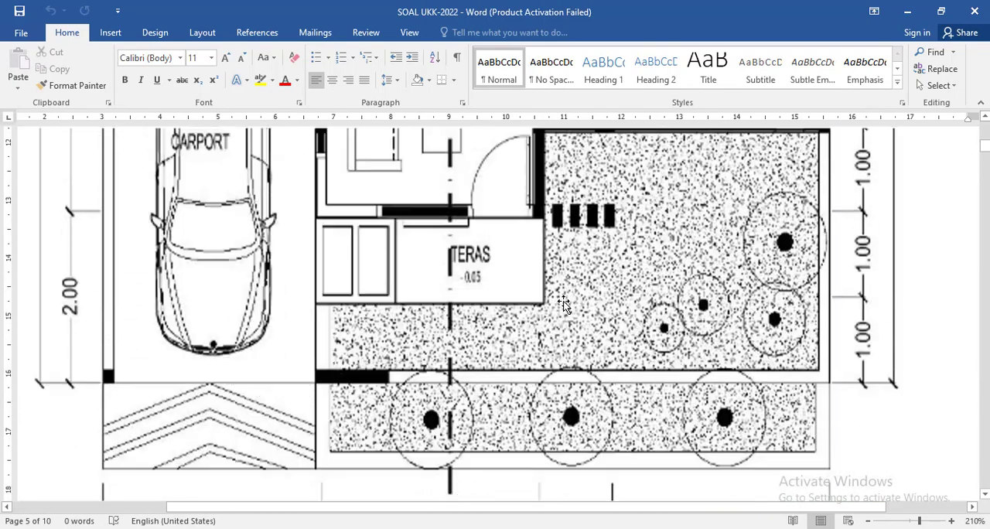
scroll(742, 271, down, 2)
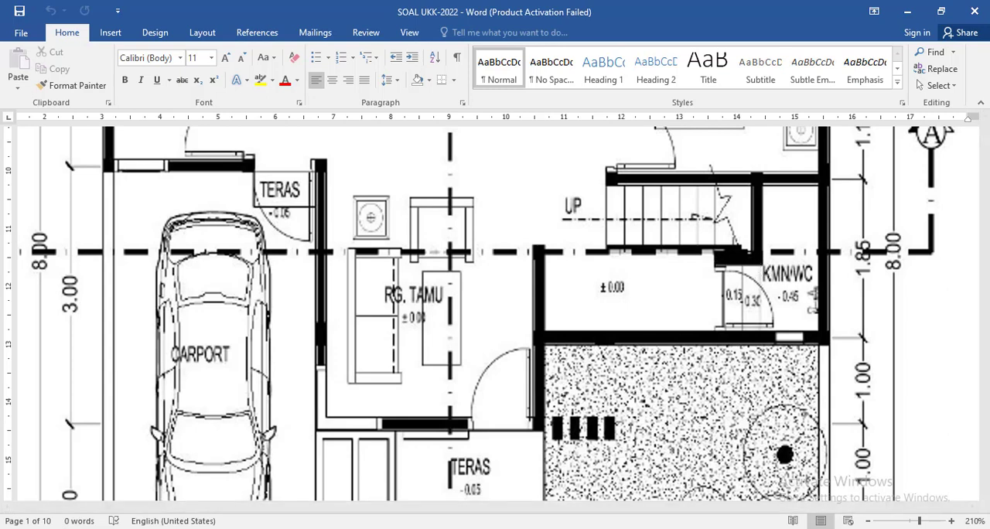
Switch back to UKK-2022B.dwg in AutoCAD and maximize its window
click(481, 528)
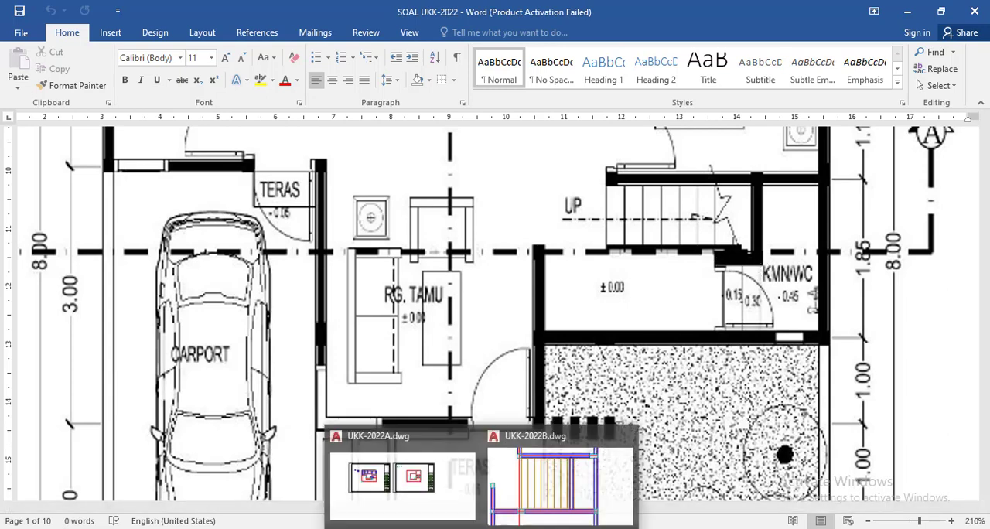
click(518, 501)
middle_drag(603, 259, 582, 253)
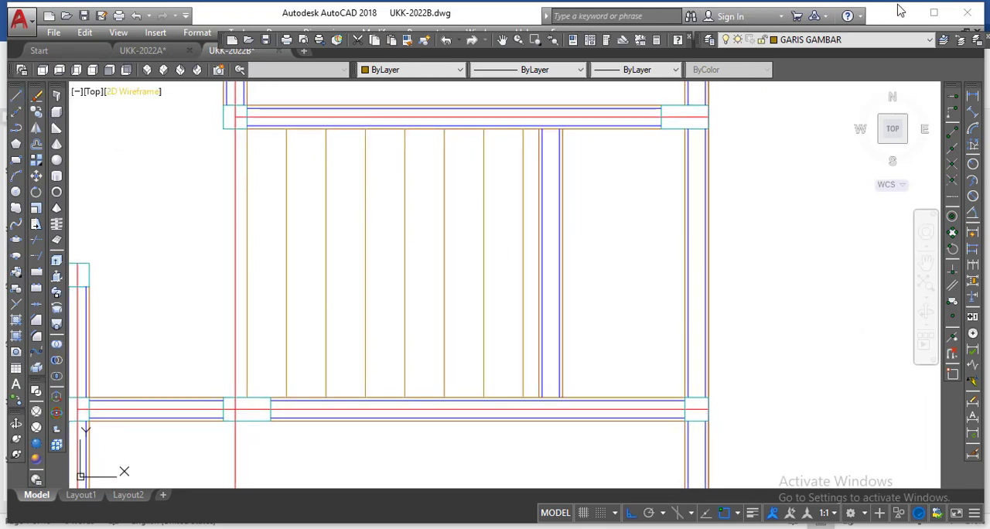
click(934, 14)
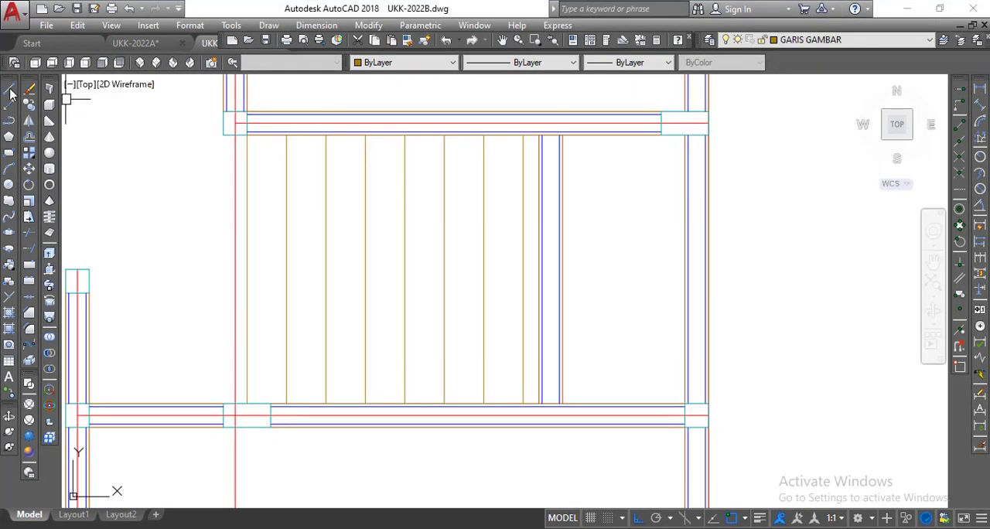
Draw a horizontal line from the midpoint of the east wall's outer face to the partition wall's west face
click(9, 90)
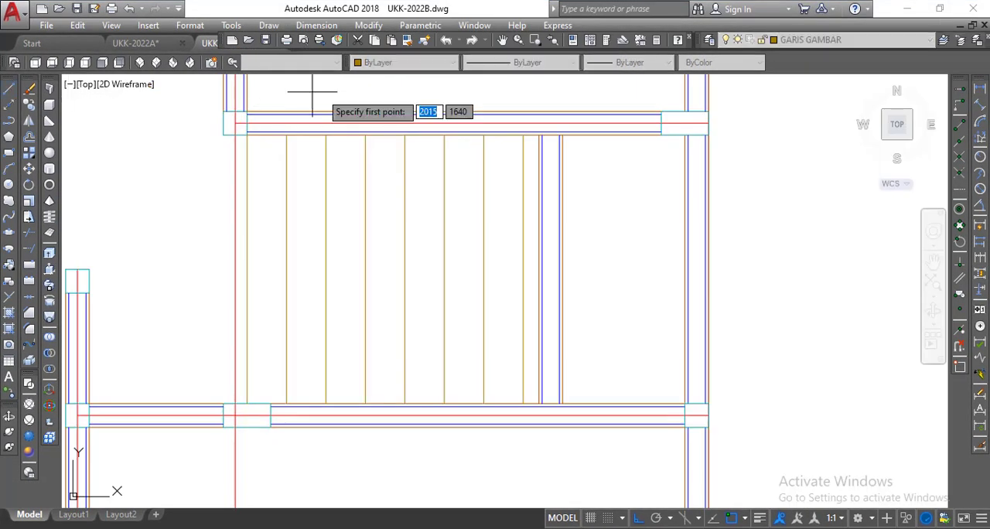
click(709, 270)
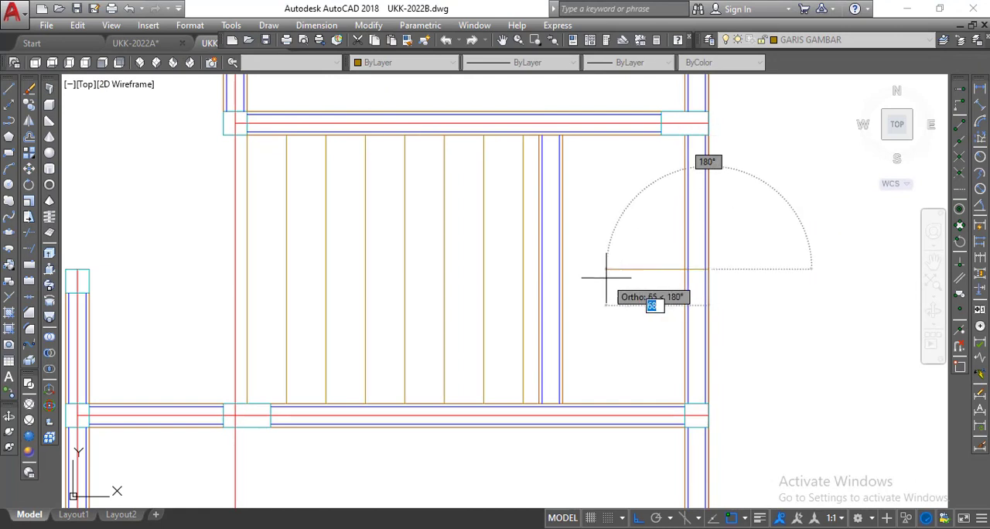
scroll(533, 272, up, 5)
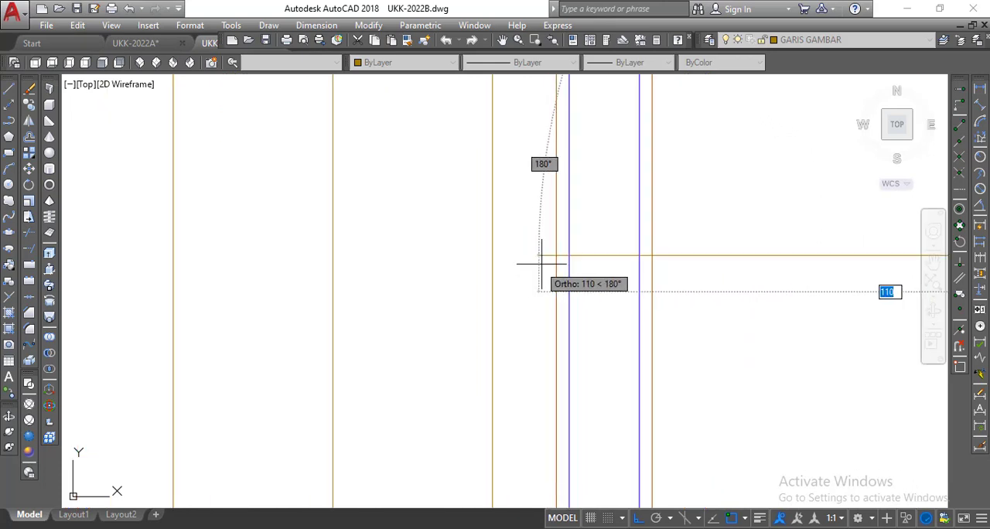
right_click(531, 263)
key(Escape)
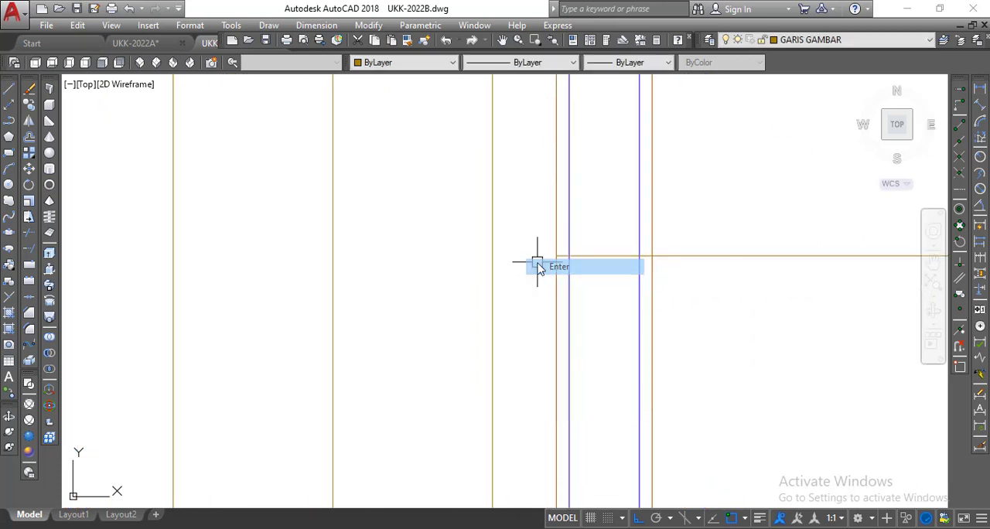
scroll(517, 267, down, 5)
scroll(540, 268, down, 3)
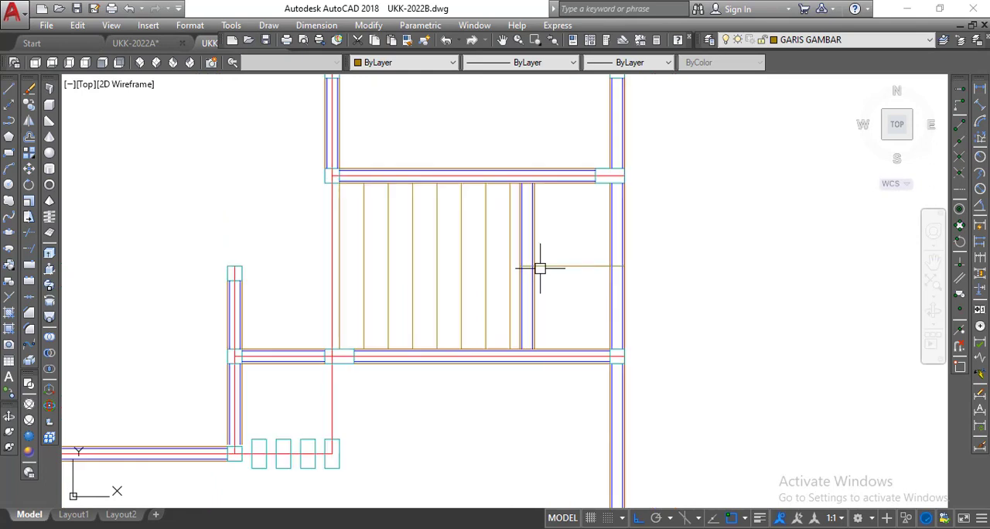
Copy the four lines of the short horizontal wall southwest of the stairs to where the guide line crosses the partition's east face
middle_drag(538, 266, 544, 270)
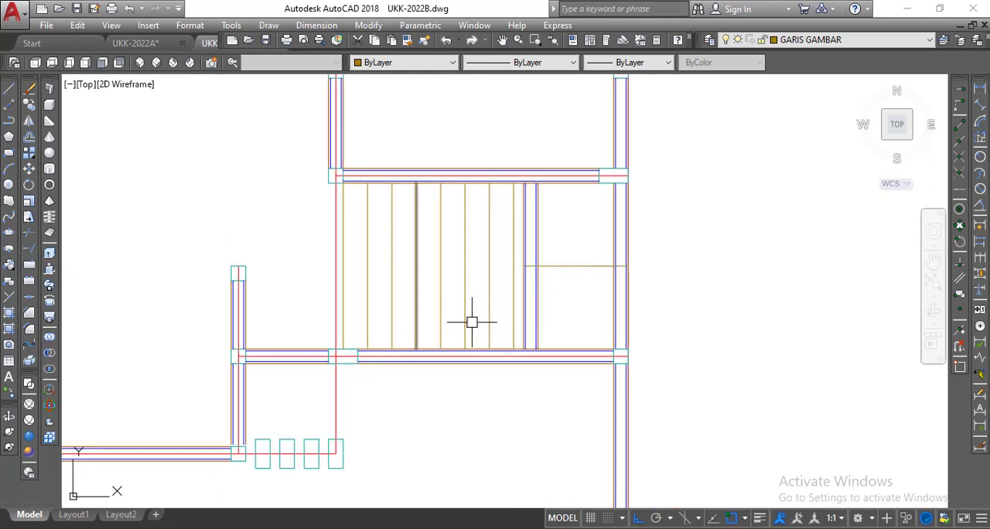
click(29, 106)
scroll(287, 376, up, 5)
click(294, 362)
click(276, 286)
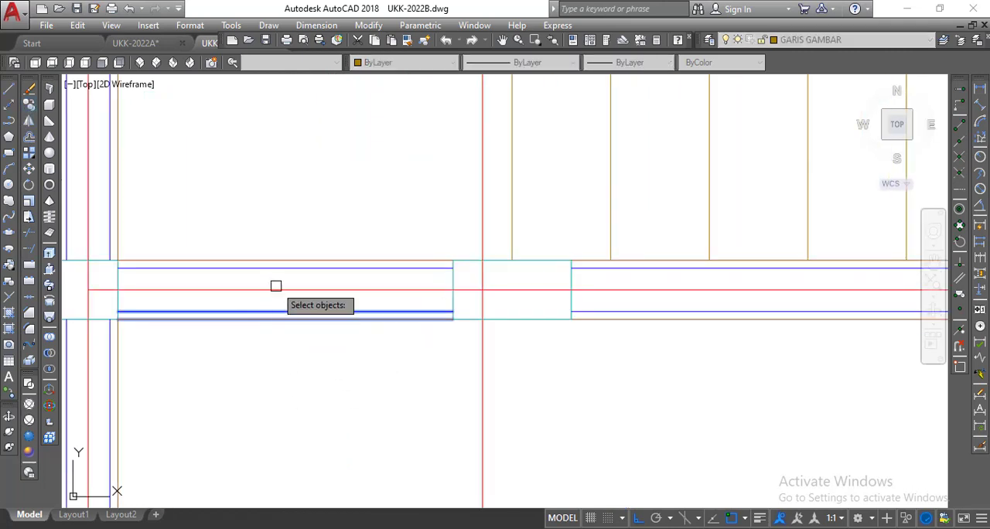
click(277, 267)
key(Return)
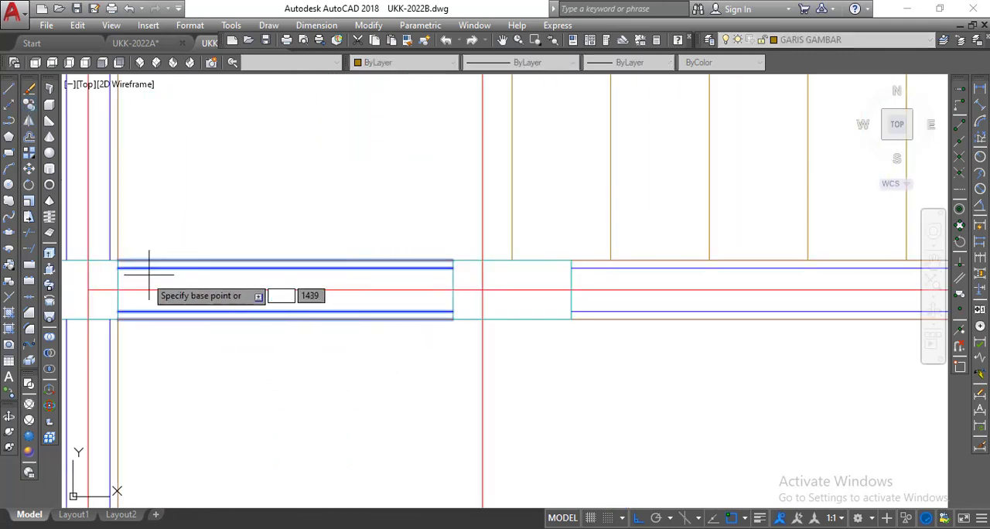
click(117, 289)
scroll(124, 286, down, 5)
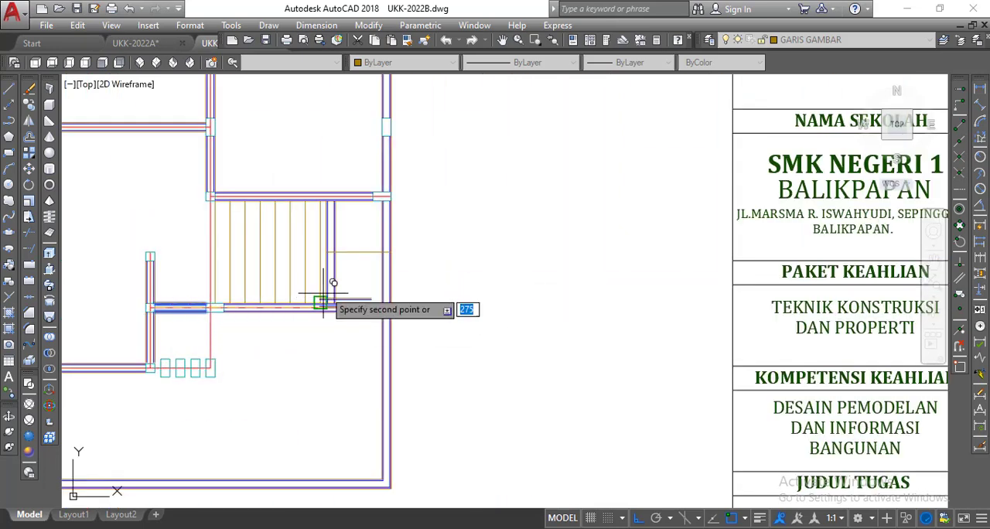
scroll(323, 301, up, 6)
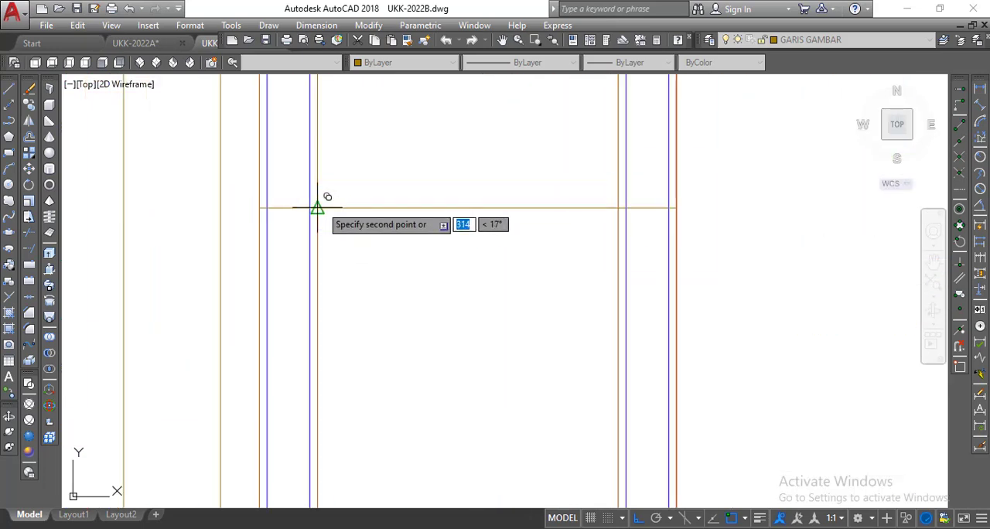
right_click(365, 168)
scroll(455, 247, down, 4)
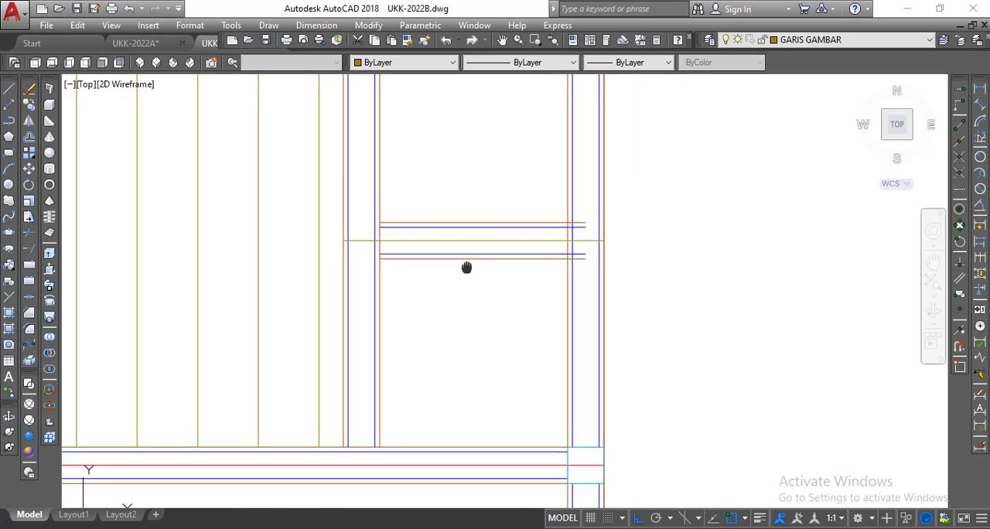
Delete the horizontal guide line running through the copied wall lines
scroll(479, 284, up, 2)
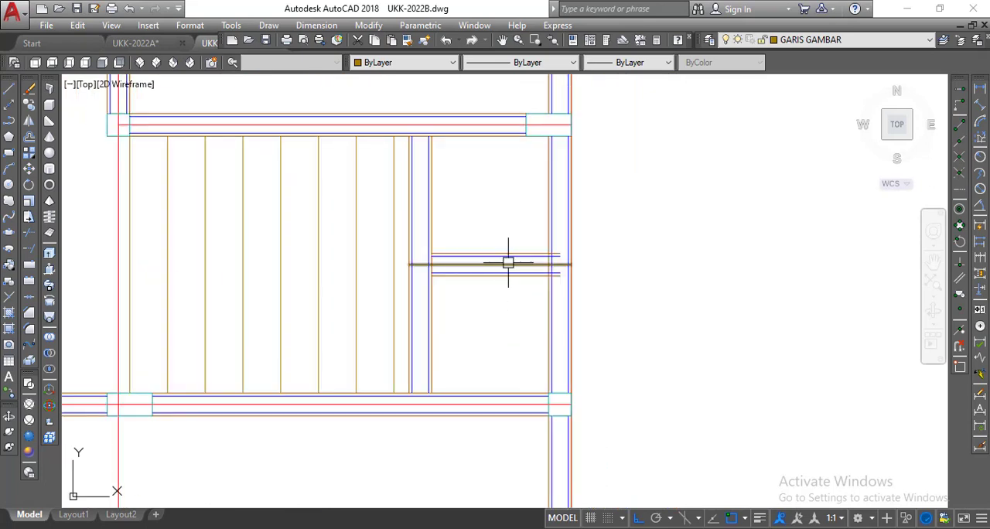
click(508, 263)
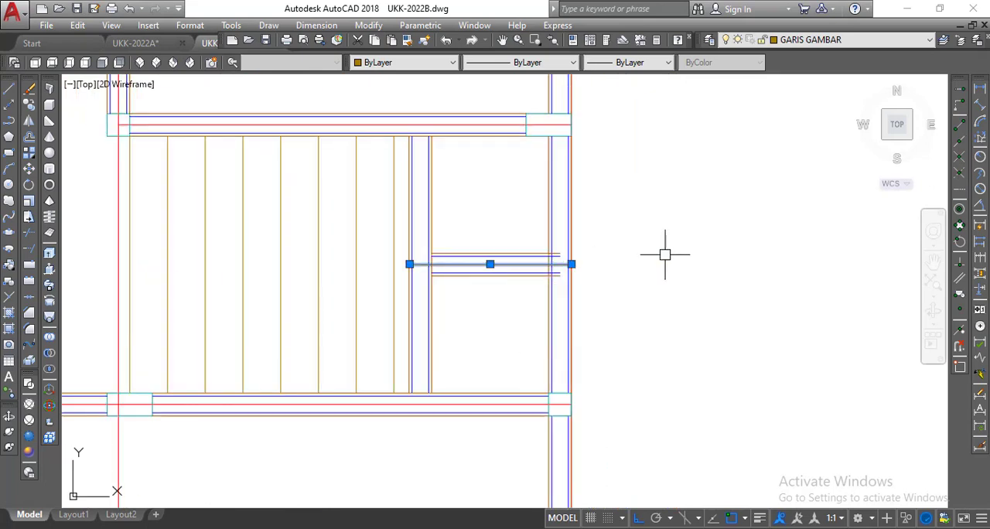
key(Delete)
Trim the four copied wall lines where they overrun the east wall's inner face
click(32, 235)
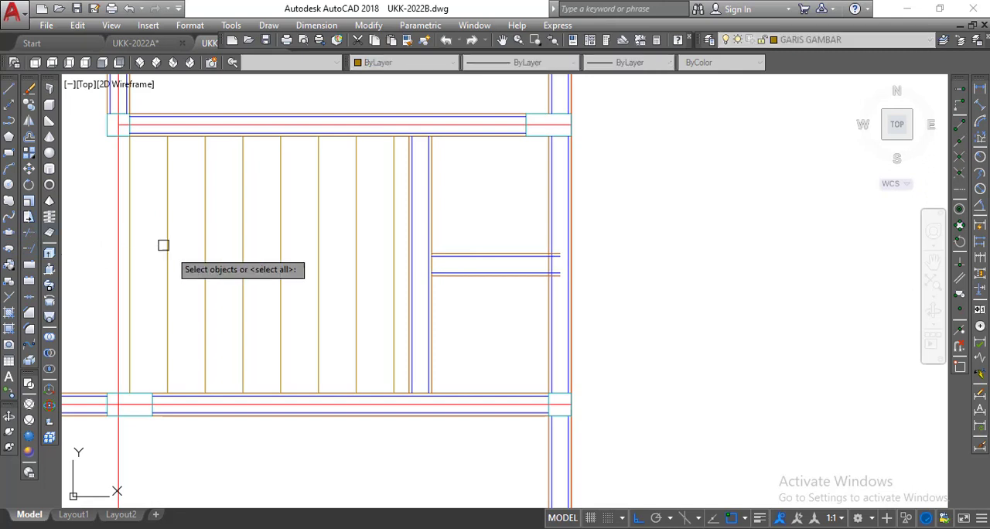
scroll(534, 287, up, 2)
key(Return)
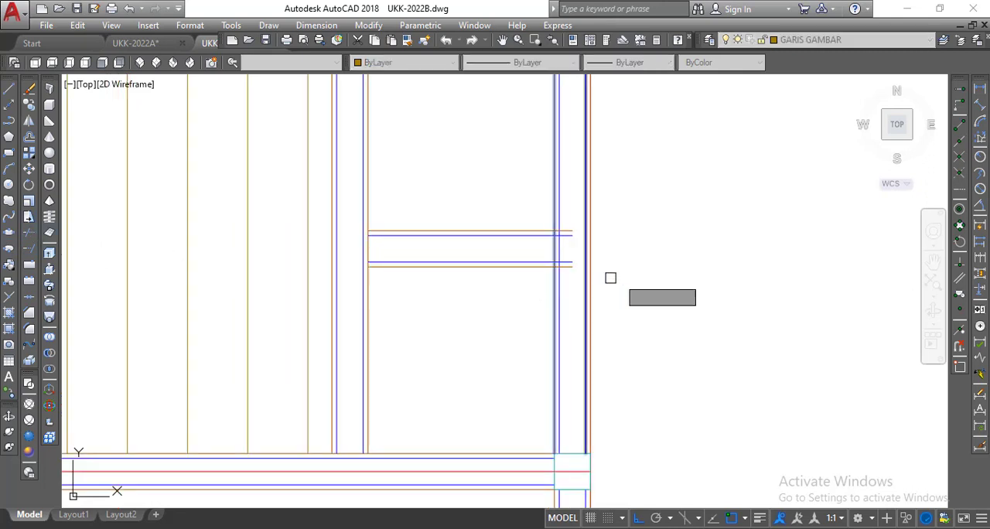
scroll(596, 273, up, 2)
click(557, 280)
click(557, 201)
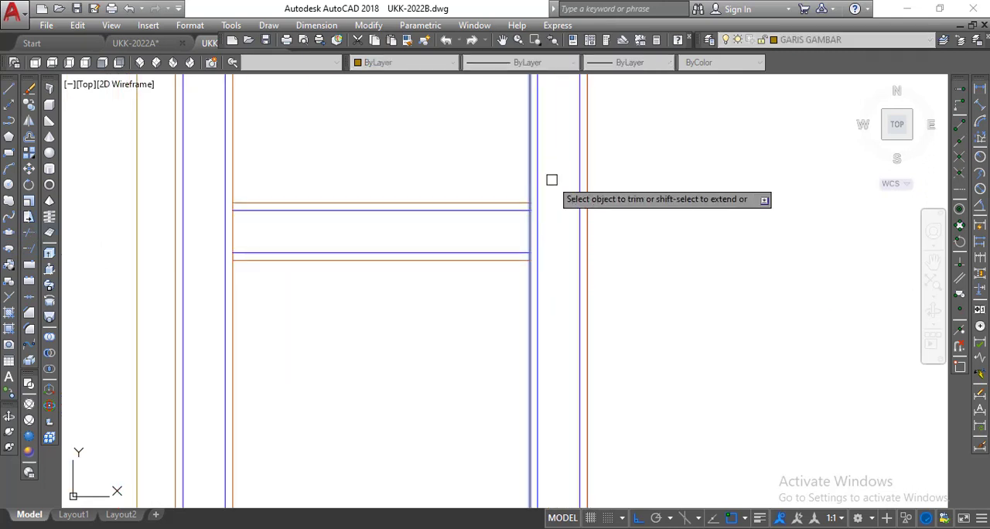
scroll(617, 203, down, 3)
right_click(642, 207)
click(652, 216)
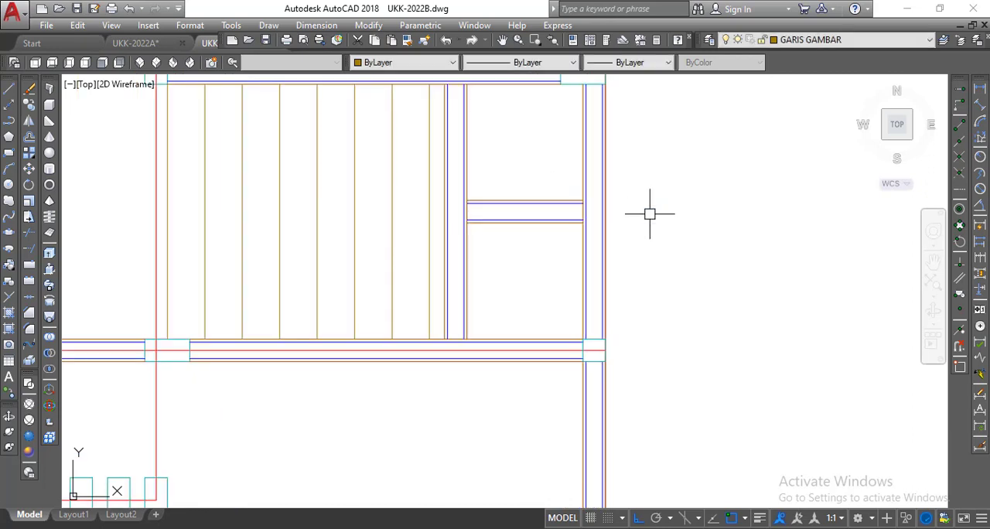
Move the four short wall lines west so their east ends meet the partition's east face
middle_drag(647, 212, 648, 260)
scroll(586, 285, up, 2)
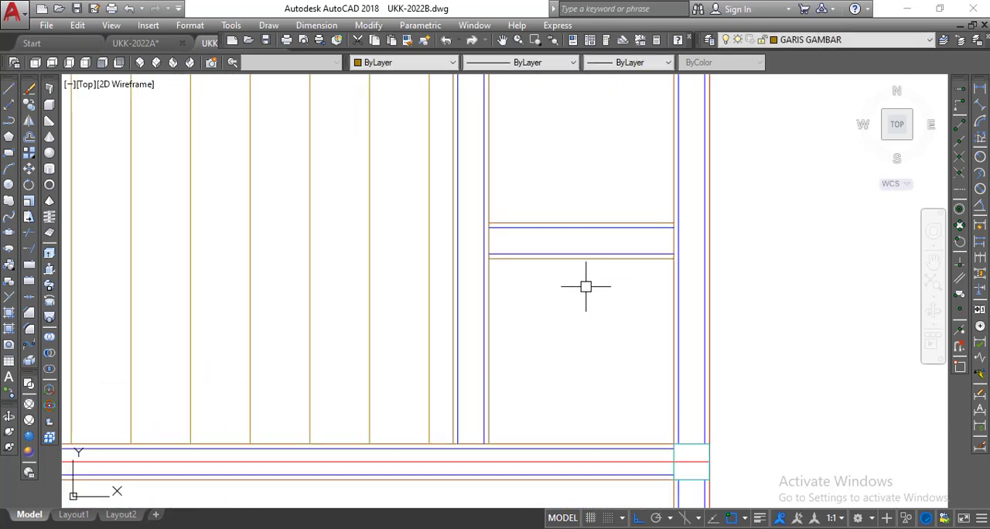
scroll(586, 287, down, 2)
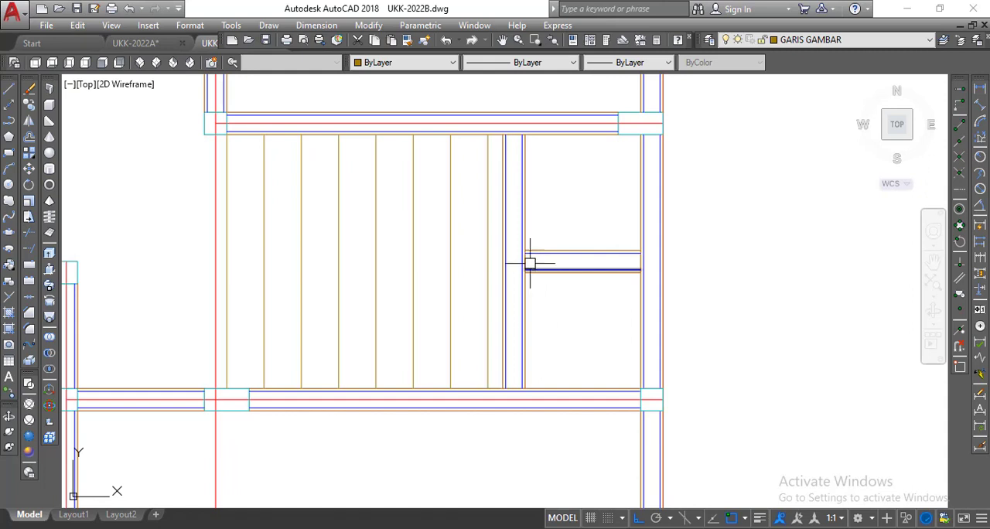
click(31, 168)
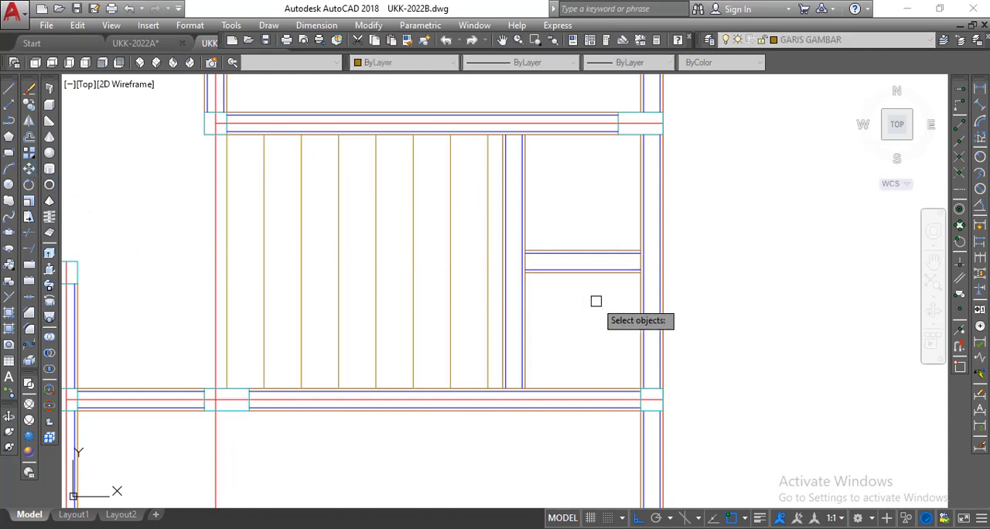
click(597, 298)
click(579, 216)
key(Return)
scroll(646, 270, up, 5)
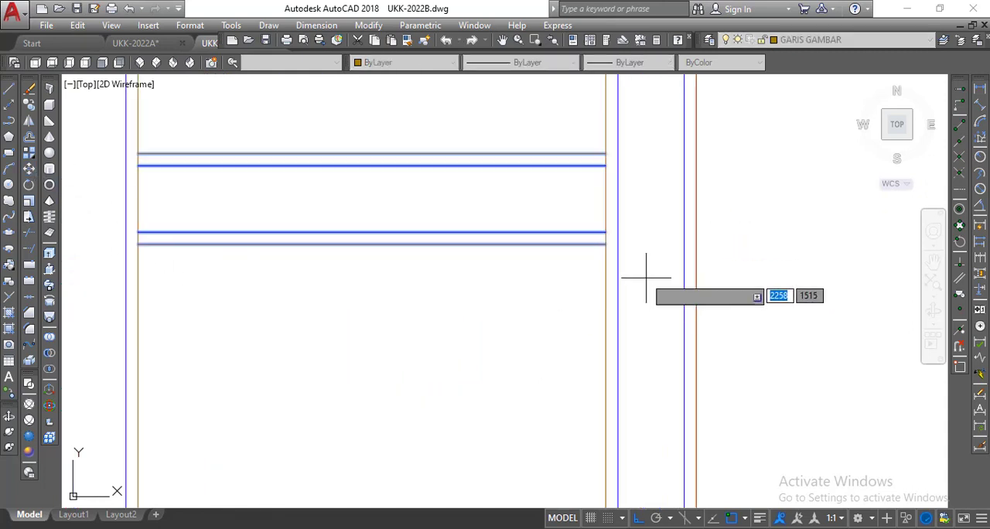
click(605, 244)
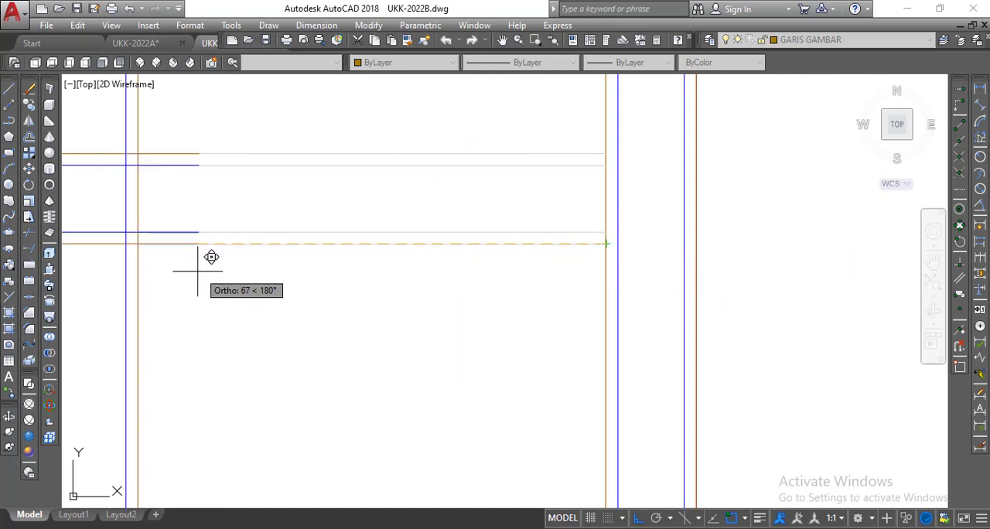
click(139, 242)
scroll(362, 237, down, 6)
Trim the parts of the four wall lines lying inside the partition back to its west face
middle_drag(400, 238, 528, 272)
scroll(498, 247, up, 4)
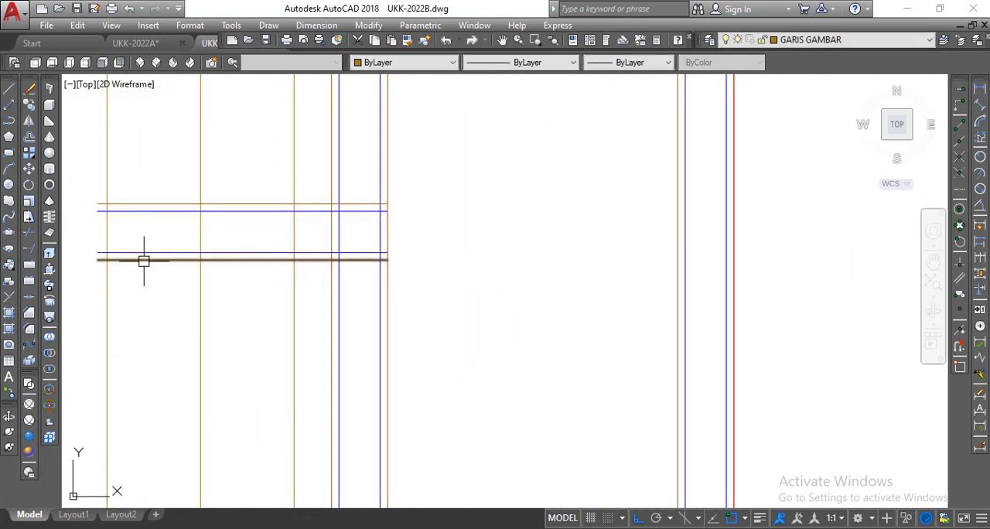
click(31, 235)
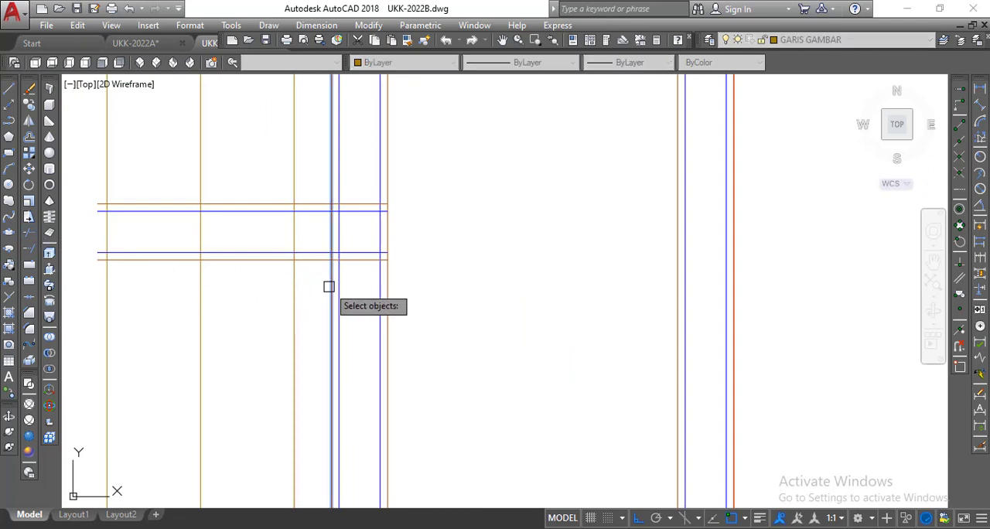
click(354, 282)
click(352, 196)
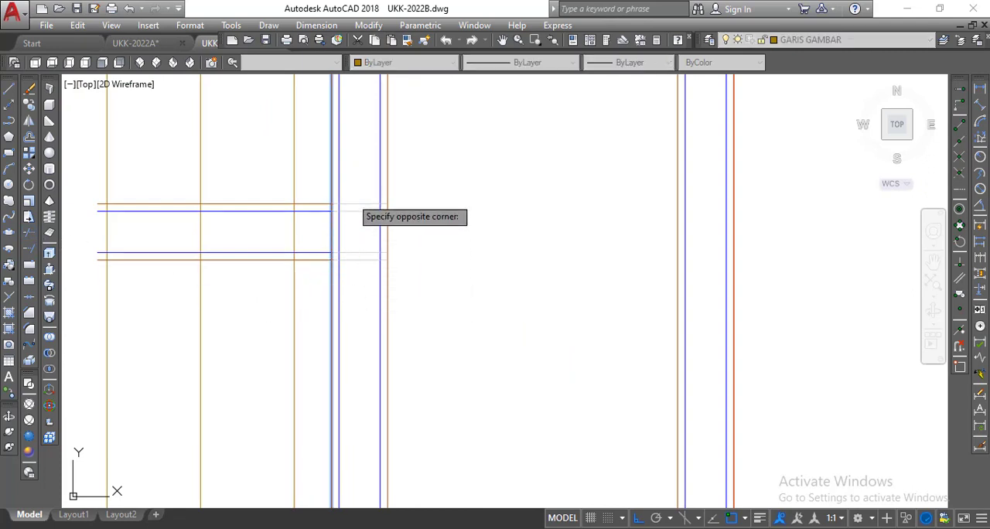
right_click(366, 191)
click(395, 197)
scroll(471, 211, down, 2)
middle_drag(471, 210, 504, 226)
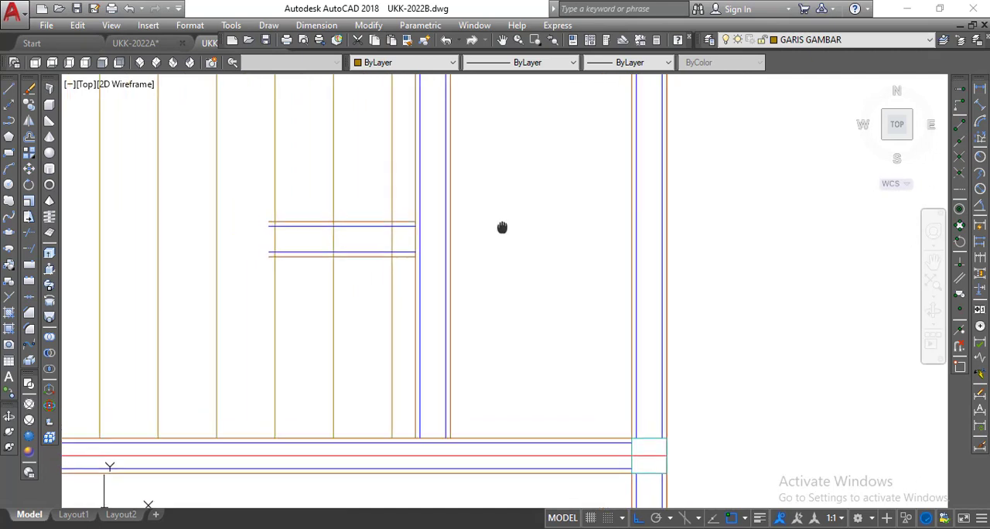
Extend the two outer lines of the short stair wall across the partition to its east face
scroll(507, 243, down, 2)
middle_drag(511, 260, 511, 266)
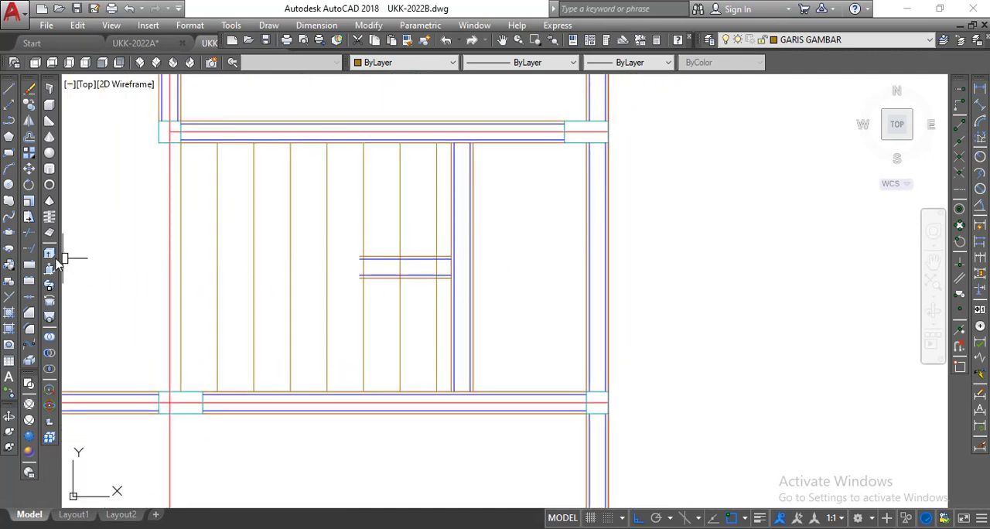
click(32, 249)
scroll(445, 294, up, 4)
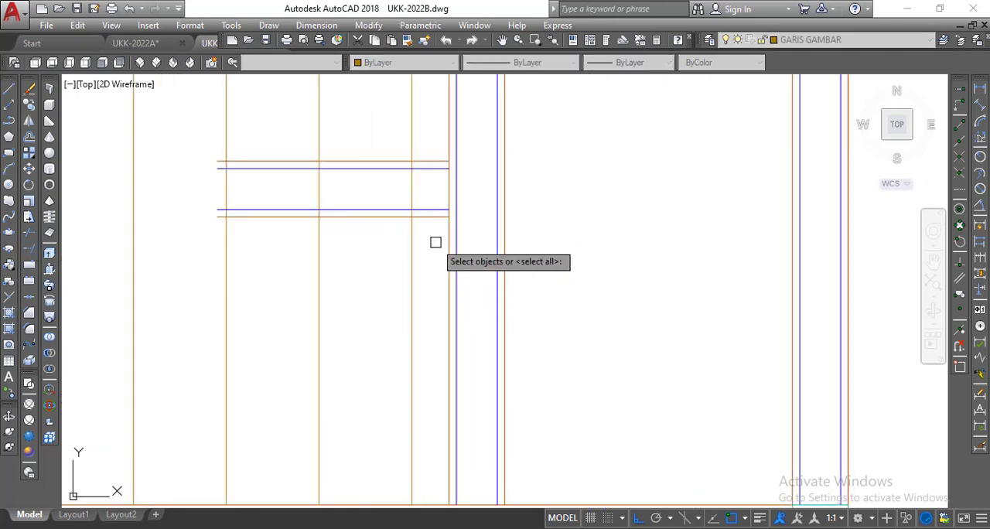
click(505, 227)
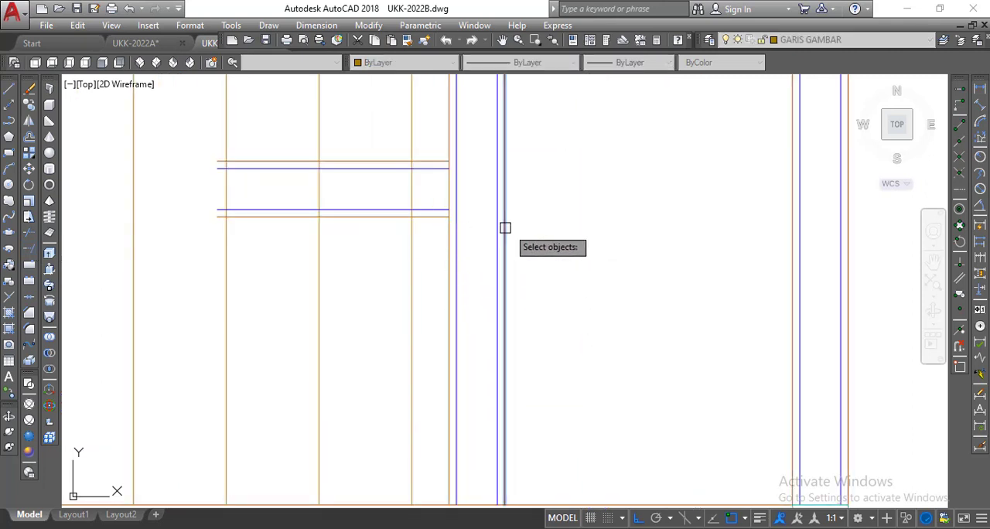
key(Return)
click(431, 221)
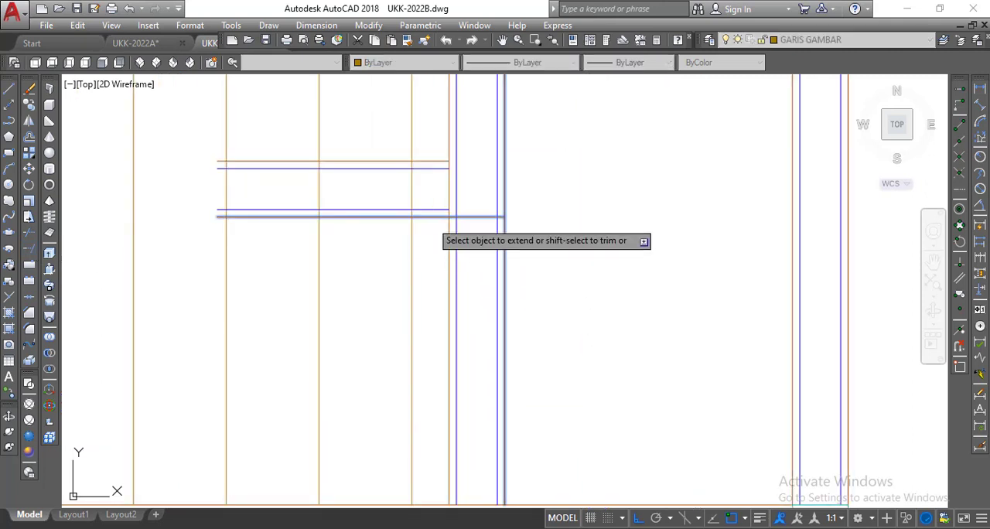
click(436, 161)
right_click(526, 155)
click(542, 162)
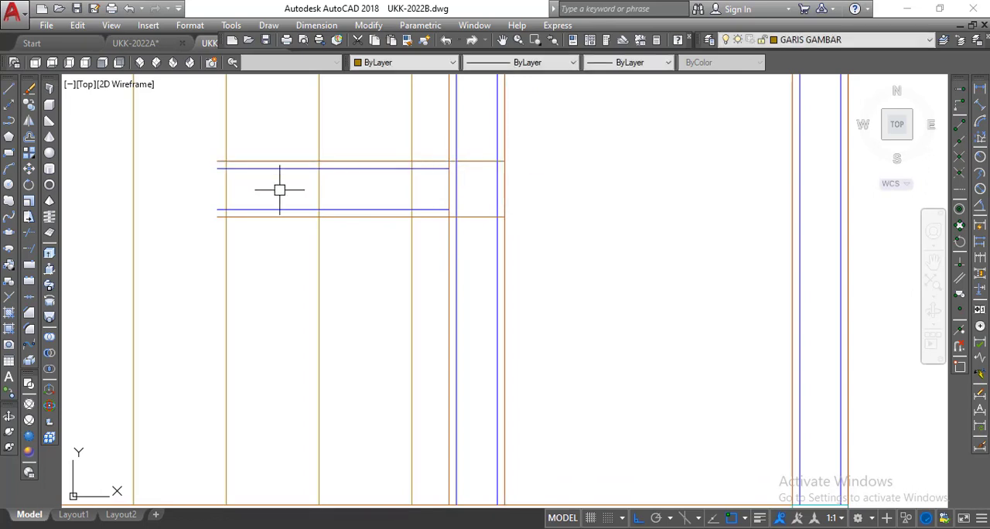
Trim the partition's four vertical lines between the stair wall's two outer lines to open a gap at the junction
click(30, 238)
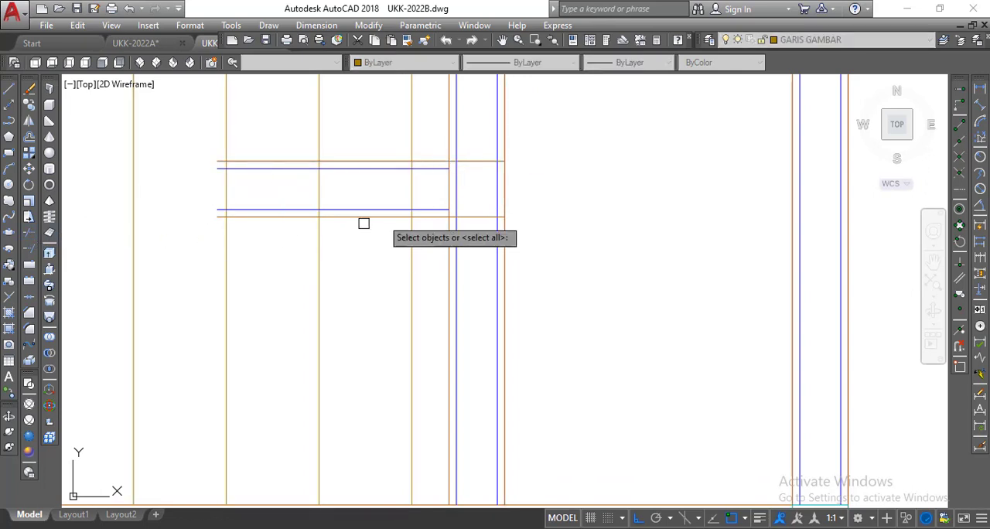
click(465, 161)
right_click(479, 209)
click(523, 193)
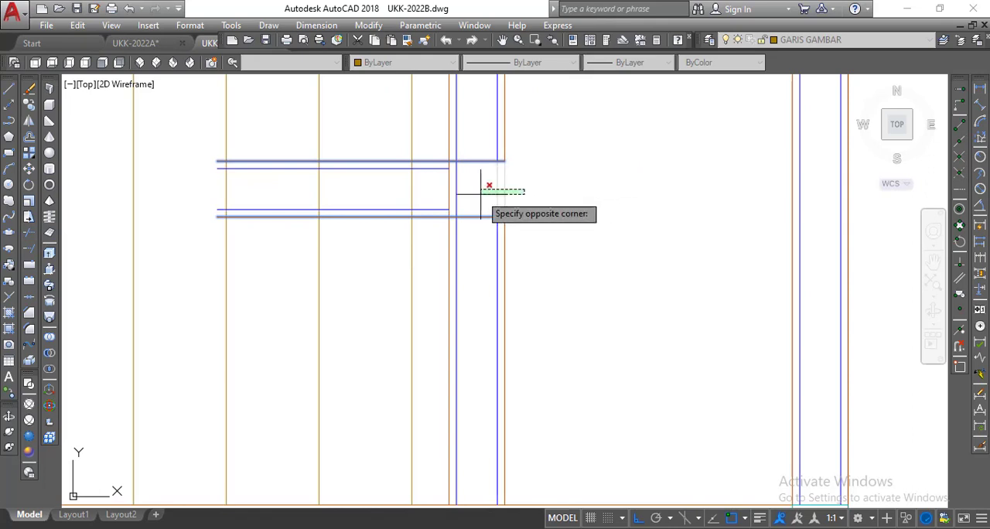
click(460, 194)
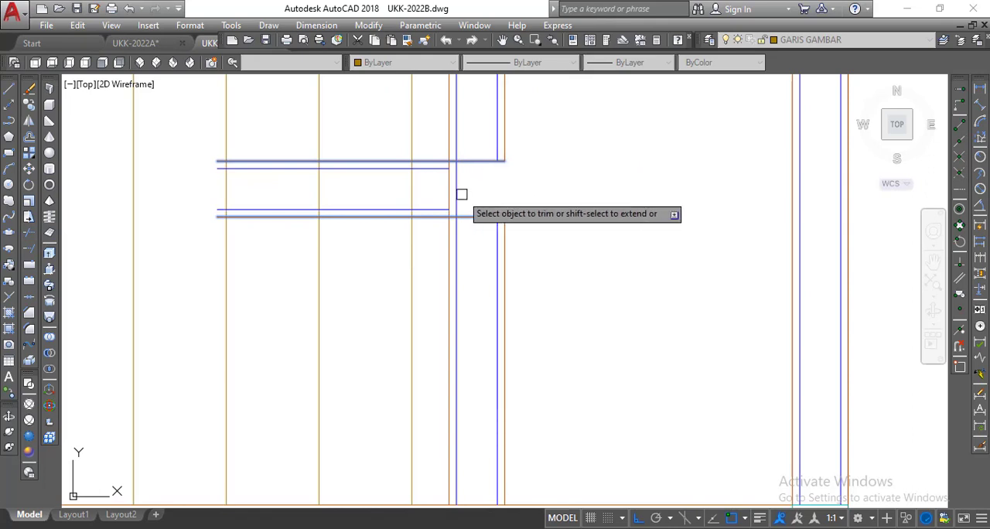
right_click(531, 181)
click(546, 191)
Shorten the stair wall's two outer lines so their east ends return to the partition's west face
click(485, 161)
click(503, 161)
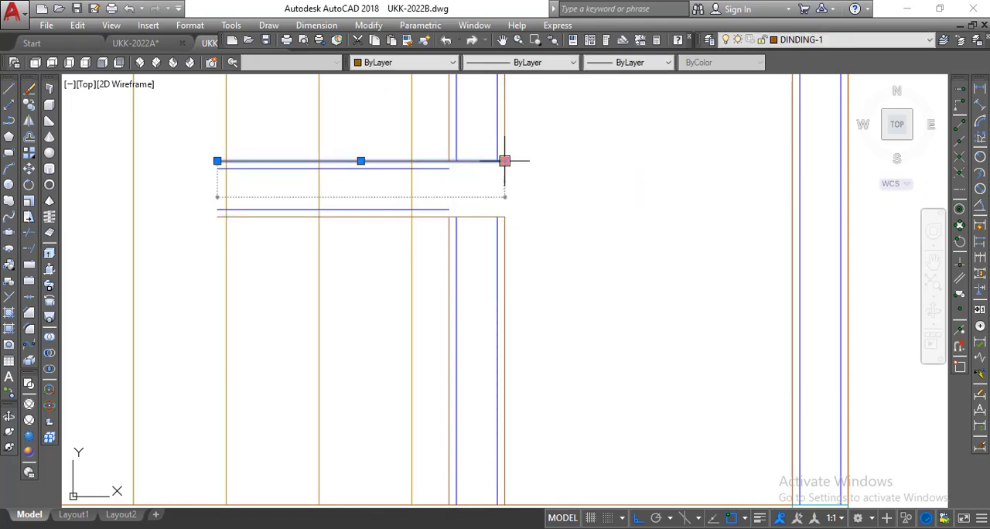
click(450, 161)
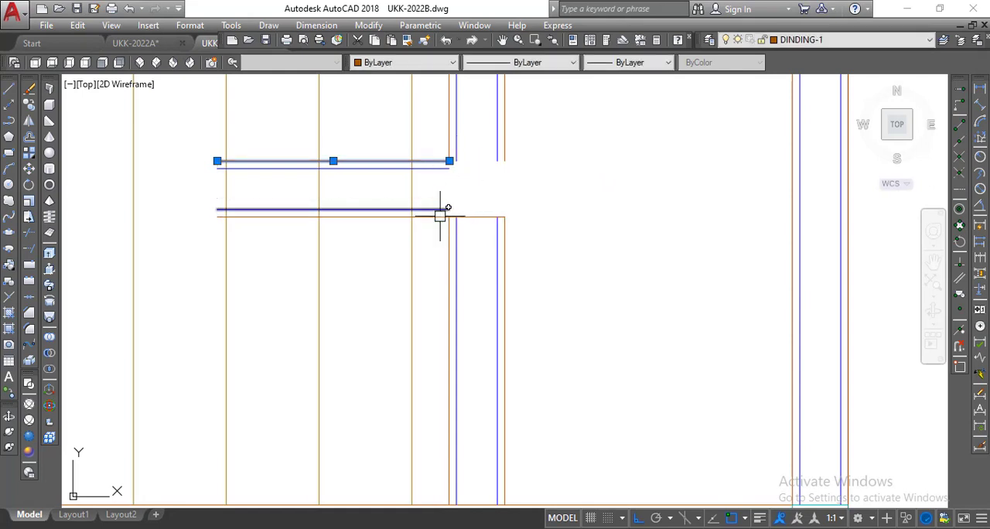
click(438, 217)
click(504, 217)
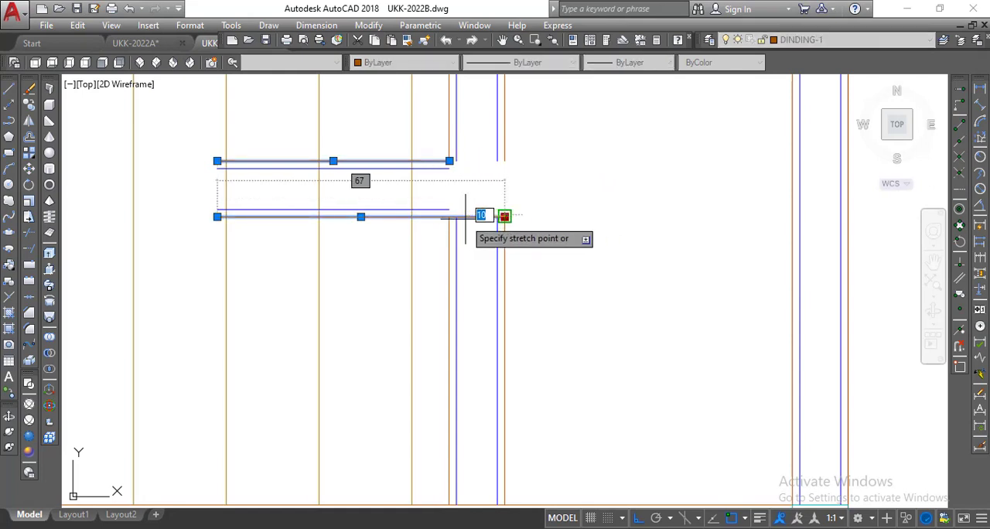
click(450, 217)
scroll(576, 280, down, 4)
middle_drag(577, 288, 577, 309)
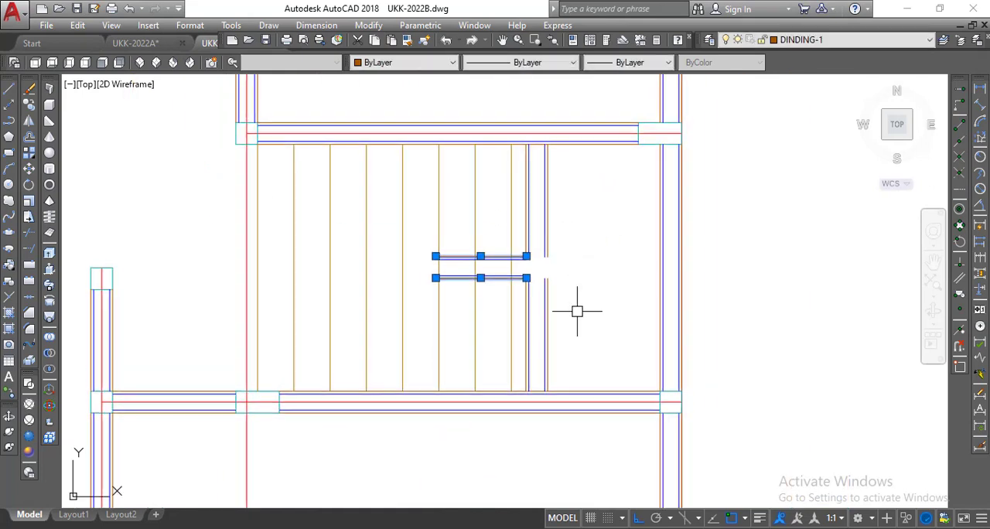
key(Escape)
Copy the square column from the north end of the freestanding west wall into the junction gap between the short stair wall and partition
scroll(577, 311, down, 2)
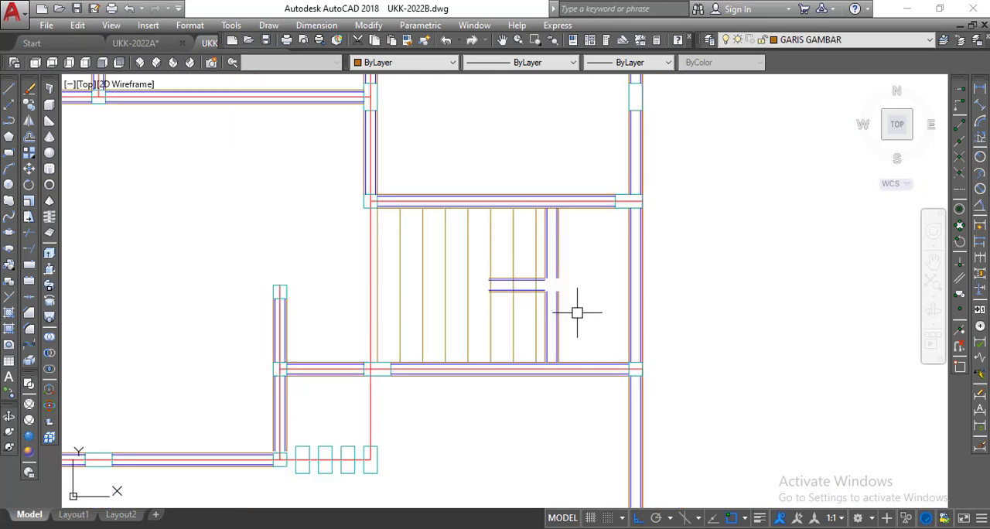
click(33, 113)
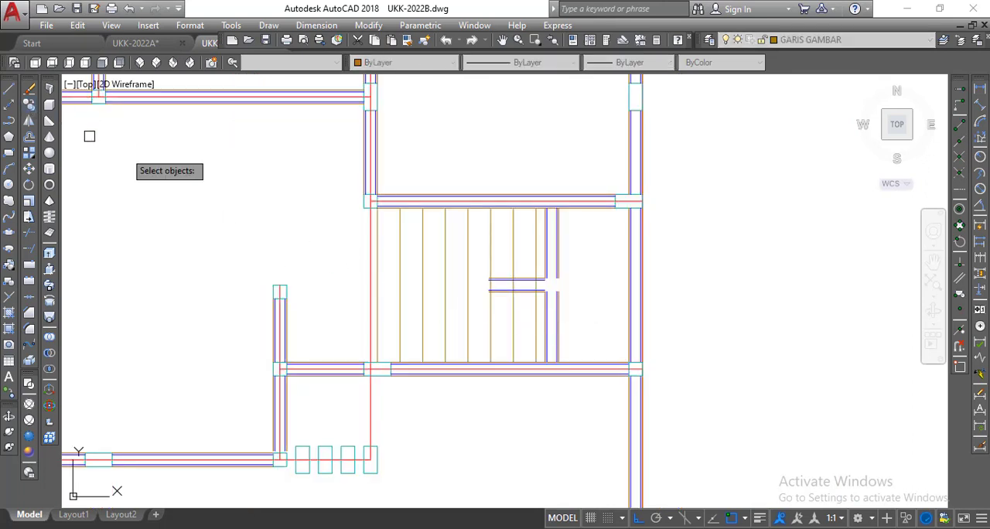
click(225, 249)
click(311, 292)
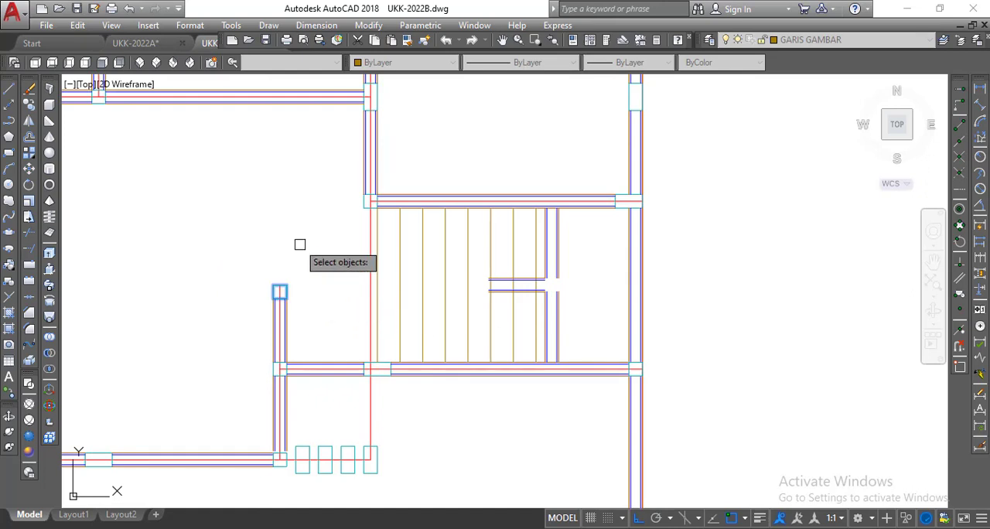
key(Return)
scroll(280, 270, up, 3)
click(232, 343)
scroll(236, 342, down, 3)
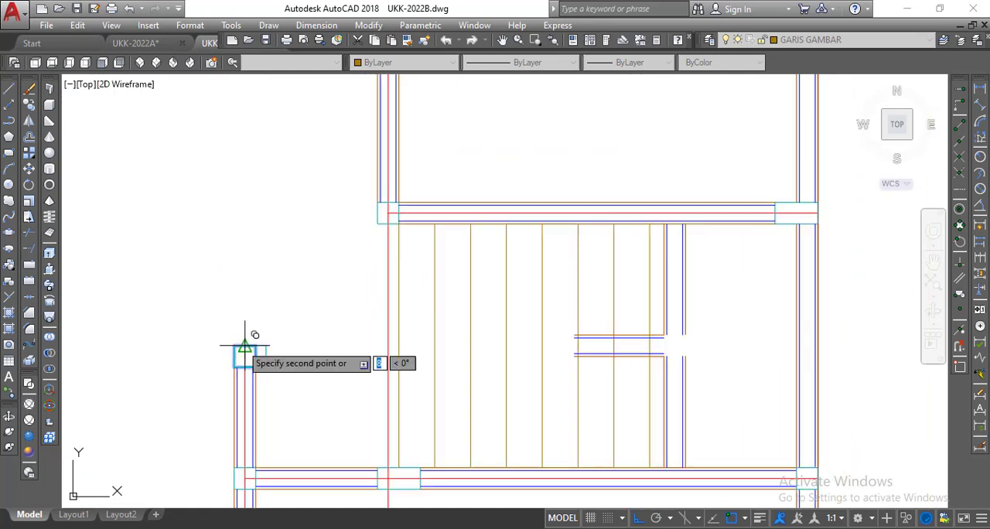
scroll(697, 325, up, 3)
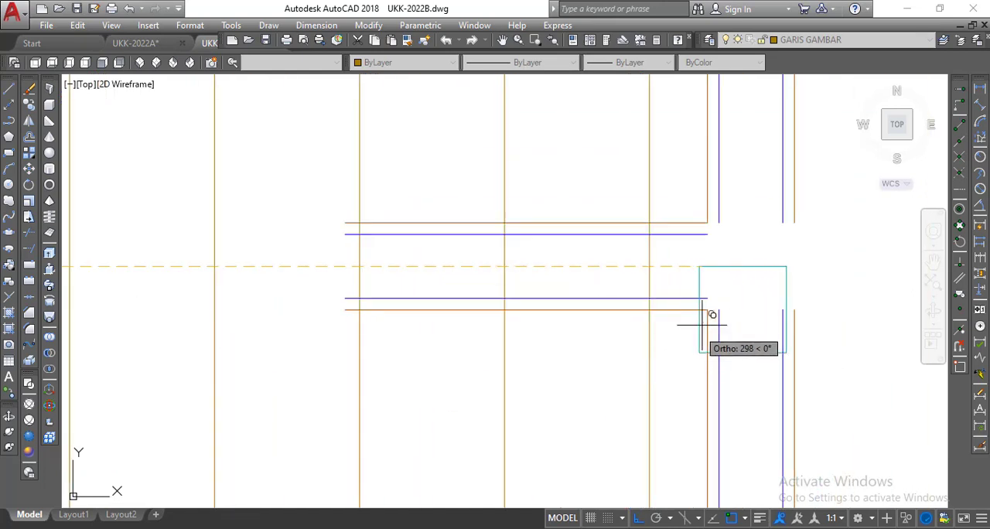
click(714, 214)
scroll(594, 210, down, 4)
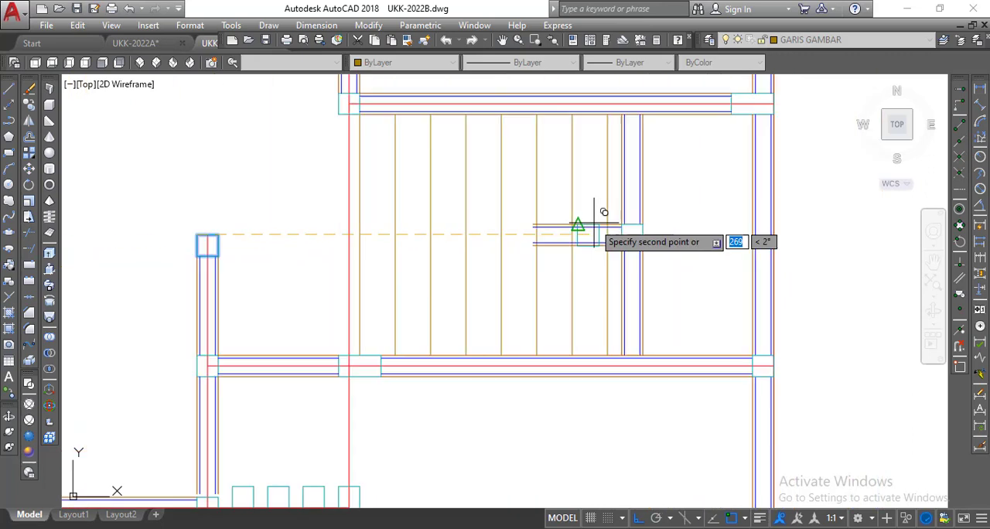
right_click(296, 175)
click(319, 184)
Delete the partition's west outer line and both inner lines south of the junction column, keeping its east face line
scroll(666, 280, up, 2)
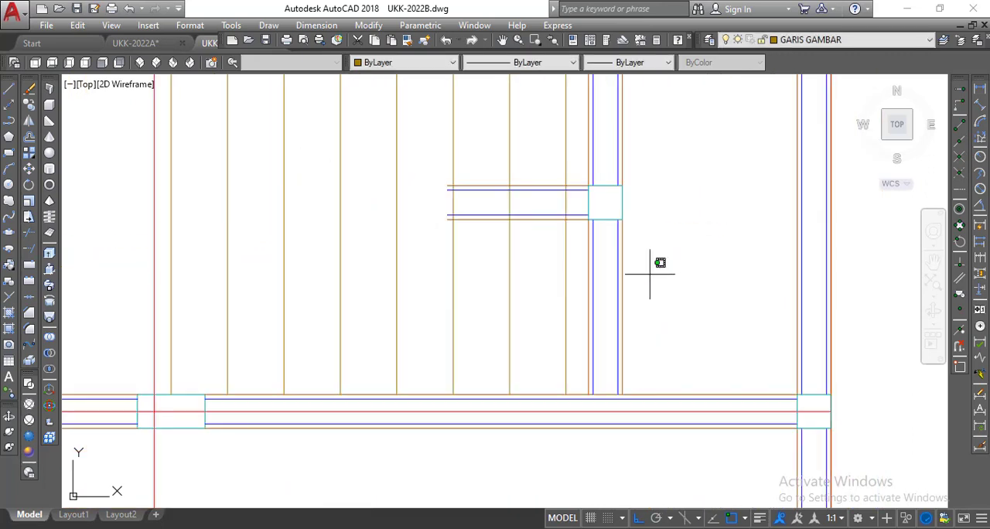
click(651, 275)
click(597, 287)
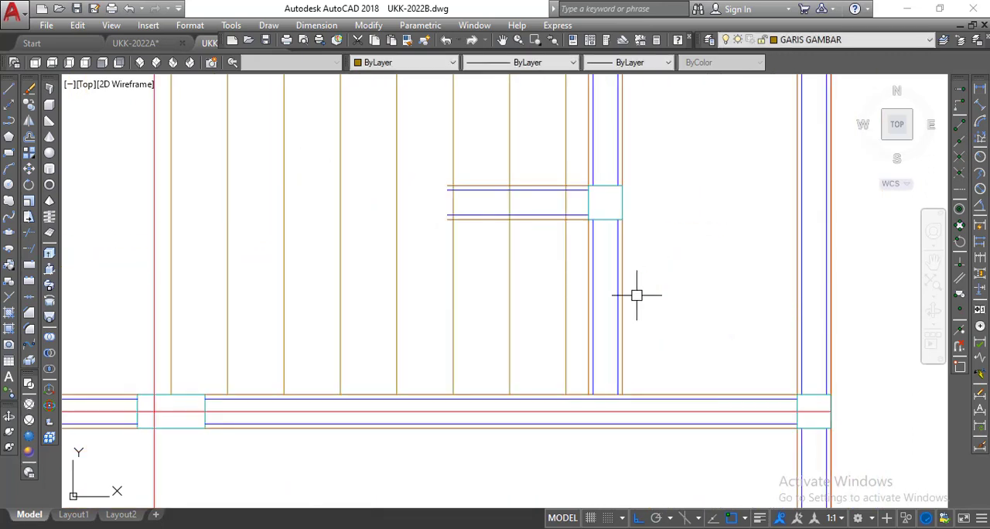
click(594, 311)
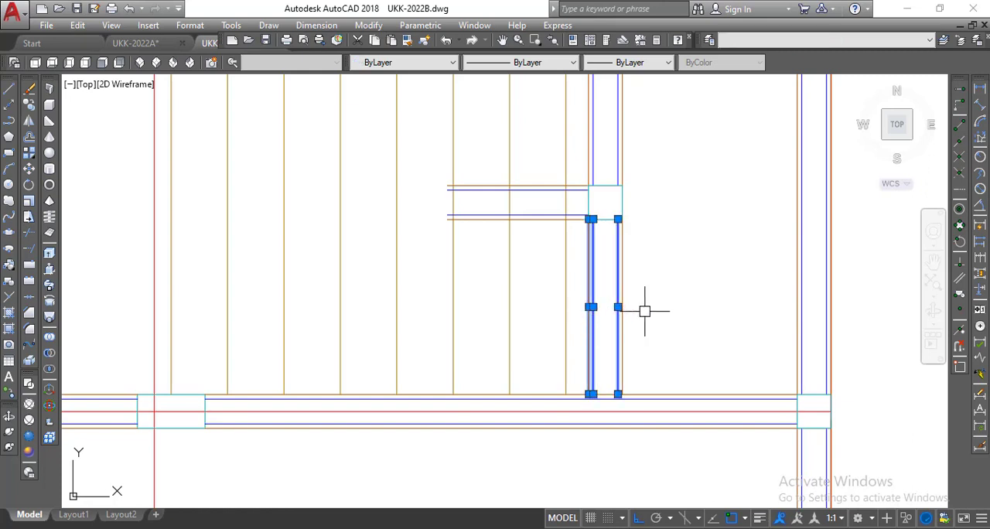
key(Delete)
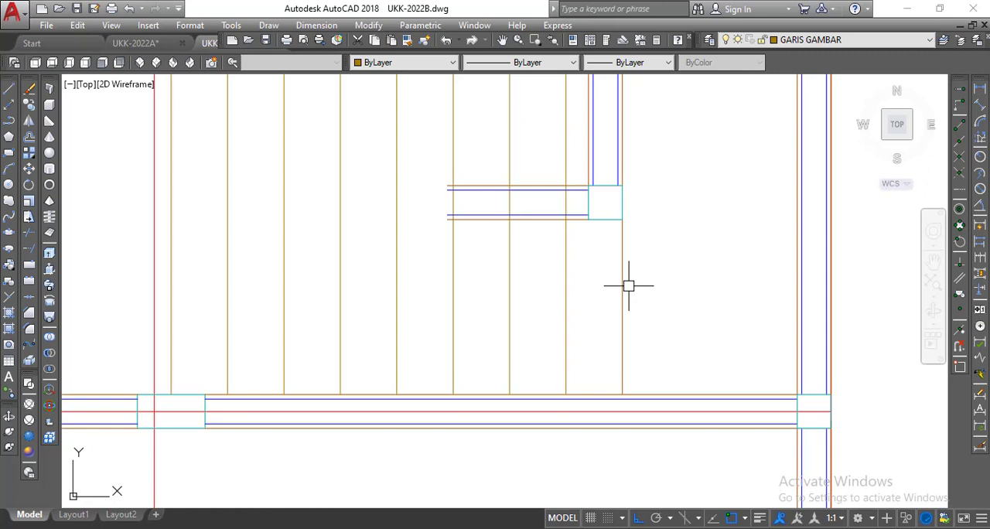
Compare the staircase and KMN/WC area with the reference plan in the SOAL UKK-2022 Word document, and return to UKK-2022B.dwg
scroll(658, 275, down, 2)
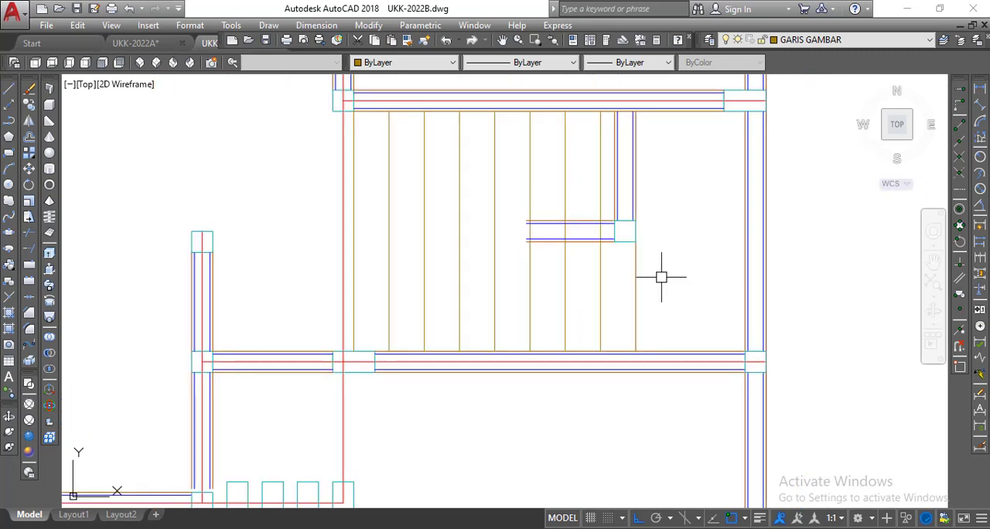
scroll(658, 277, down, 3)
scroll(562, 282, up, 3)
scroll(564, 284, down, 2)
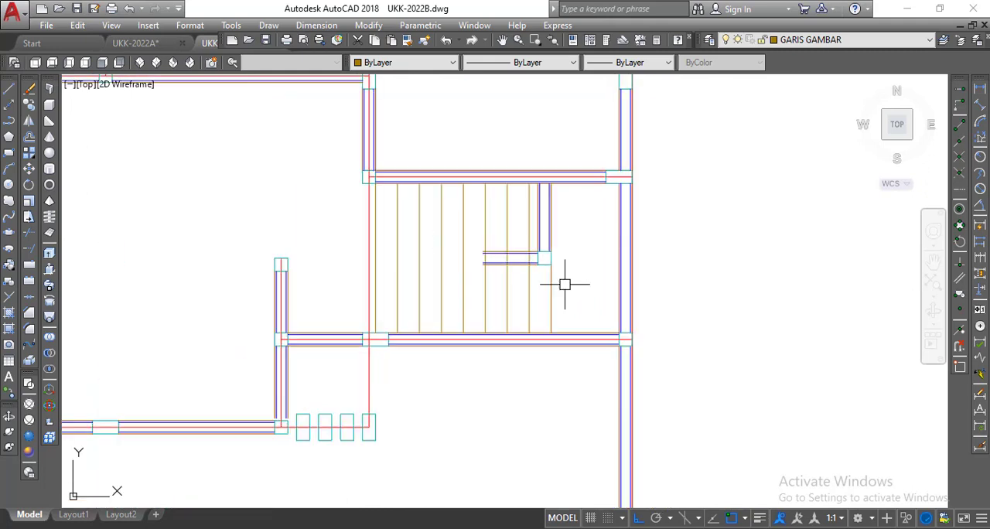
scroll(565, 283, up, 2)
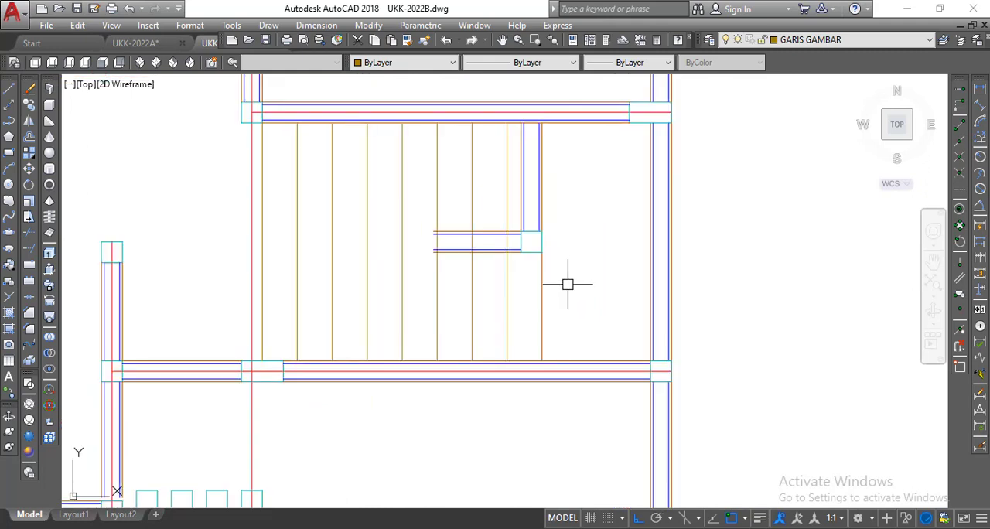
scroll(567, 284, down, 2)
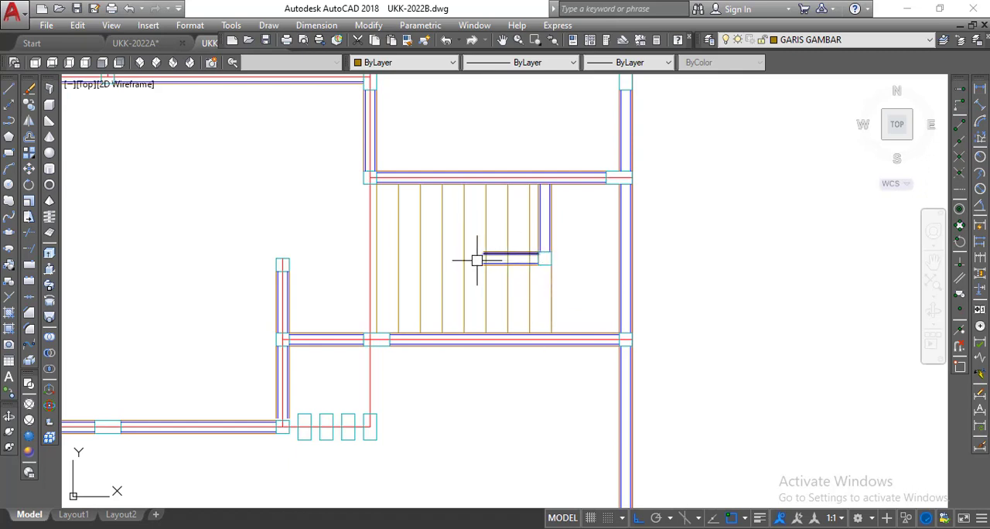
key(alt+Tab)
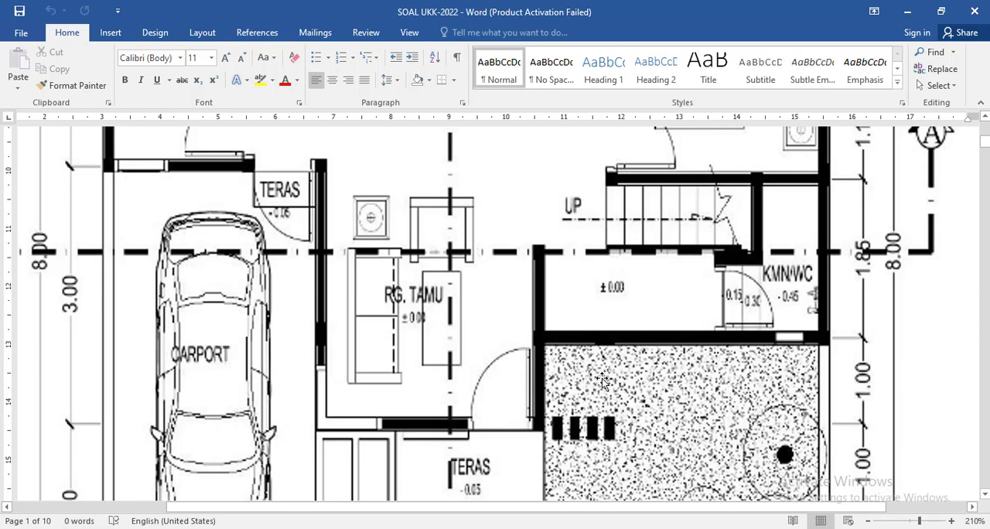
mouse_move(480, 528)
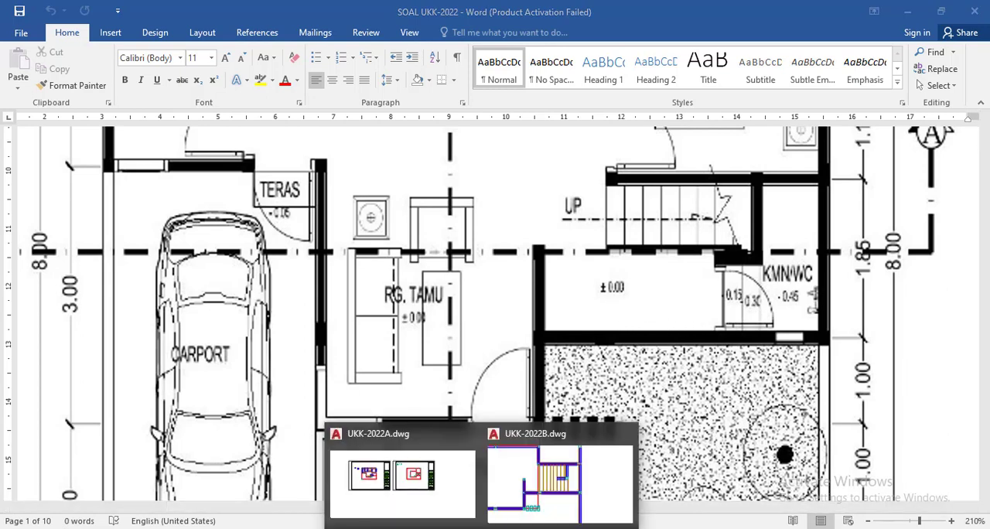
click(567, 507)
scroll(554, 324, up, 2)
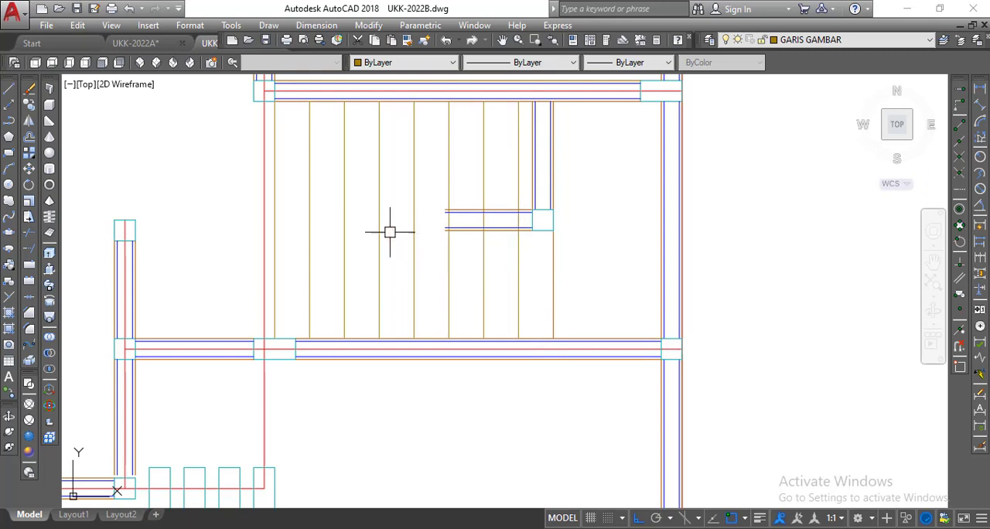
Trim the short stair wall's four lines at the second tread line west of the junction column, removing the parts west of it
click(27, 236)
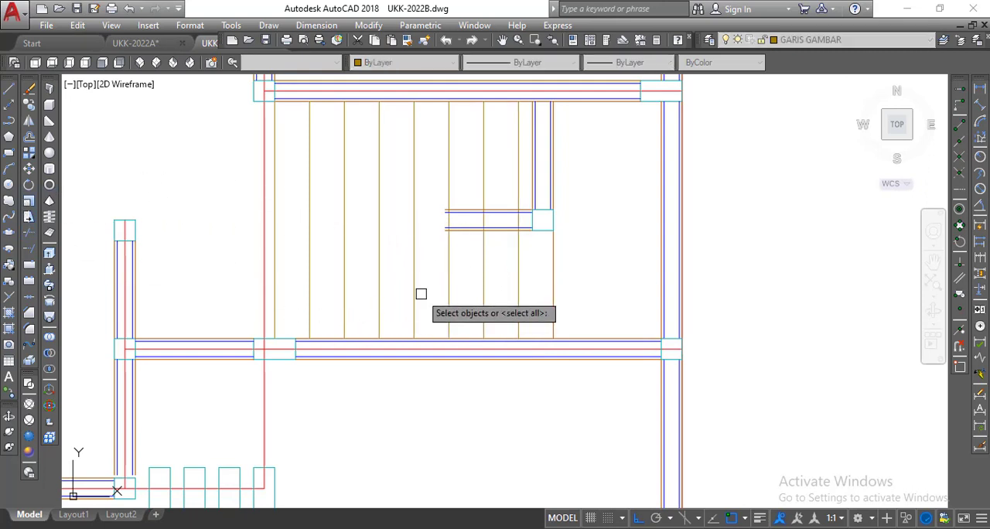
click(480, 259)
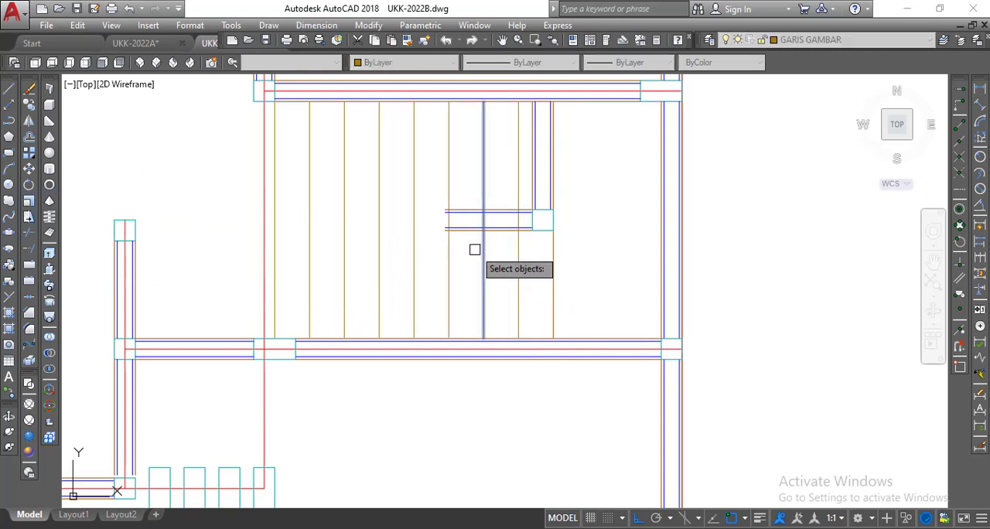
key(Return)
click(472, 245)
click(457, 192)
right_click(467, 179)
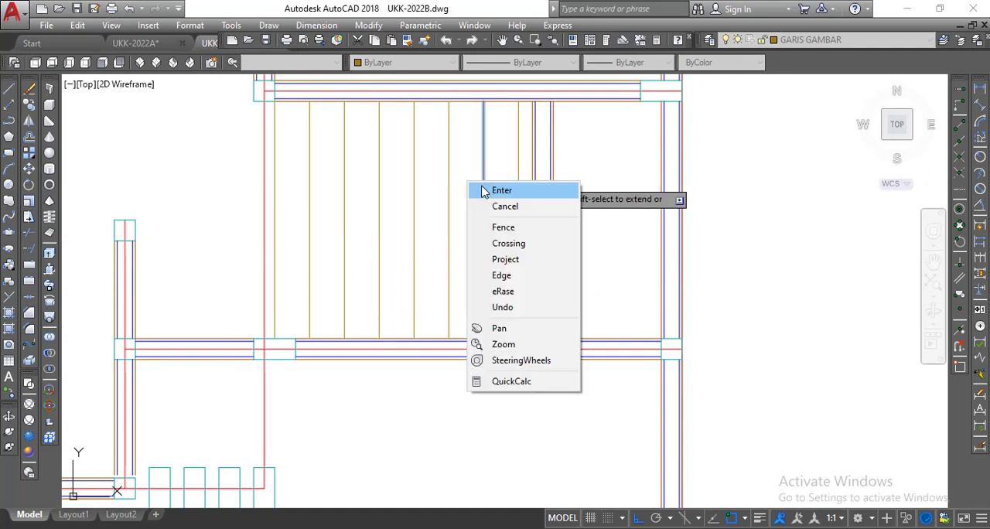
Copy the junction column to the west end of the short stair wall, aligning its southeast corner with the wall's lower end
scroll(527, 195, up, 5)
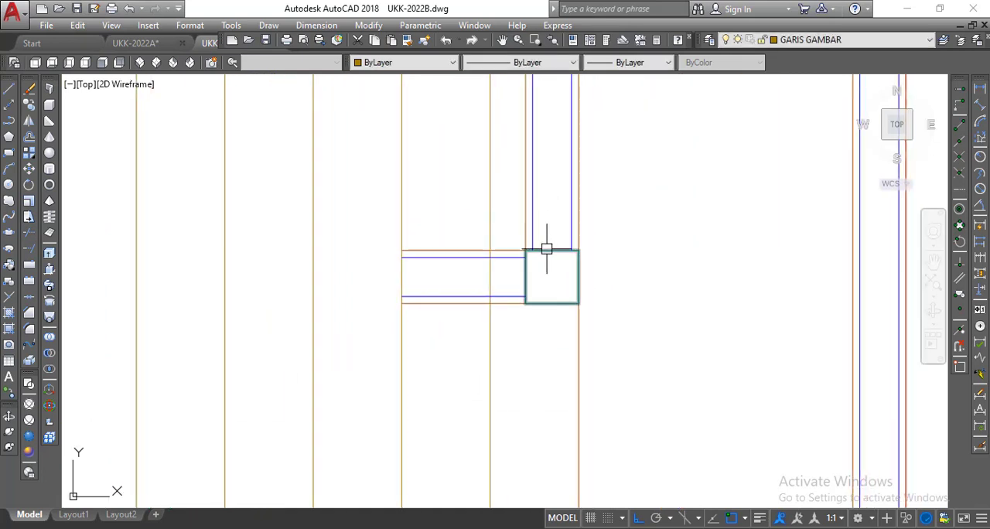
scroll(546, 248, down, 4)
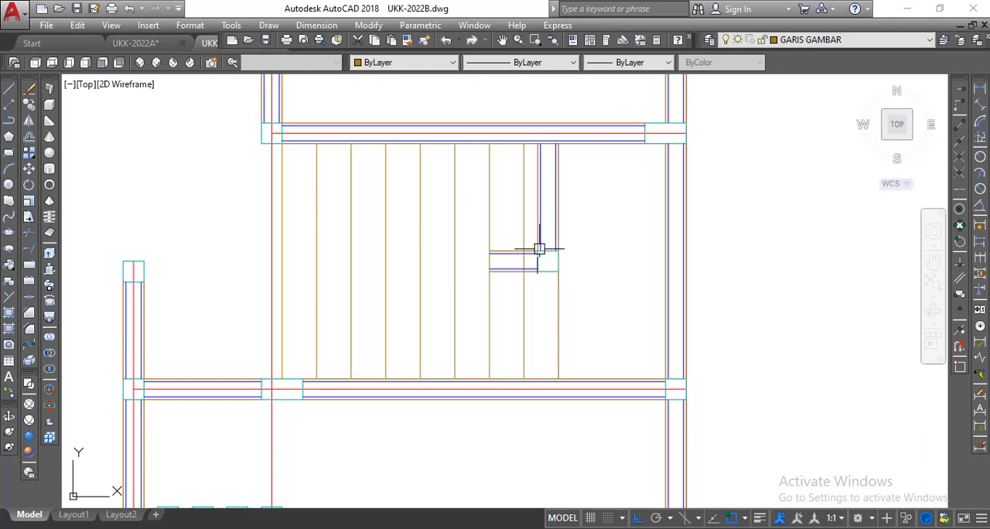
middle_drag(531, 263, 532, 264)
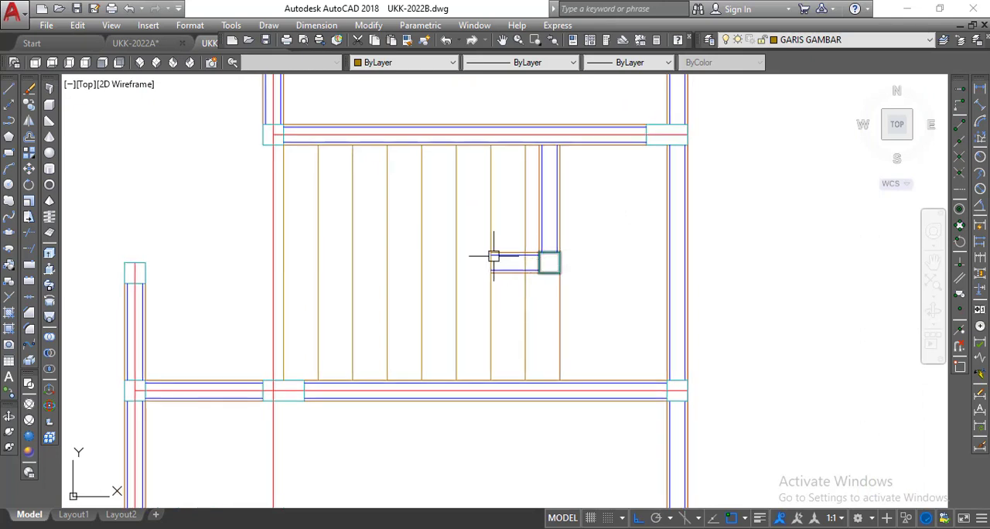
click(31, 104)
scroll(539, 268, up, 3)
click(549, 261)
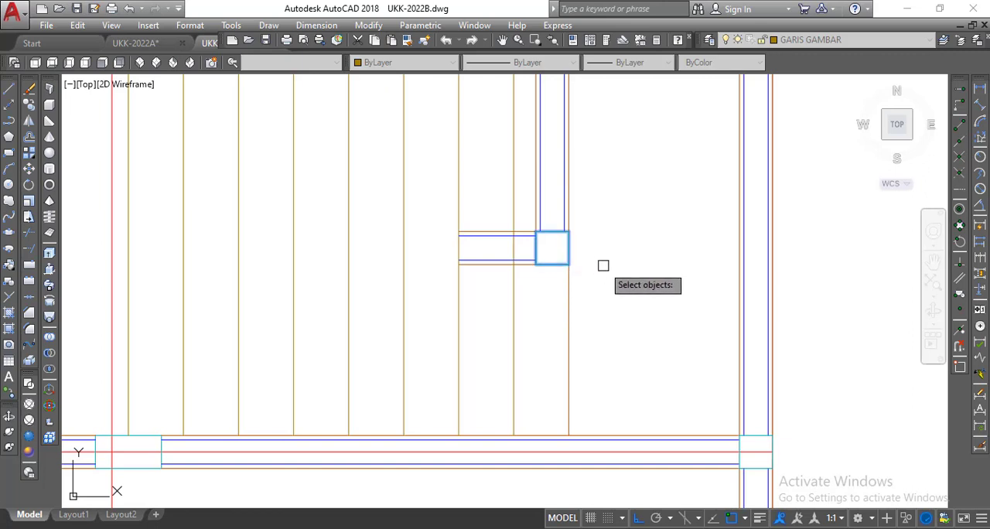
key(Return)
click(569, 263)
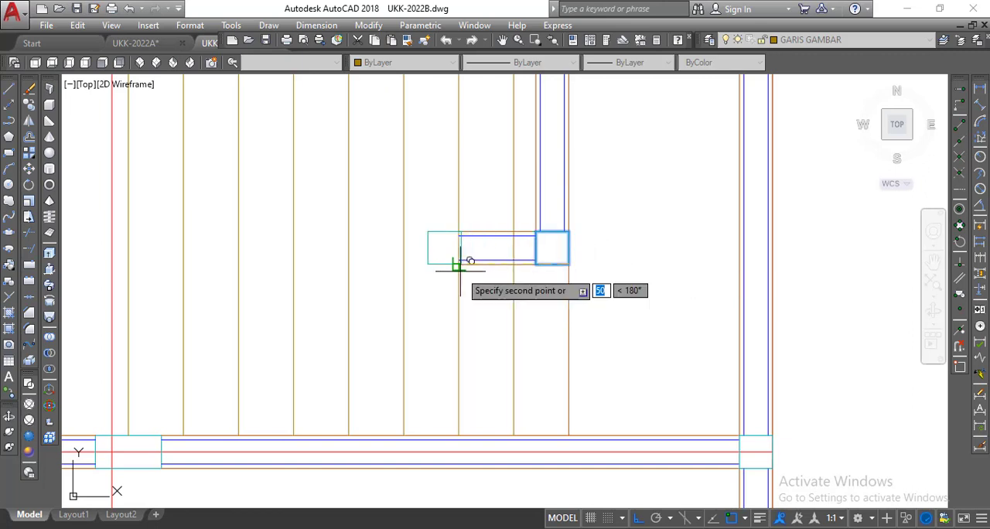
right_click(477, 212)
click(496, 215)
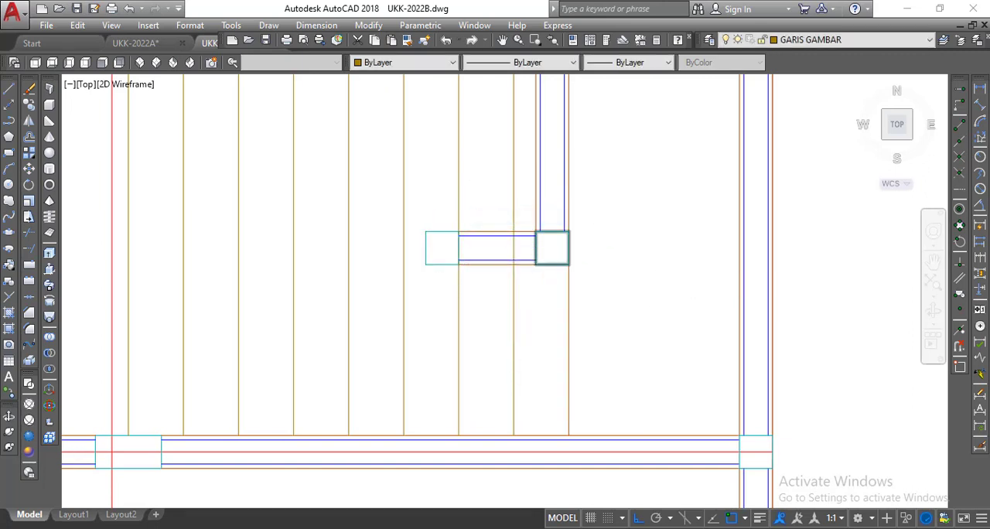
Turn off the AS-DINDING layer to hide the wall centre lines
scroll(567, 270, down, 2)
scroll(567, 271, up, 2)
scroll(567, 272, down, 1)
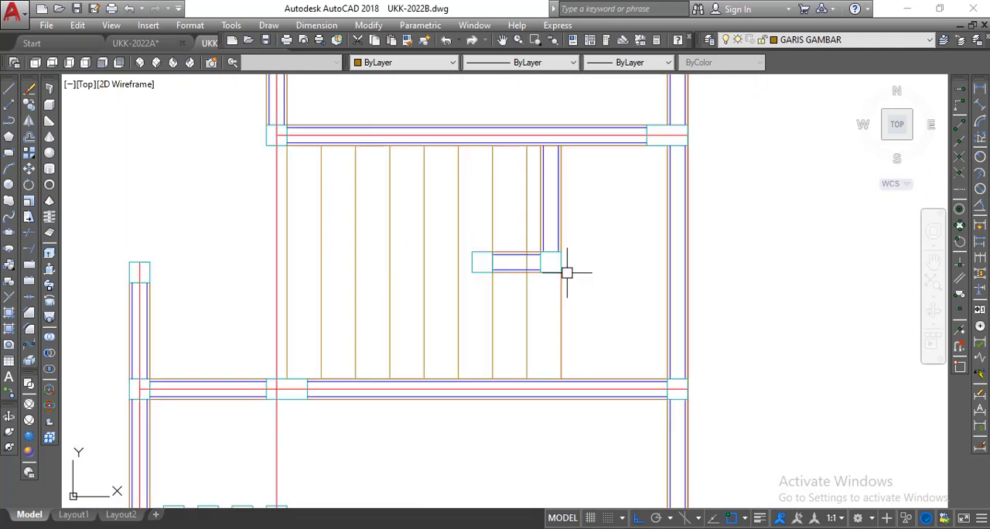
middle_drag(567, 272, 542, 267)
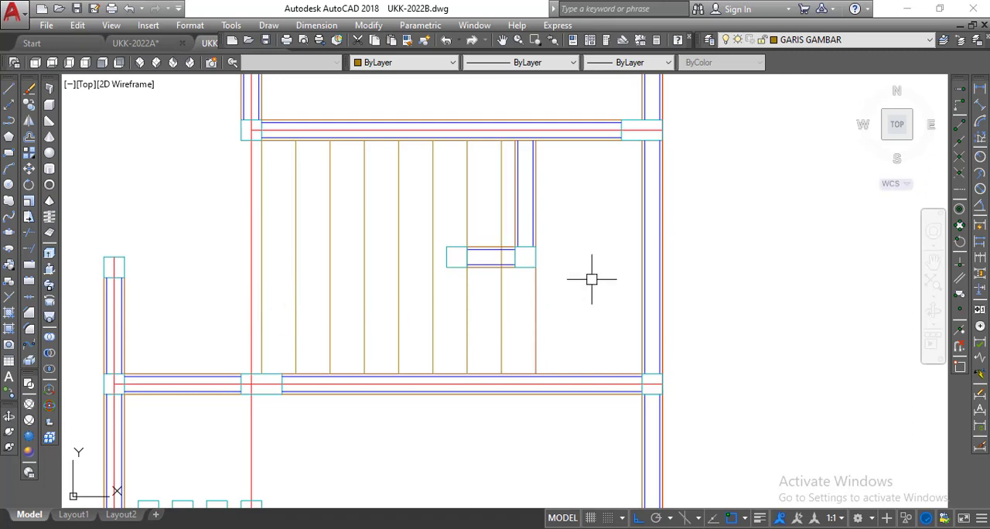
scroll(592, 279, down, 2)
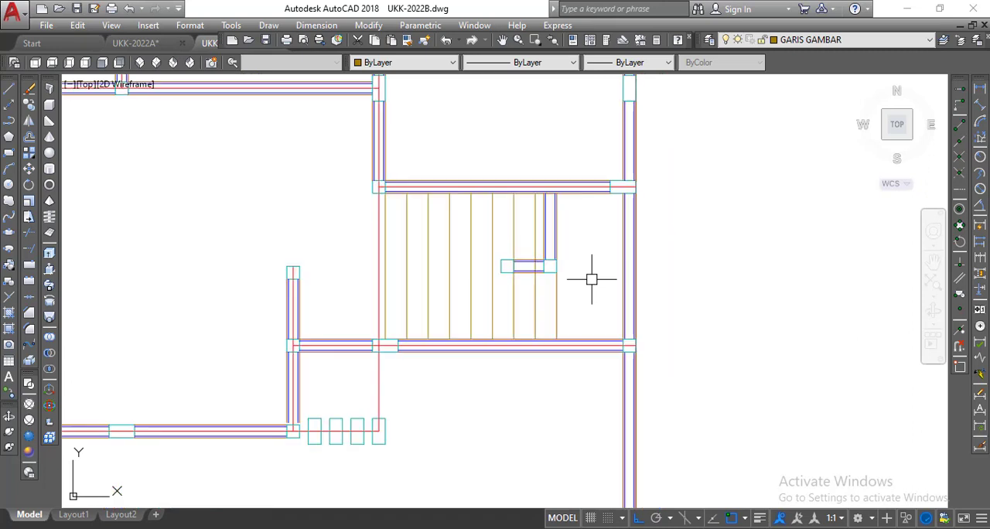
scroll(573, 279, up, 2)
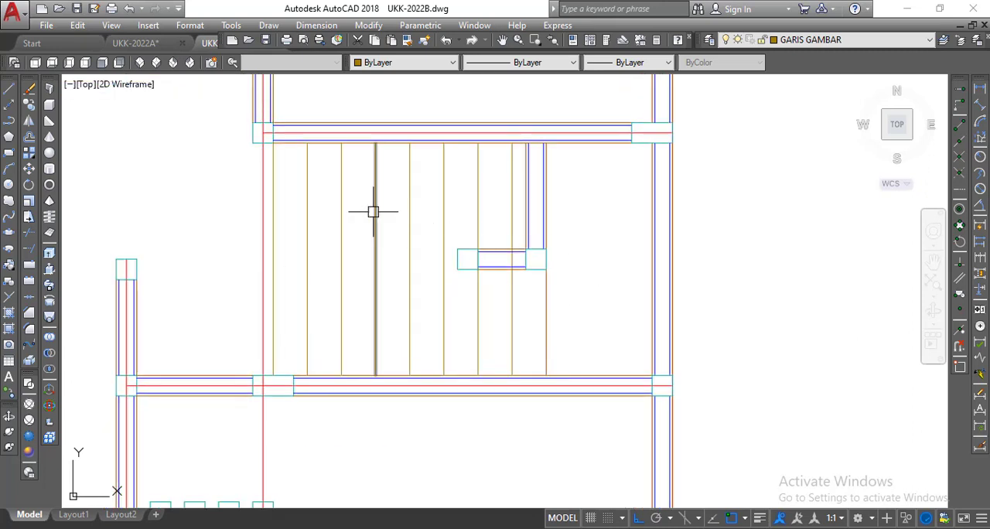
click(855, 39)
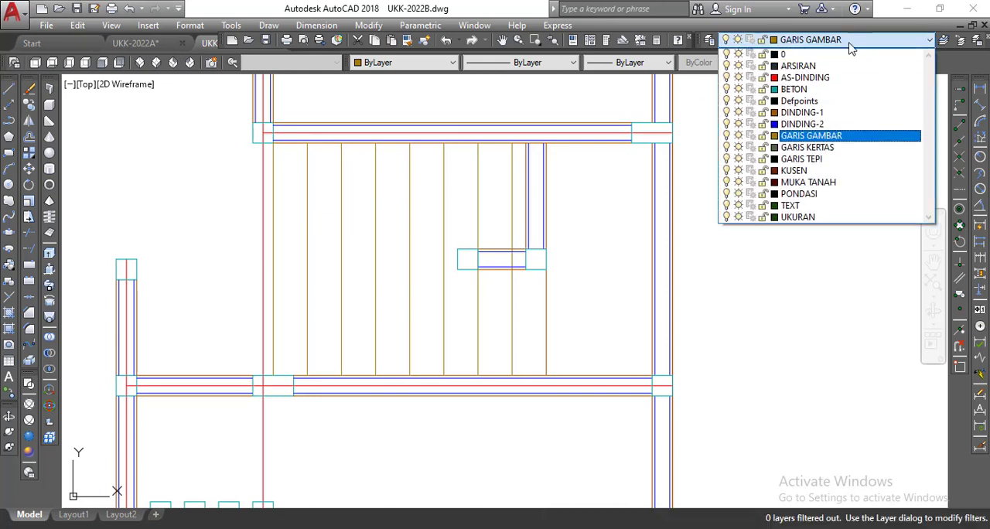
click(727, 77)
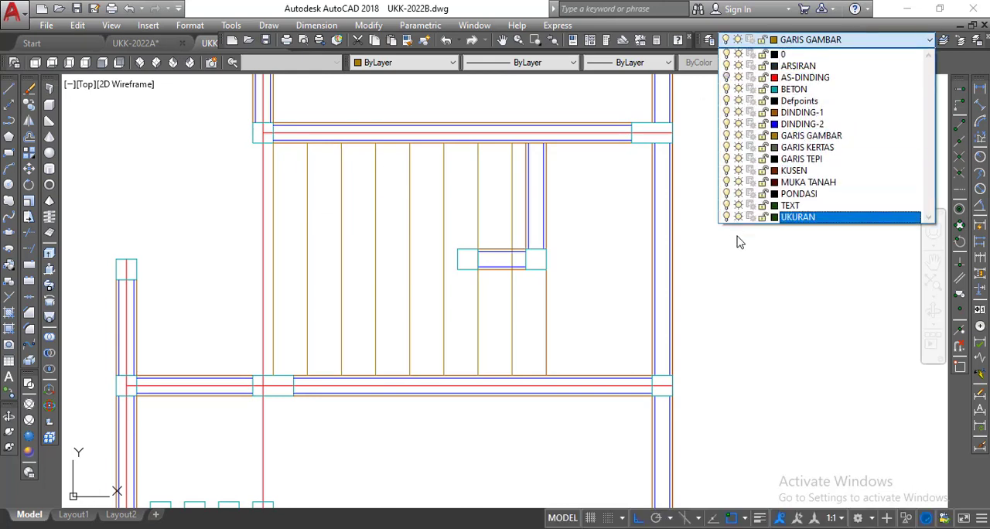
click(732, 232)
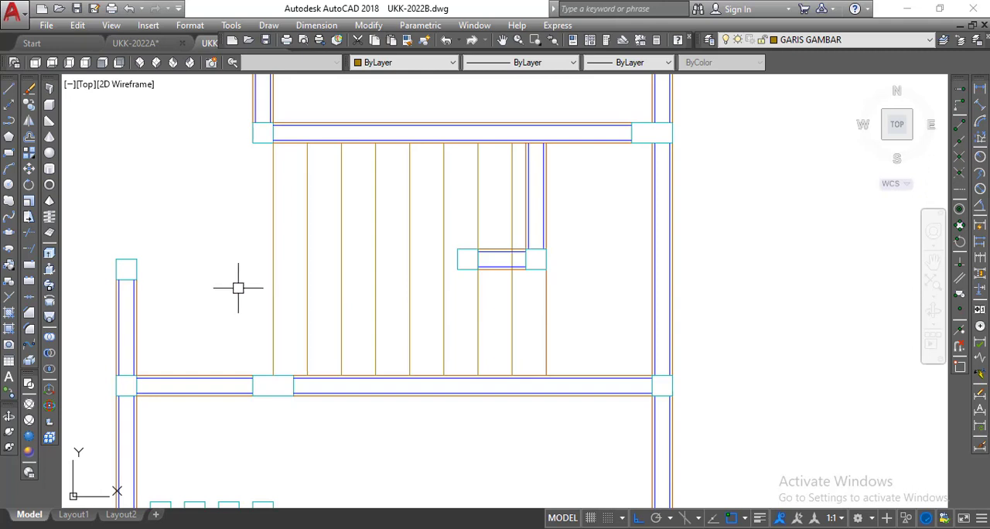
scroll(358, 290, down, 2)
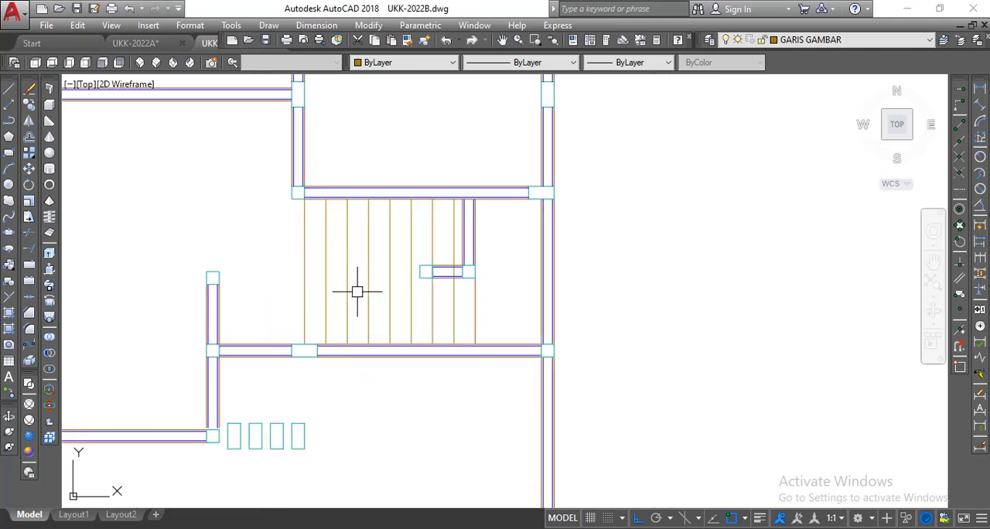
mouse_move(358, 290)
middle_down()
mouse_move(440, 312)
mouse_move(454, 301)
middle_up()
scroll(441, 311, up, 2)
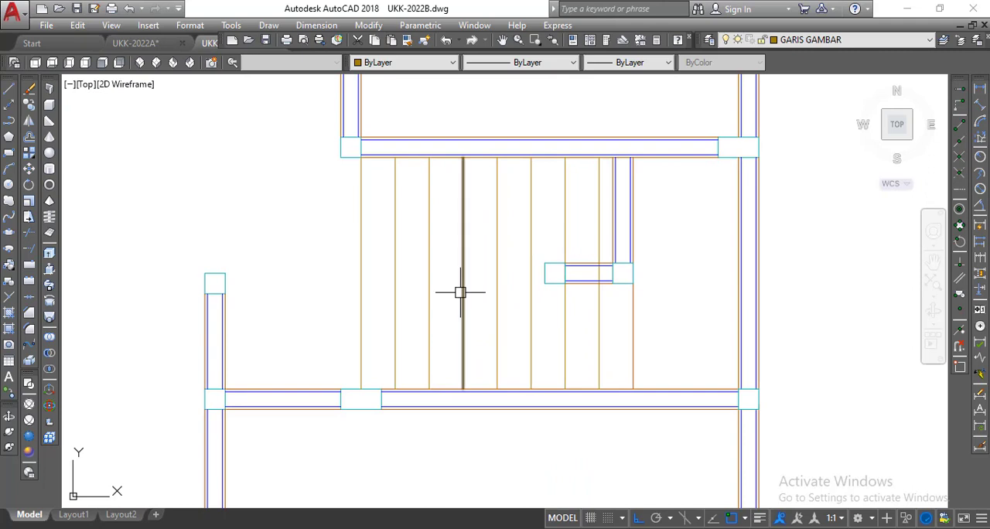
Draw a horizontal line from the northwest corner of the short stair wall's west column to the westernmost tread line
click(10, 91)
scroll(453, 288, up, 2)
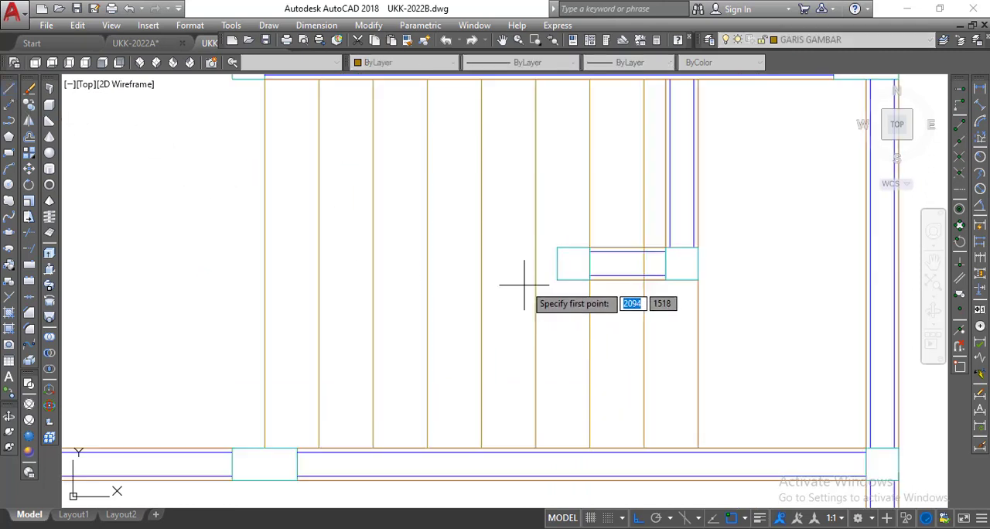
click(557, 247)
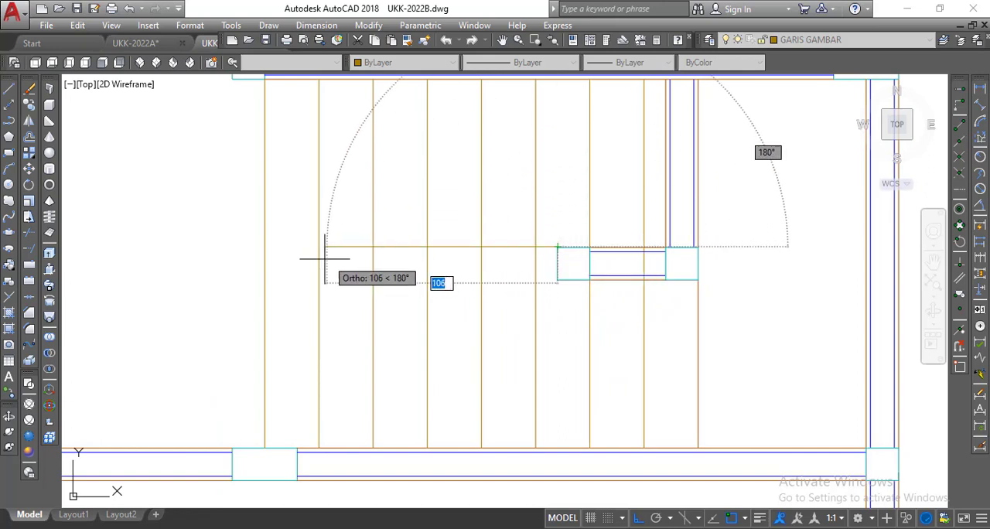
click(264, 247)
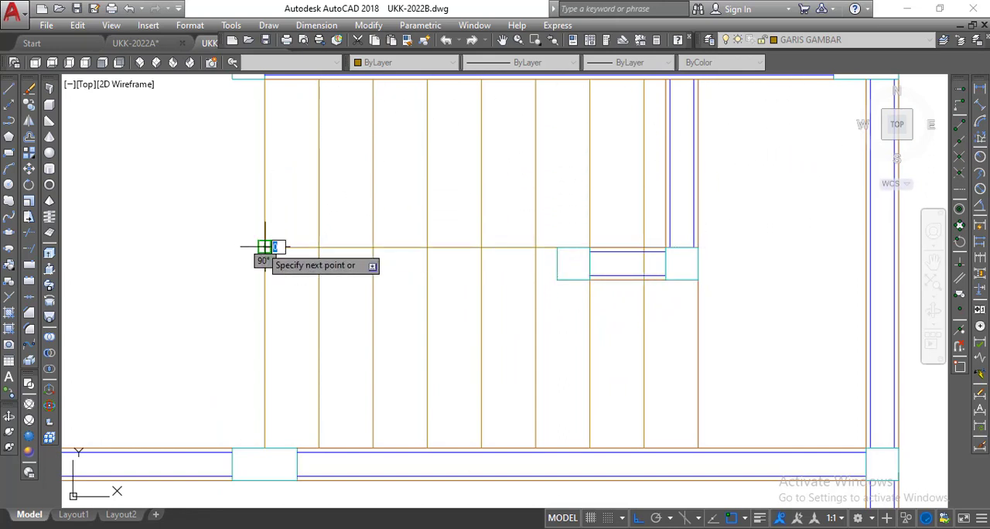
right_click(260, 248)
click(272, 255)
Draw a parallel horizontal line from the same column's southwest corner to the westernmost tread line
right_click(238, 234)
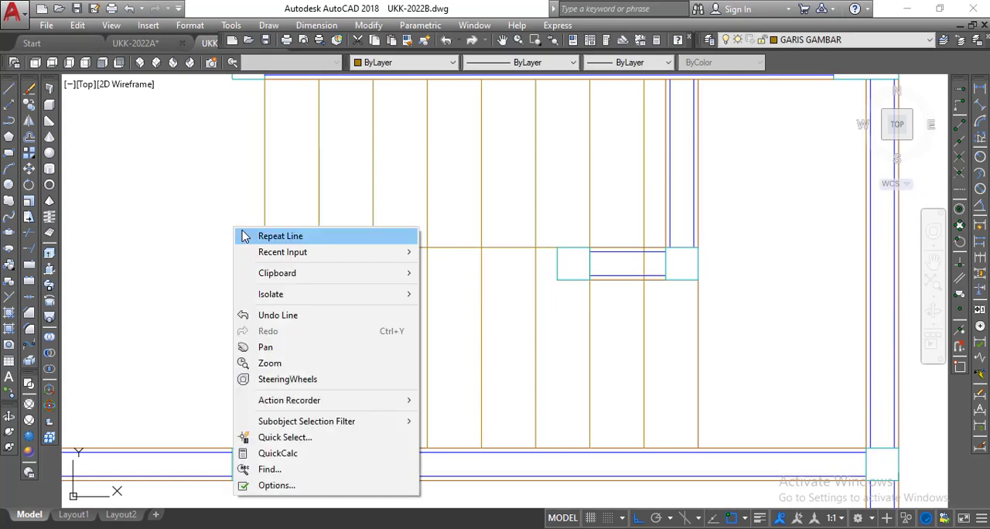
click(246, 235)
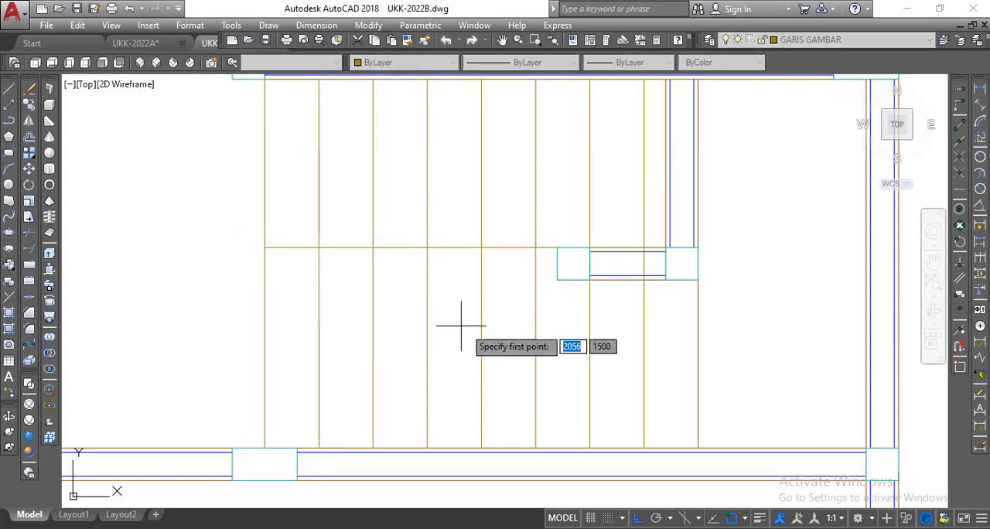
click(557, 278)
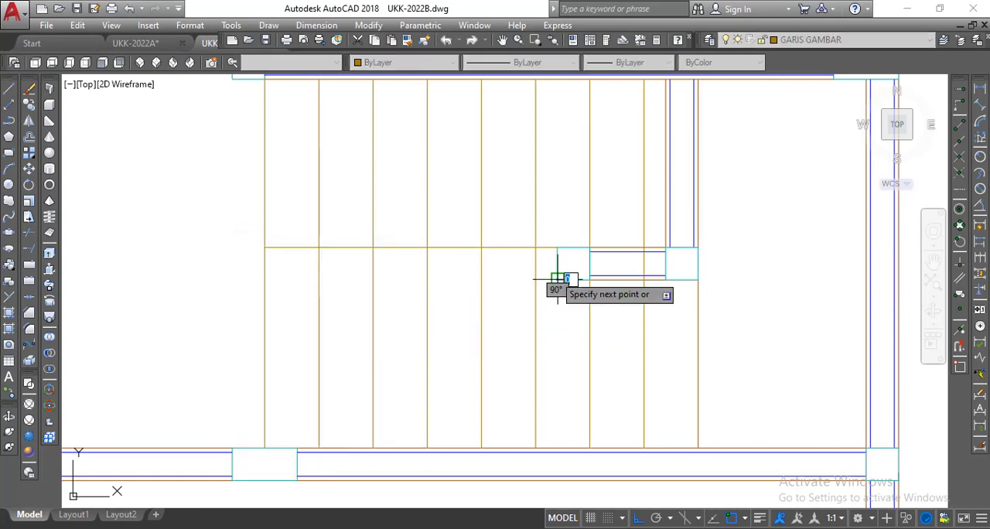
click(265, 279)
right_click(265, 279)
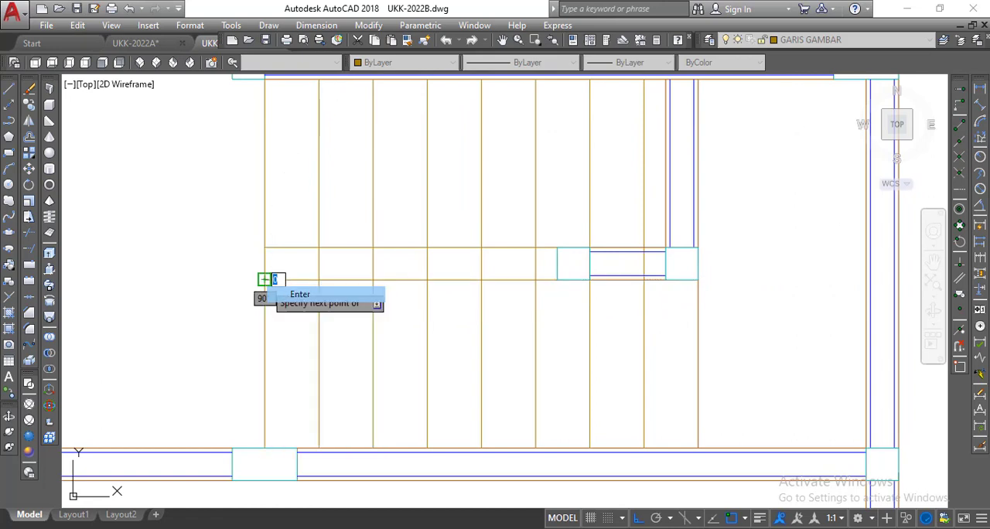
click(327, 288)
scroll(410, 296, down, 2)
scroll(408, 296, up, 2)
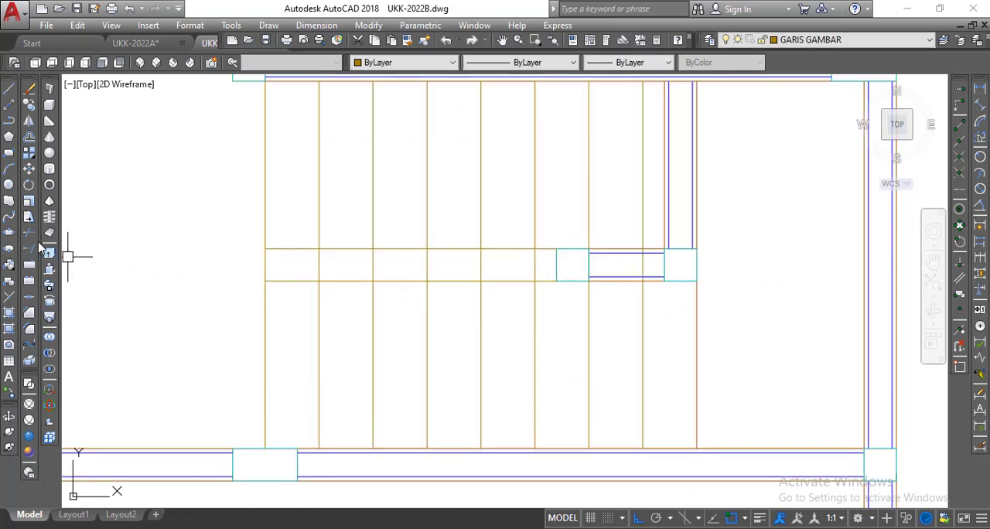
Trim away the tread line segments between the two new horizontal lines, using both lines as cutting edges
click(48, 252)
click(285, 252)
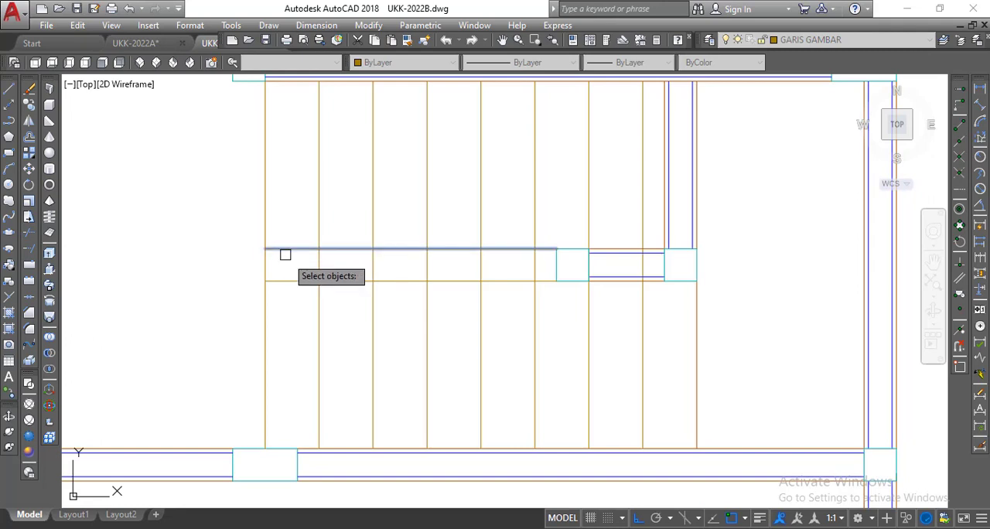
click(294, 280)
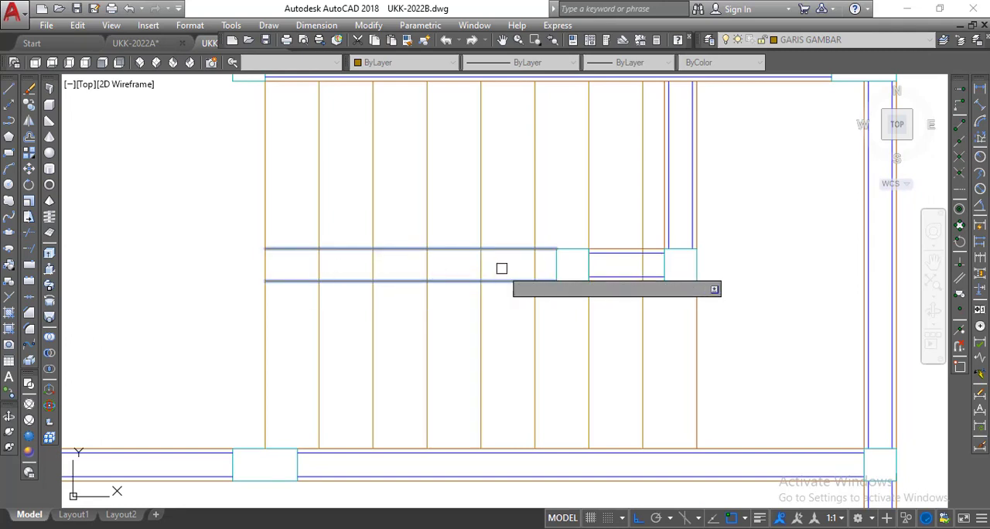
key(Return)
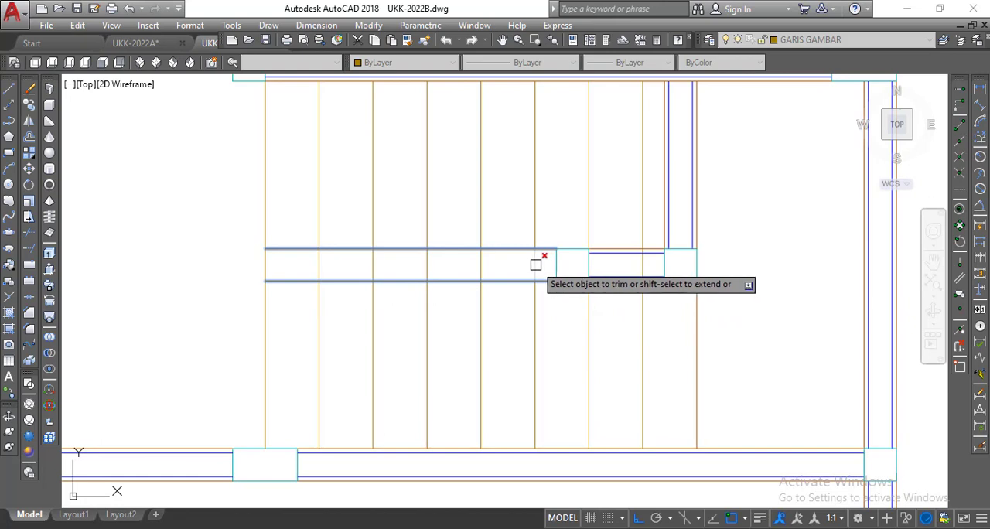
click(421, 262)
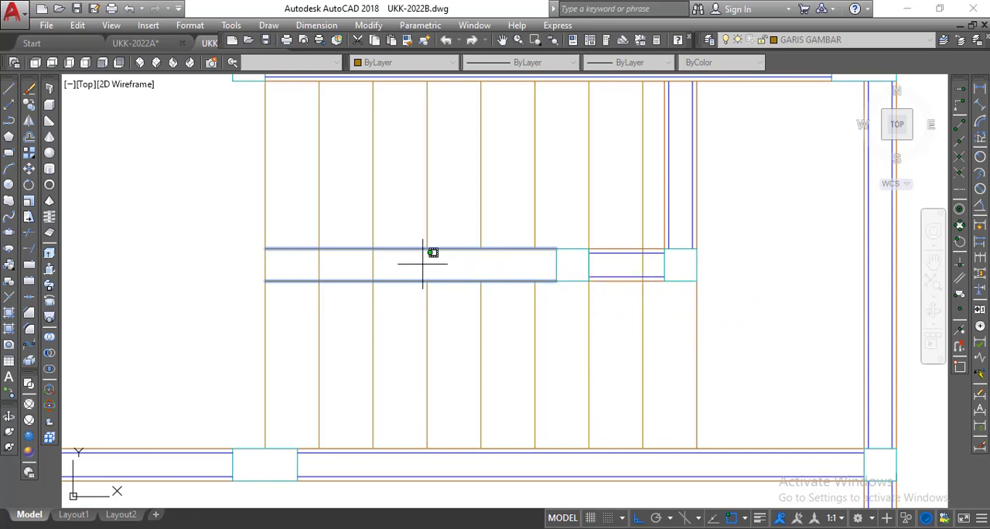
click(294, 262)
scroll(292, 266, down, 2)
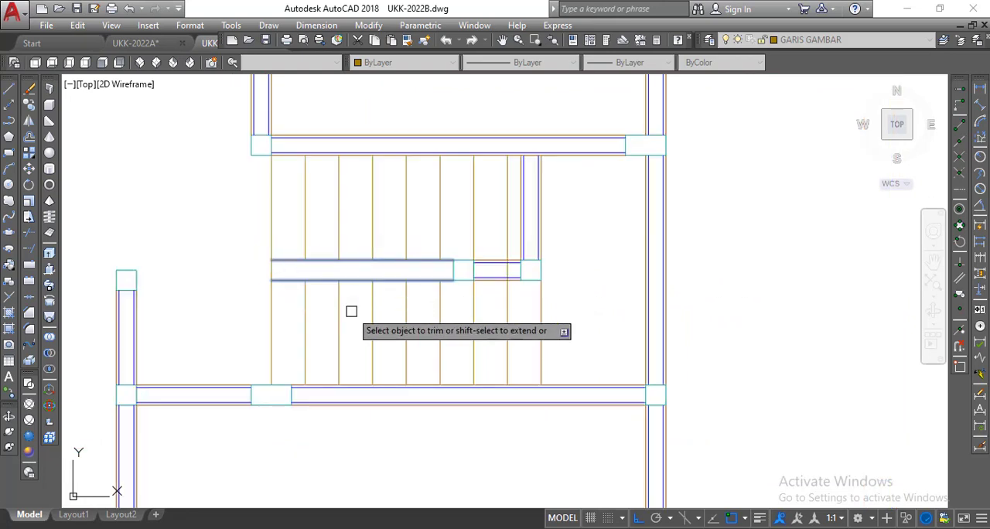
Trim the tread line crossing the short stair wall between its two columns, using the wall's outer lines as cutting edges
scroll(433, 293, up, 4)
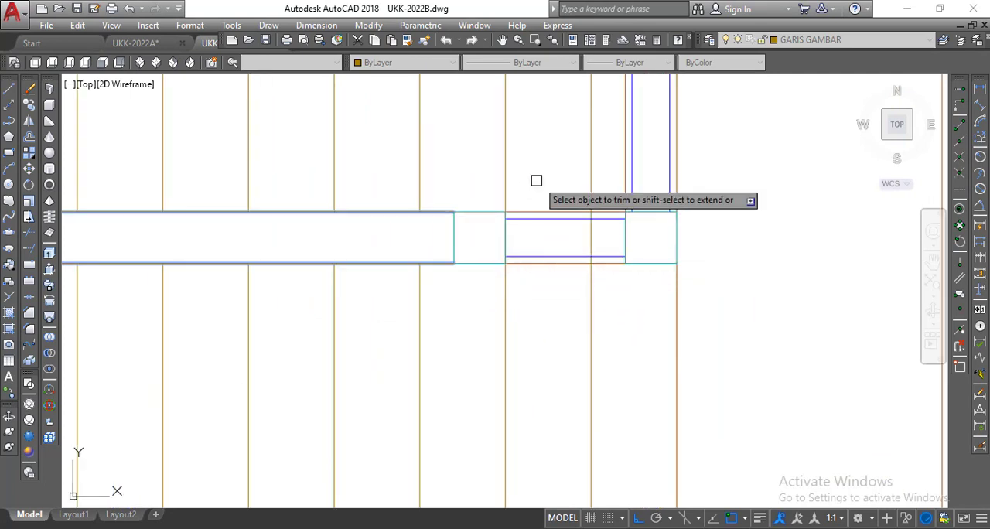
click(589, 237)
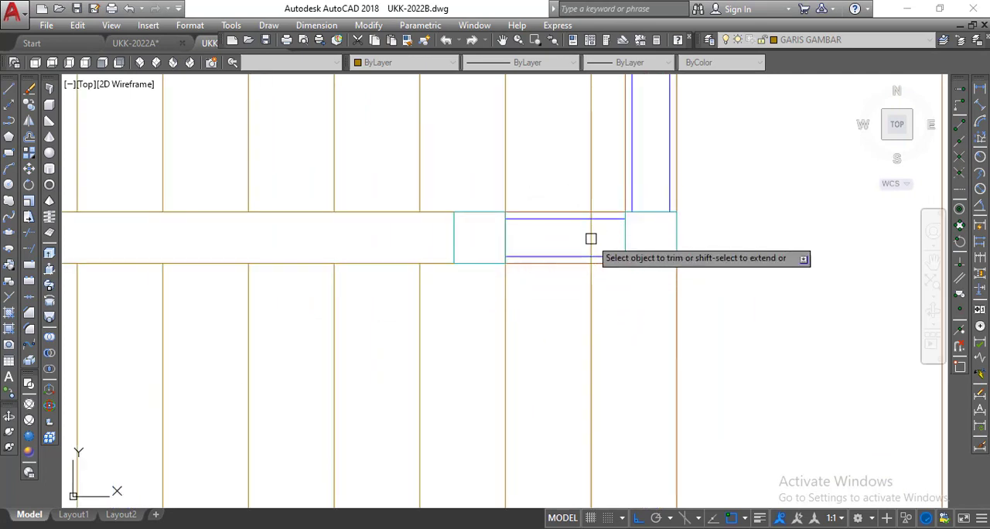
right_click(558, 186)
click(576, 193)
right_click(560, 173)
click(605, 181)
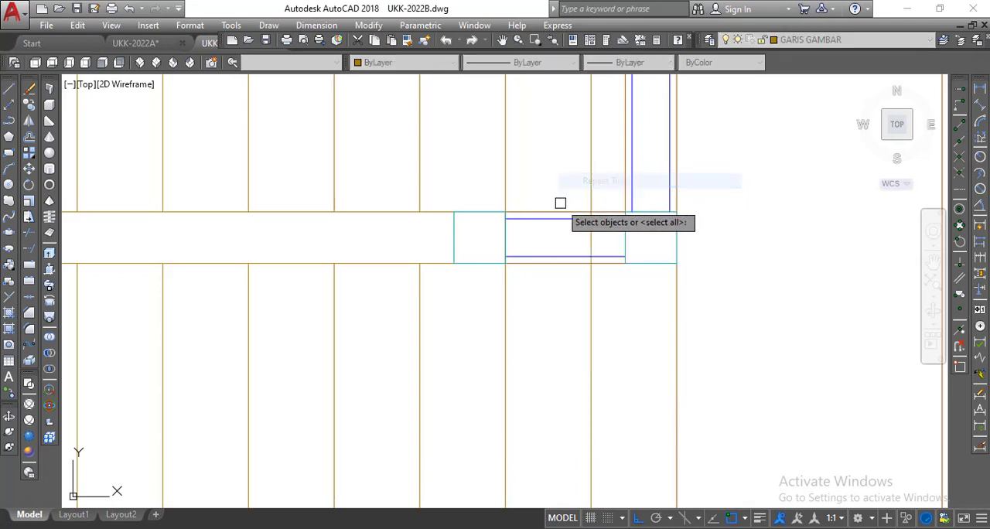
click(574, 195)
click(566, 213)
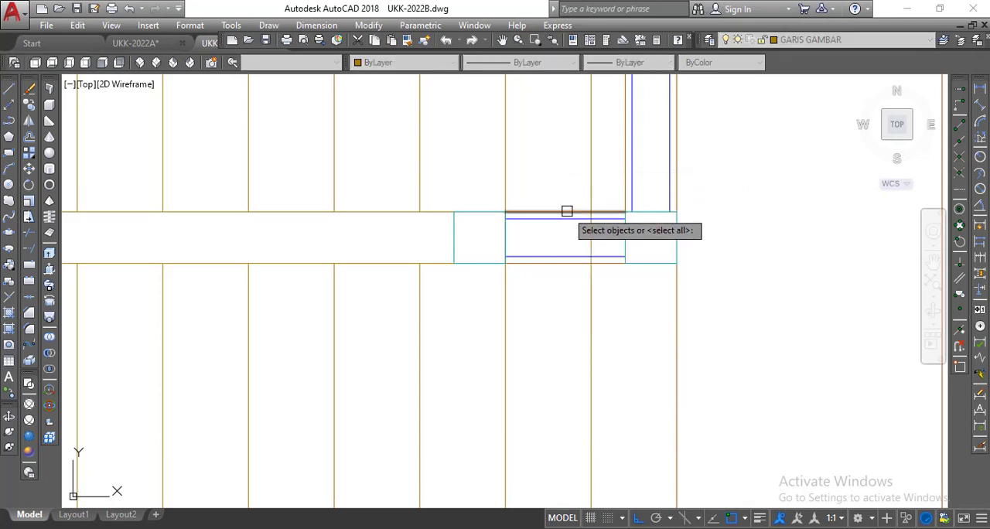
click(567, 213)
click(566, 260)
key(Return)
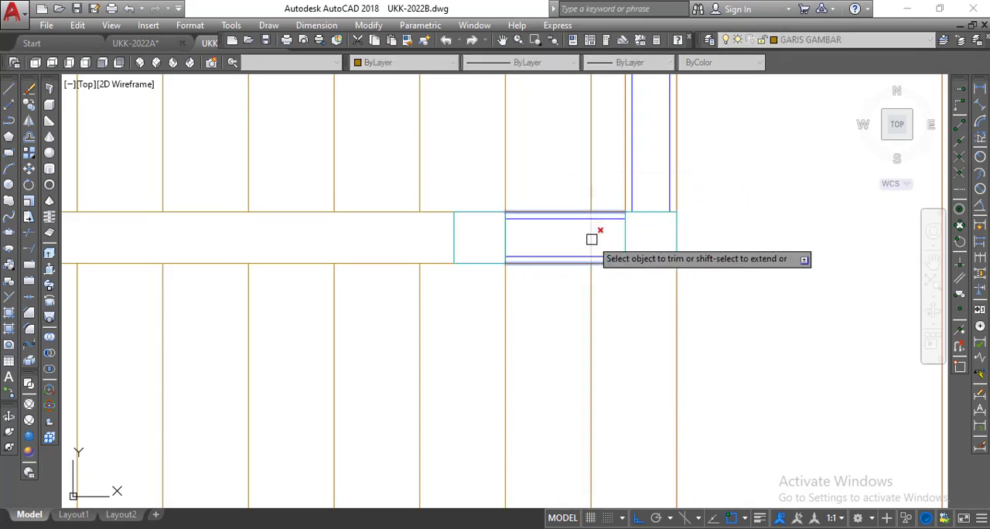
scroll(592, 240, down, 2)
right_click(580, 196)
click(592, 205)
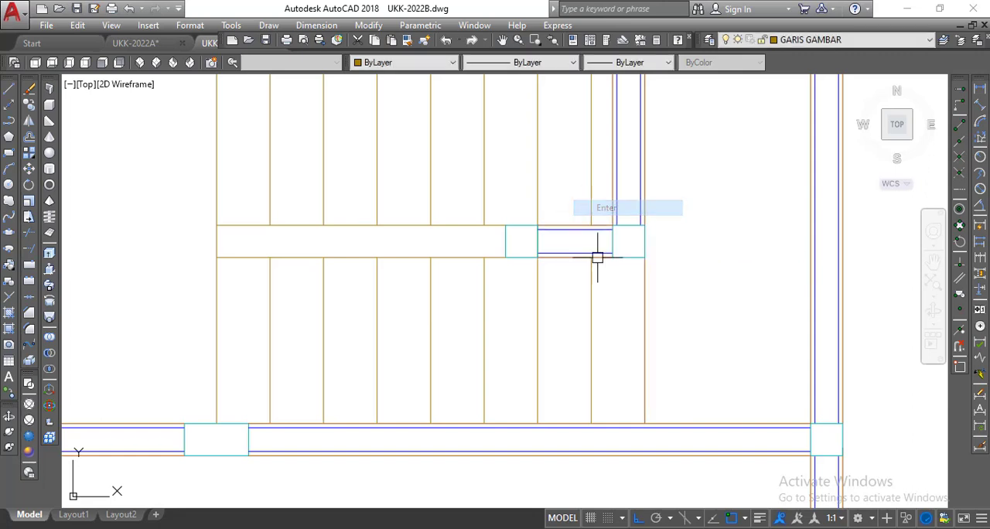
Copy the staircase with its stair wall and columns to the floor plan on the east sheet, matching the plans' northwest outer corners
scroll(578, 257, down, 4)
mouse_move(548, 292)
middle_down()
mouse_move(510, 285)
mouse_move(555, 306)
middle_up()
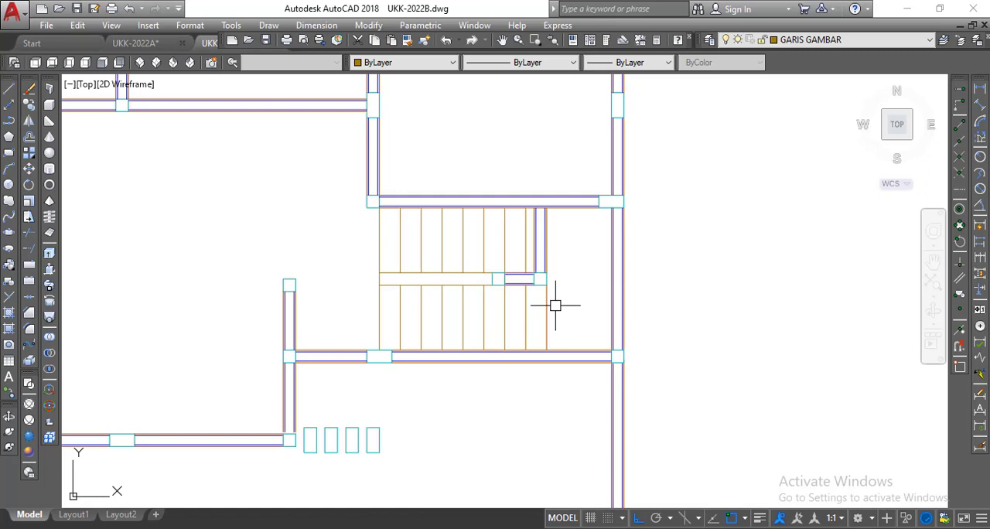
scroll(556, 306, down, 3)
scroll(556, 306, up, 3)
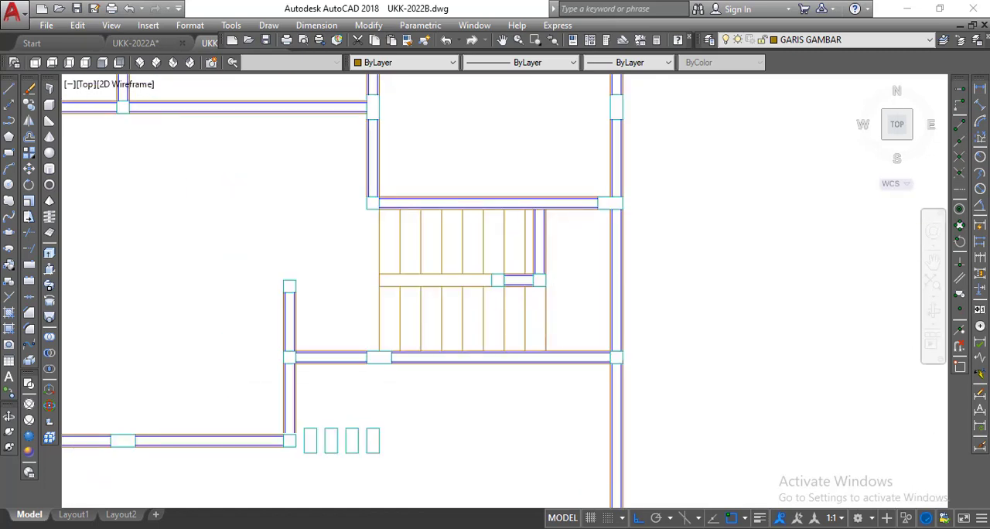
scroll(555, 306, down, 2)
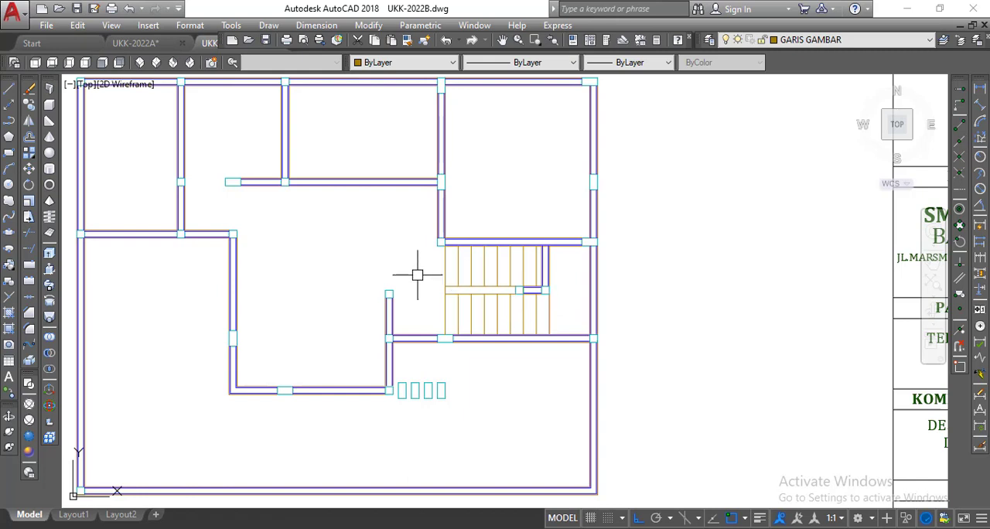
click(30, 106)
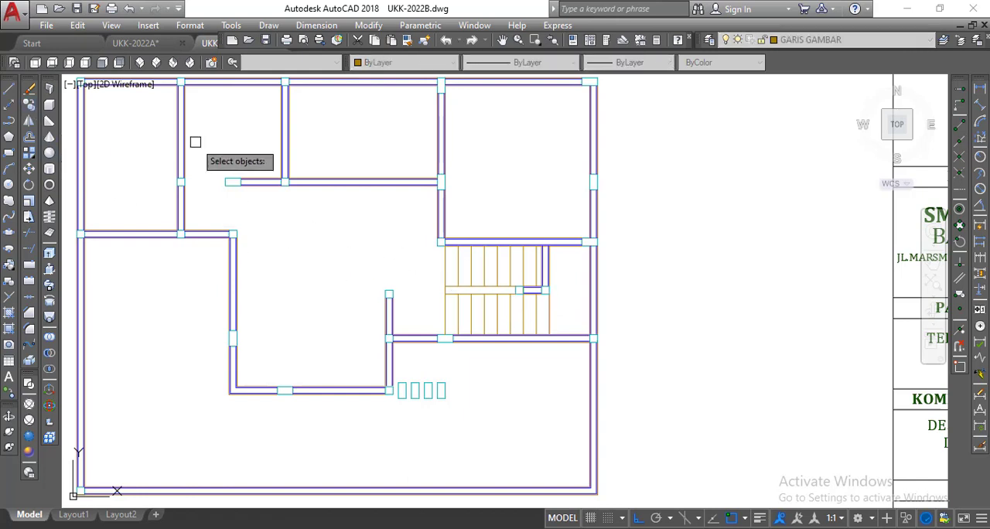
click(575, 328)
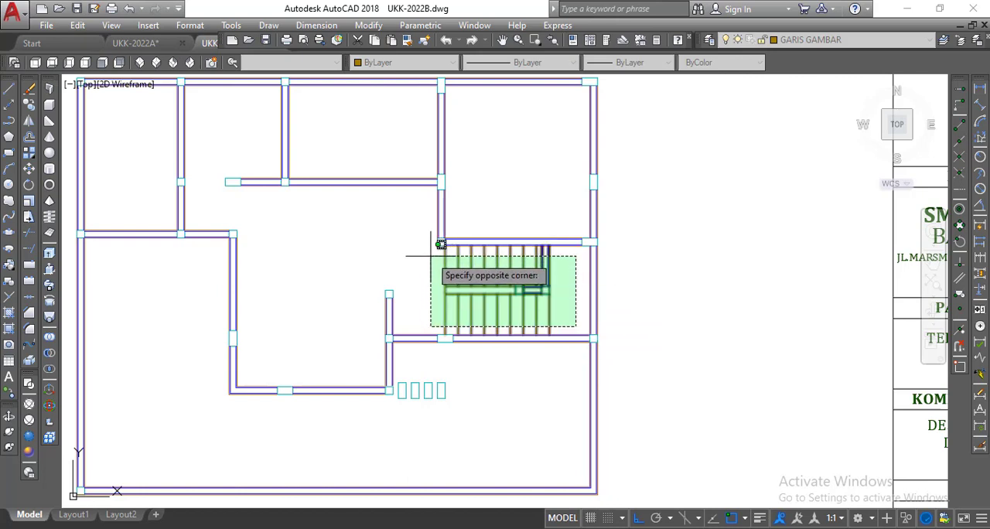
click(432, 263)
scroll(433, 279, down, 3)
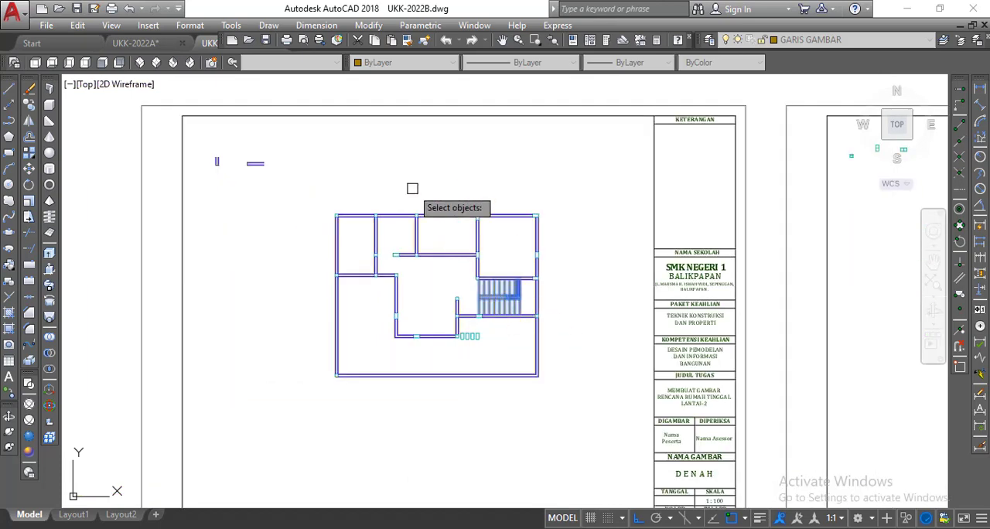
key(Return)
scroll(344, 186, up, 3)
scroll(324, 215, up, 4)
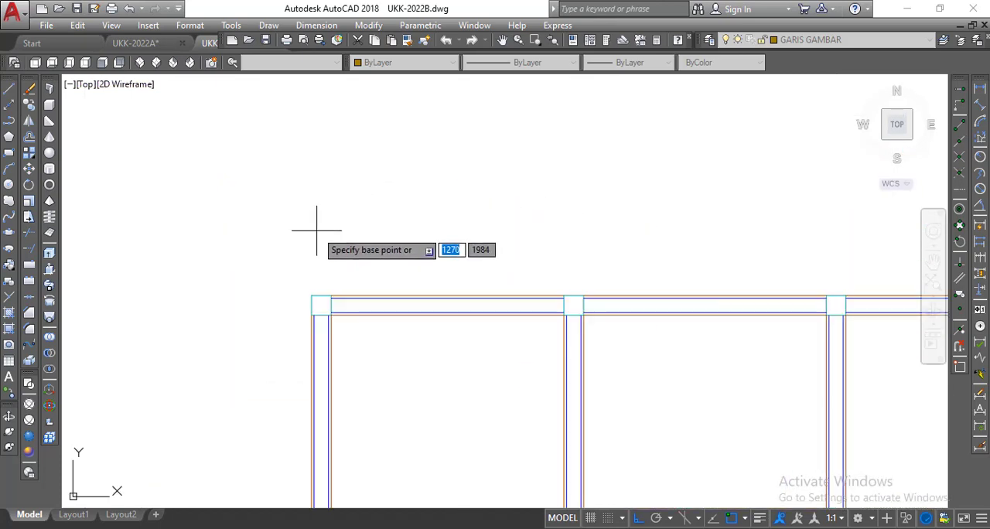
click(311, 294)
scroll(234, 240, down, 8)
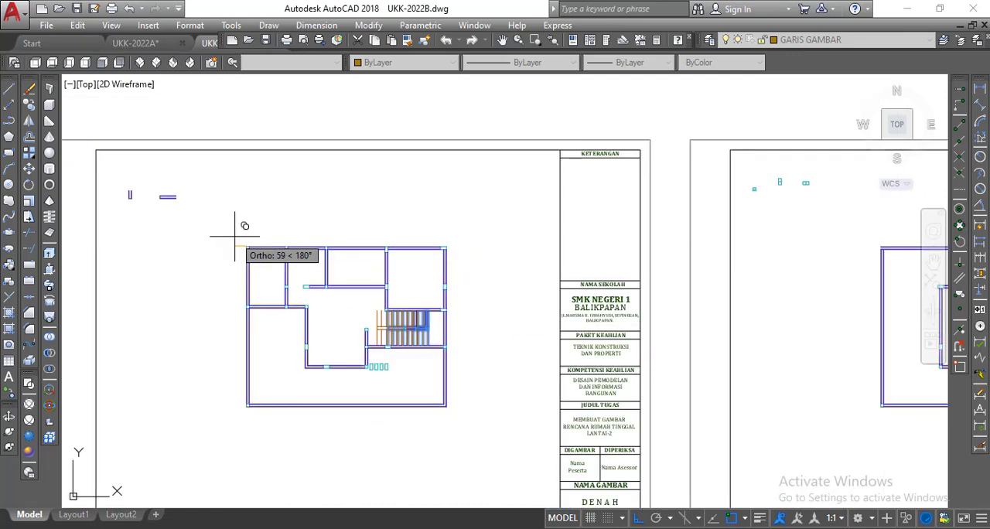
scroll(234, 236, down, 4)
scroll(480, 228, up, 8)
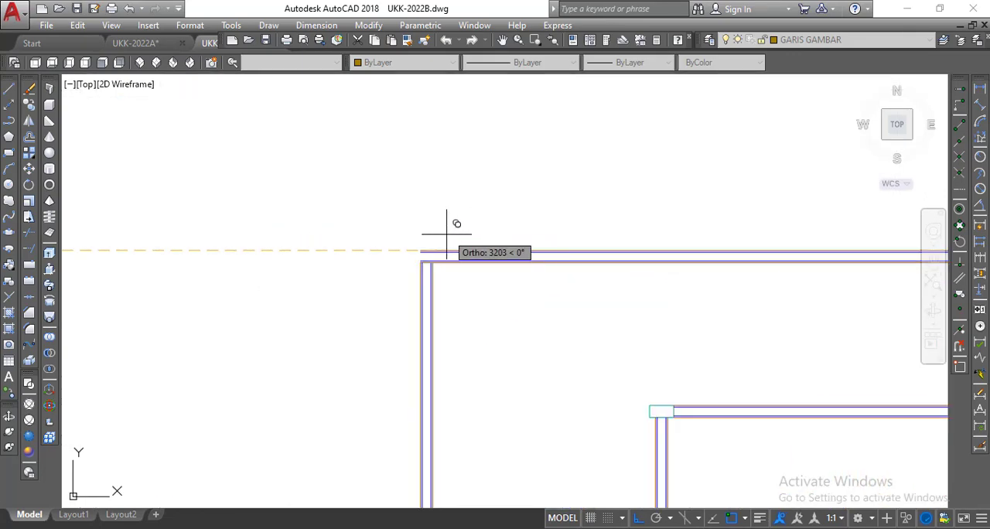
scroll(437, 228, up, 2)
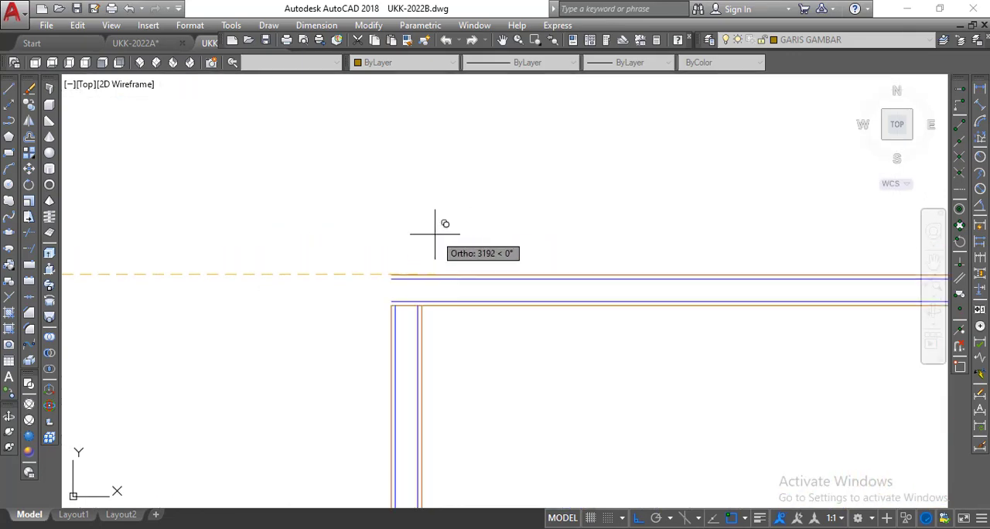
click(387, 288)
right_click(362, 236)
click(373, 244)
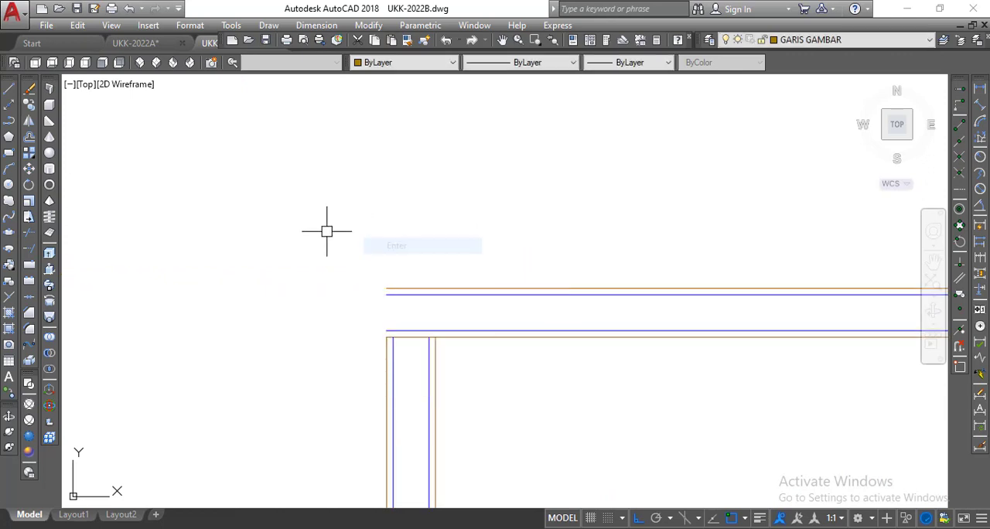
Delete the column at the west end of the short stair wall in the east sheet's copied staircase
scroll(327, 231, down, 5)
scroll(533, 376, up, 5)
middle_drag(539, 375, 510, 371)
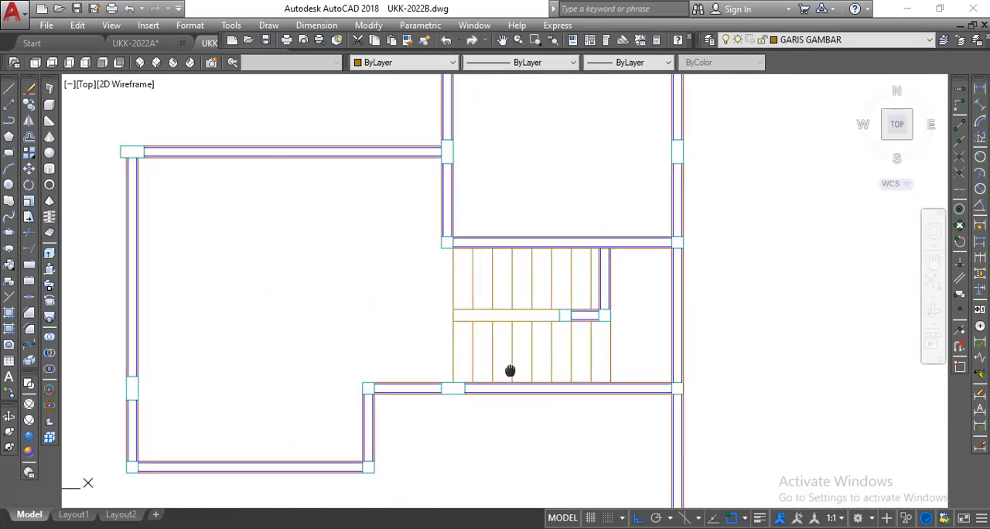
scroll(641, 309, up, 2)
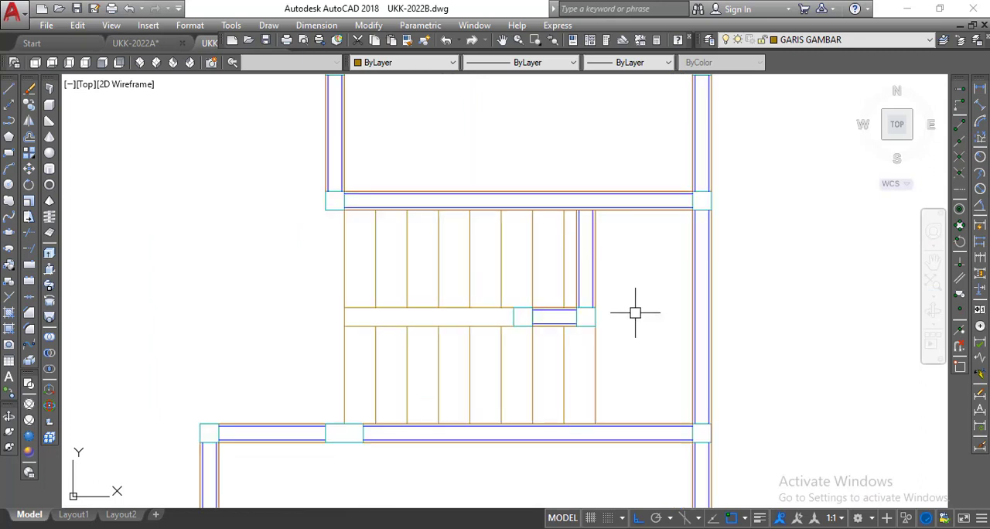
middle_drag(635, 309, 632, 322)
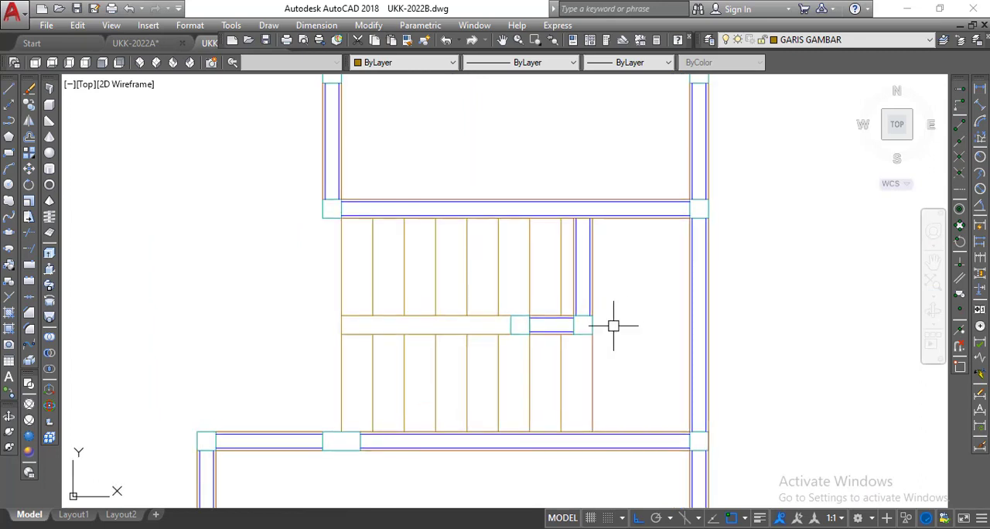
scroll(613, 326, up, 2)
click(499, 312)
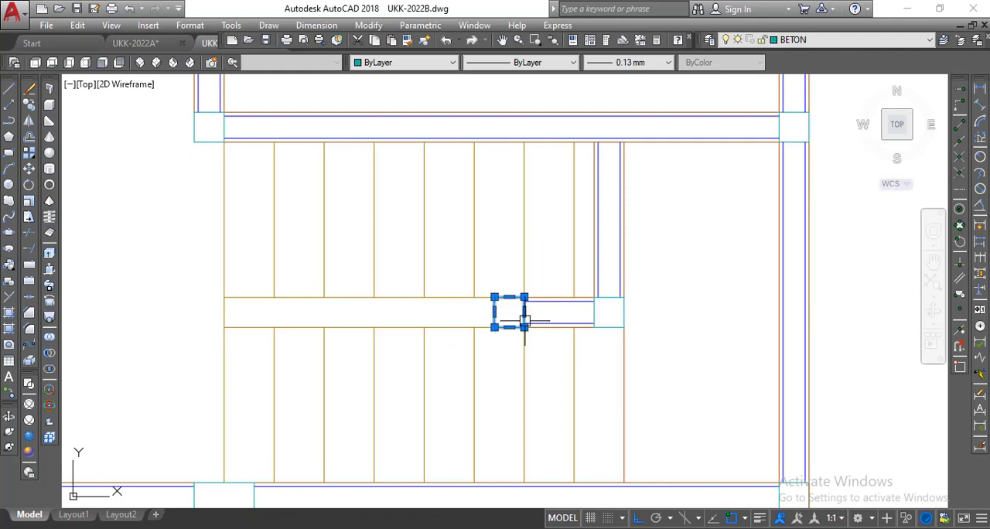
key(Delete)
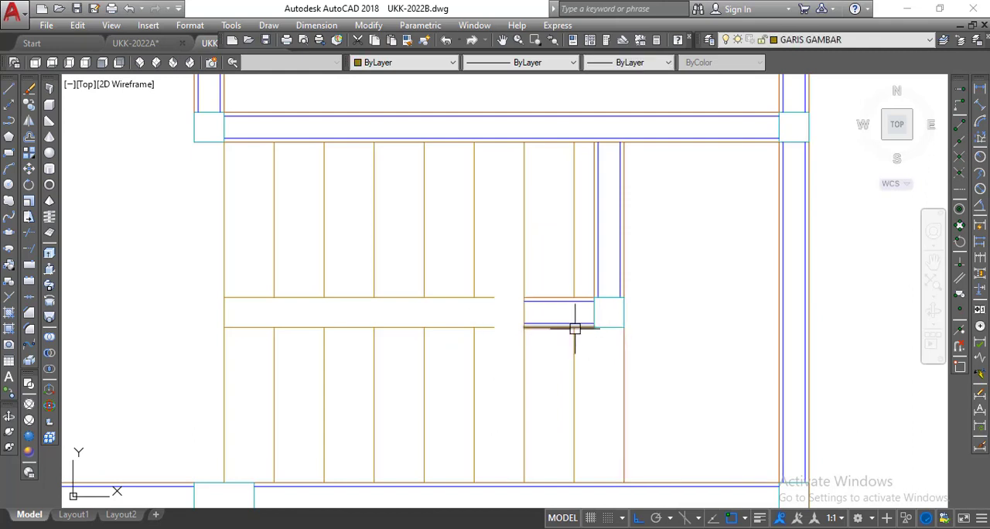
Delete the inner and outer lines of the short horizontal stair wall in the east sheet's staircase
click(560, 322)
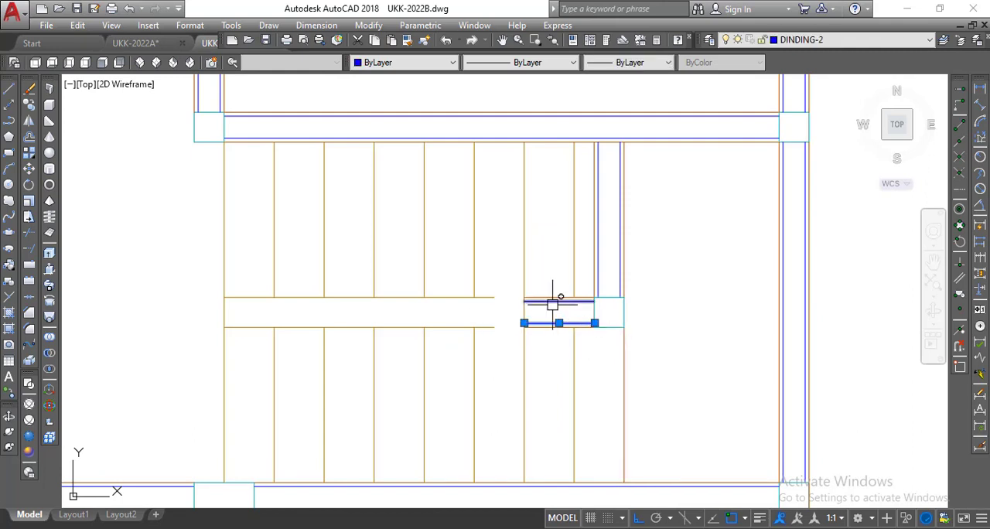
key(Delete)
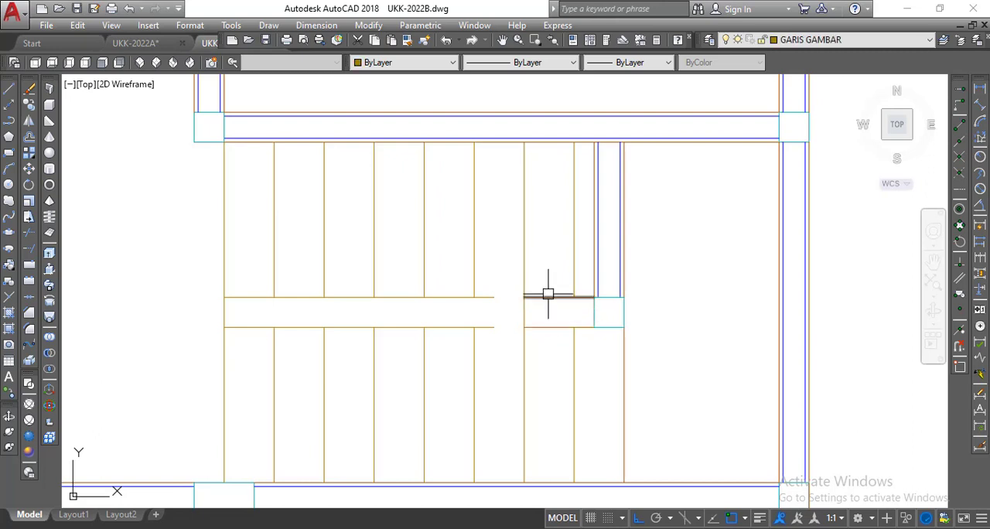
mouse_move(548, 294)
click(551, 298)
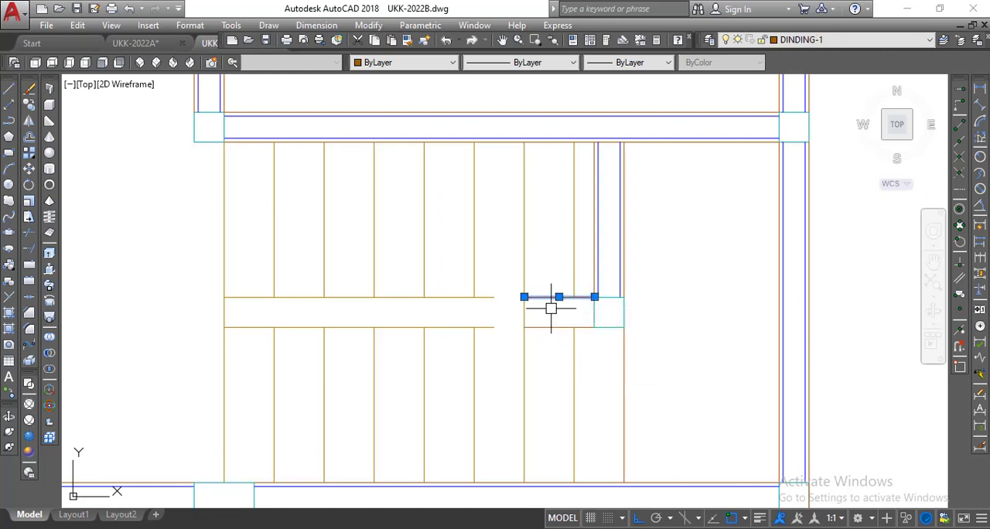
click(551, 327)
key(Delete)
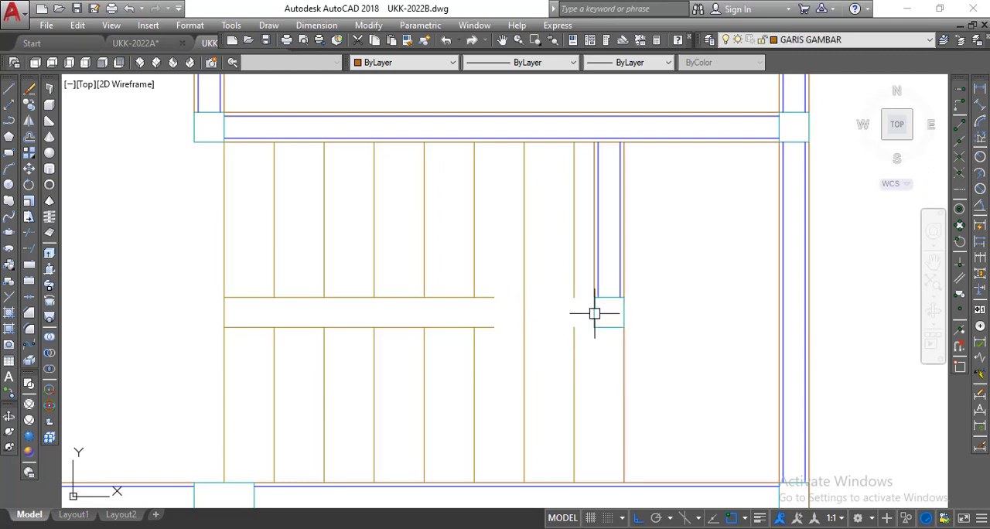
Delete the remaining stair wall column and the vertical stair wall's lines, except for its east outer line
click(595, 313)
key(Delete)
click(620, 285)
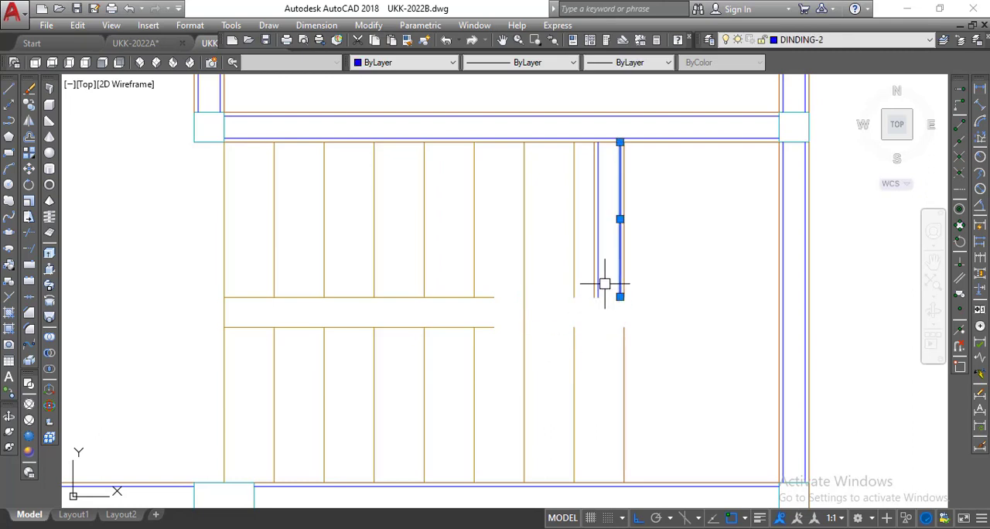
click(596, 282)
key(Delete)
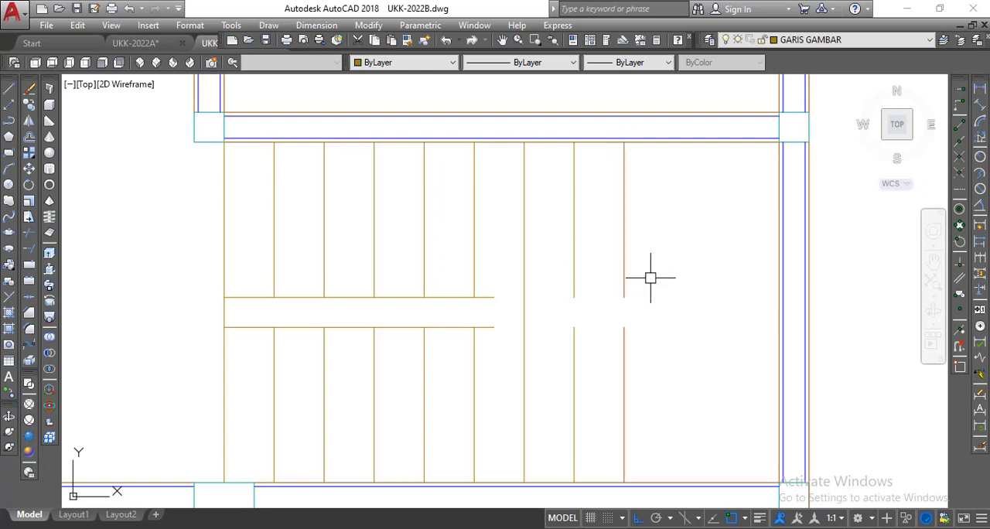
Extend the lower horizontal line between the stair flights east to the lower flight's easternmost line
click(30, 253)
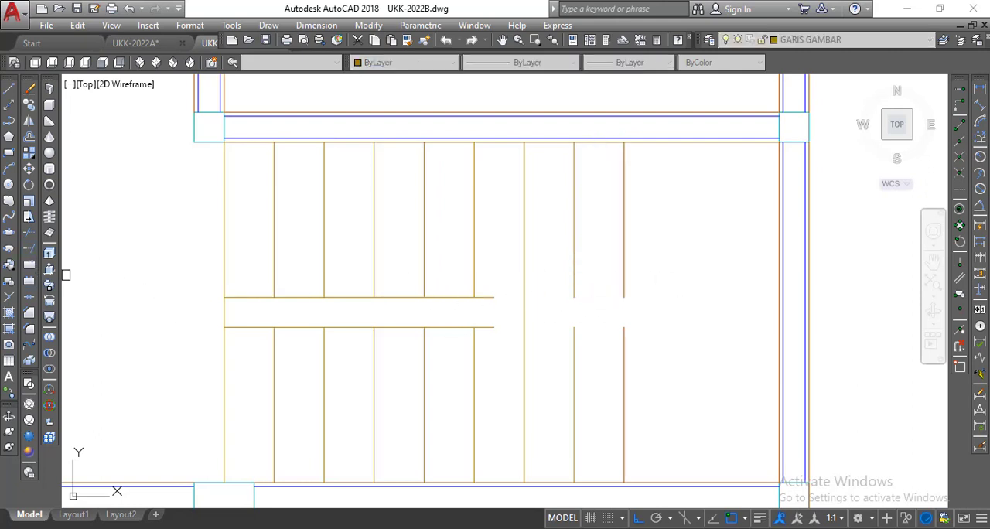
click(621, 338)
key(Return)
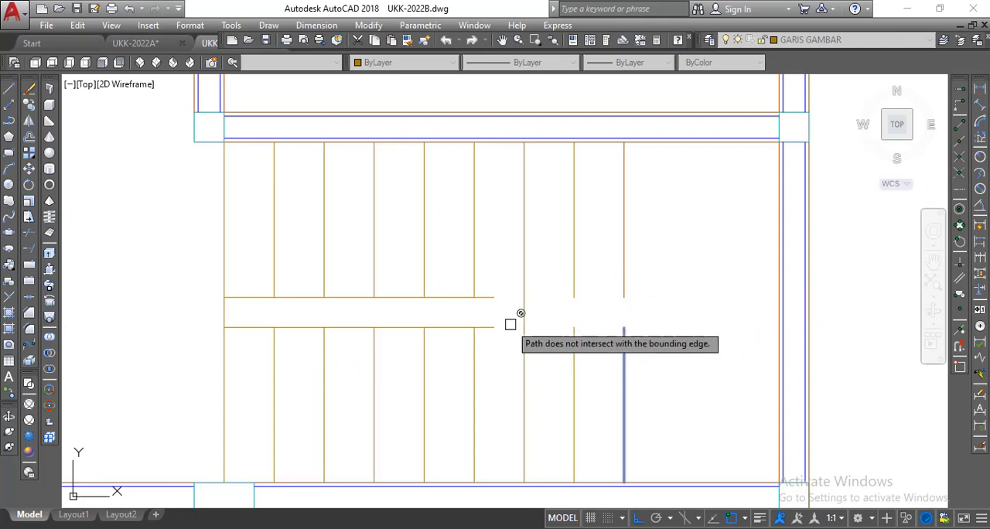
click(494, 327)
right_click(650, 289)
click(665, 298)
right_click(658, 267)
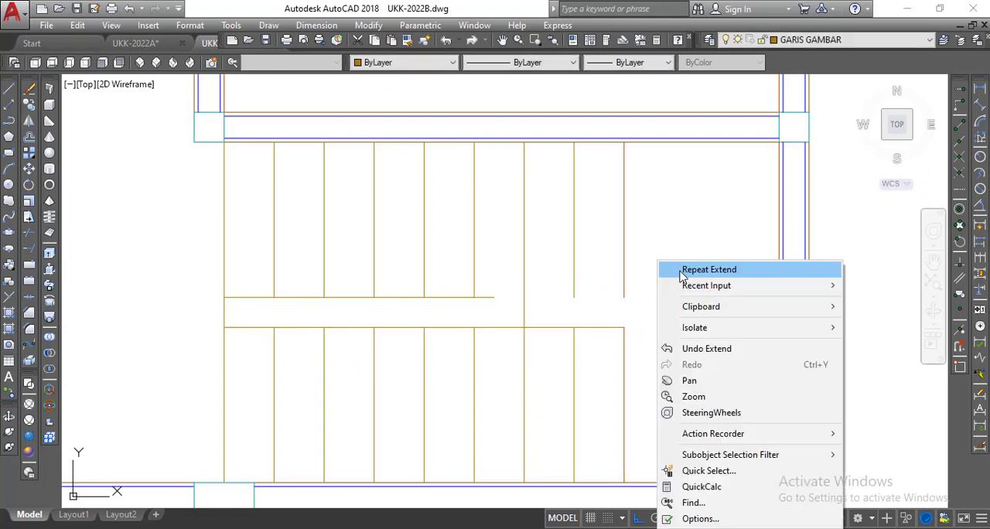
click(681, 271)
click(619, 285)
click(625, 286)
key(Return)
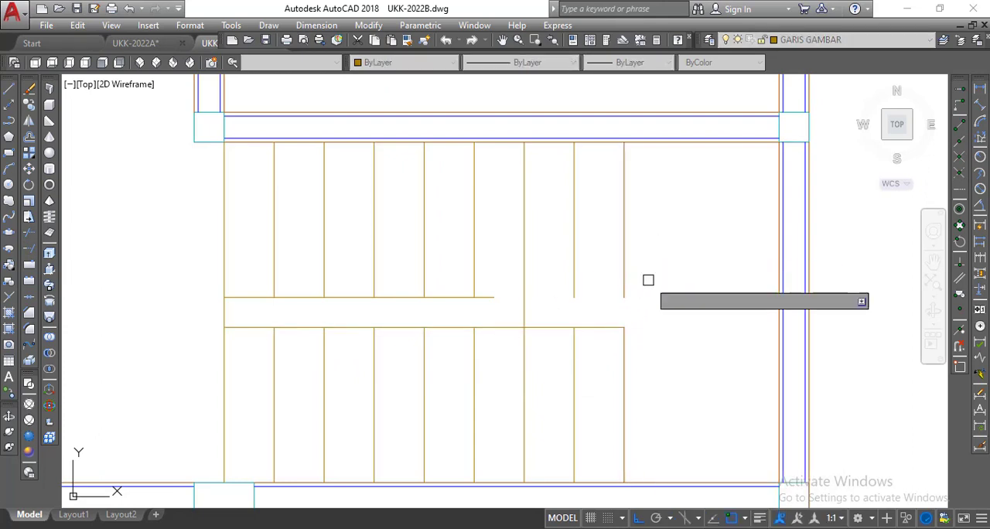
right_click(645, 277)
click(655, 287)
Delete the leftover wall line at the upper flight's east end and extend the lower flight's easternmost line north to the wall
click(628, 285)
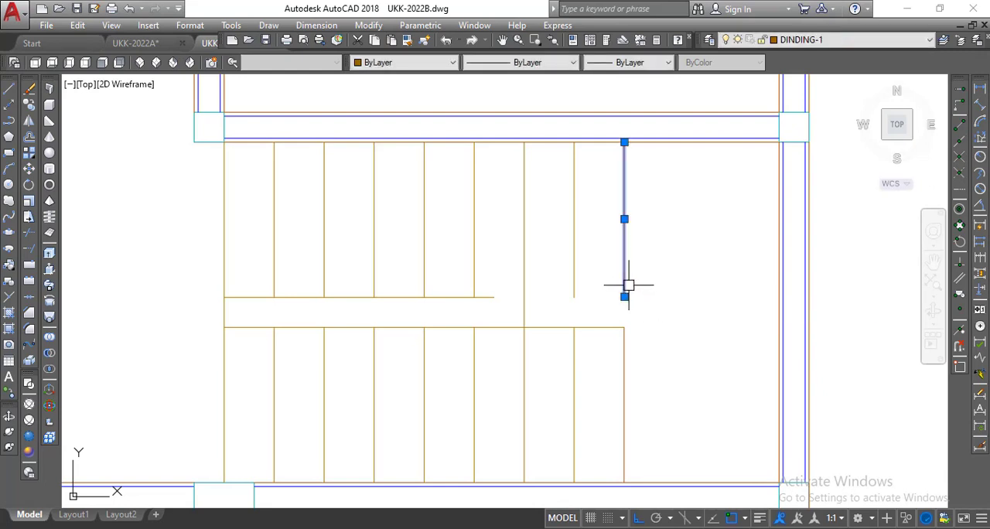
key(Delete)
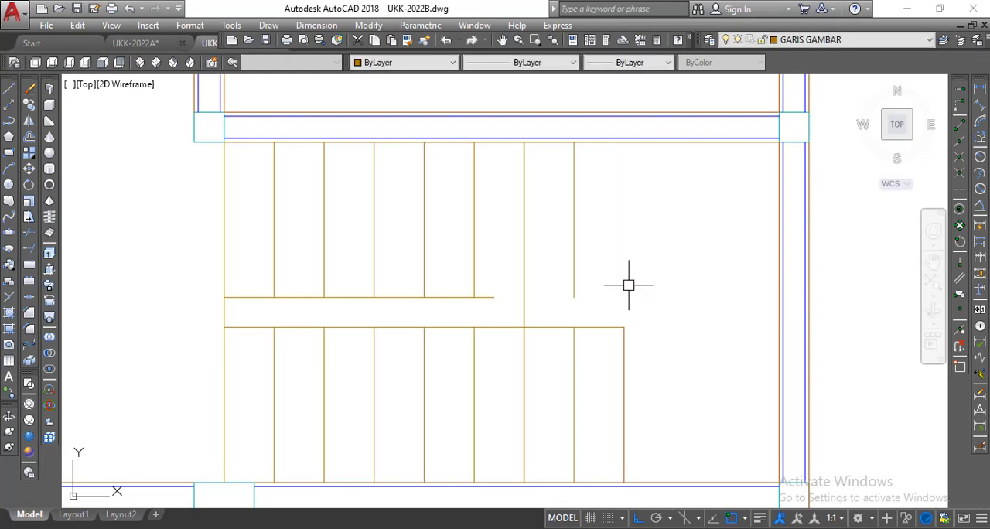
click(31, 248)
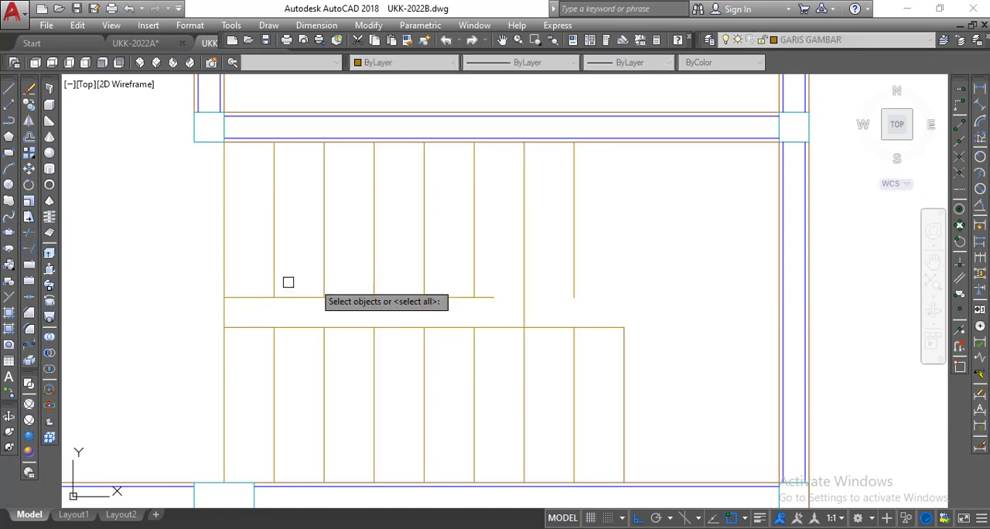
key(Return)
click(624, 348)
right_click(633, 275)
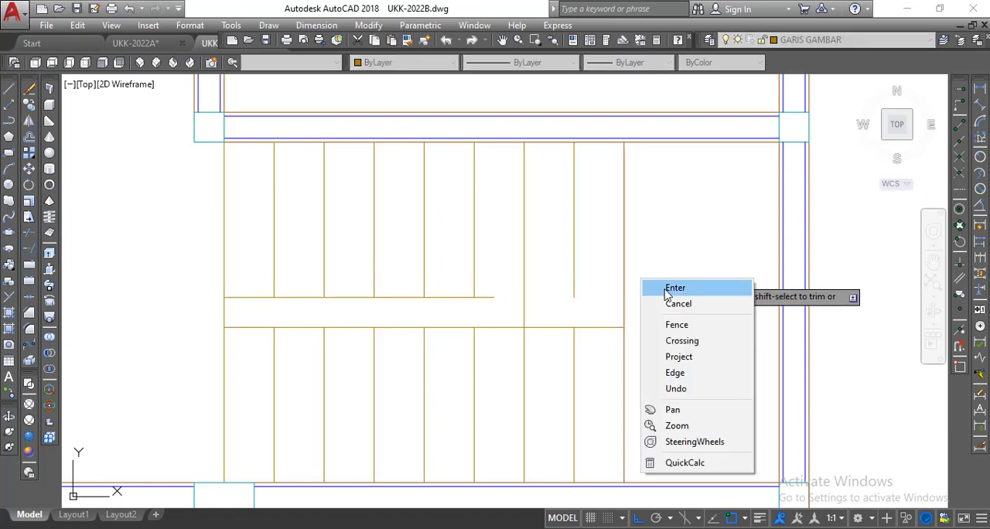
click(658, 287)
Extend the upper horizontal line between the stair flights east to the staircase's easternmost line
click(32, 249)
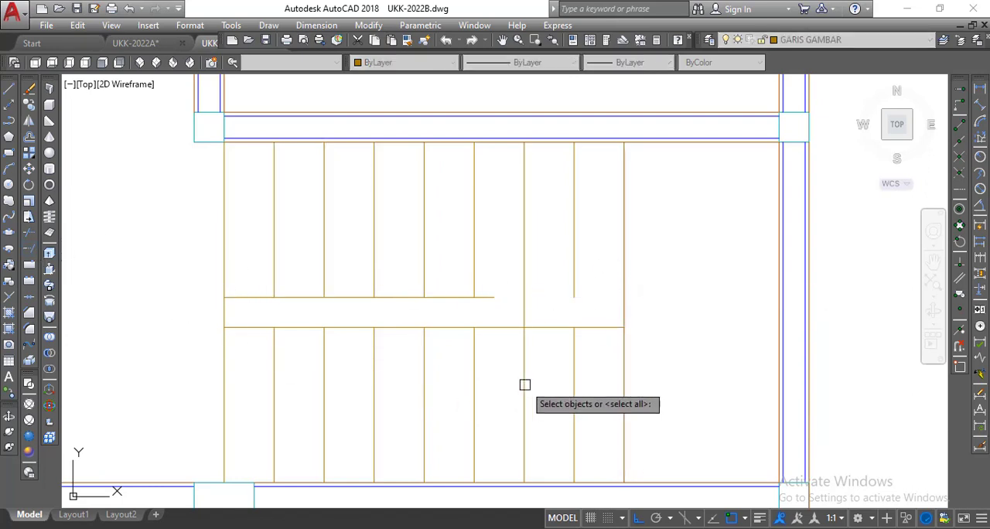
key(Return)
click(490, 298)
click(512, 297)
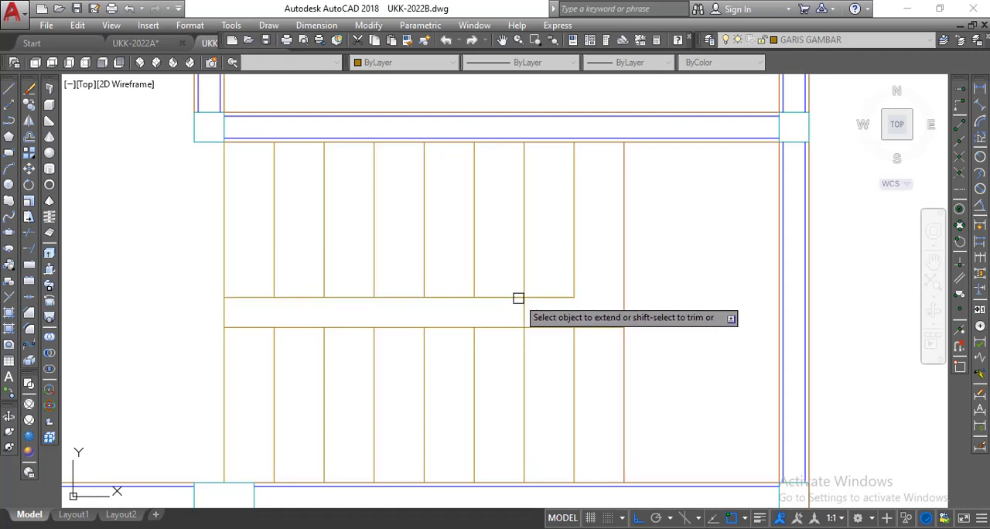
click(551, 297)
right_click(642, 255)
click(669, 263)
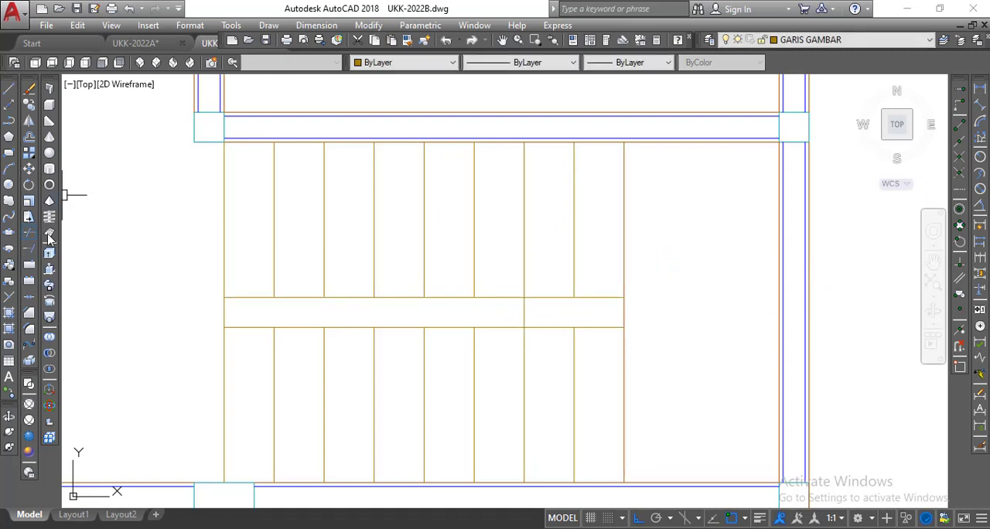
Trim away the tread line segment crossing the gap between the two horizontal lines of the east sheet's staircase
click(49, 239)
key(Return)
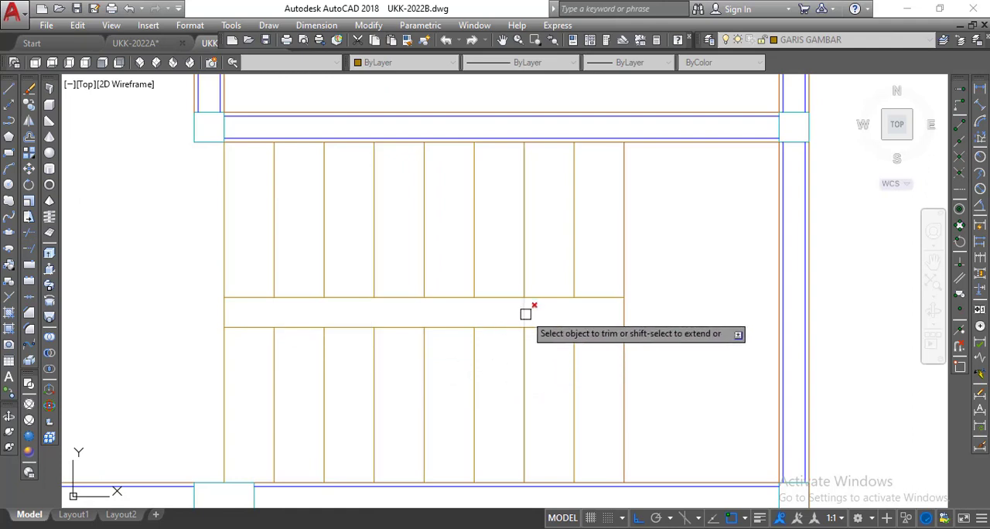
right_click(655, 280)
click(661, 287)
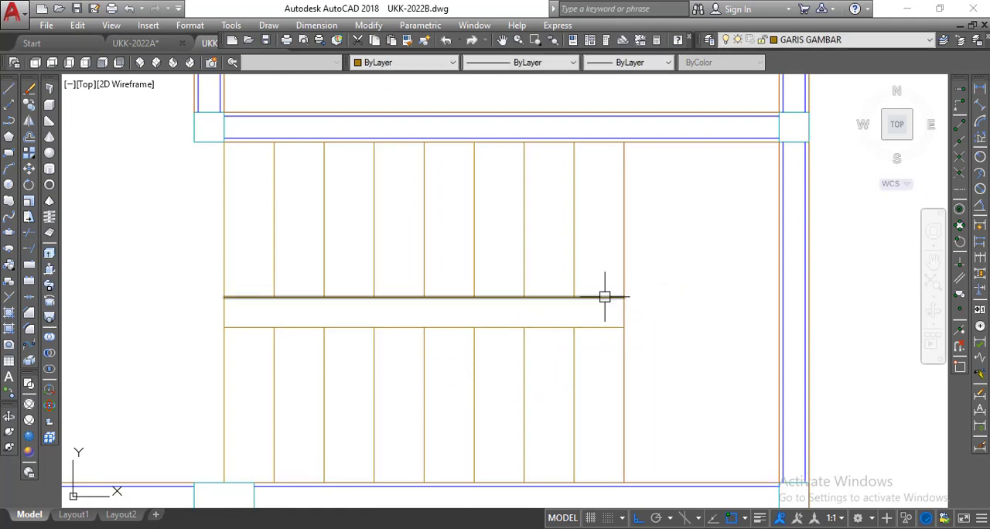
Examine the adapted staircase within the east sheet's floor plan and compare it with the plan on the west sheet
middle_drag(652, 276, 614, 272)
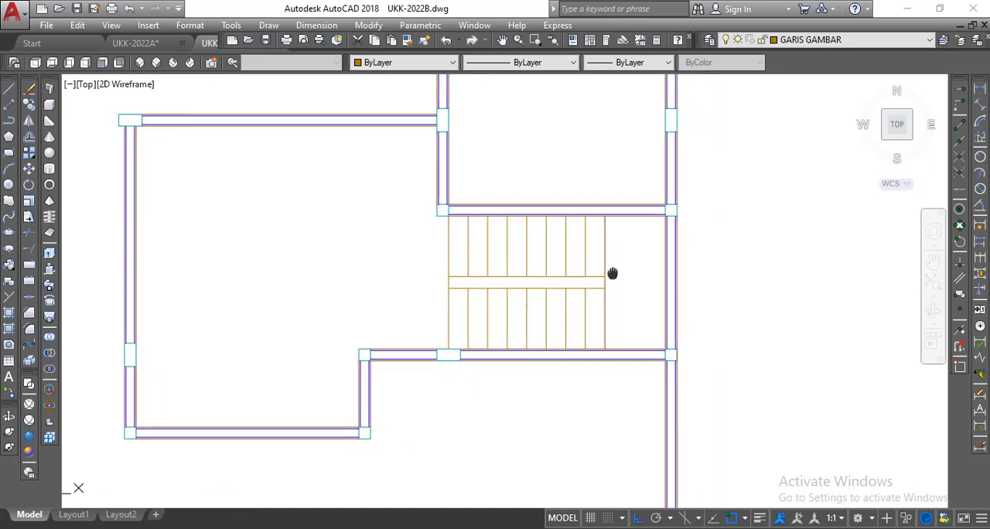
scroll(623, 272, up, 2)
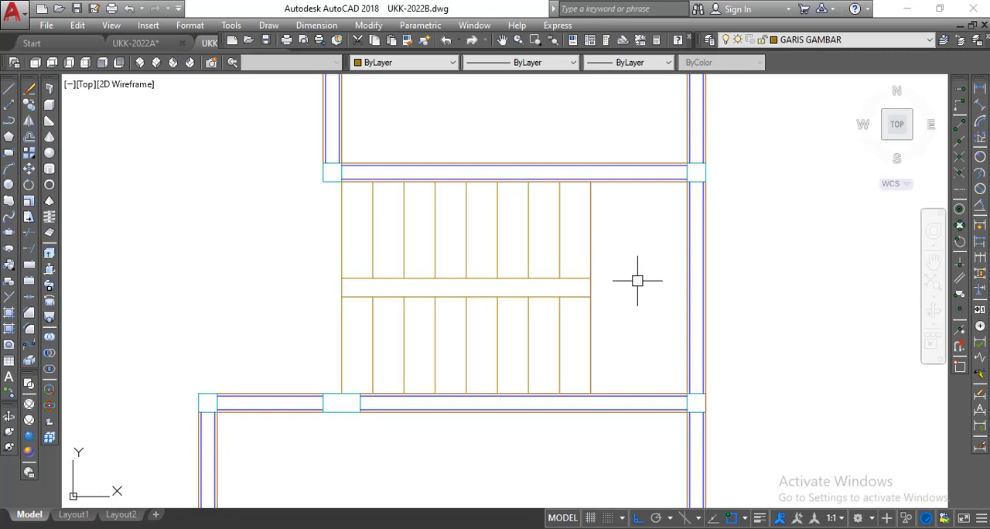
scroll(630, 284, down, 2)
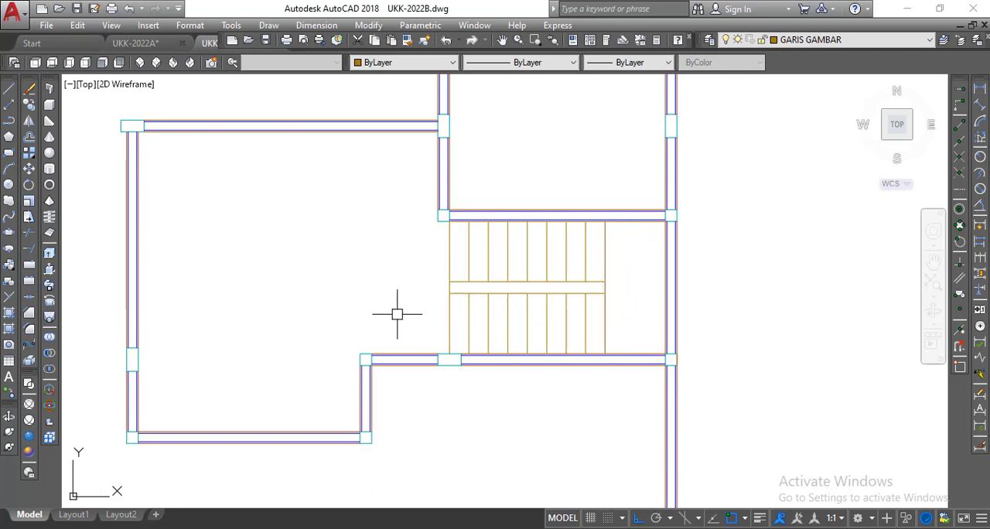
scroll(646, 283, down, 8)
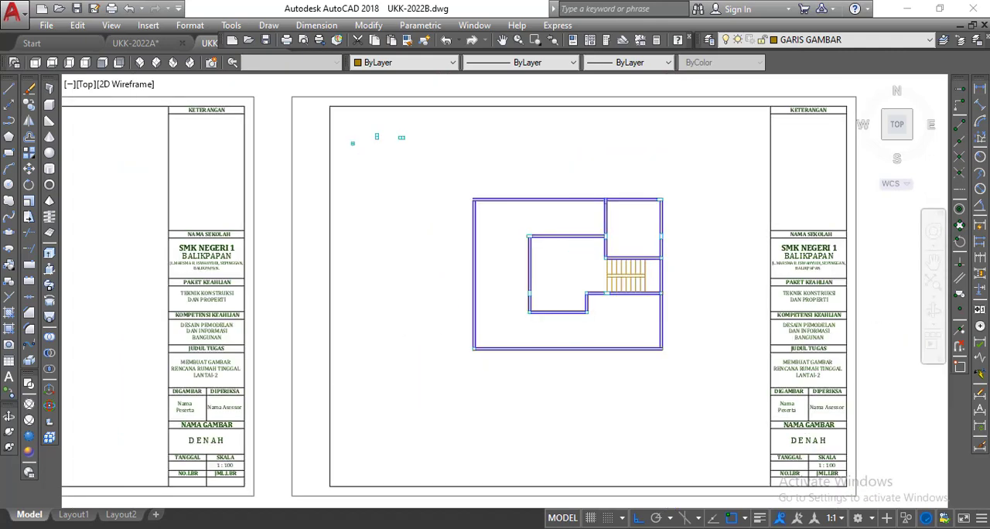
scroll(608, 283, up, 1)
scroll(363, 311, up, 2)
middle_drag(363, 310, 417, 309)
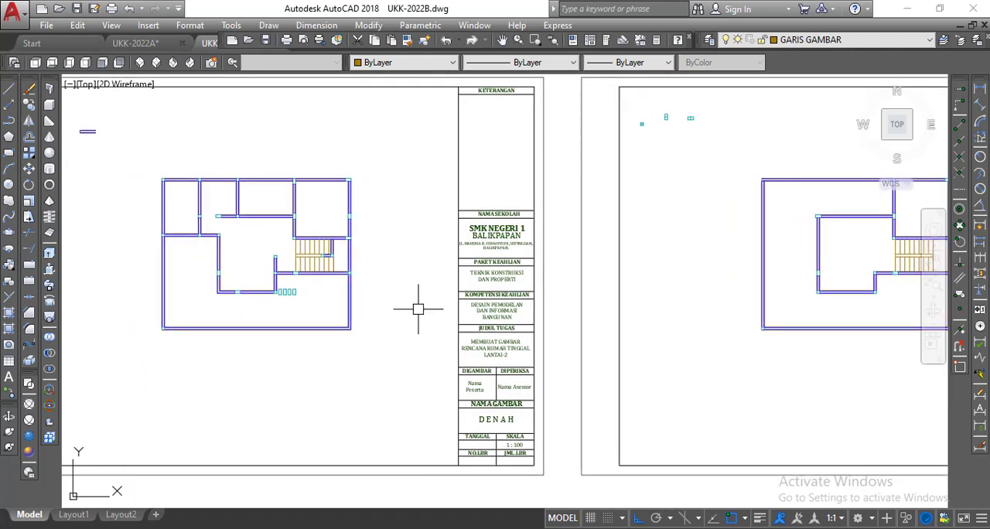